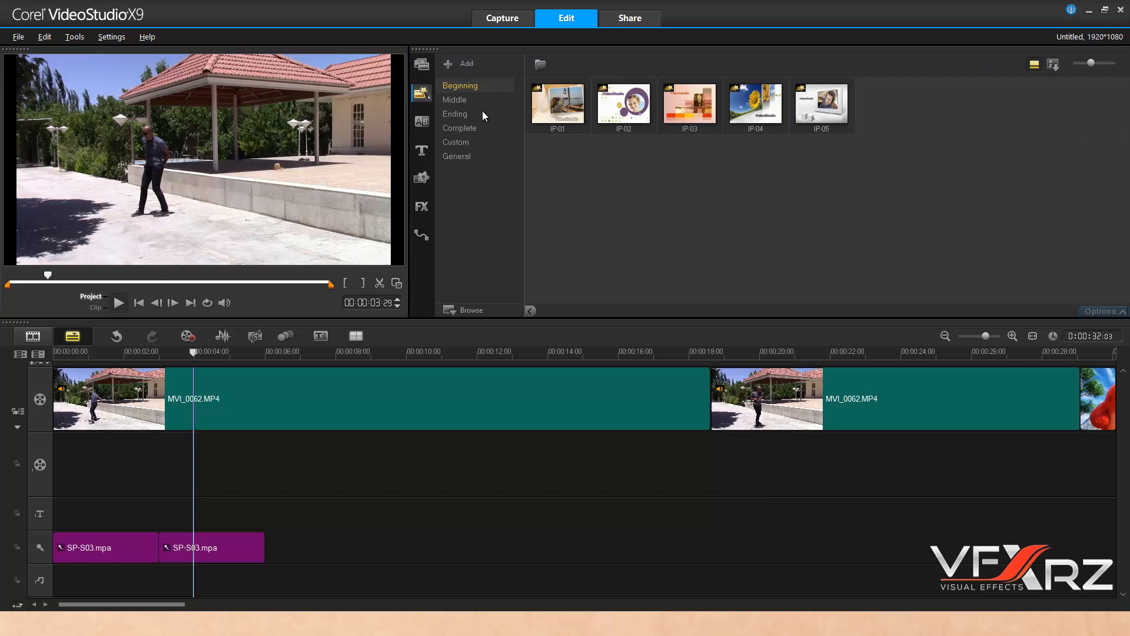
Preview the Complete instant project template IP-02 and insert it after the last clip on the timeline
click(467, 98)
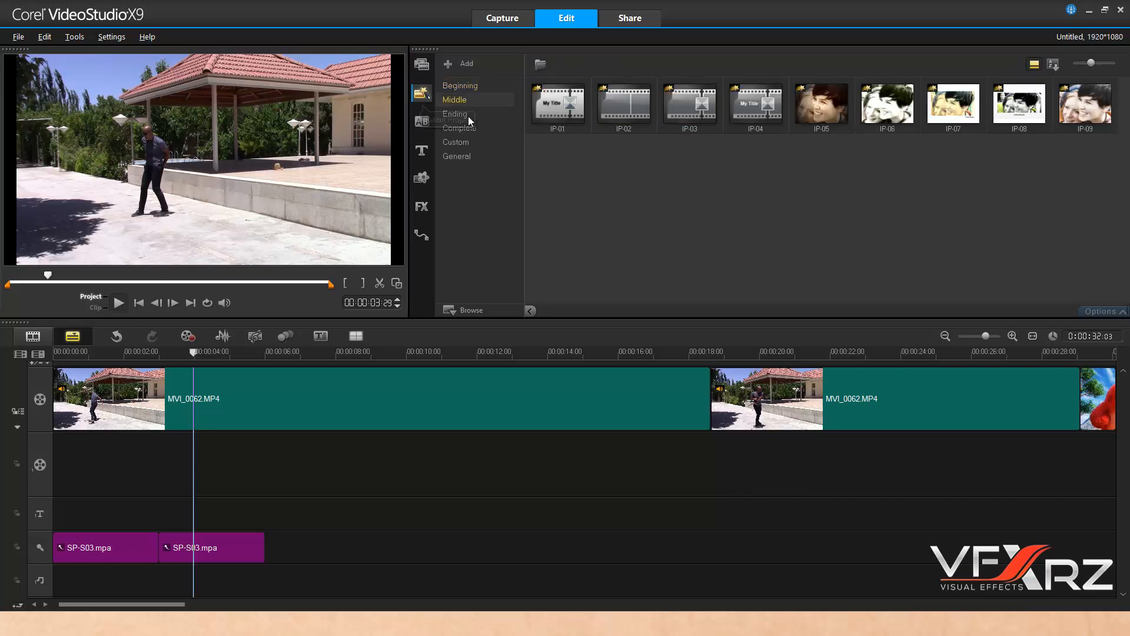
click(468, 115)
click(470, 129)
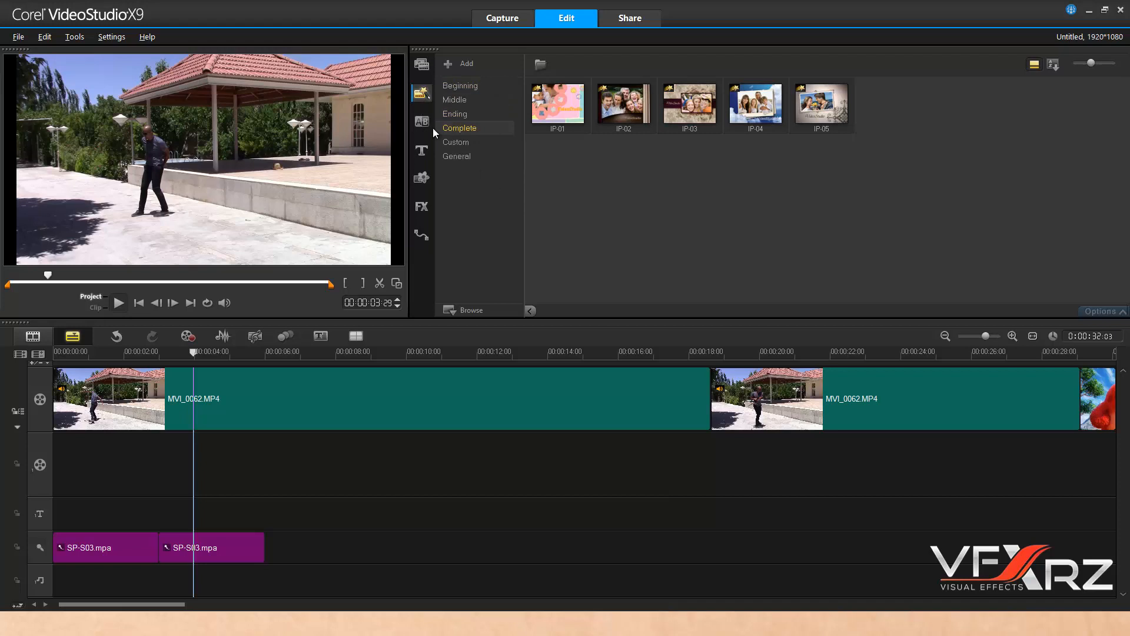
click(640, 110)
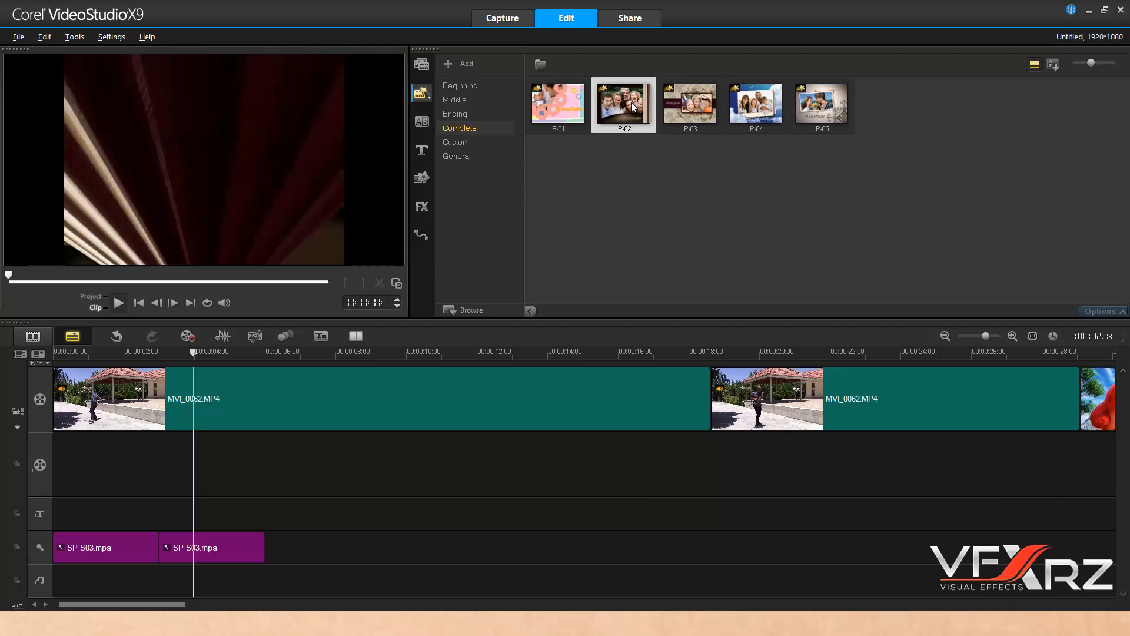
click(118, 303)
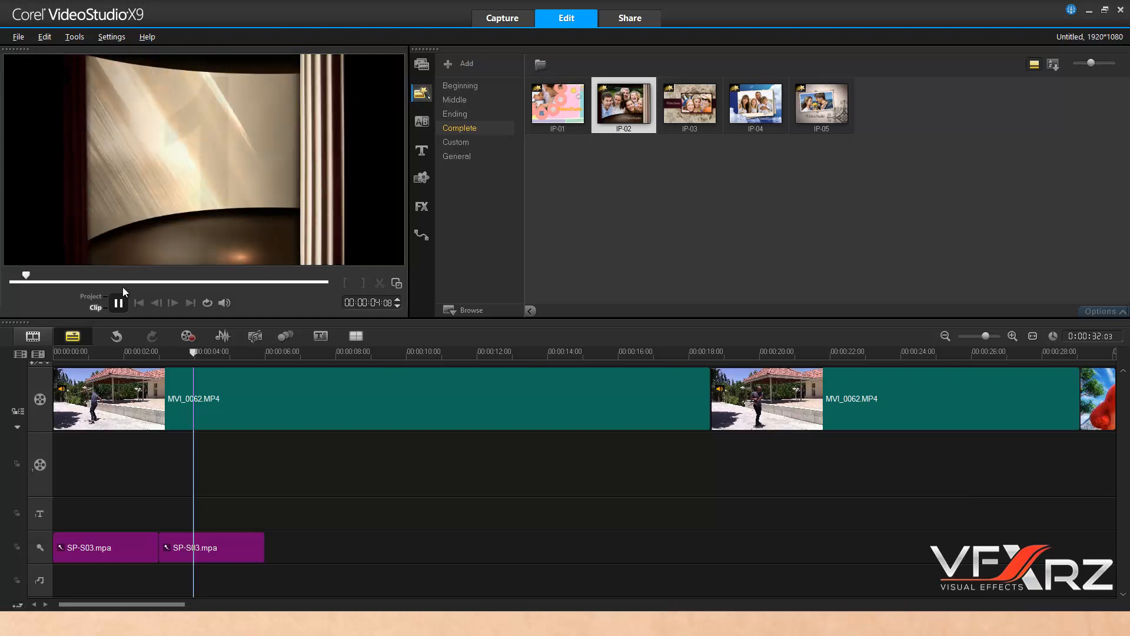
mouse_move(34, 278)
mouse_down()
mouse_move(316, 284)
mouse_move(9, 289)
mouse_up()
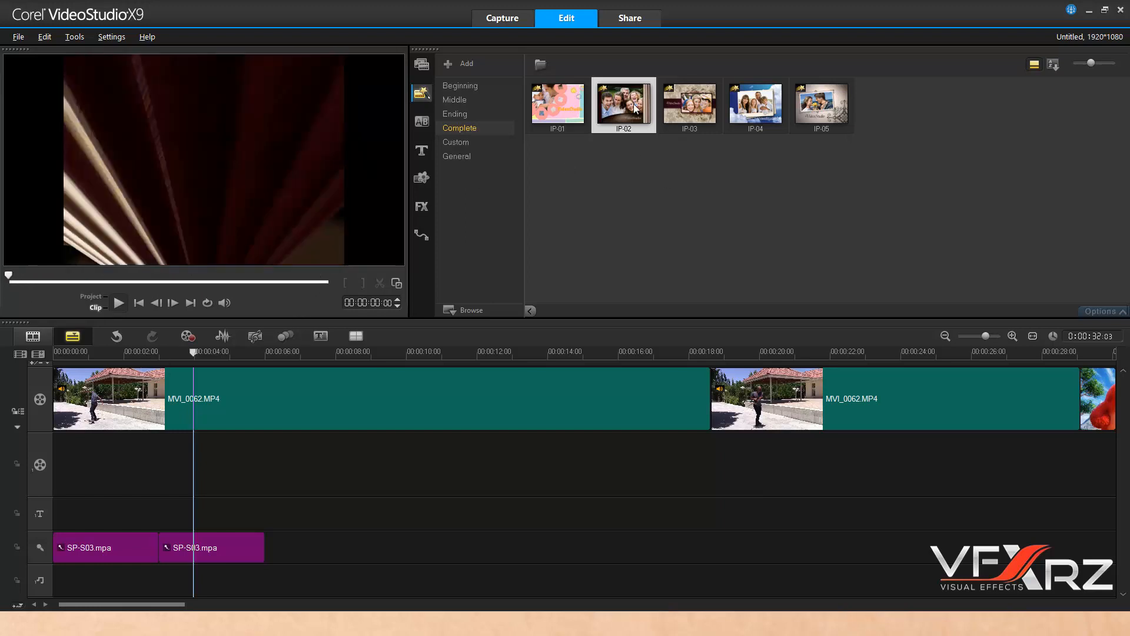
drag(426, 326, 578, 448)
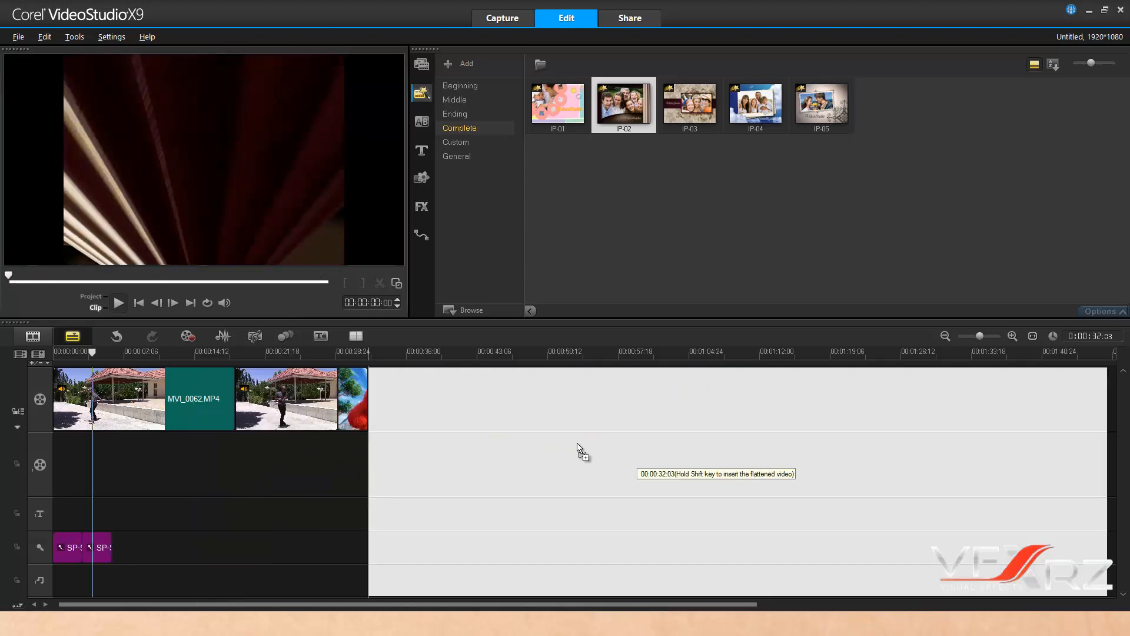
drag(478, 399, 478, 400)
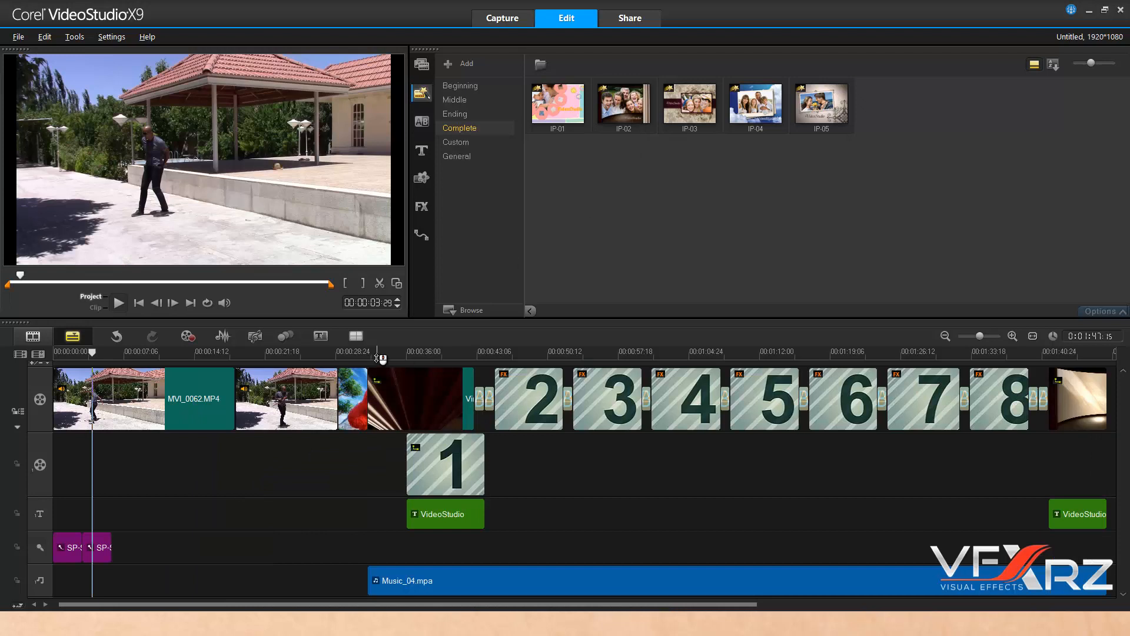
Review the inserted template's curtain opening and its placeholder 1 overlay on the timeline
mouse_move(380, 358)
mouse_down()
mouse_move(355, 357)
mouse_move(401, 355)
mouse_up()
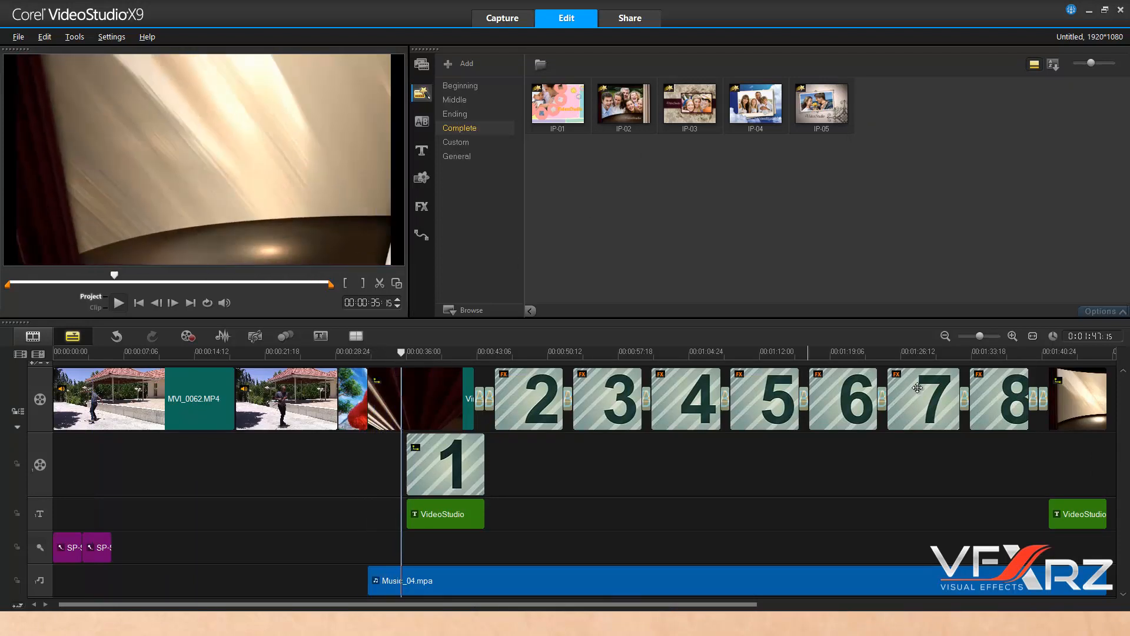
drag(409, 603, 486, 603)
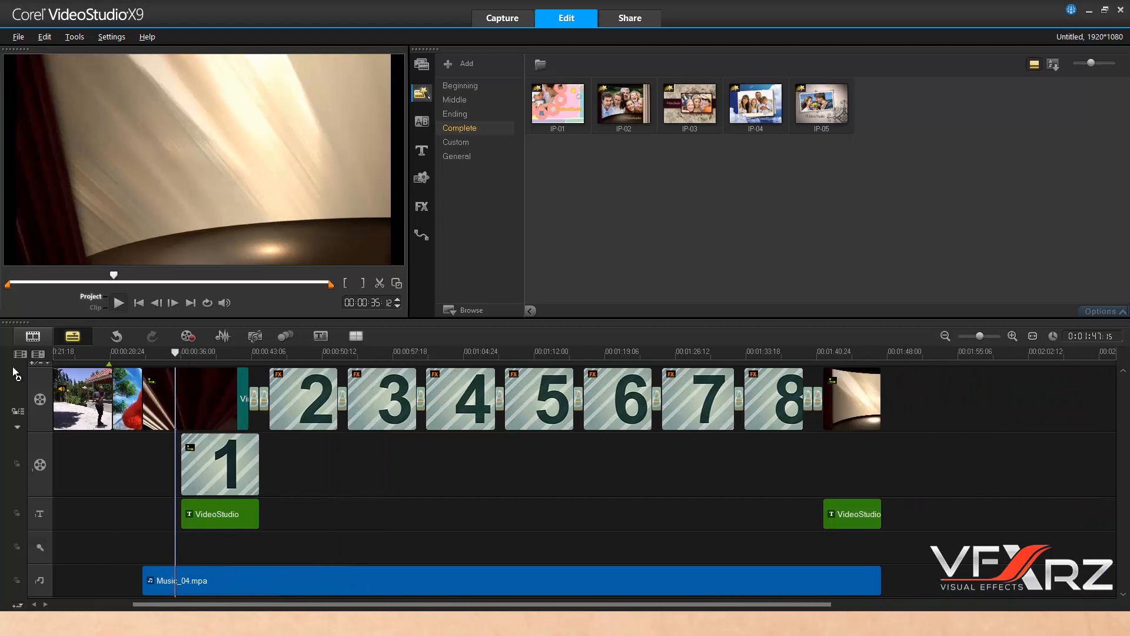
drag(154, 353, 206, 356)
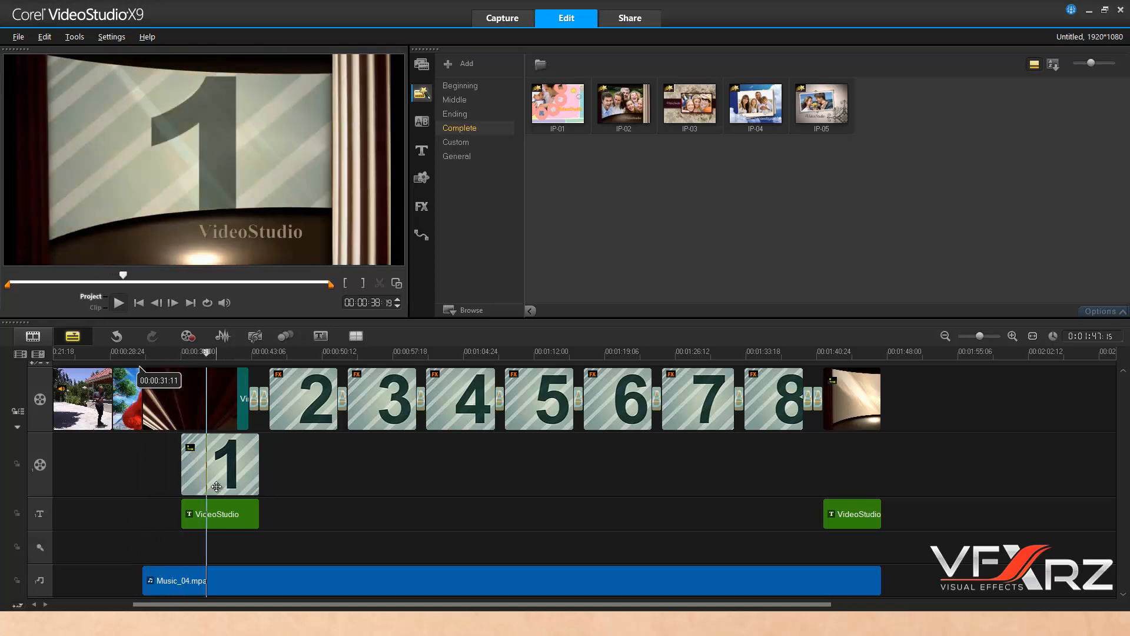
click(252, 467)
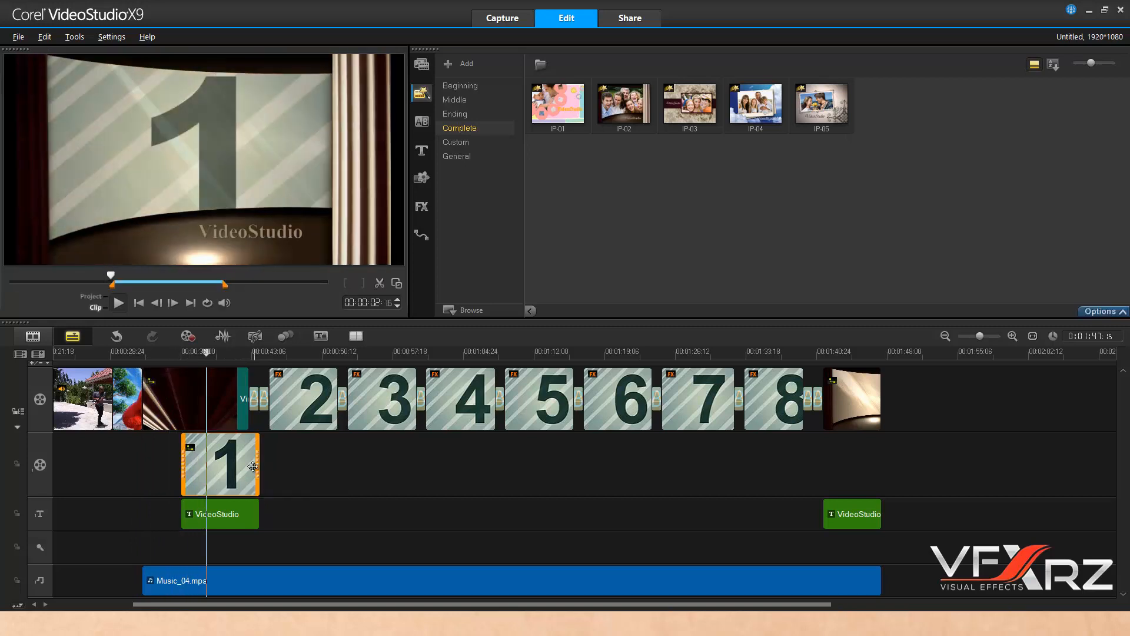
click(308, 468)
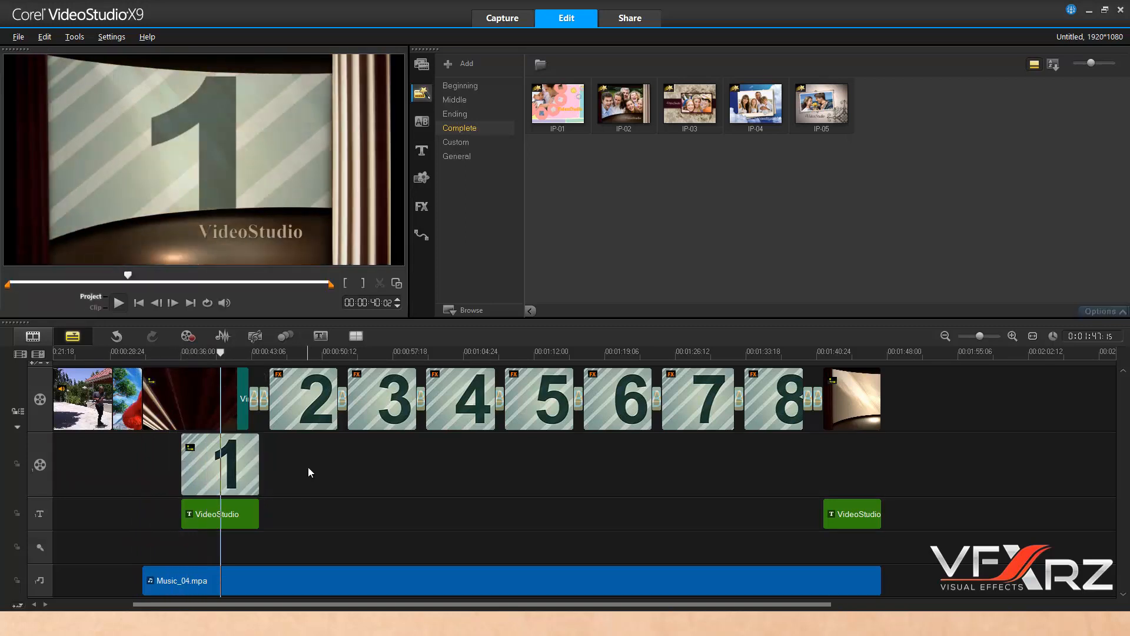
Replace placeholder 1 on the overlay track with the beach sunset photo from the Pictures library and check the result
right_click(220, 462)
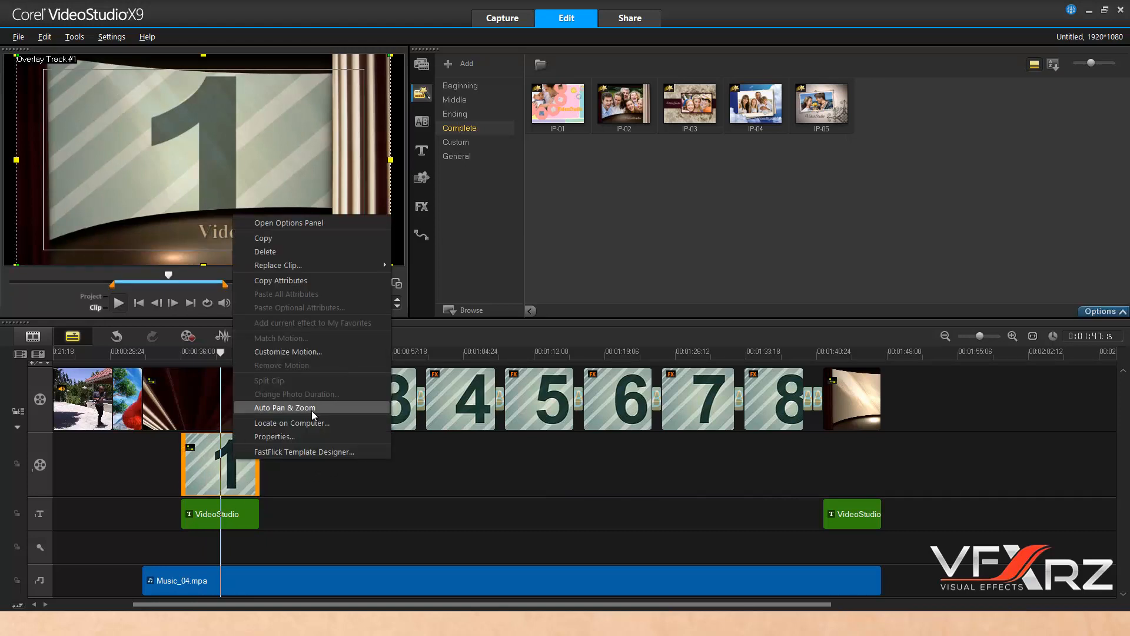
mouse_move(299, 264)
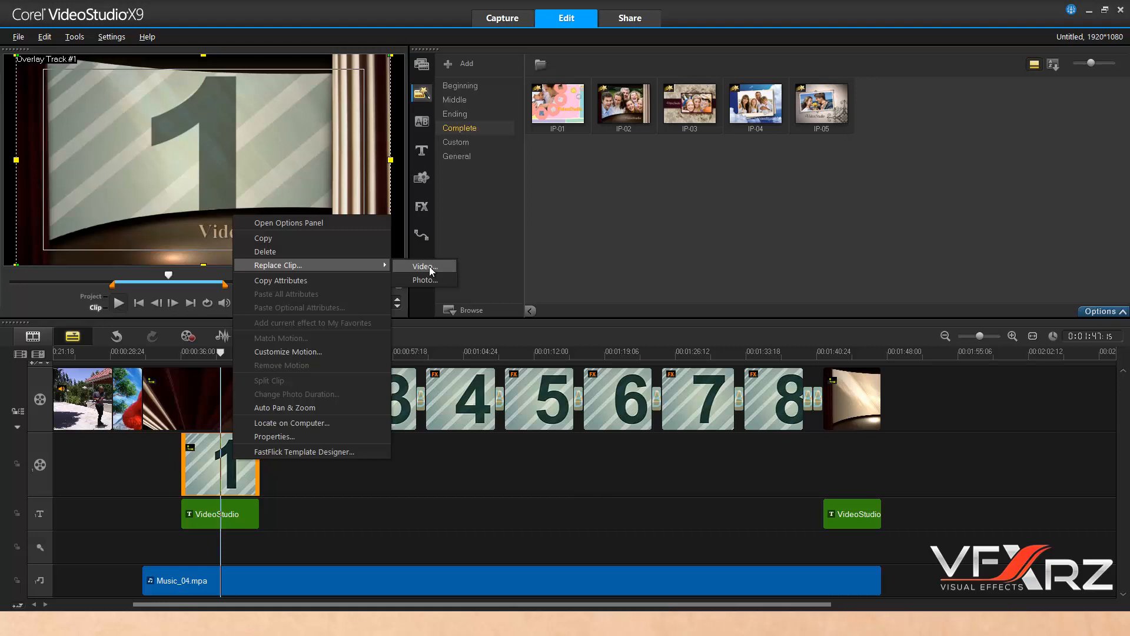
click(440, 279)
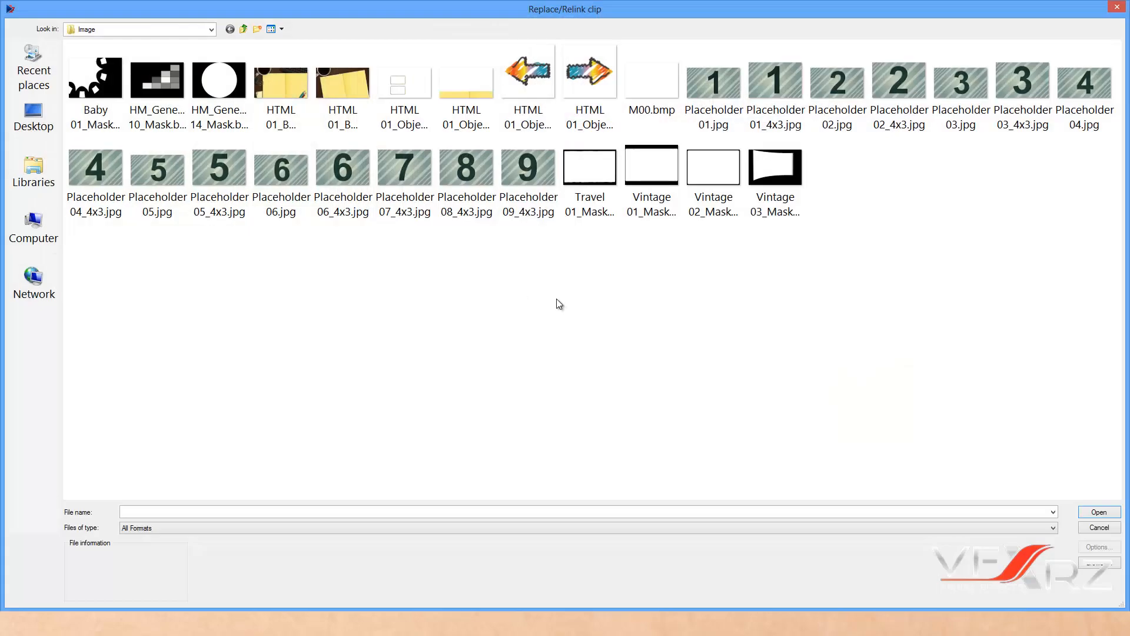
click(35, 190)
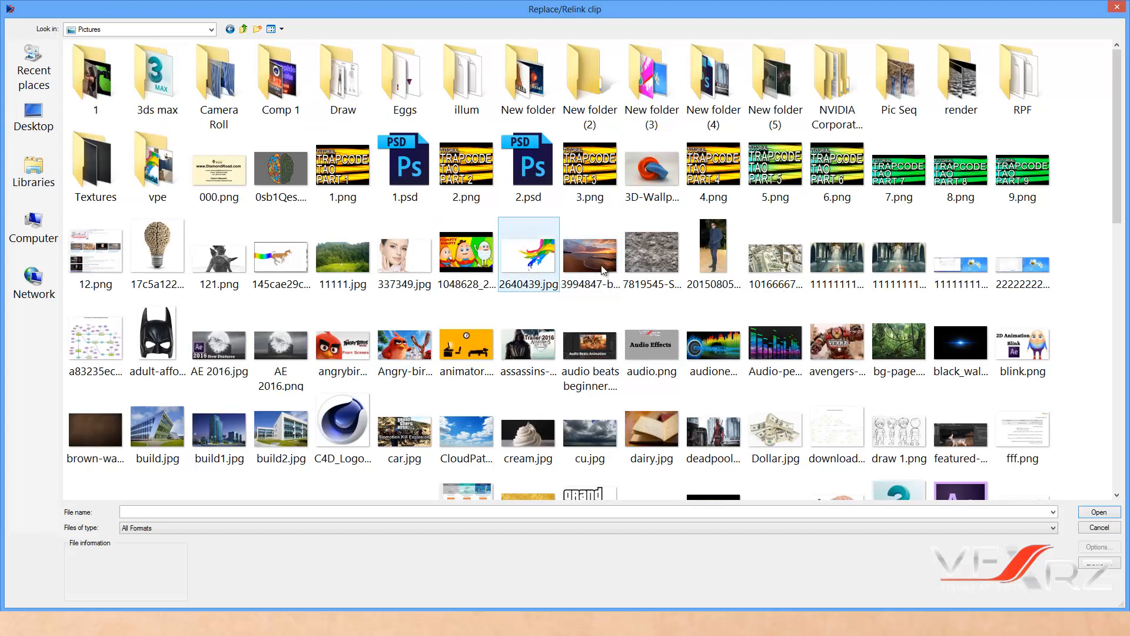
double_click(601, 252)
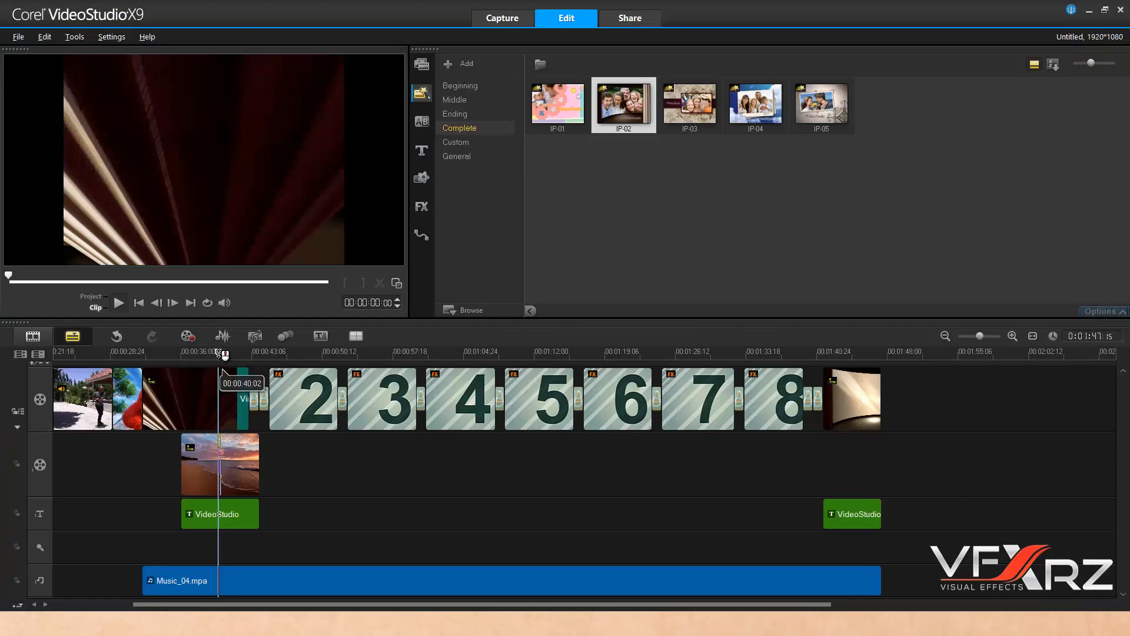
drag(225, 353, 221, 354)
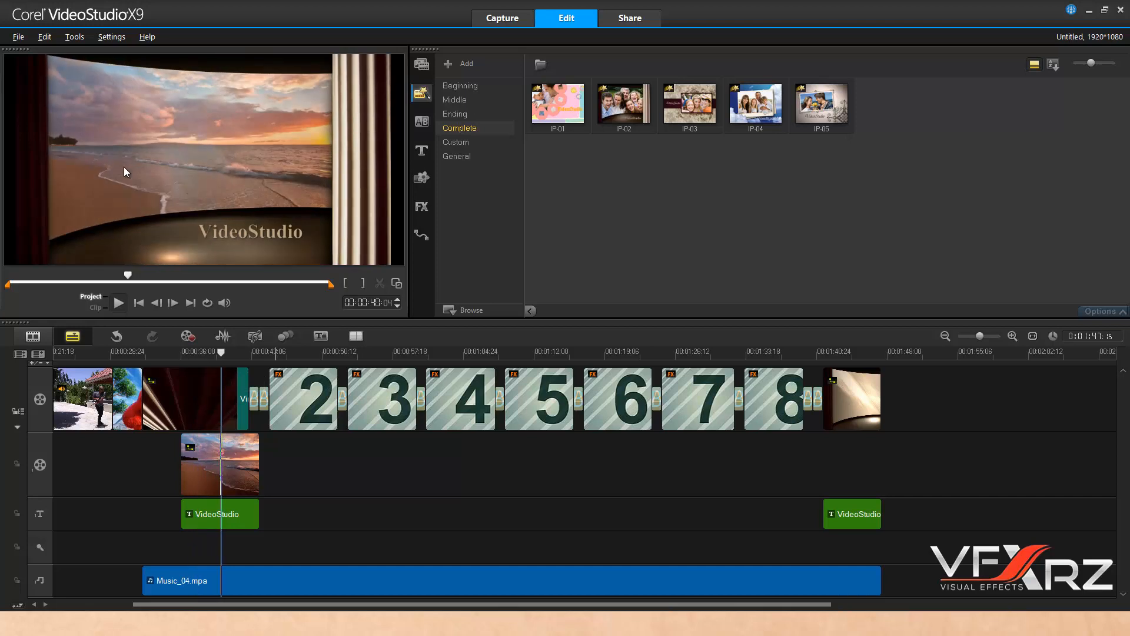
Replace placeholder 2 on the video track with the MVI_324... video from the Pictures library and check the result
click(315, 388)
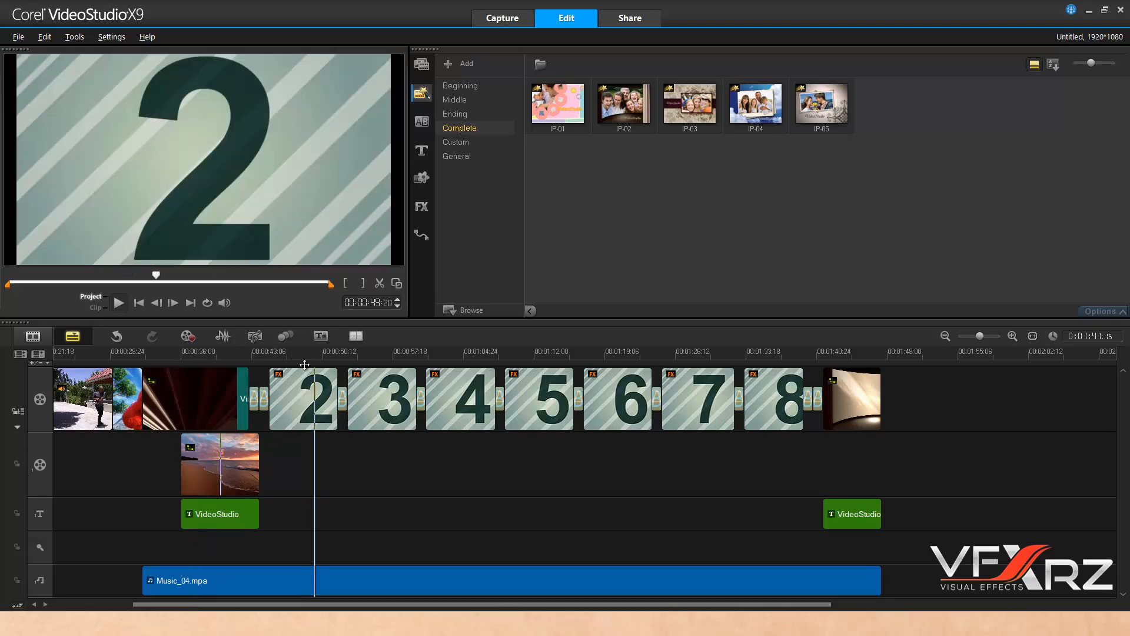
right_click(291, 391)
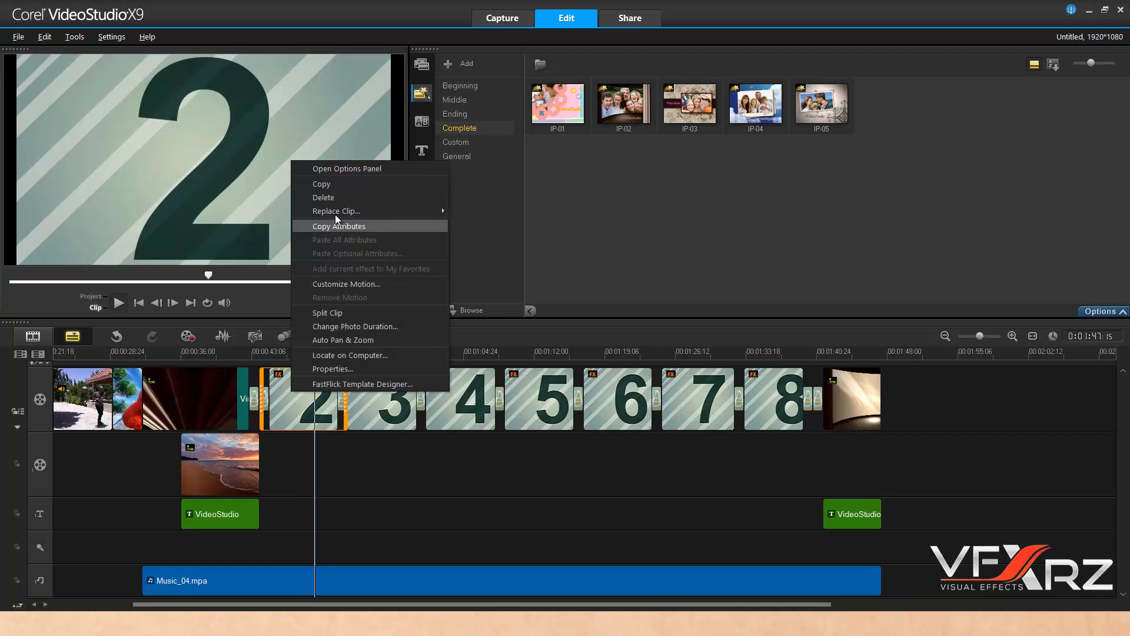
right_click(307, 405)
mouse_move(365, 224)
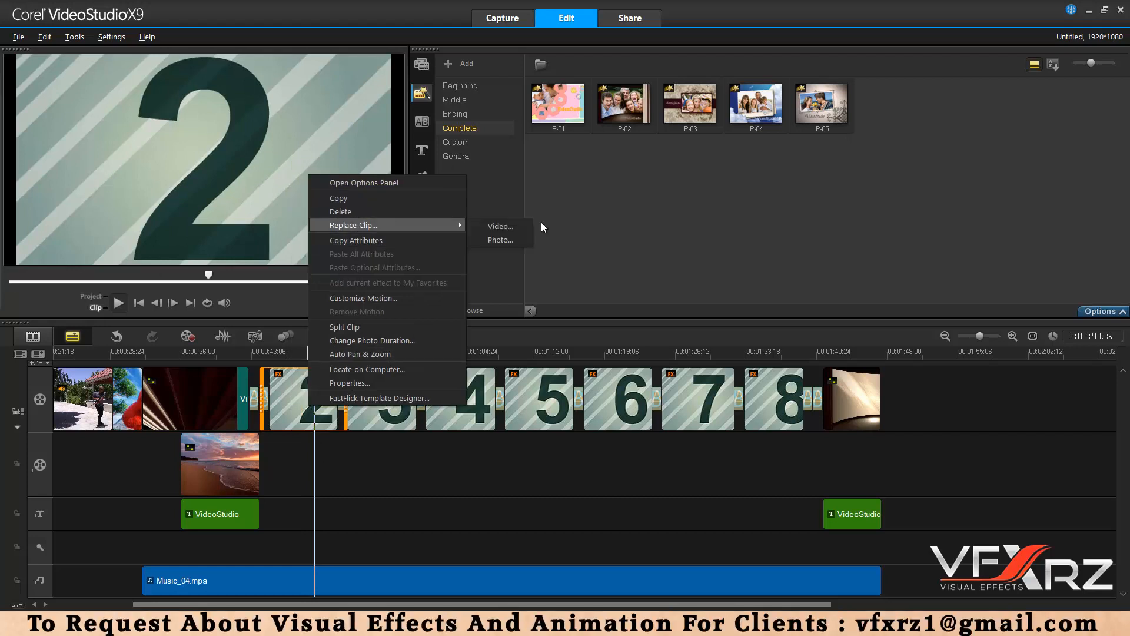
click(499, 227)
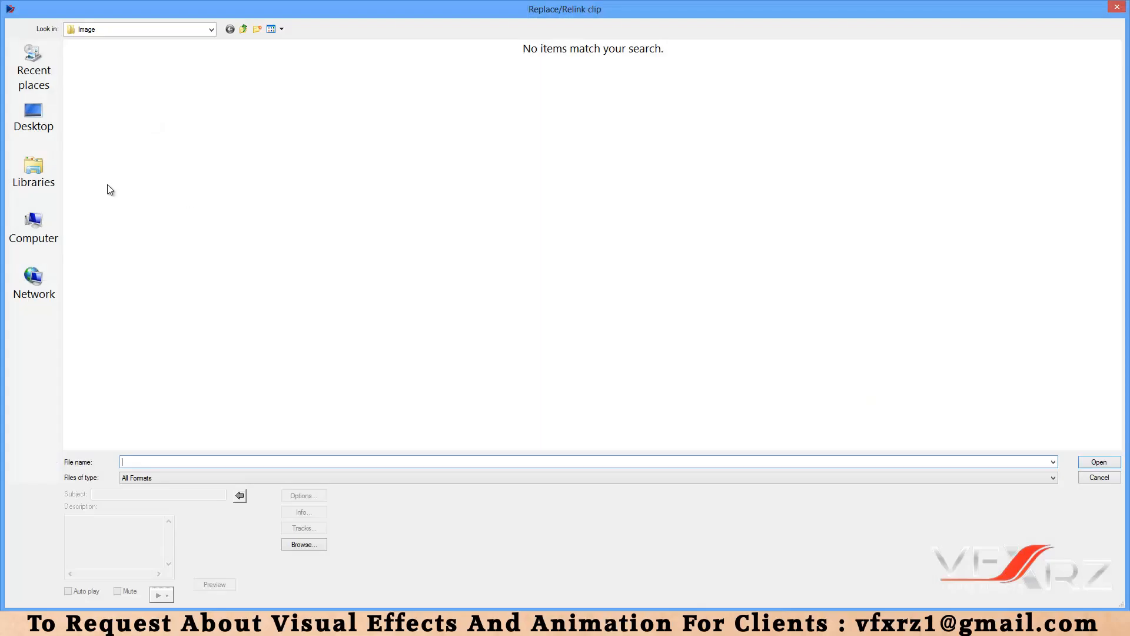
click(36, 174)
double_click(494, 62)
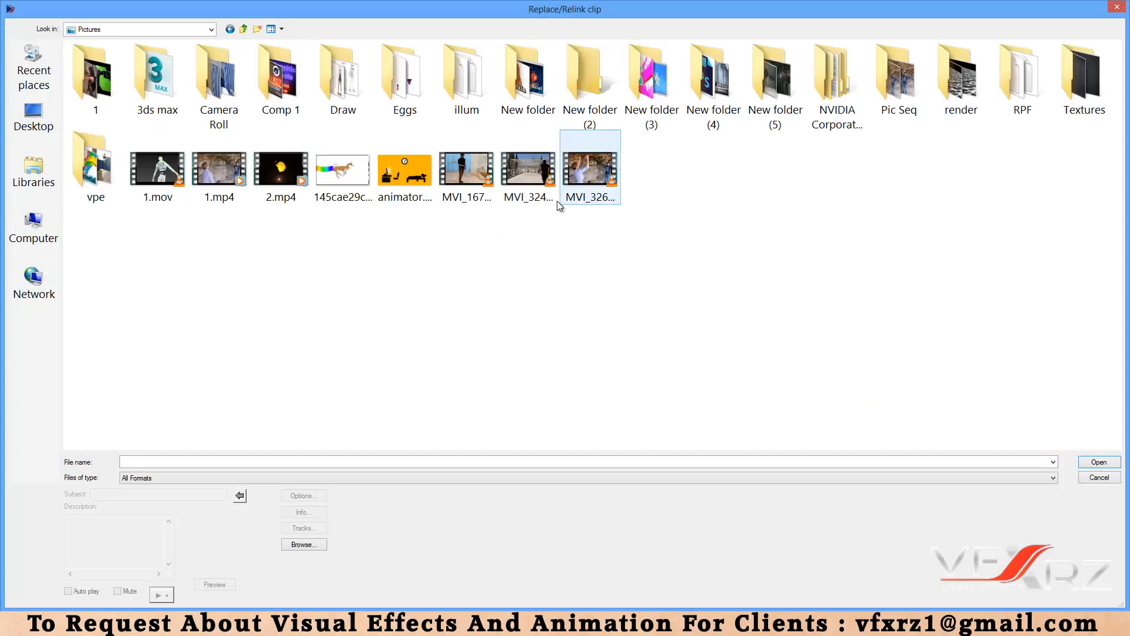
double_click(527, 198)
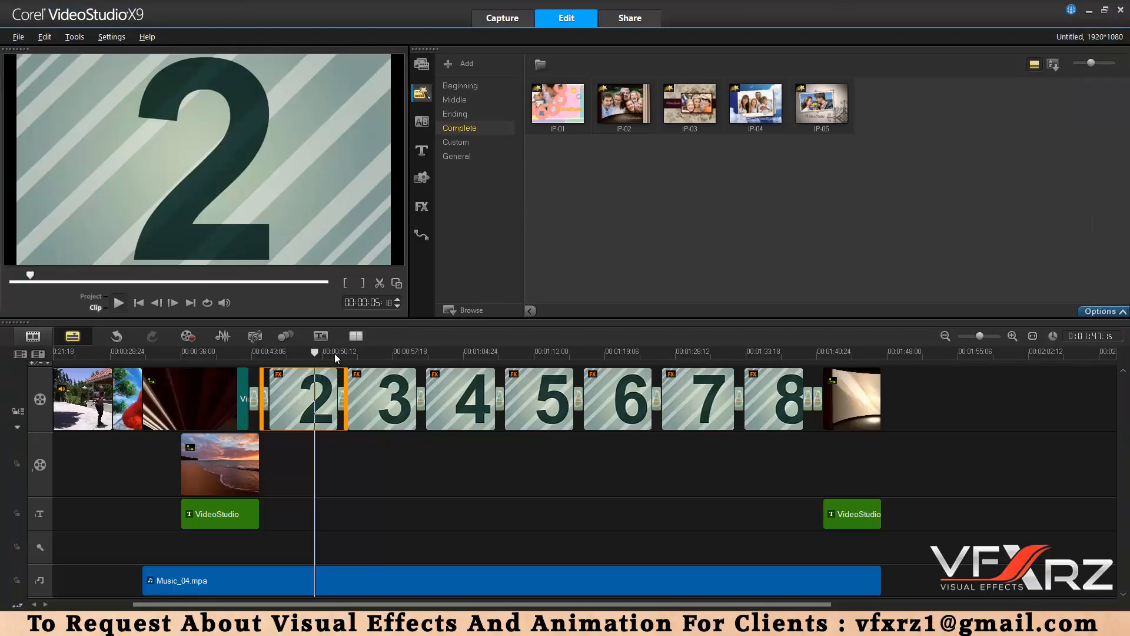
click(293, 351)
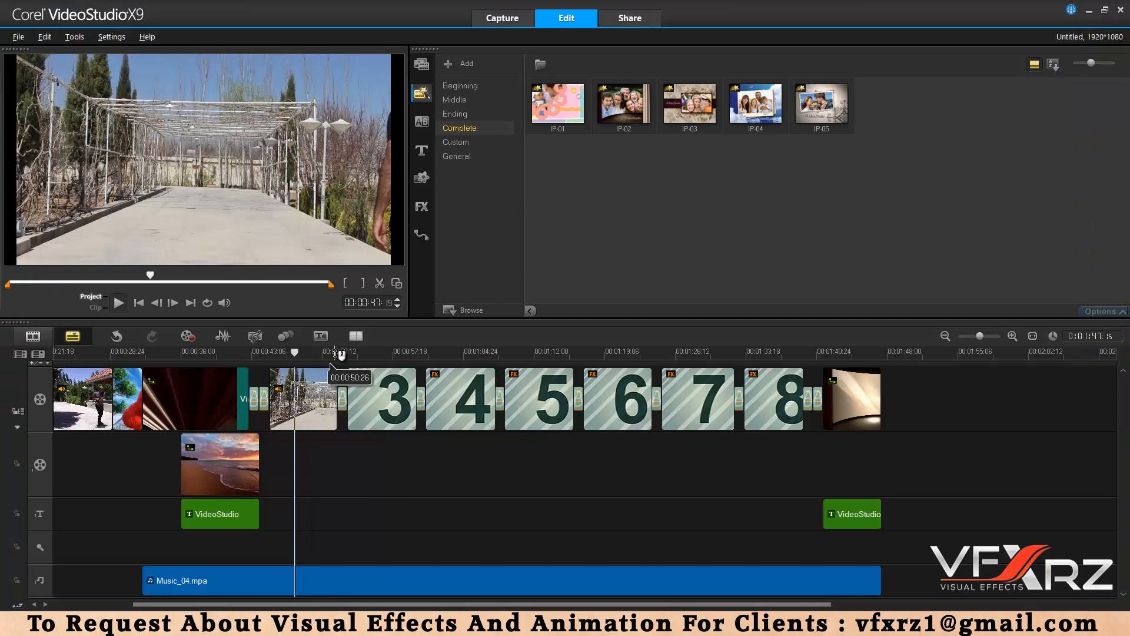
drag(324, 353, 369, 355)
Look over the remaining placeholders from number 3 and the Ending and Middle instant project templates
click(389, 401)
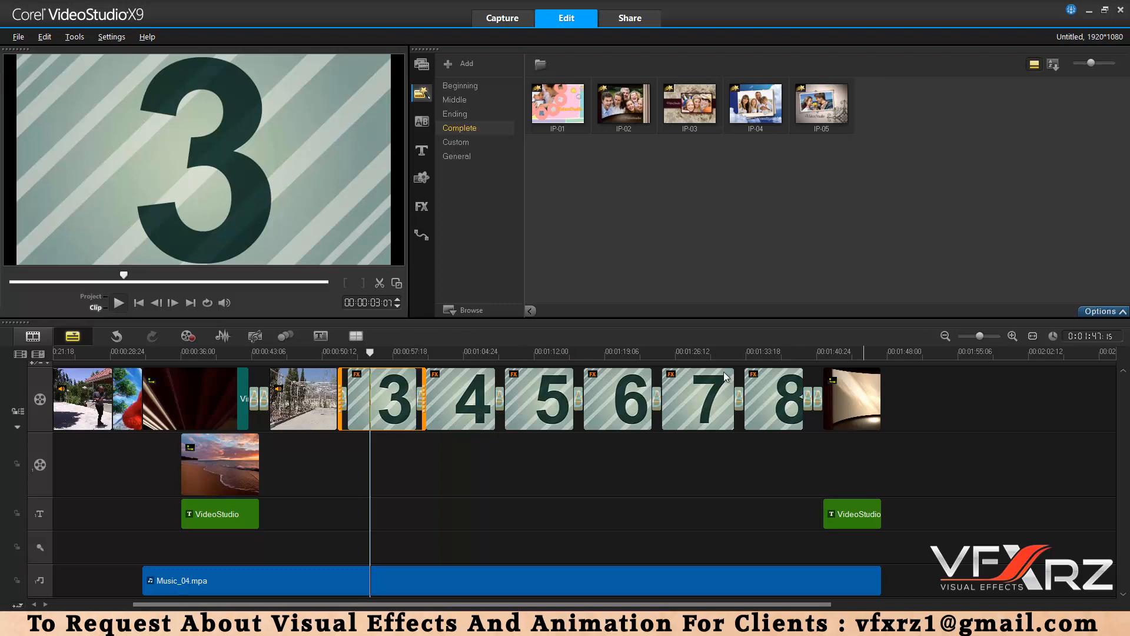
click(476, 115)
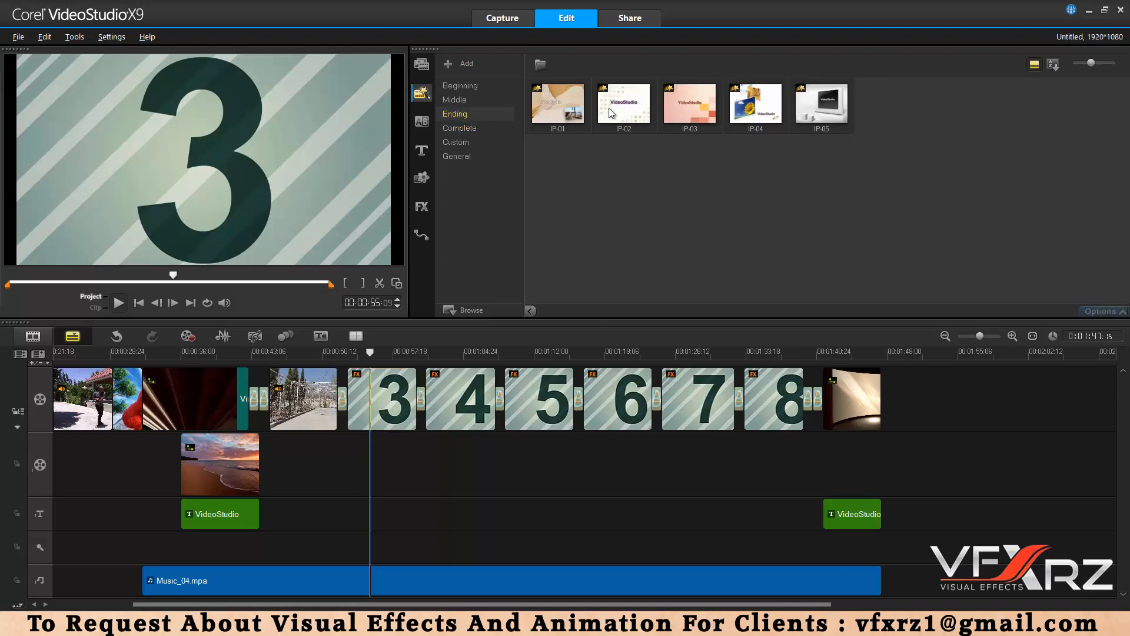
click(475, 101)
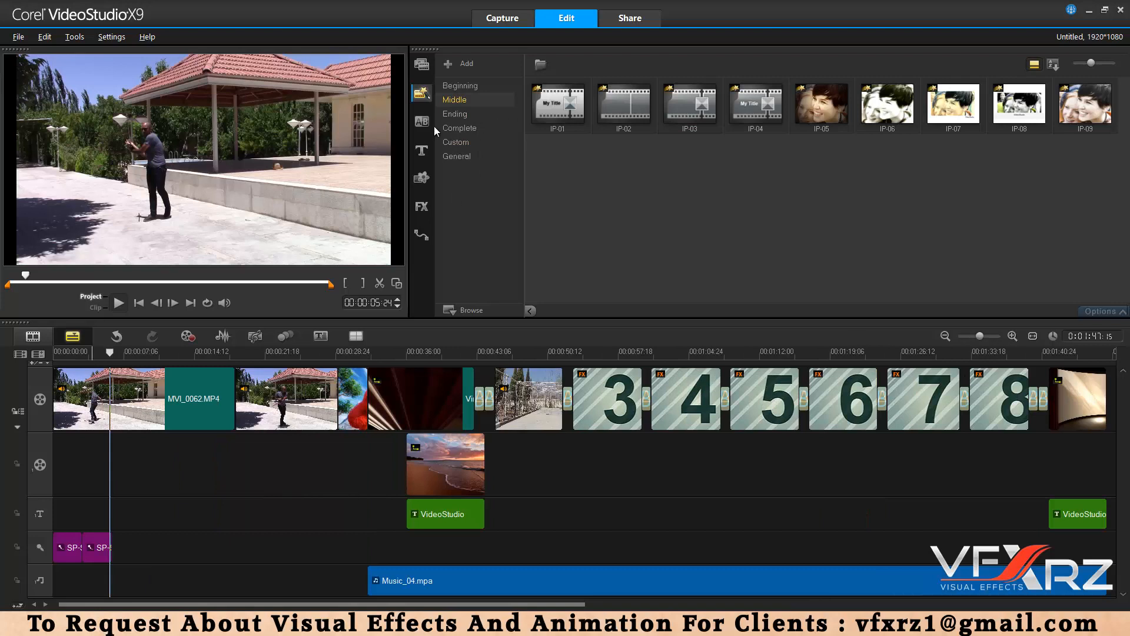
Open the transition library and examine the cut between the two adjoining MVI_0062.MP4 clips on the video track
click(425, 123)
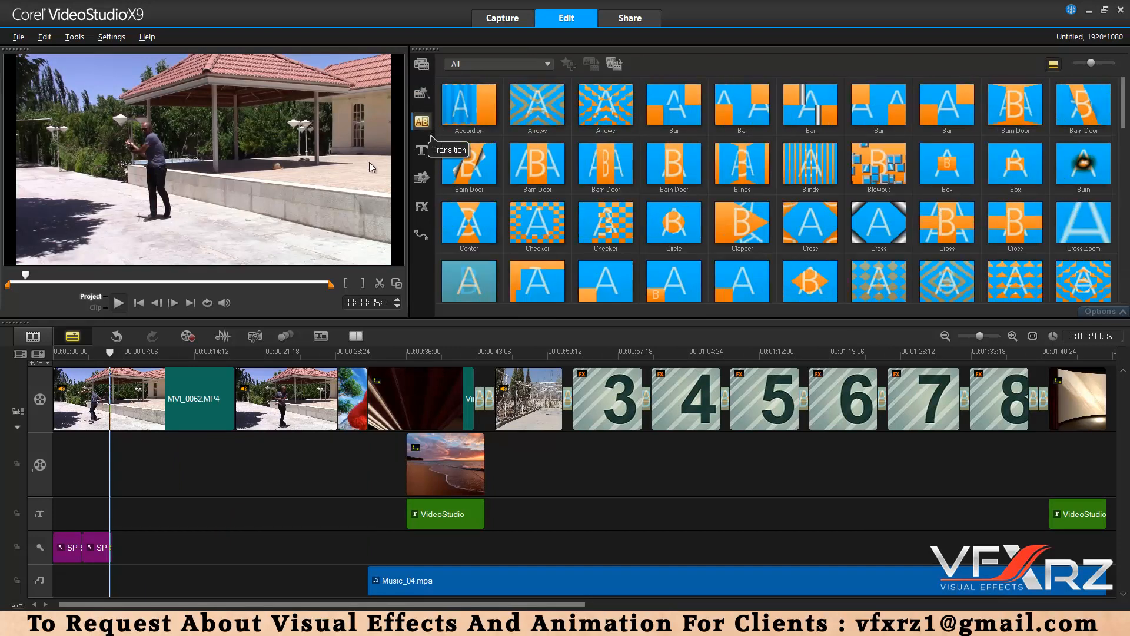
click(232, 352)
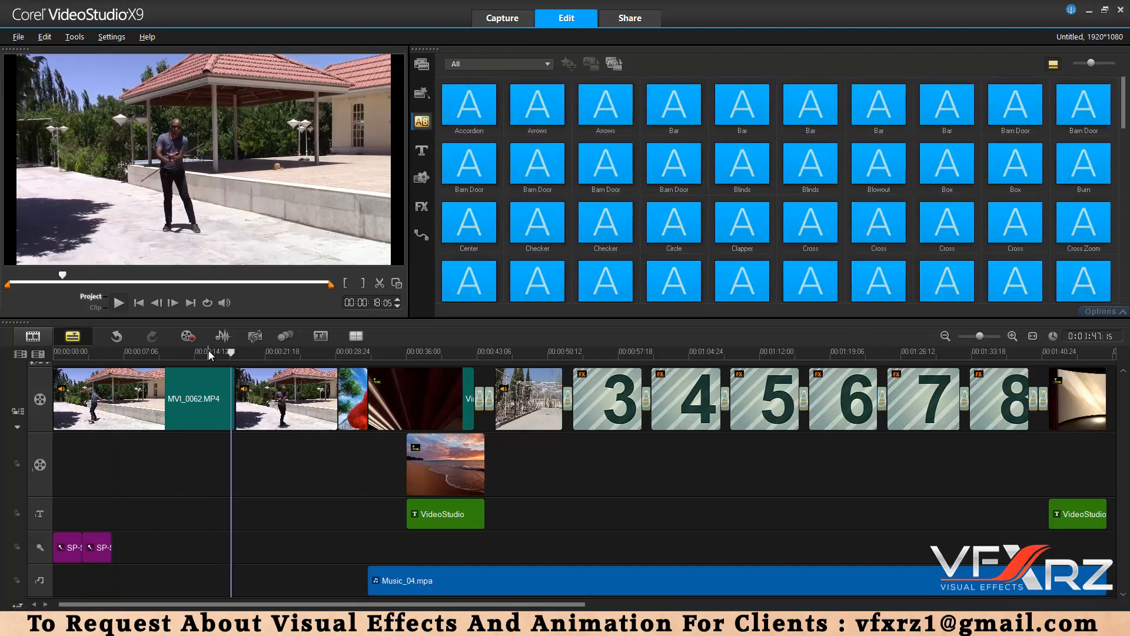
click(224, 402)
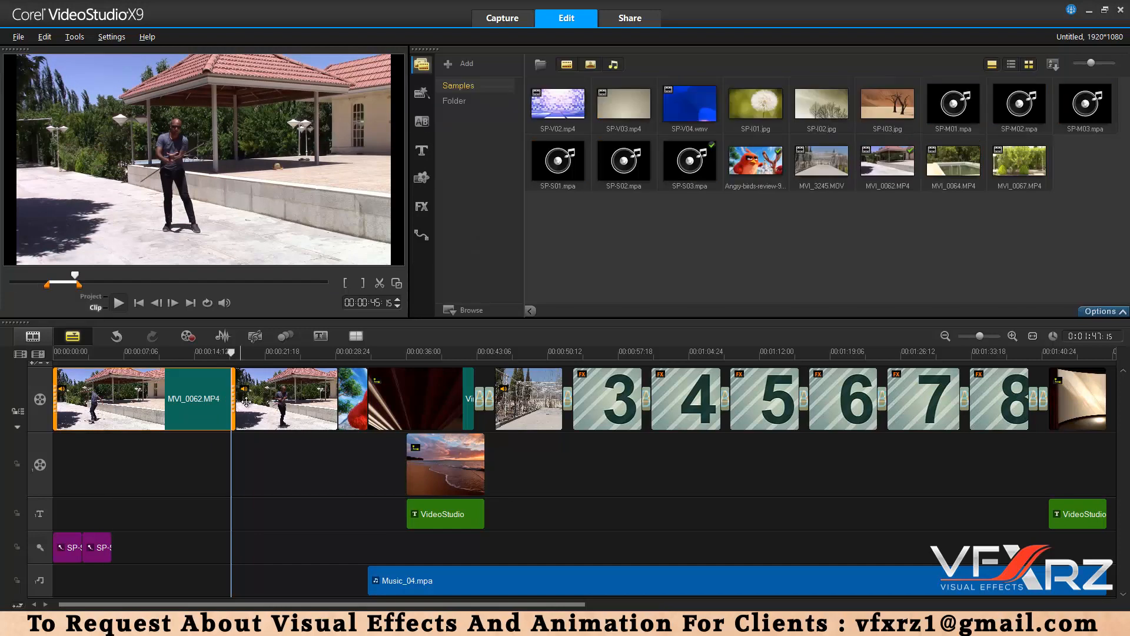
click(252, 403)
click(200, 407)
click(257, 406)
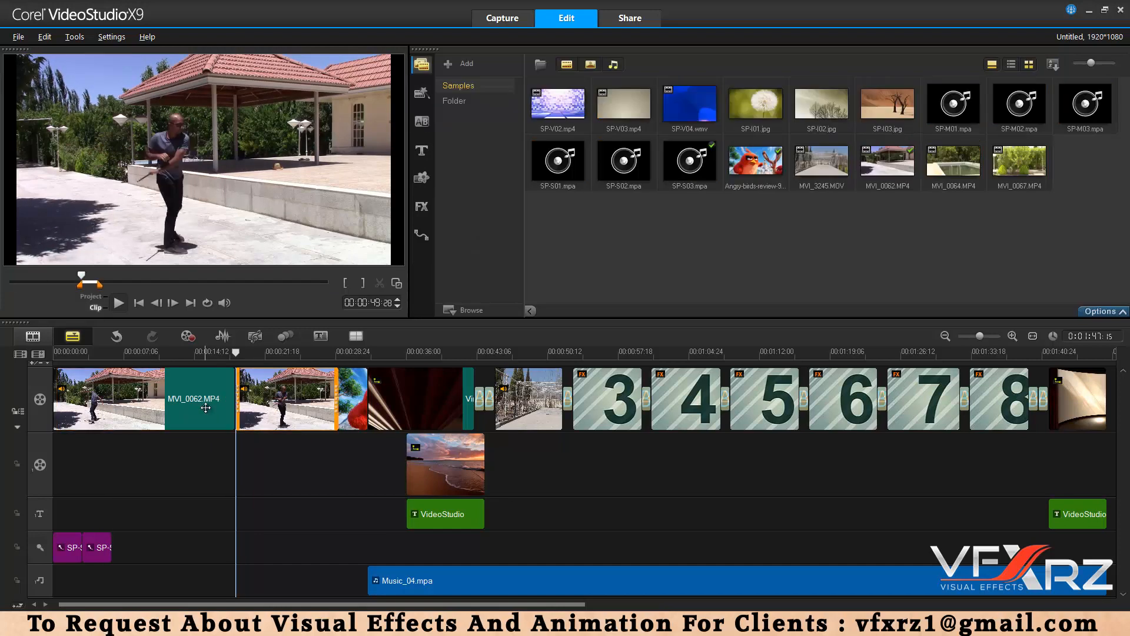
click(206, 407)
click(262, 405)
click(206, 406)
click(254, 407)
click(204, 404)
click(257, 401)
click(220, 403)
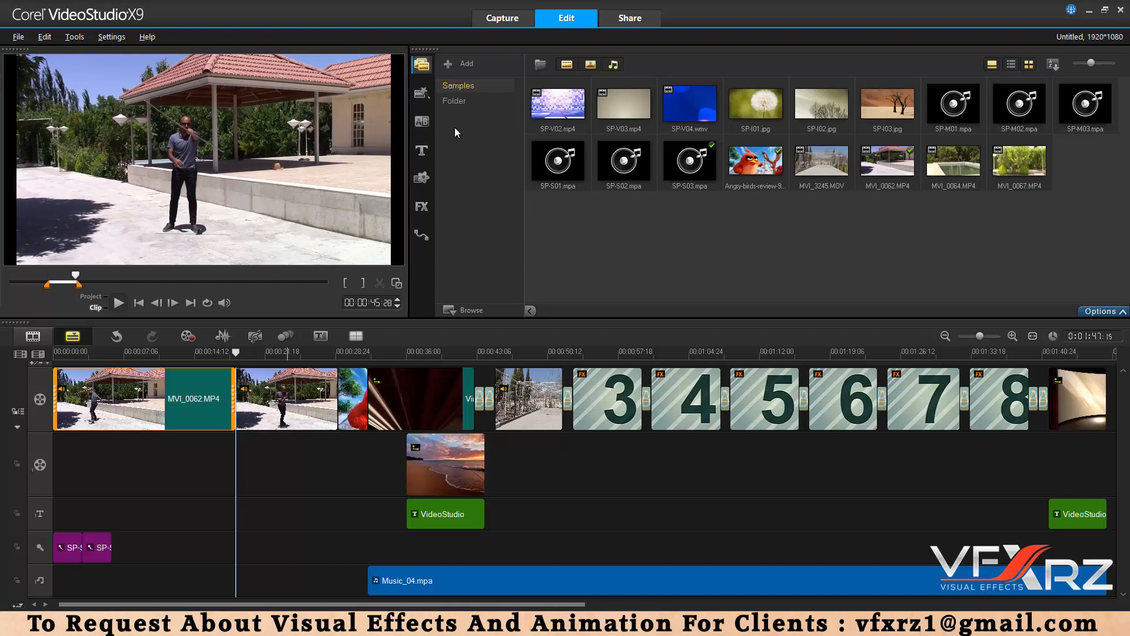
Browse the transition library, previewing the Cross Zoom and Flap A transitions
click(421, 122)
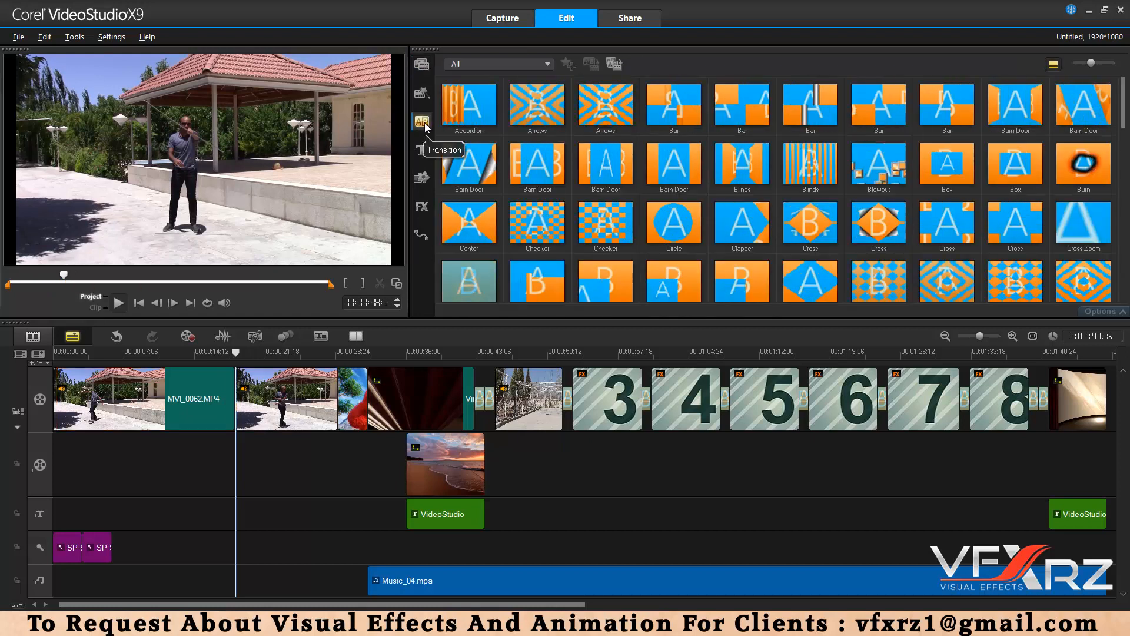
scroll(821, 136, down, 2)
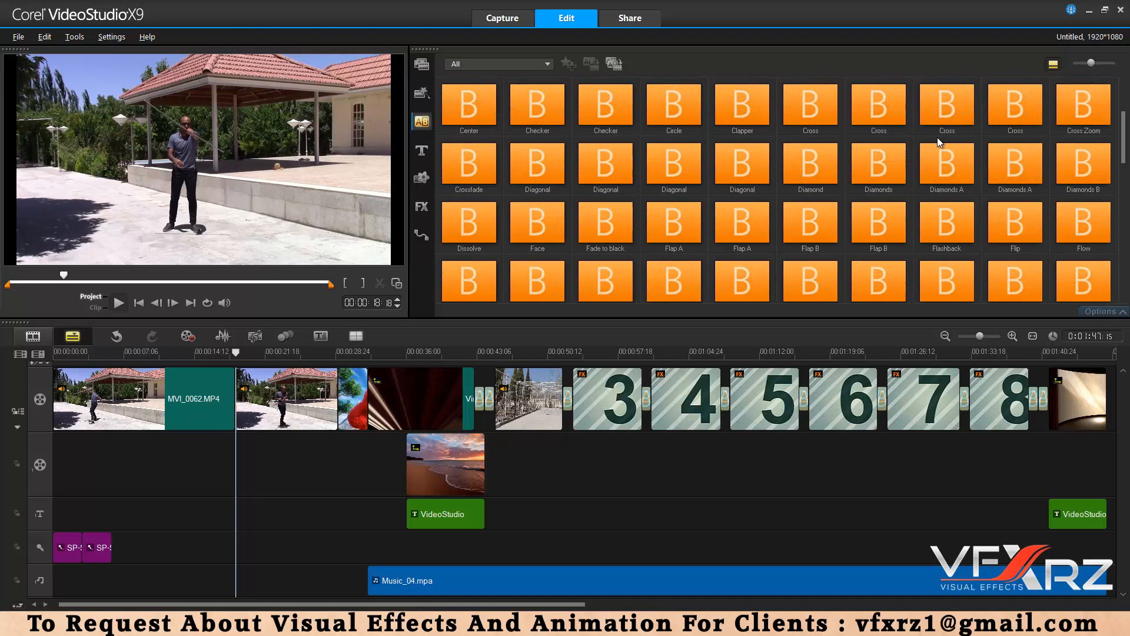
click(1072, 107)
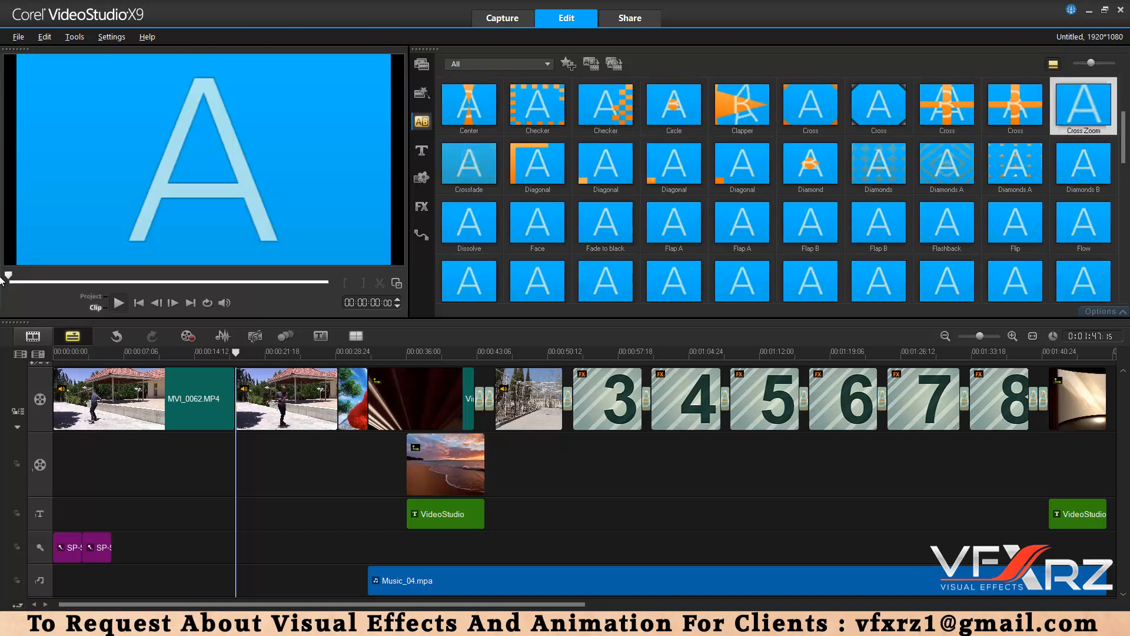
click(118, 302)
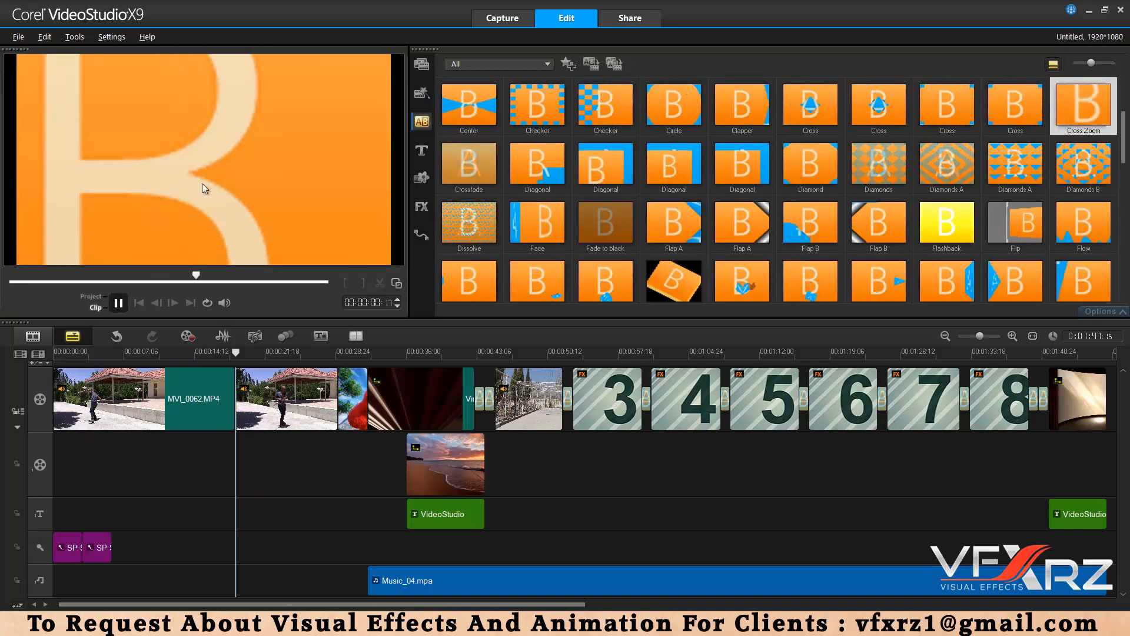
click(744, 251)
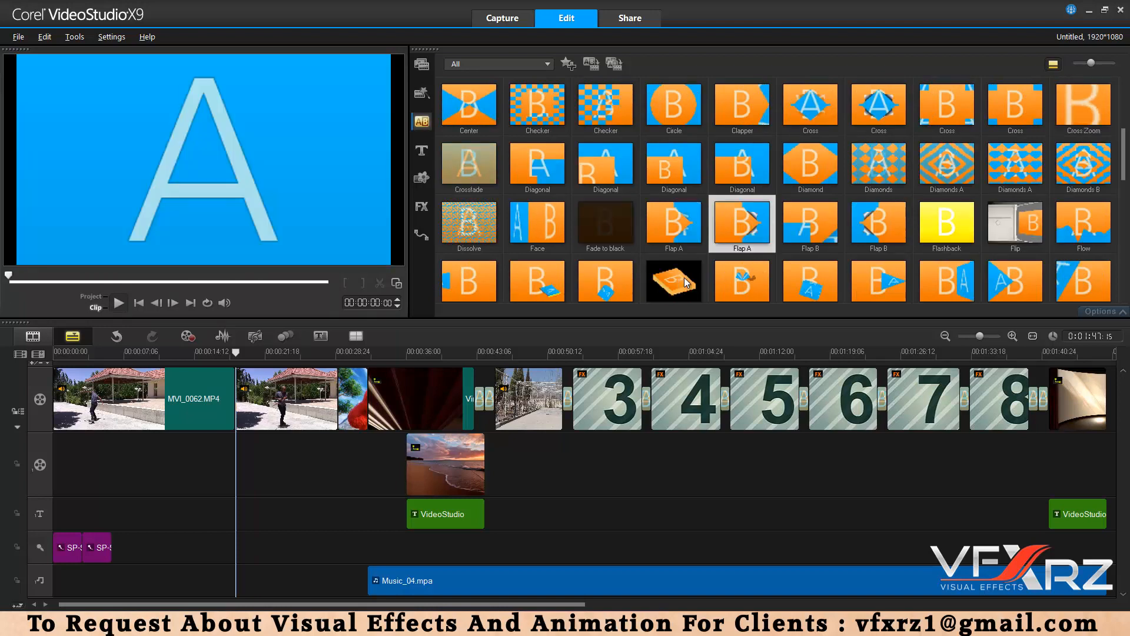
scroll(684, 277, down, 6)
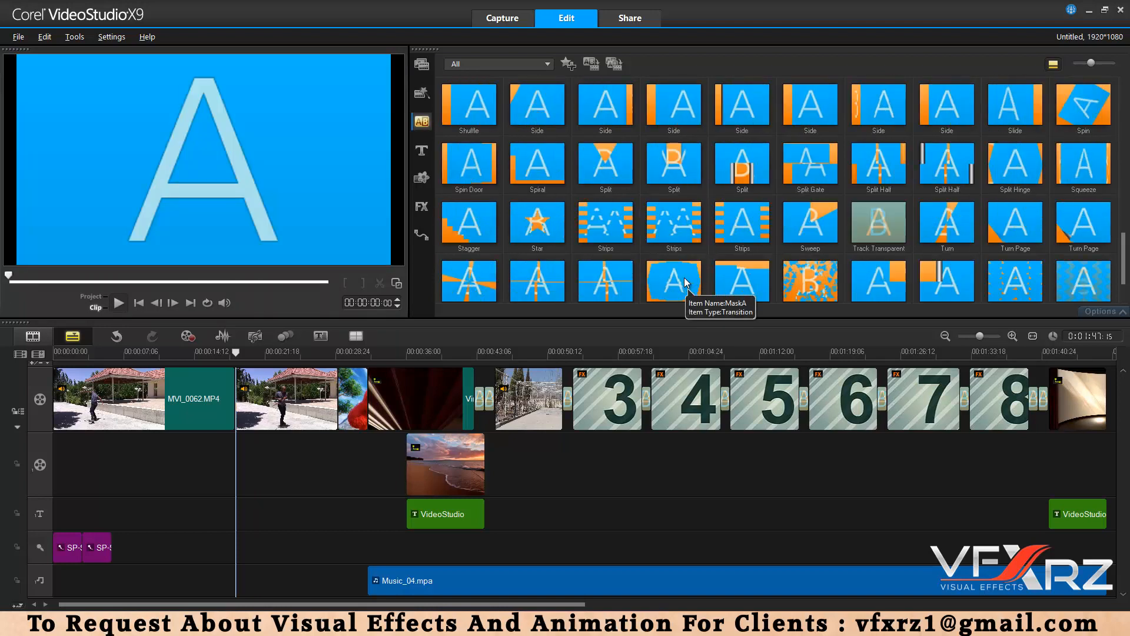
scroll(684, 278, up, 10)
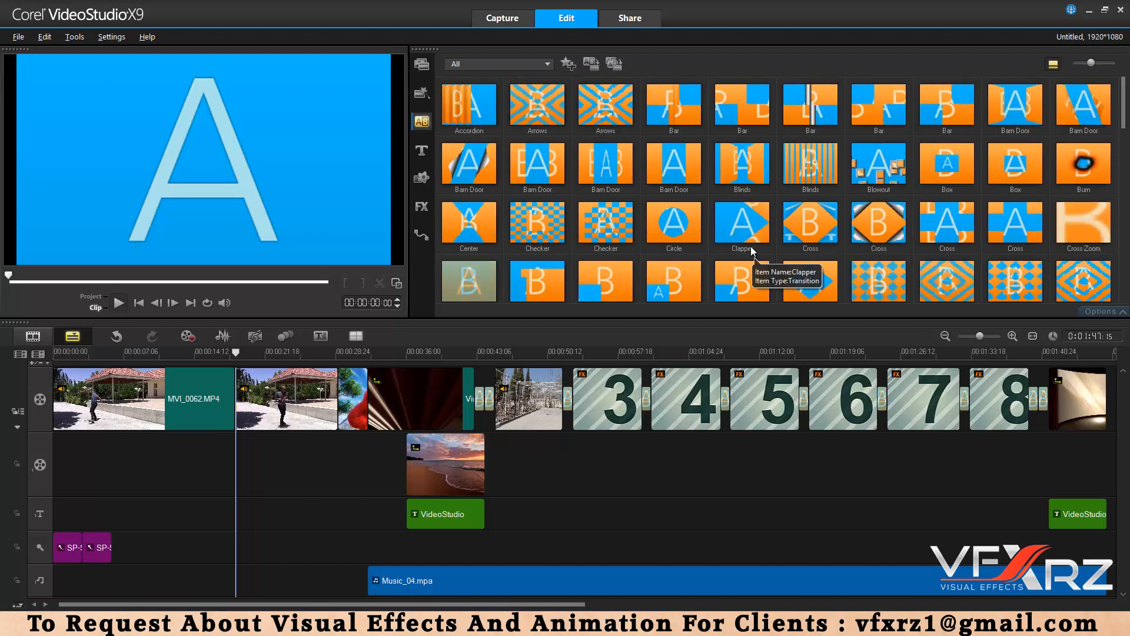
Add the Burn transition between the two adjoining MVI_0062.MP4 clips and play the project across the cut
click(1072, 170)
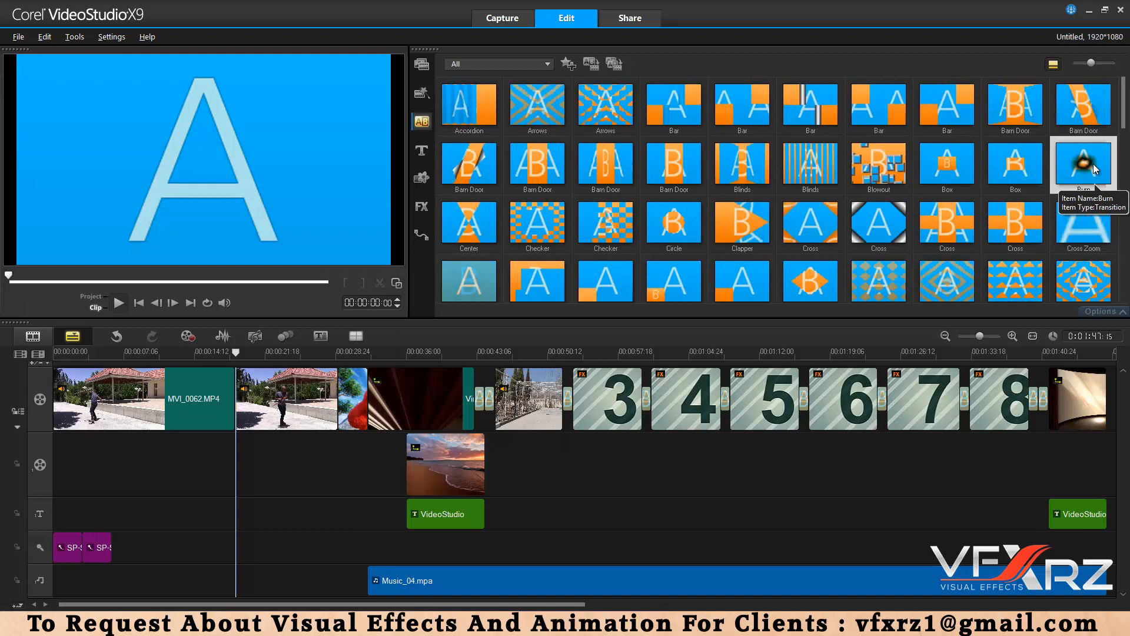
mouse_move(1093, 165)
mouse_down()
mouse_move(238, 391)
mouse_move(238, 403)
mouse_up()
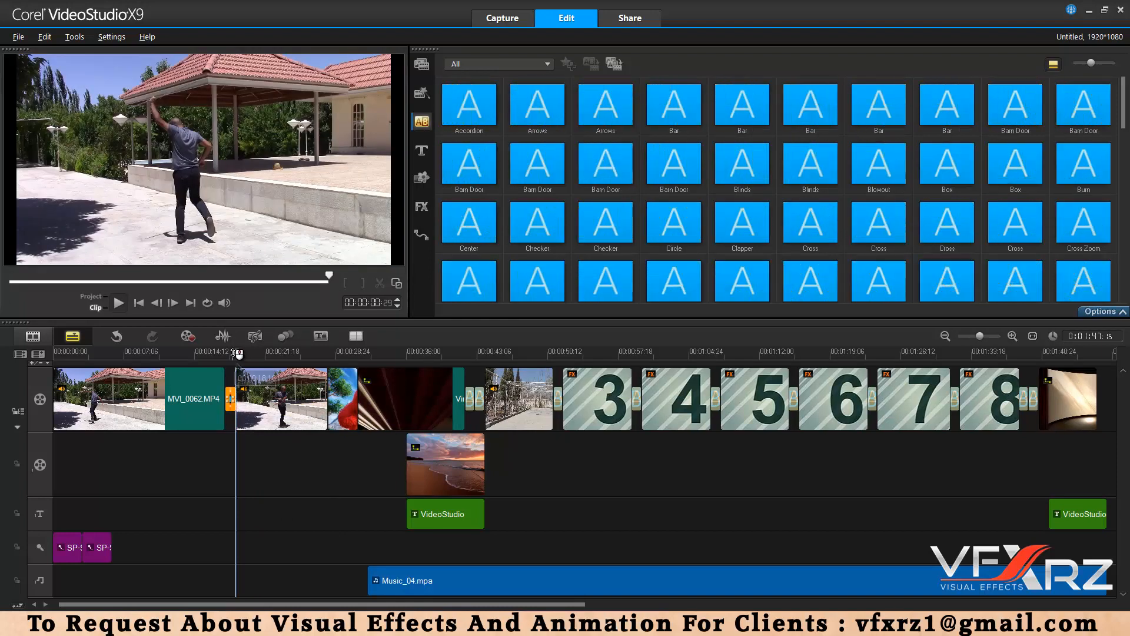
click(206, 360)
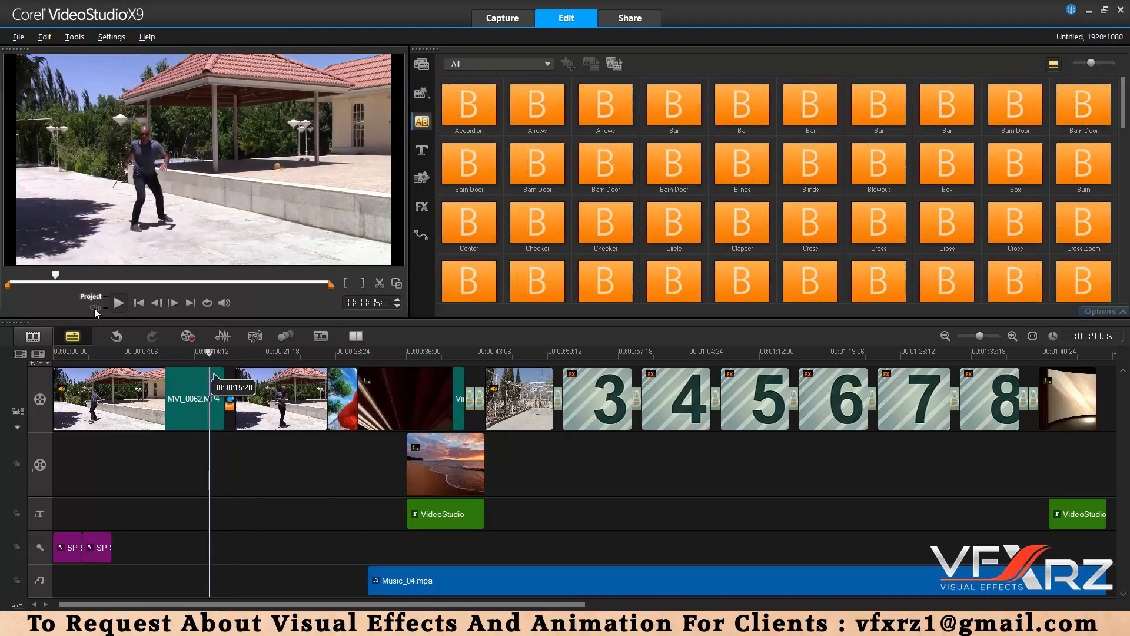
click(119, 304)
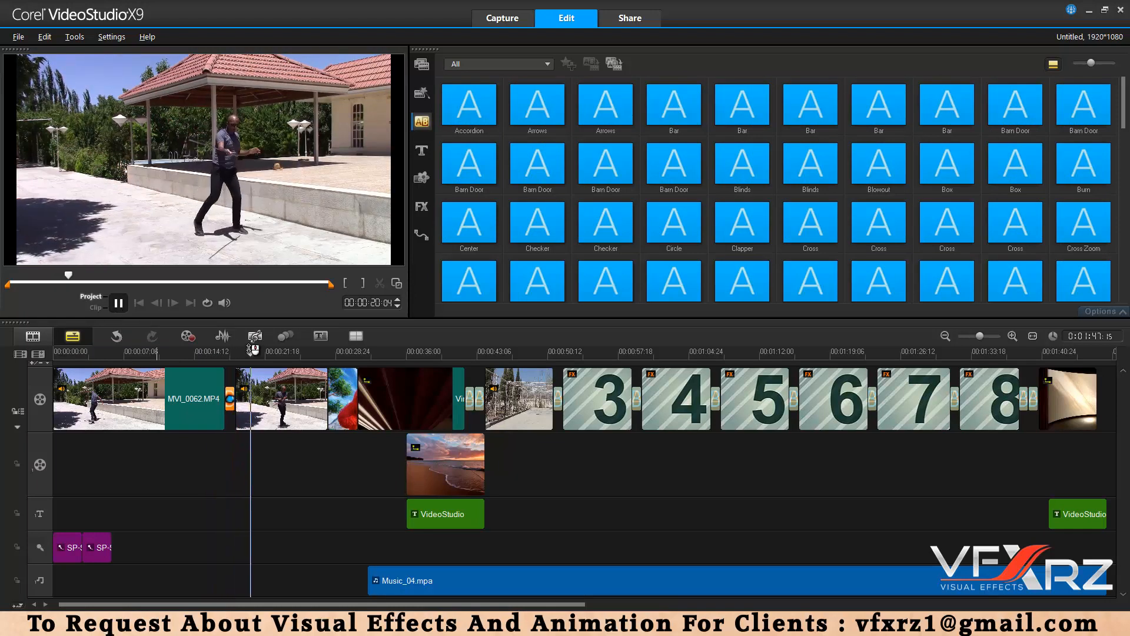
click(223, 354)
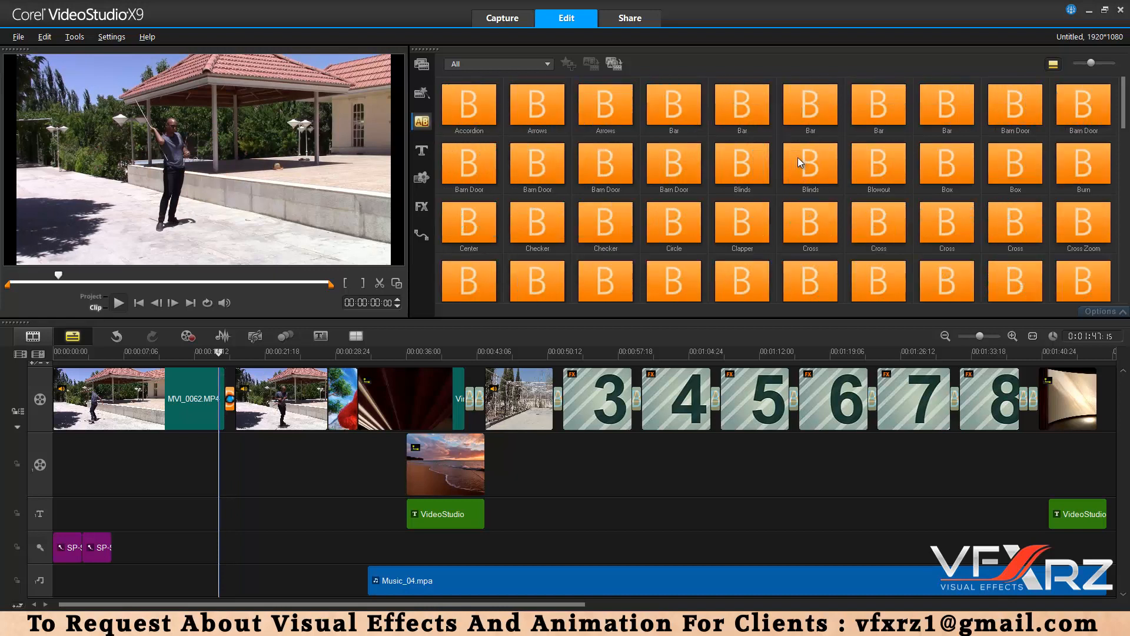
Replace the Burn transition between the MVI_0062.MP4 clips with the multi-stripe Blinds transition and play the project across it
click(818, 164)
drag(818, 162, 230, 398)
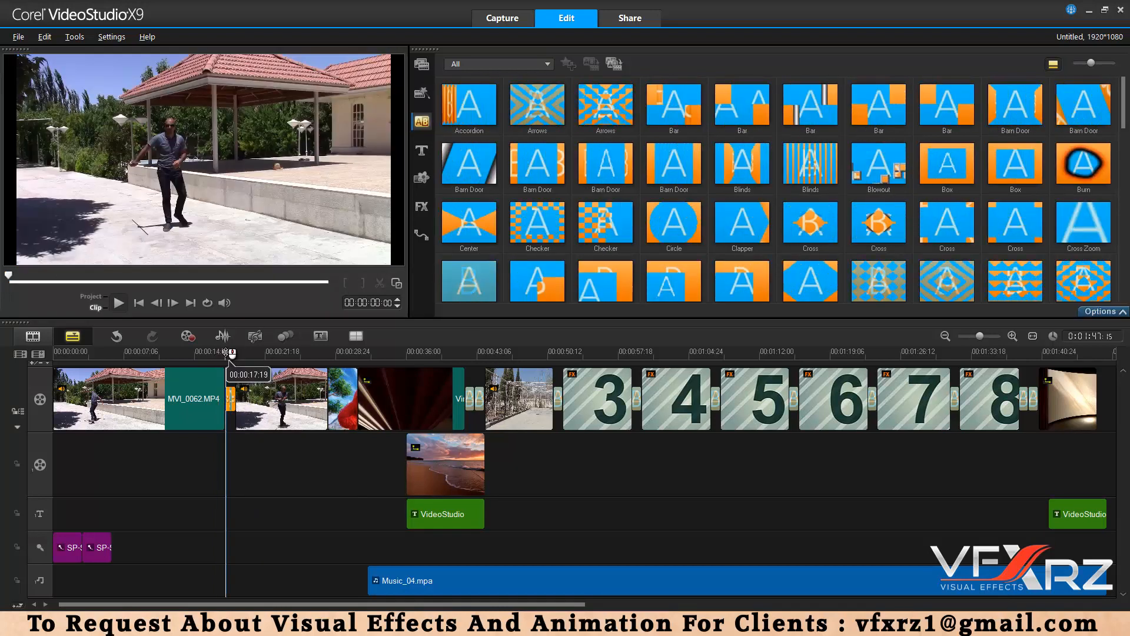
drag(226, 353, 213, 350)
click(120, 303)
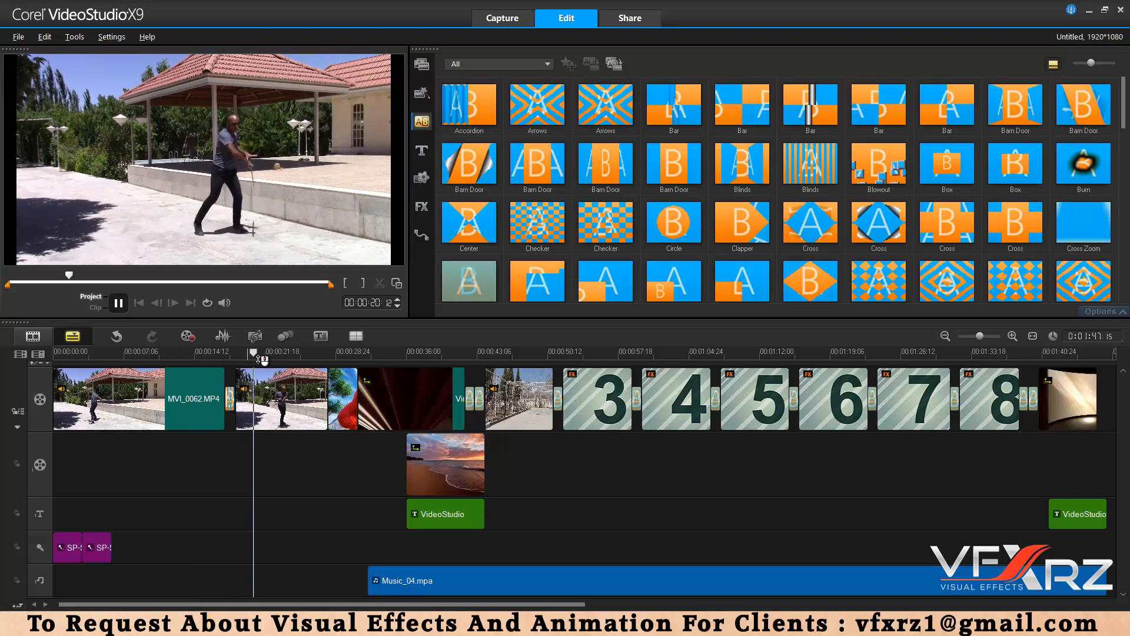
click(220, 353)
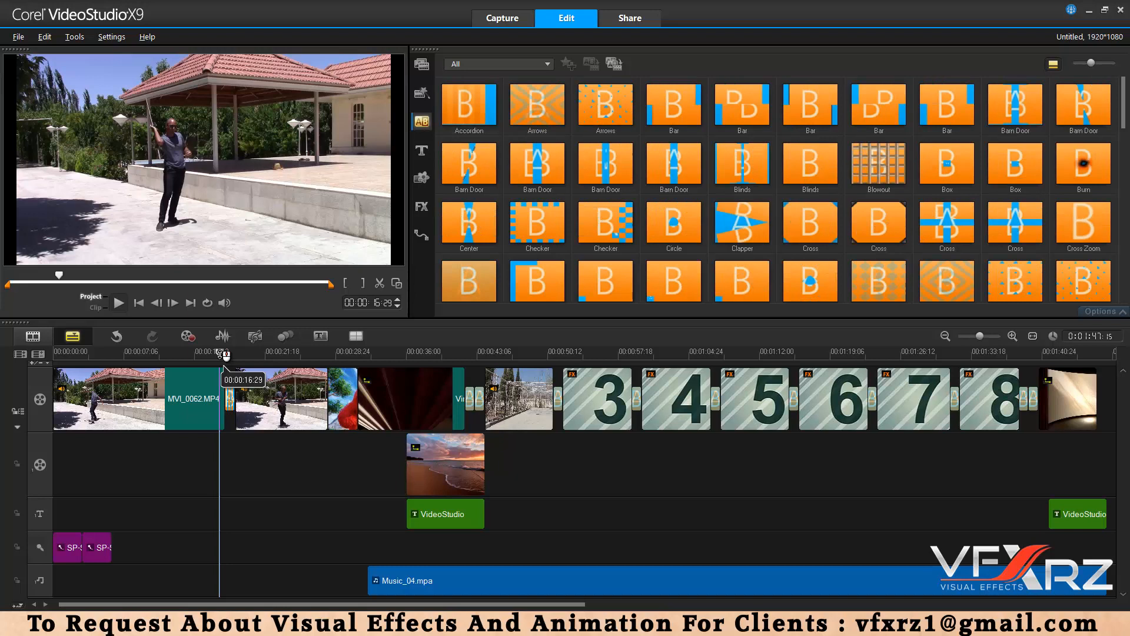
Preview title presets and add the multicoloured Lorem ipsum preset to the title track, starting just before the Blinds transition
click(422, 151)
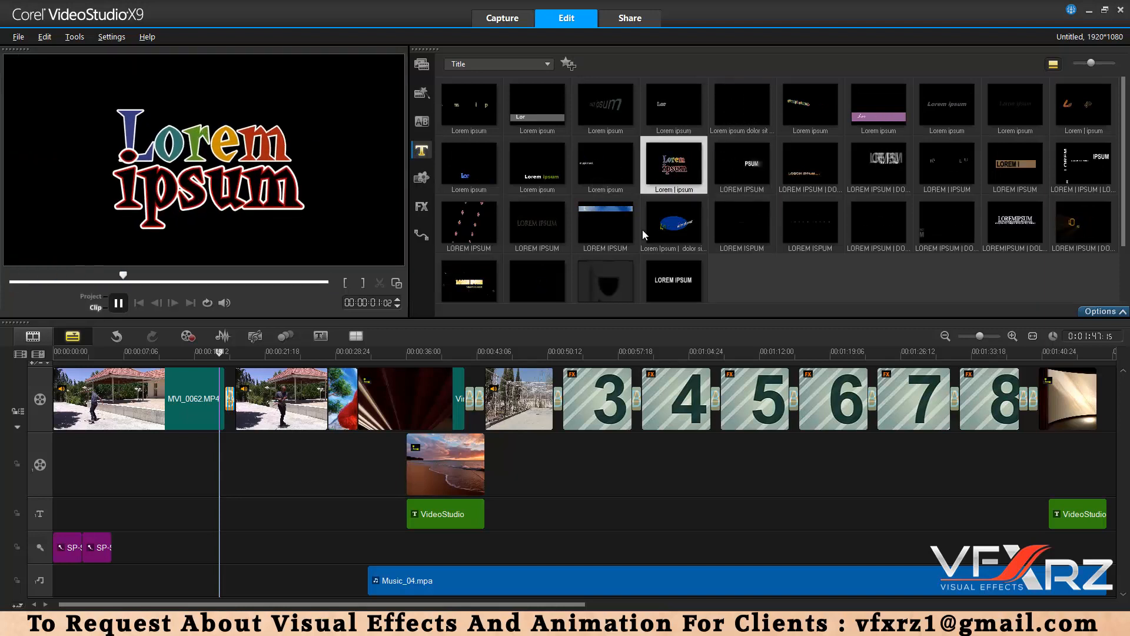
click(719, 168)
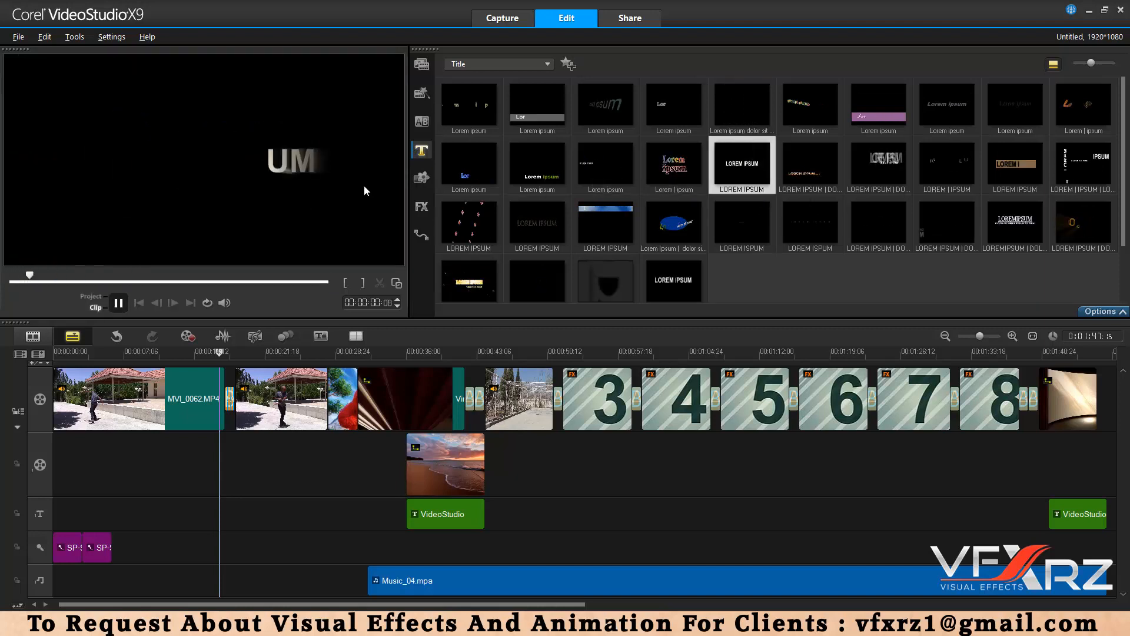
click(674, 171)
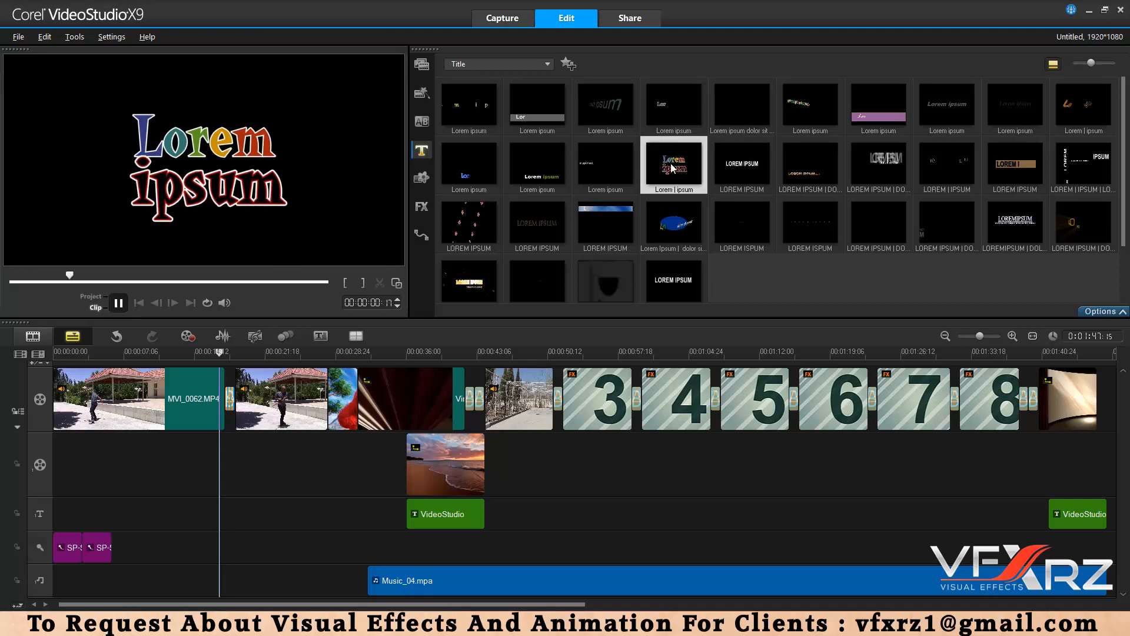
drag(670, 164, 218, 515)
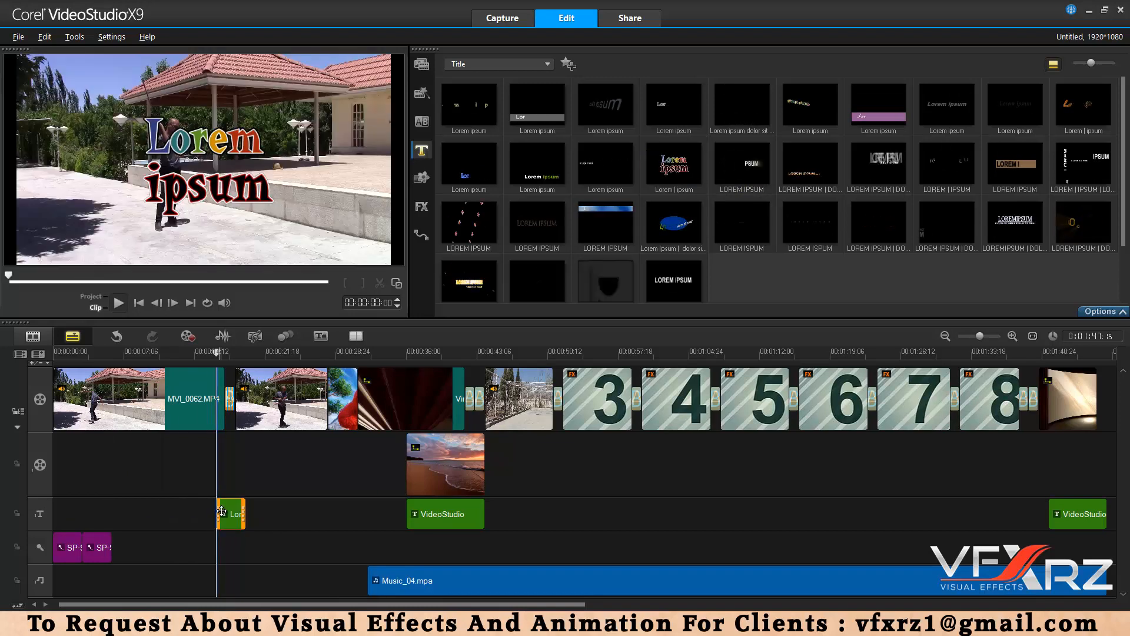
Replace the word Lorem in the new title with VFX
click(256, 160)
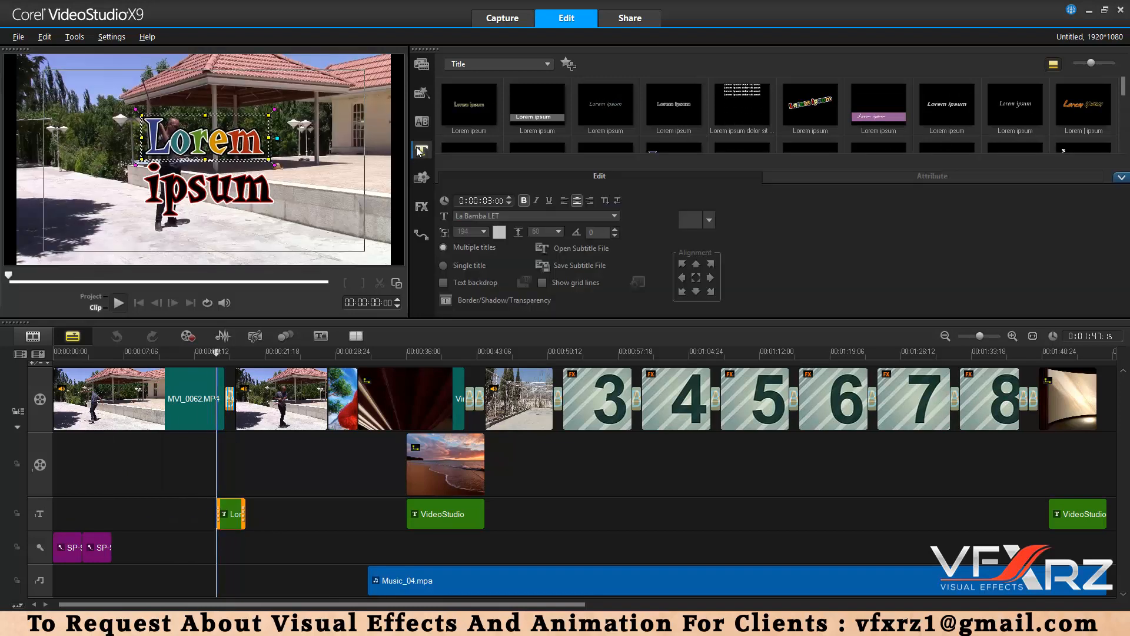
click(220, 141)
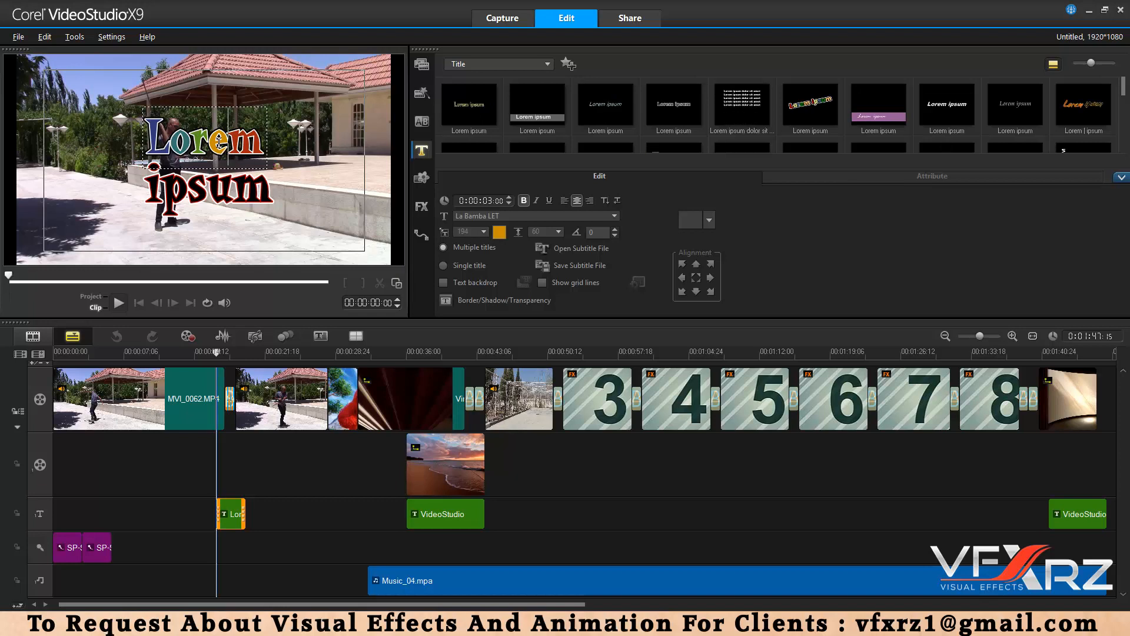
drag(260, 142, 123, 147)
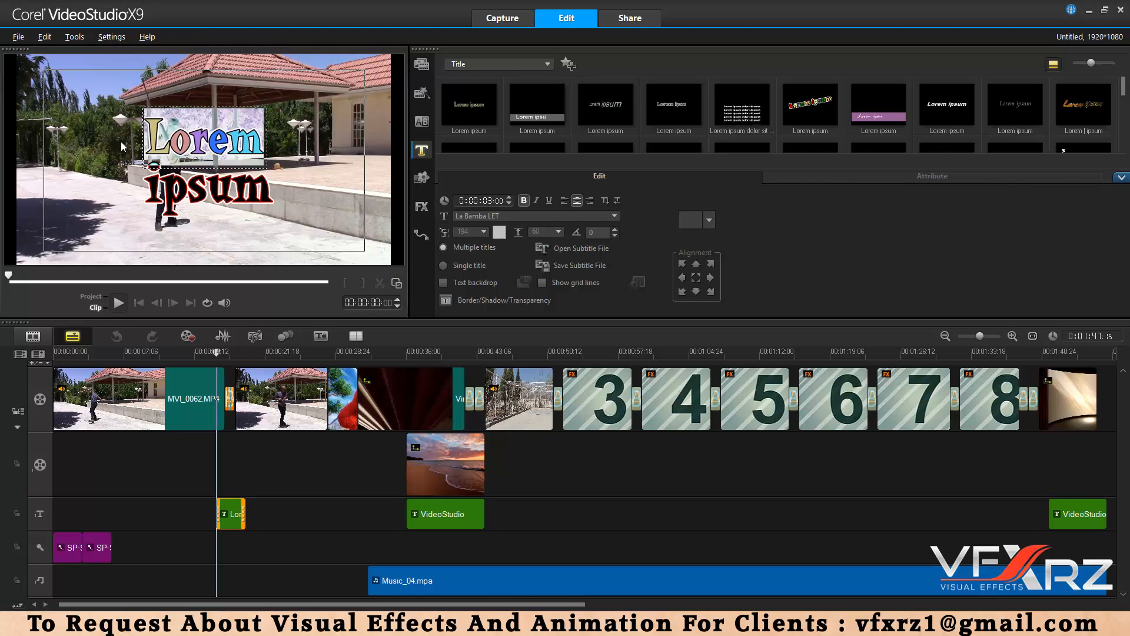
key(BackSpace)
text(VFX)
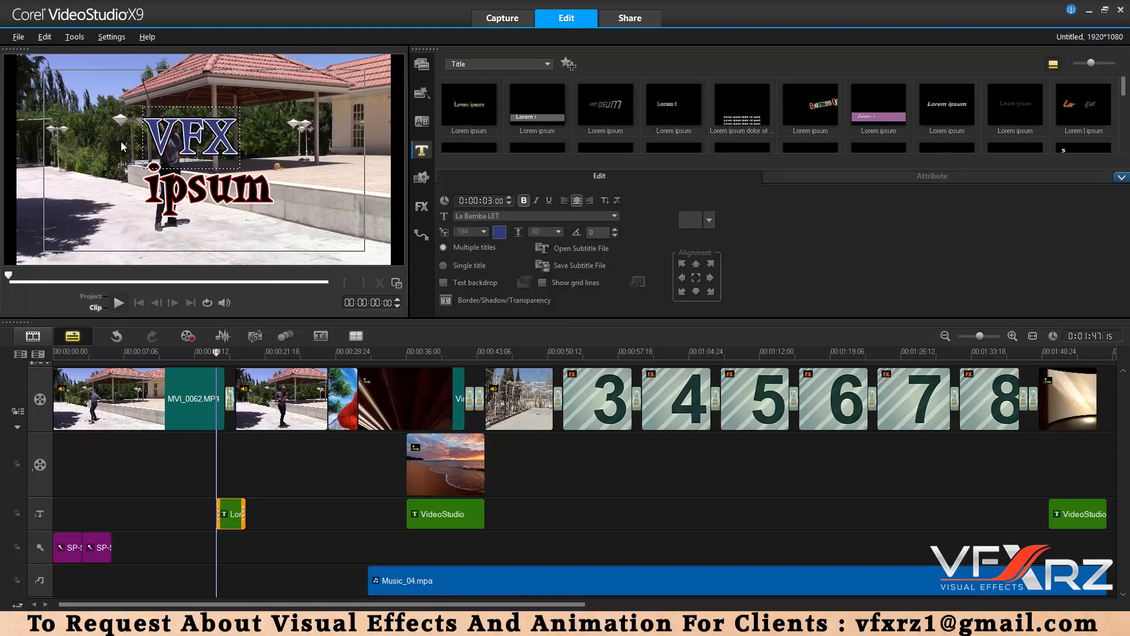
key(Escape)
Replace the word ipsum in the title's second line with RZ
click(267, 196)
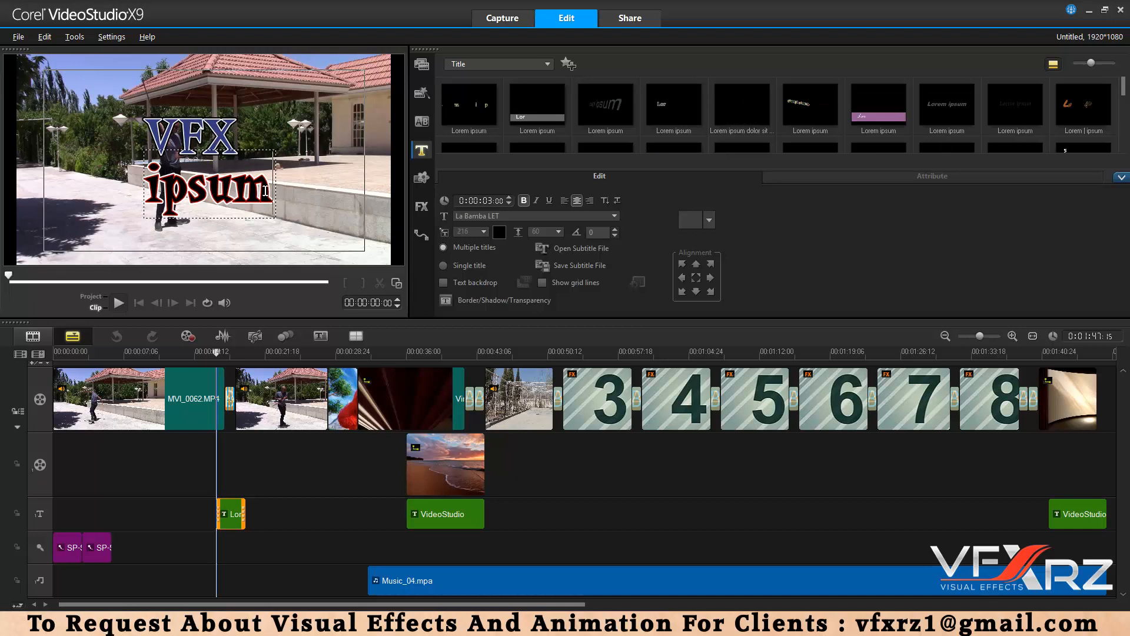
drag(270, 196, 93, 189)
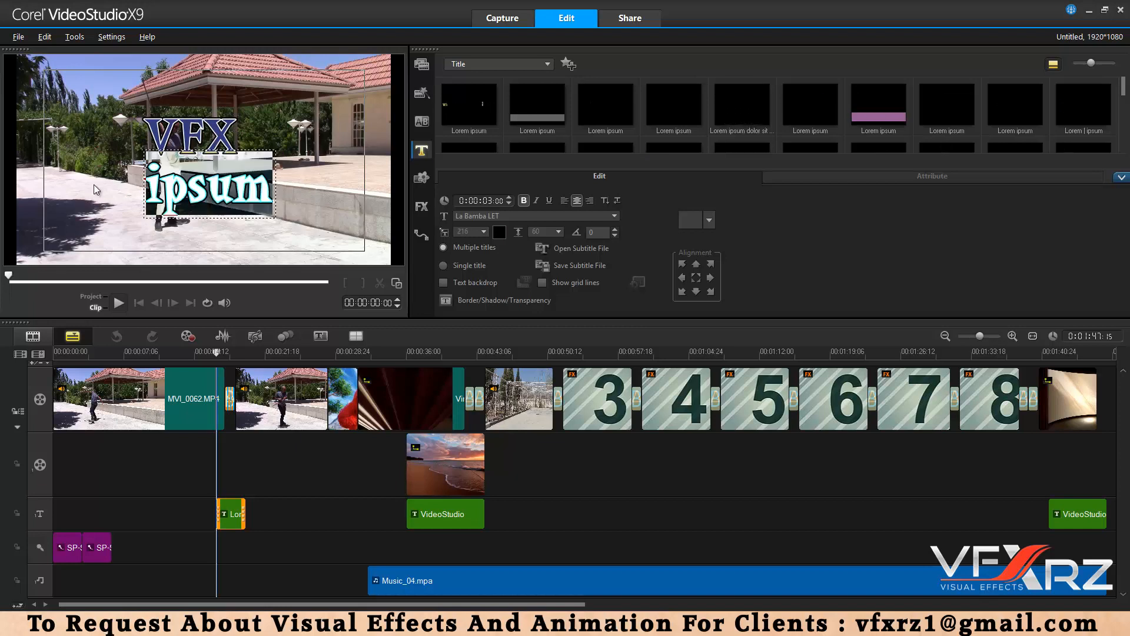
text(RZ)
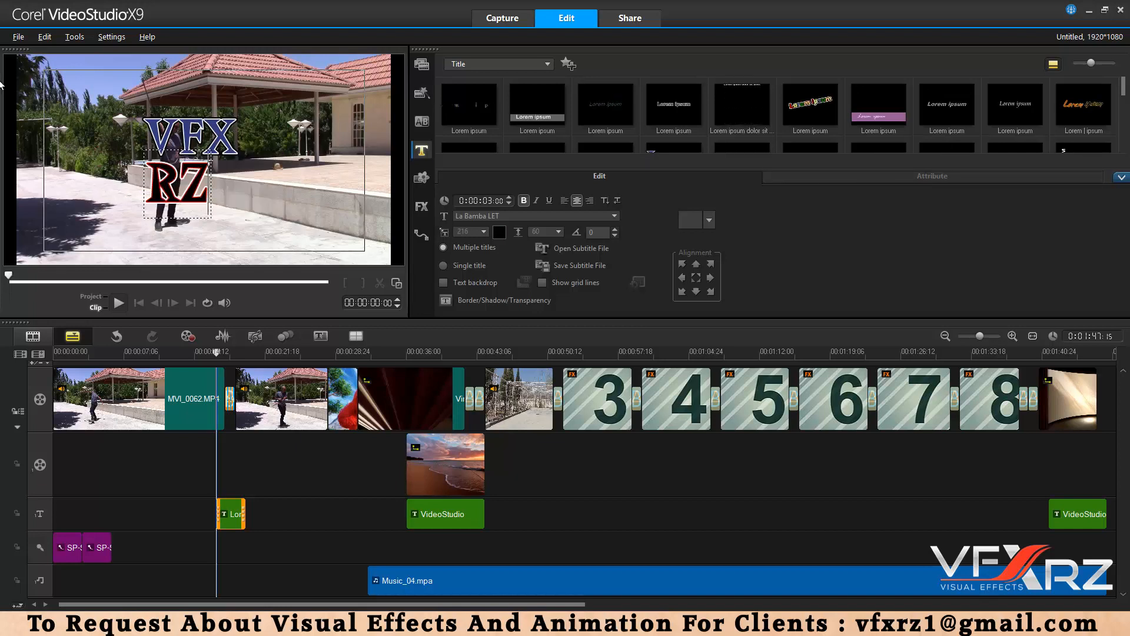
Play the project across the VFX RZ title and scrub through its animation to check it over the video
click(214, 355)
drag(215, 355, 211, 354)
click(120, 304)
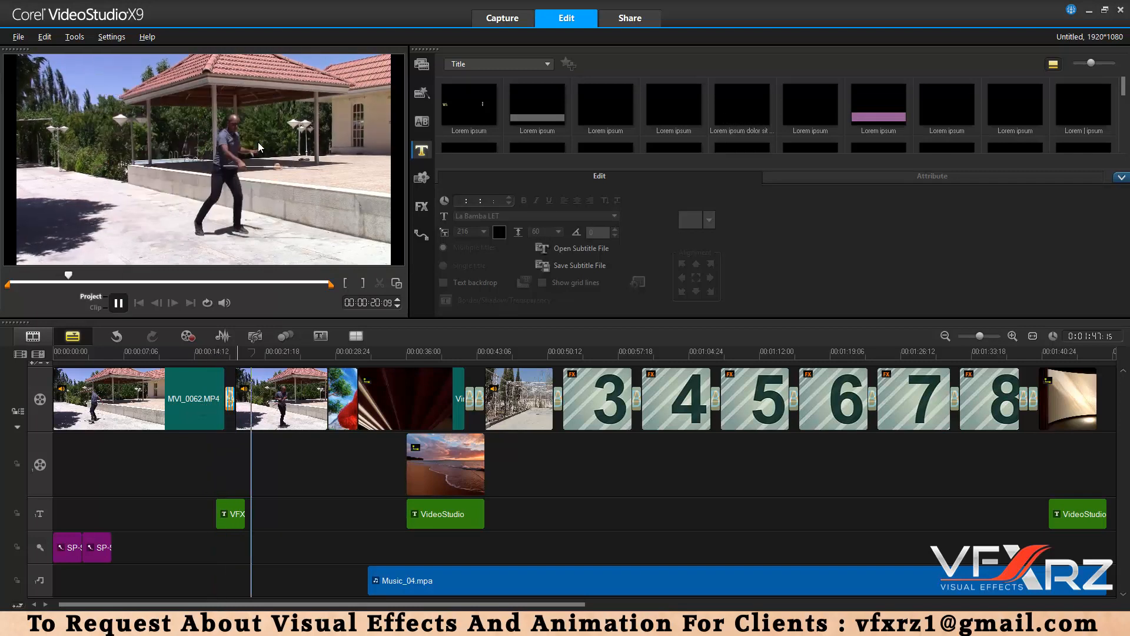
click(219, 359)
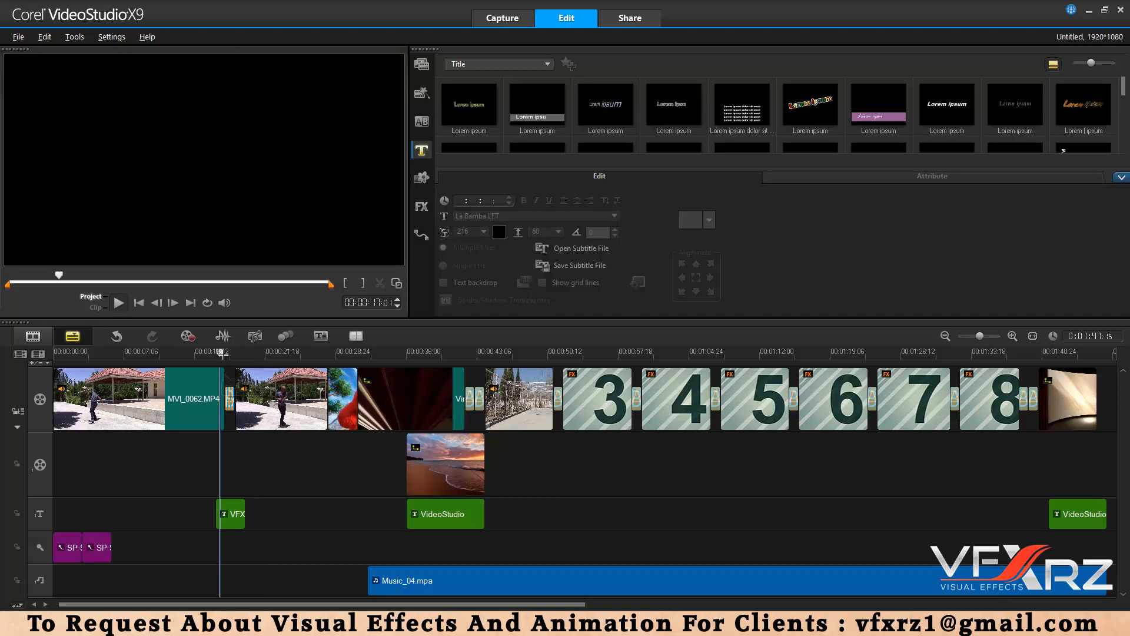
drag(229, 352, 234, 352)
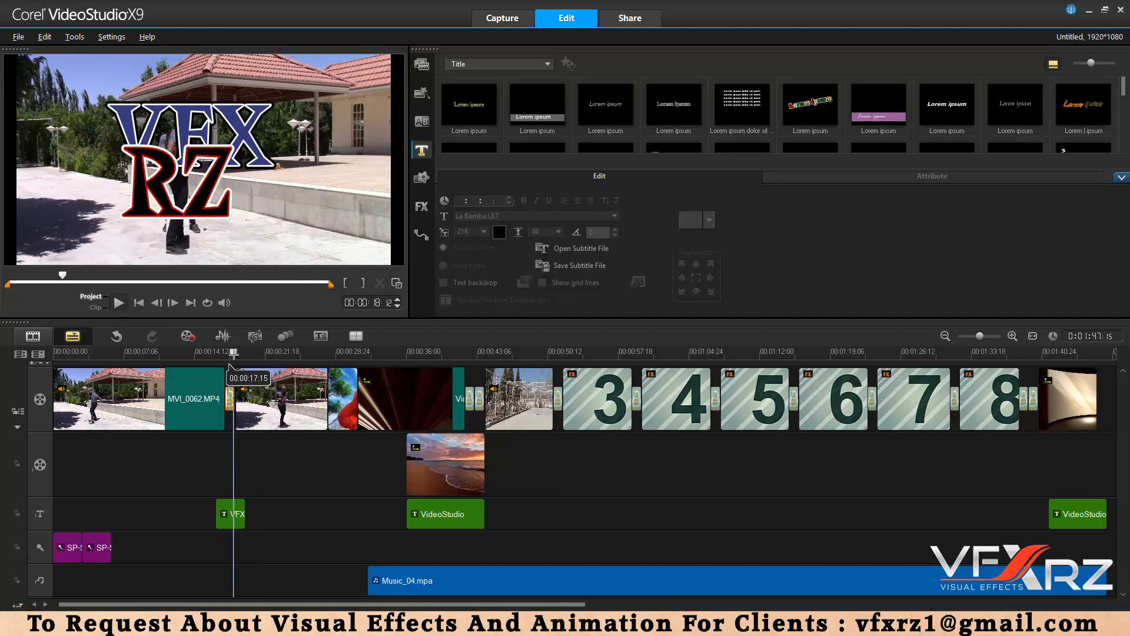
click(422, 155)
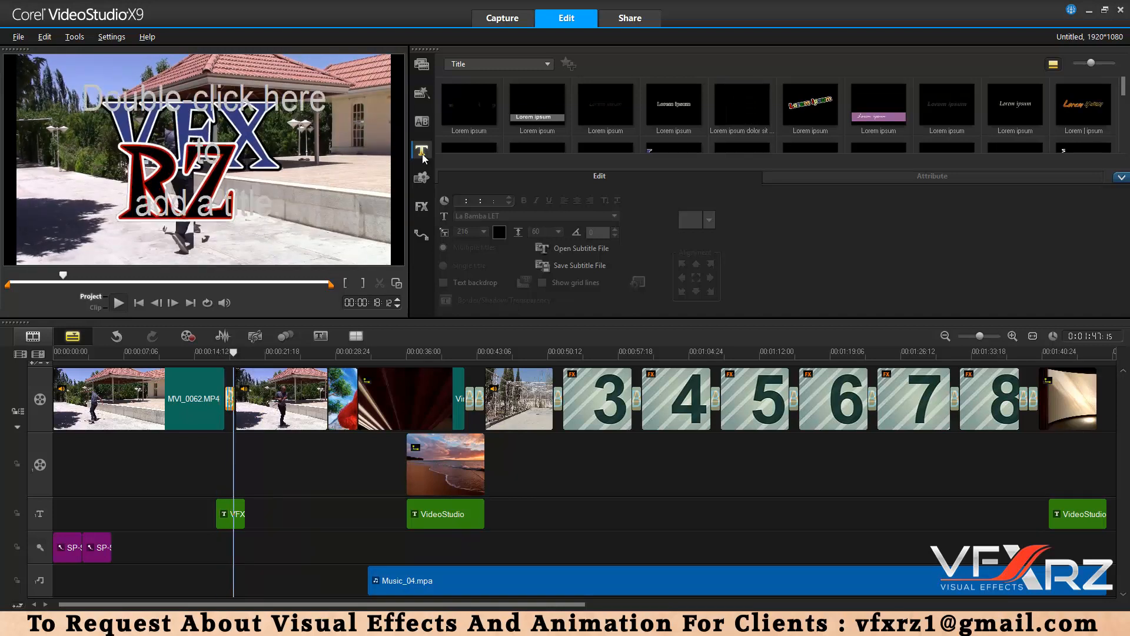
Reopen the VFX RZ title for editing, select its VFX text and look over the available fonts without changing the current one
click(224, 514)
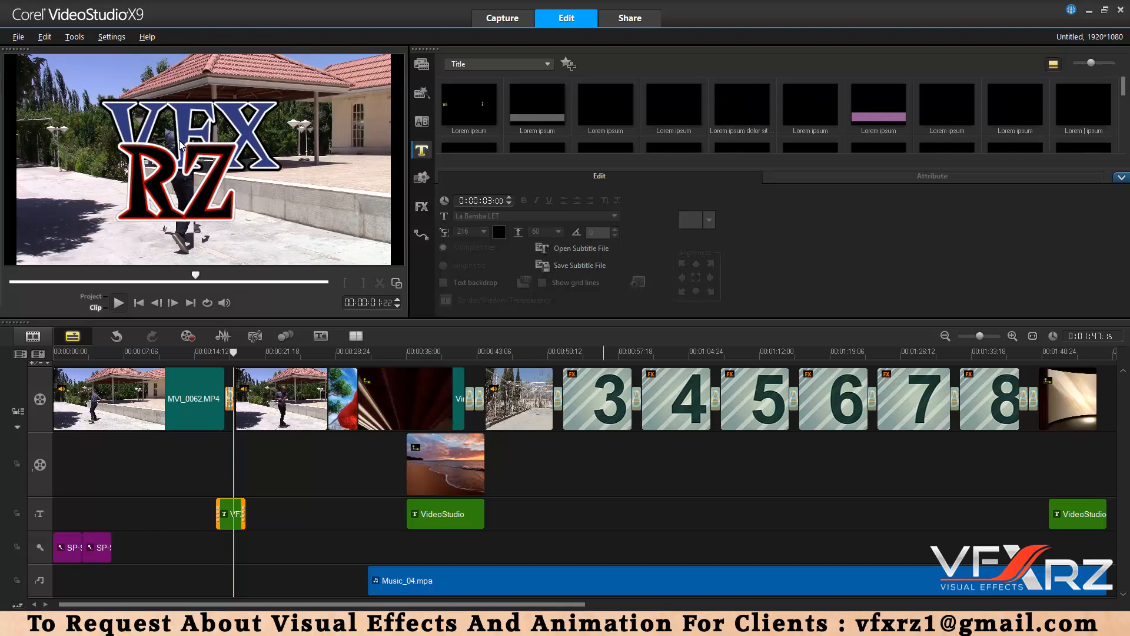
double_click(229, 510)
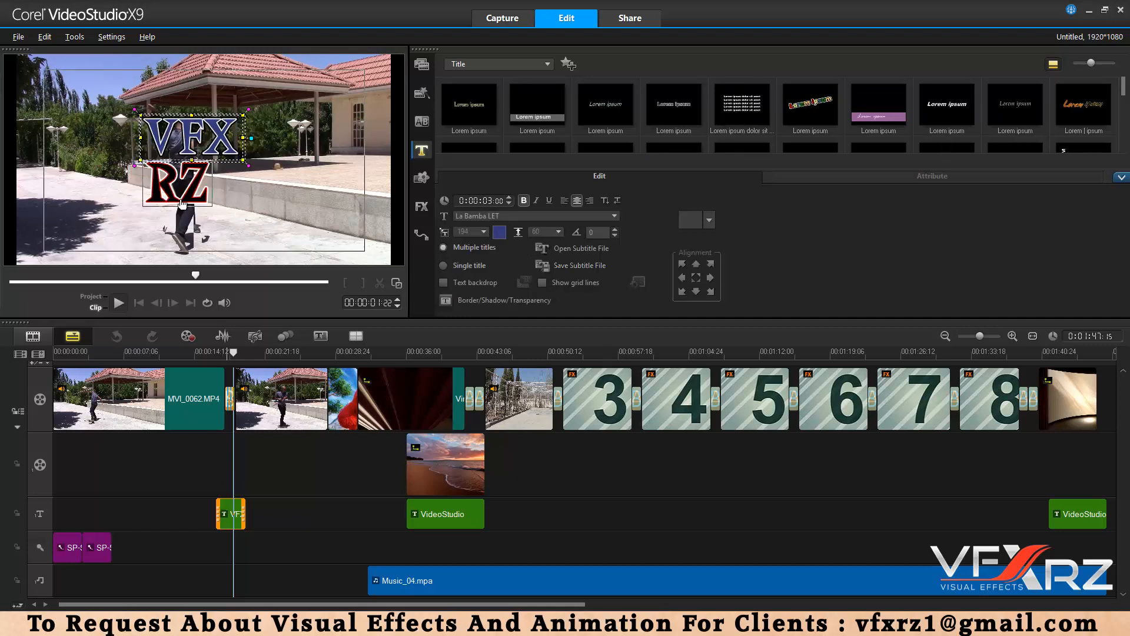
click(176, 184)
click(186, 148)
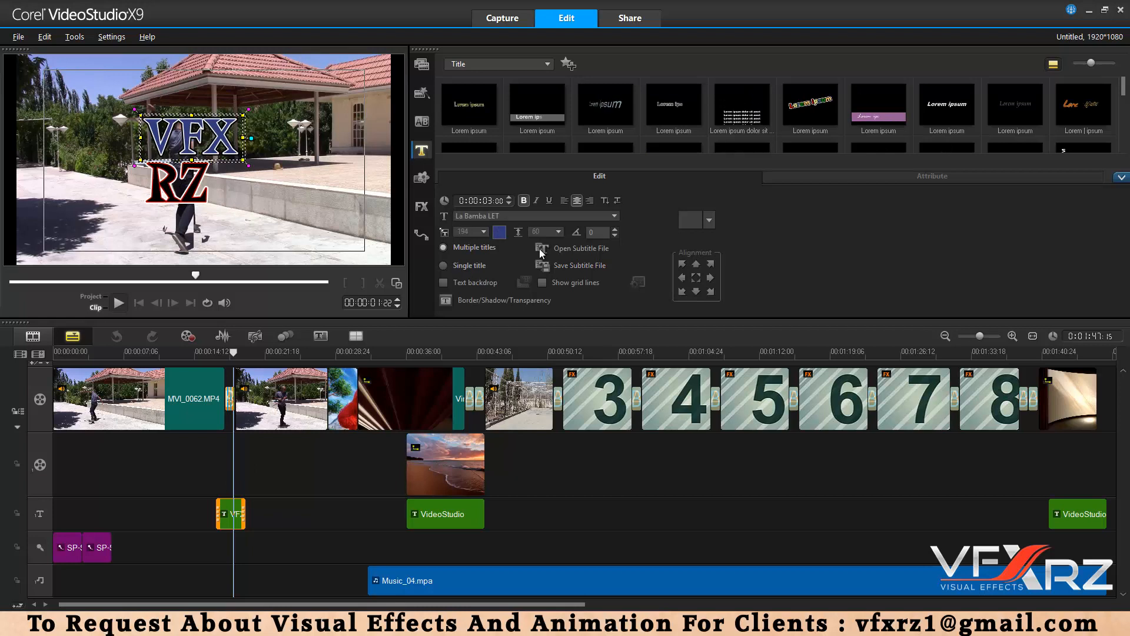
click(521, 215)
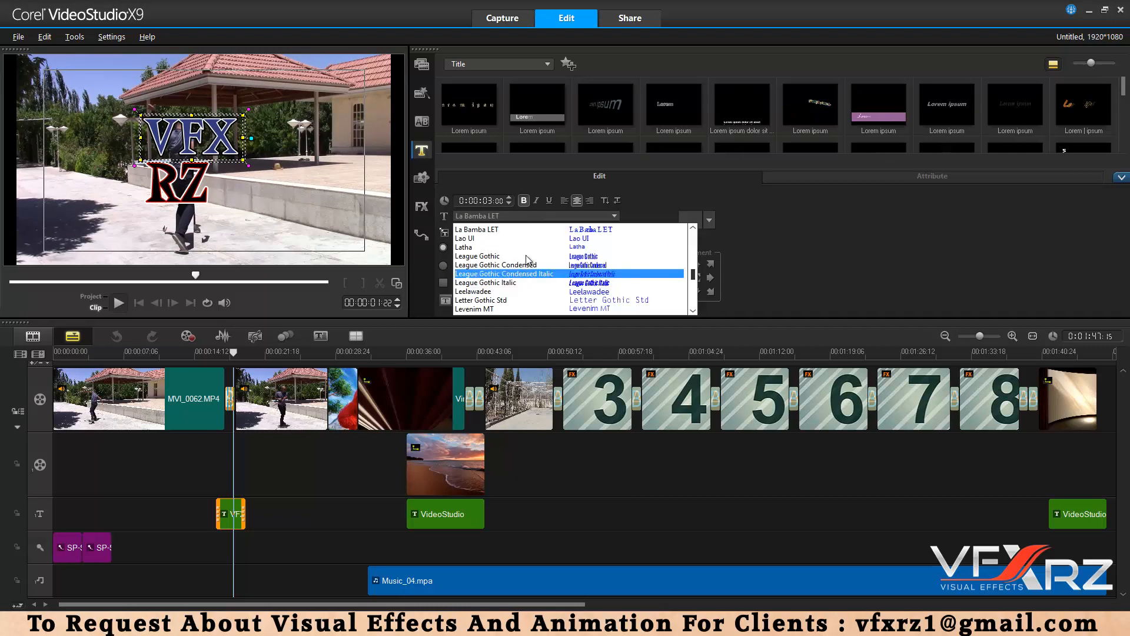
click(846, 253)
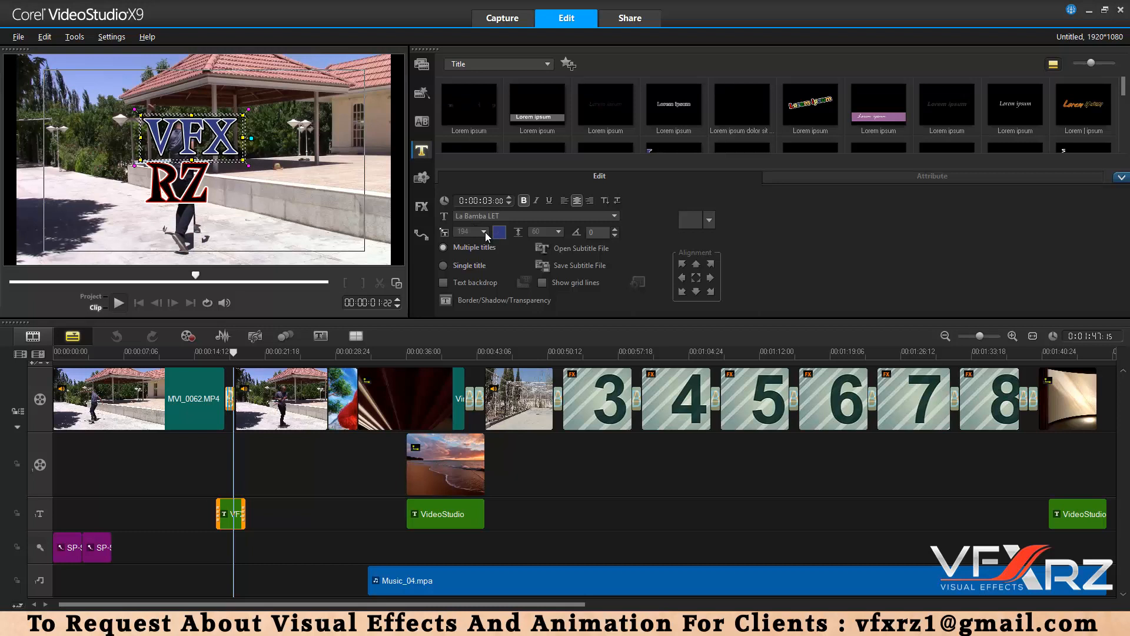
click(483, 232)
click(661, 220)
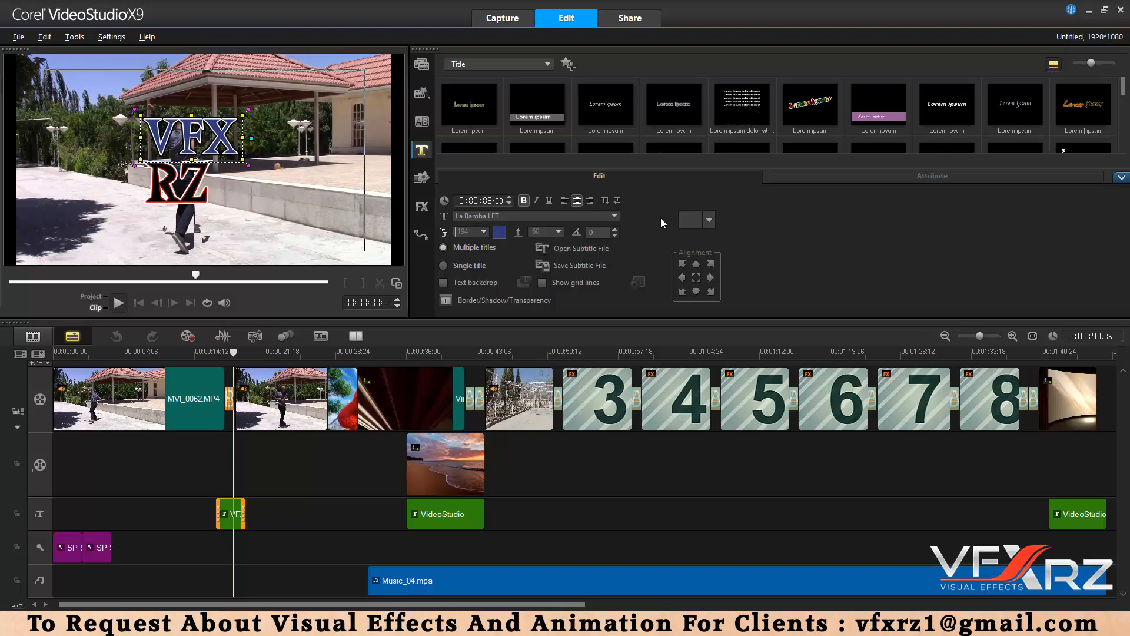
click(503, 233)
click(892, 227)
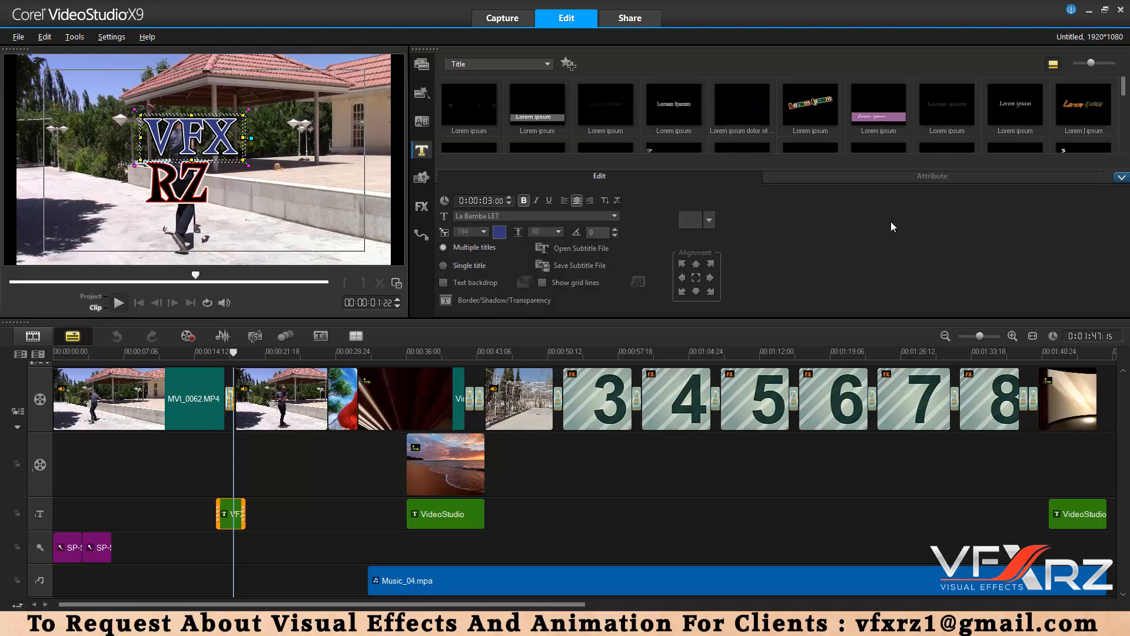
Apply an extruded blue shadow with X and Y of 25.4 to the VFX text
click(469, 303)
drag(490, 314, 535, 141)
click(528, 162)
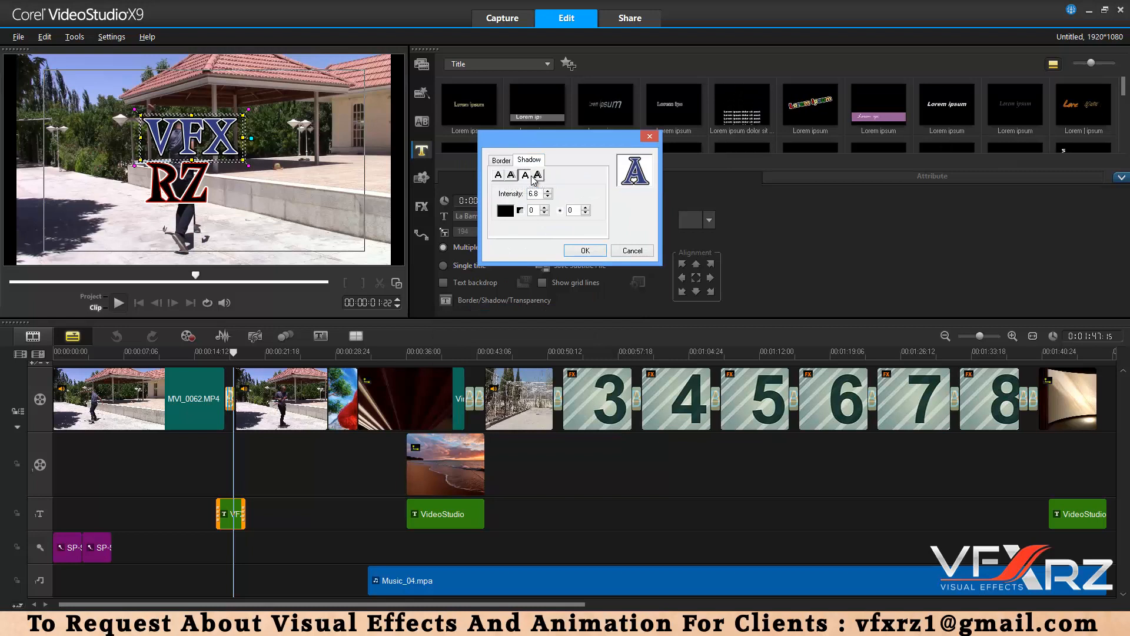
click(537, 176)
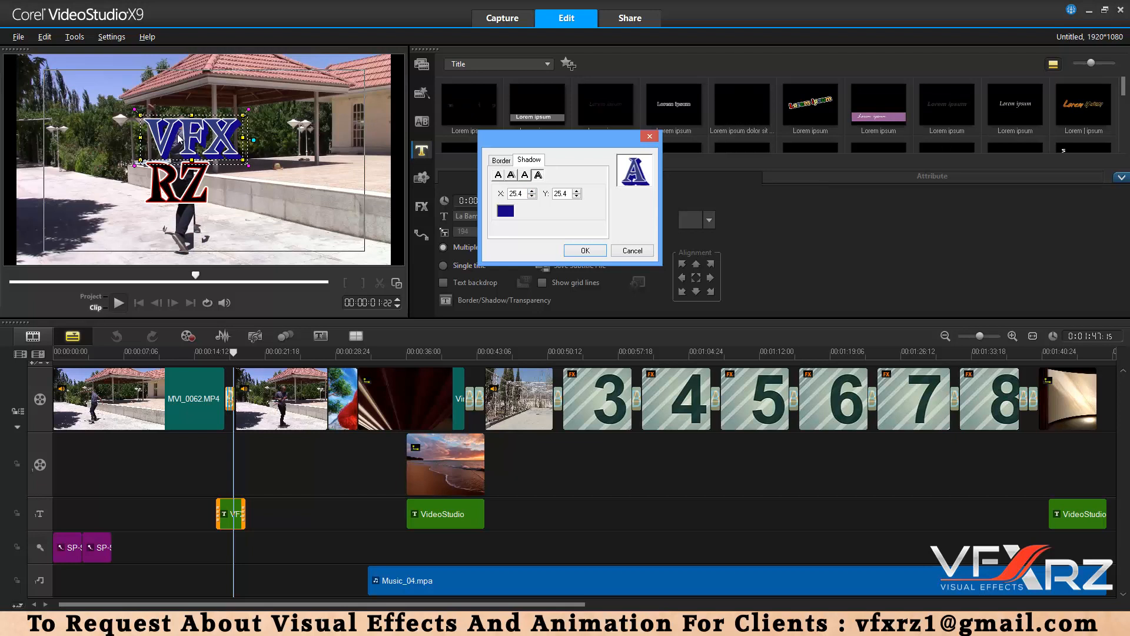
Set the line color of the VFX text's border to red and apply the border and shadow settings
click(504, 160)
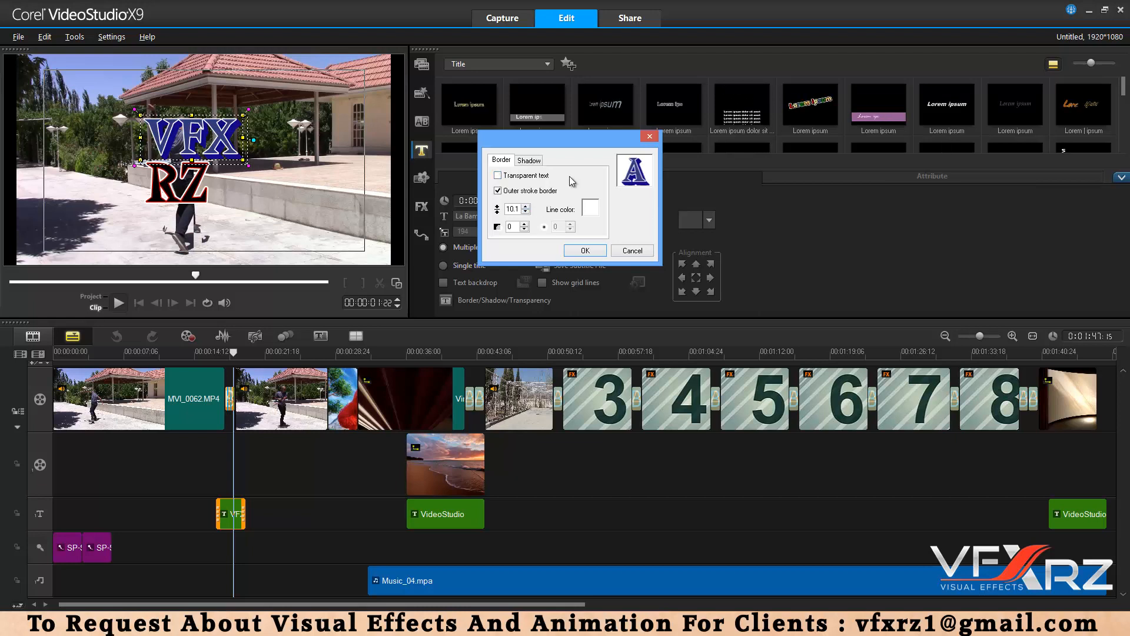
click(590, 210)
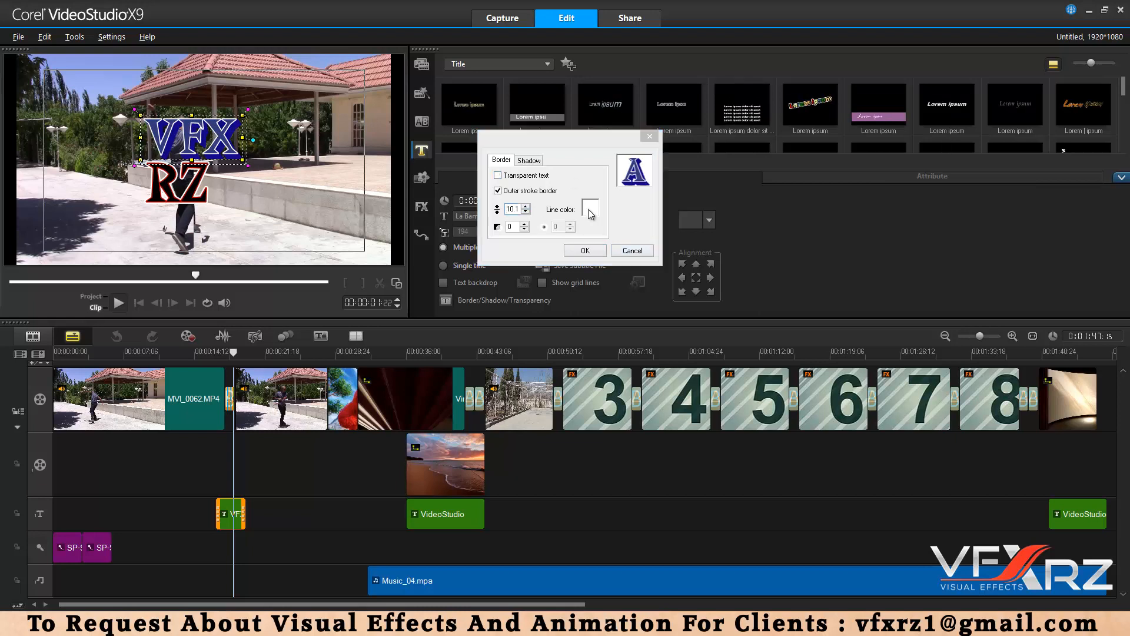
click(595, 237)
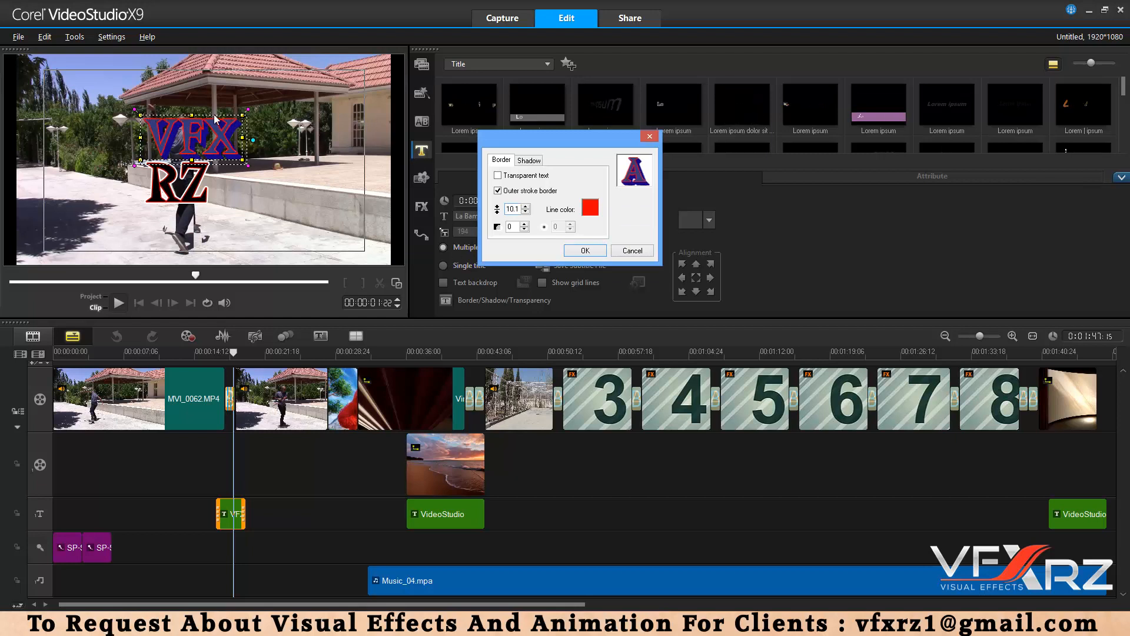
click(585, 251)
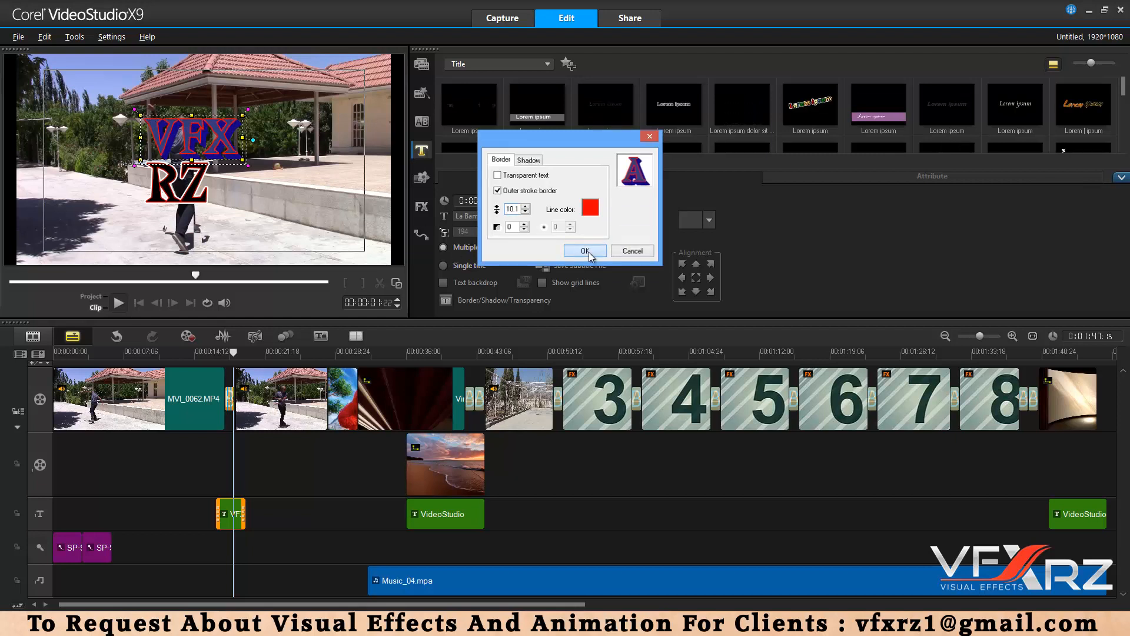
Try several alignments for the VFX text, settle on top centre, and check the title in the project preview
click(711, 279)
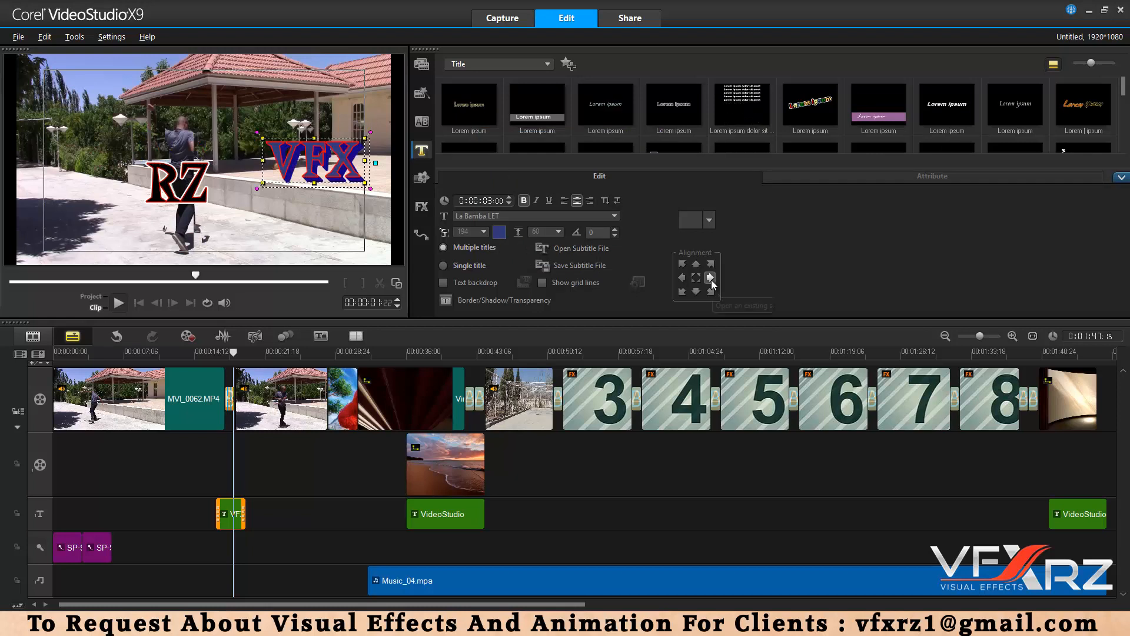
click(682, 279)
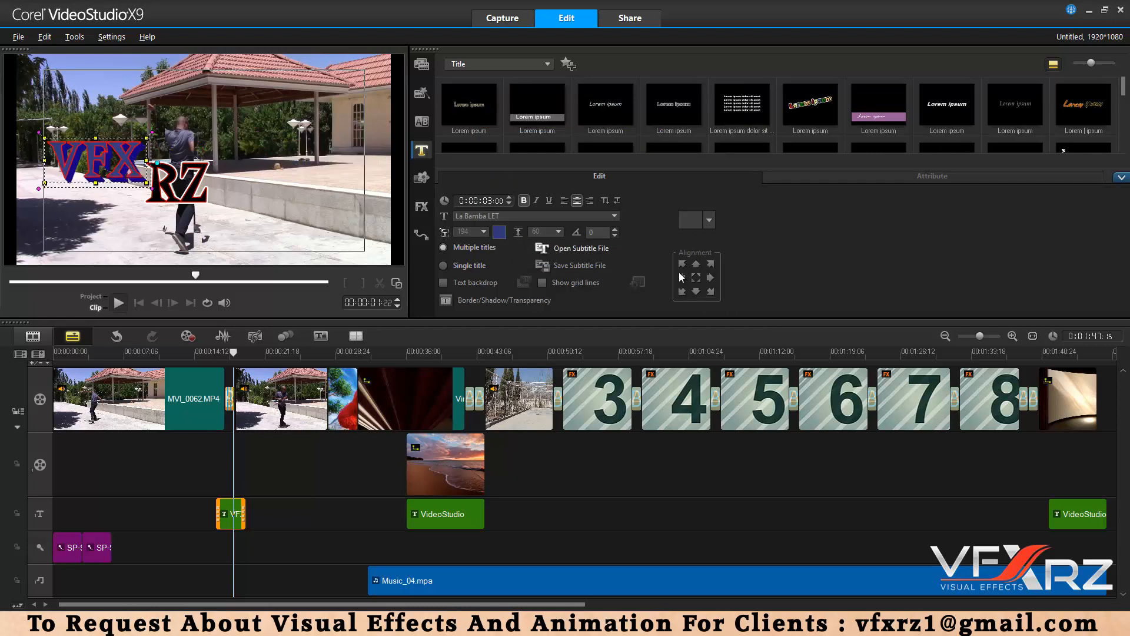
click(684, 292)
click(711, 291)
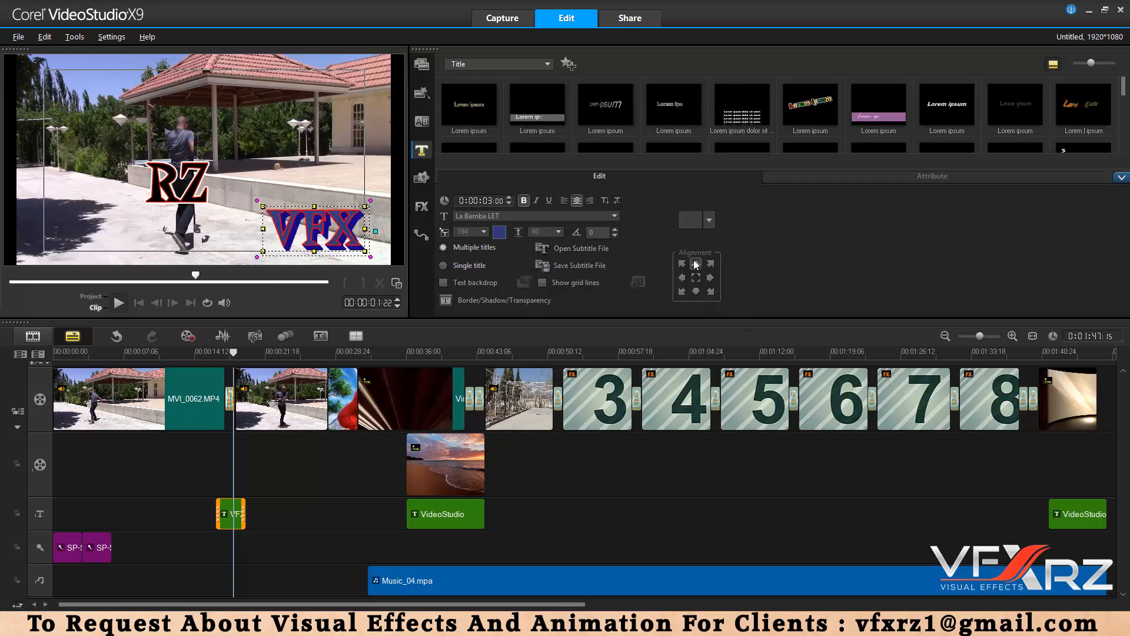
click(696, 264)
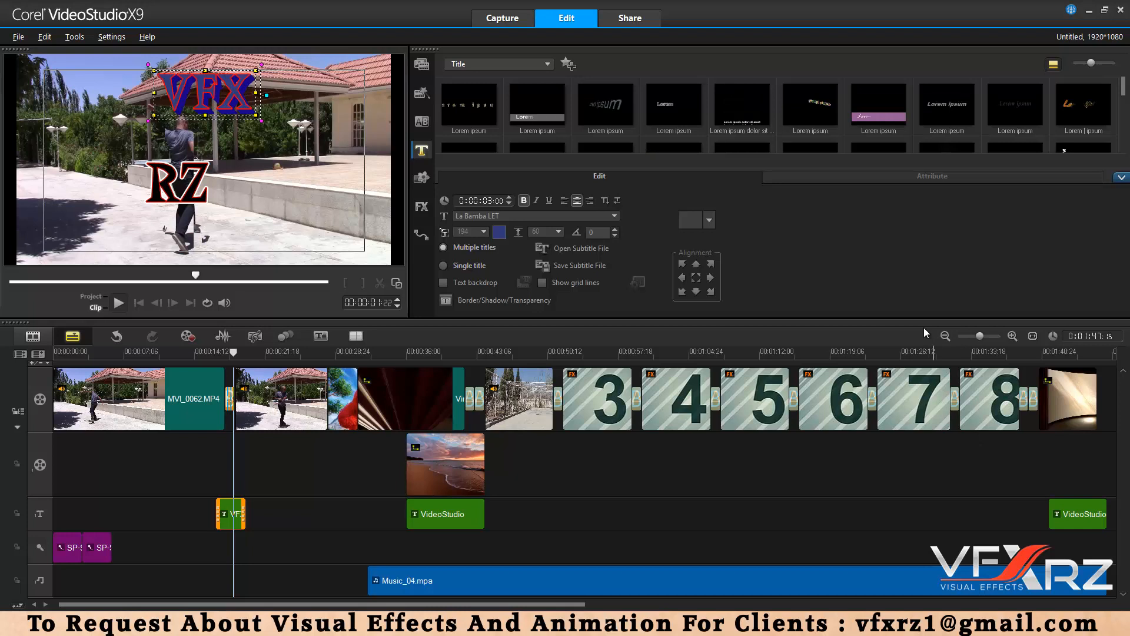
drag(236, 358, 224, 353)
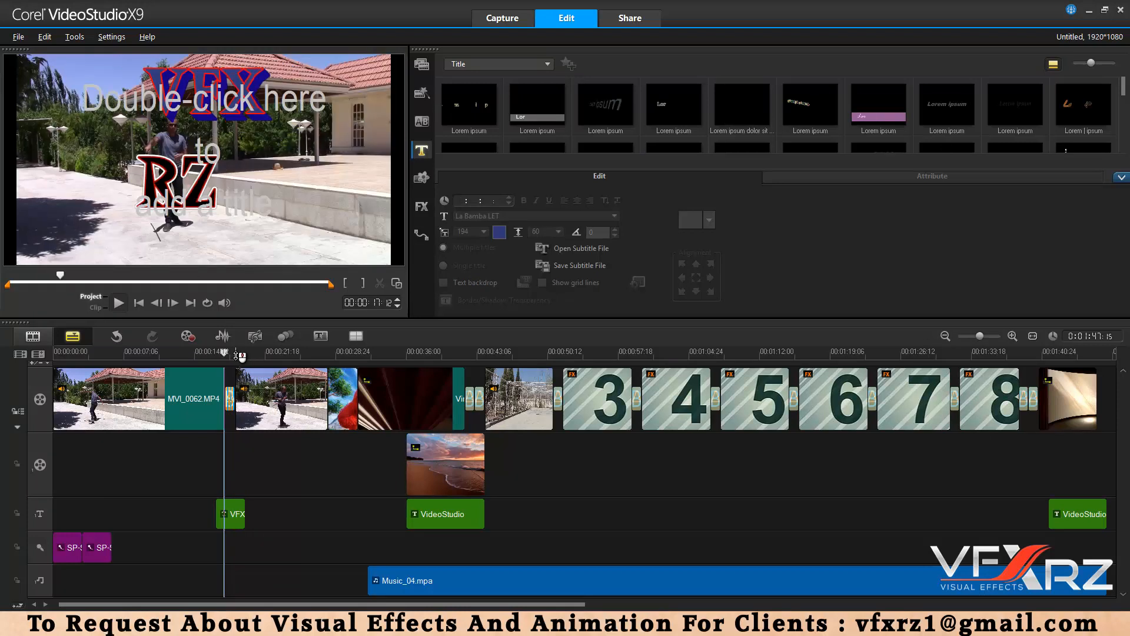
Preview the color pattern graphics in the library one after another
click(424, 181)
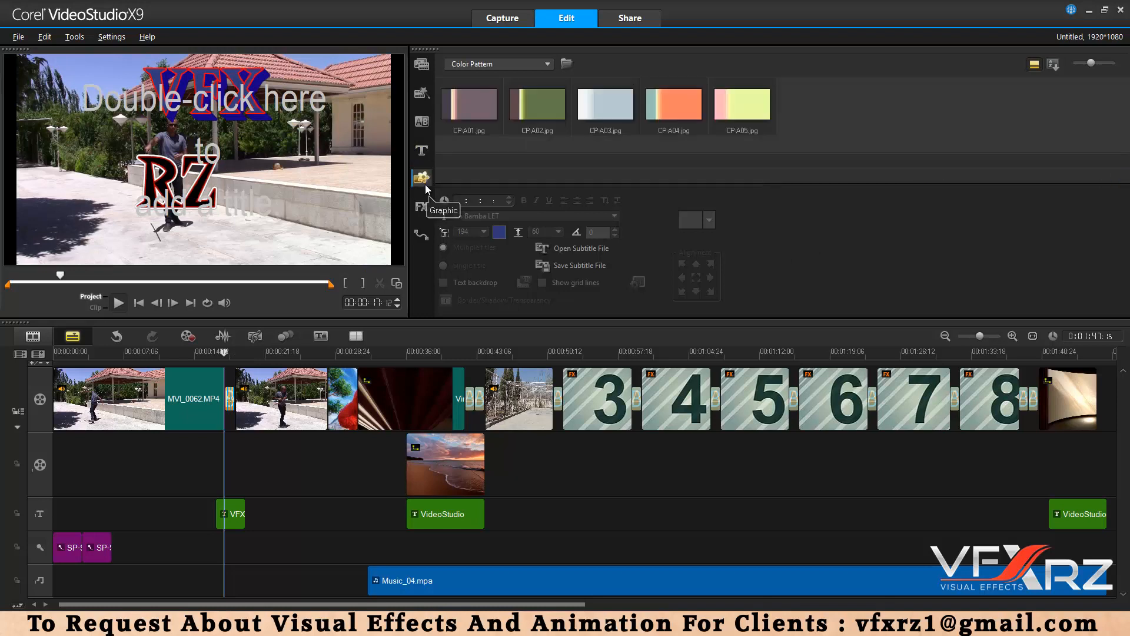
click(487, 96)
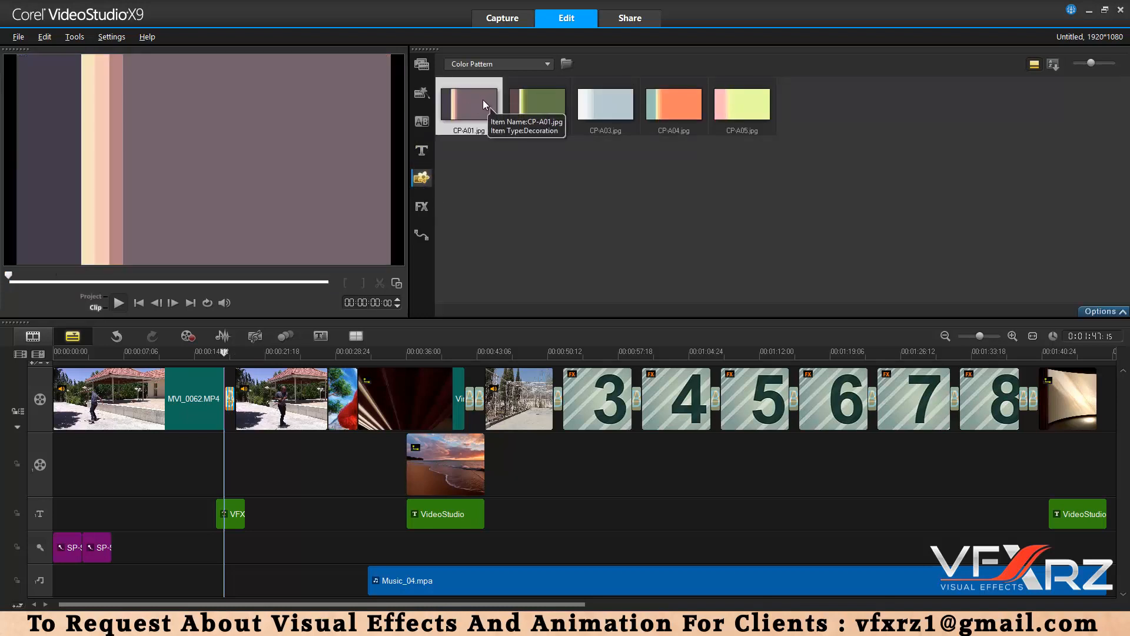
key(Right)
click(470, 104)
click(538, 101)
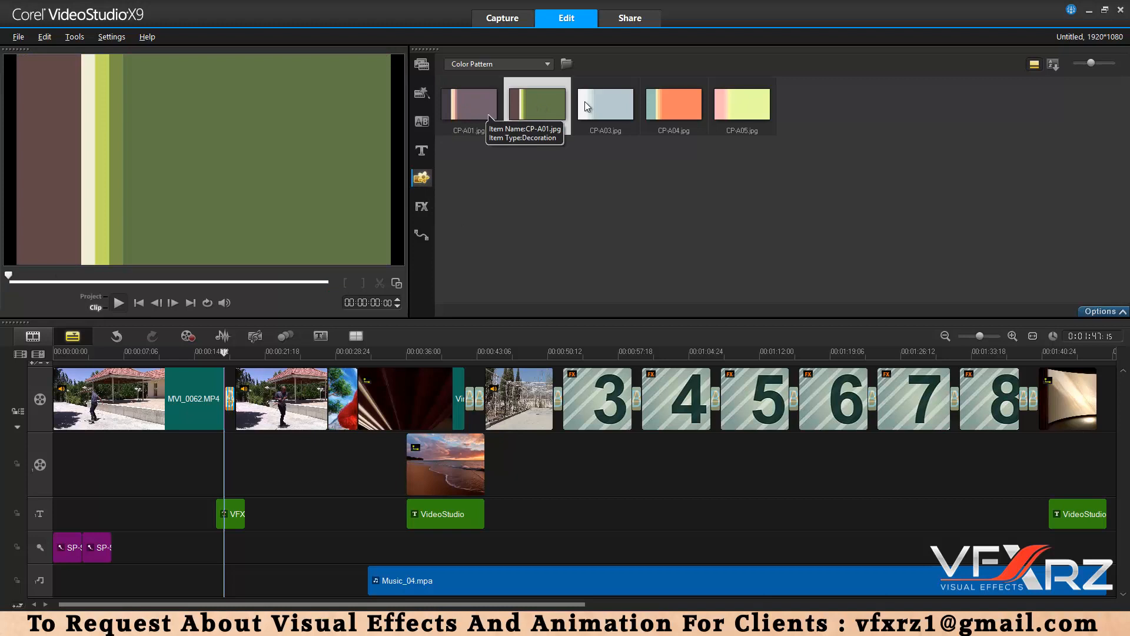
click(595, 101)
click(691, 101)
click(754, 105)
Place the CP-A01.jpg color pattern on the overlay track, in line with the start of the VFX title
click(478, 102)
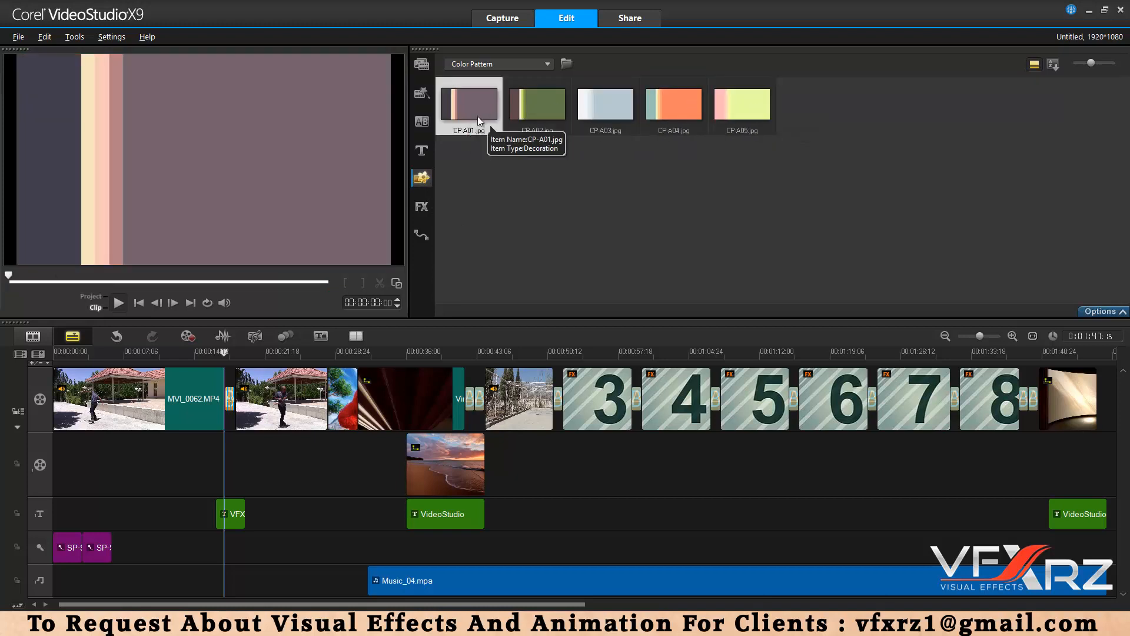
drag(335, 273, 222, 458)
click(216, 353)
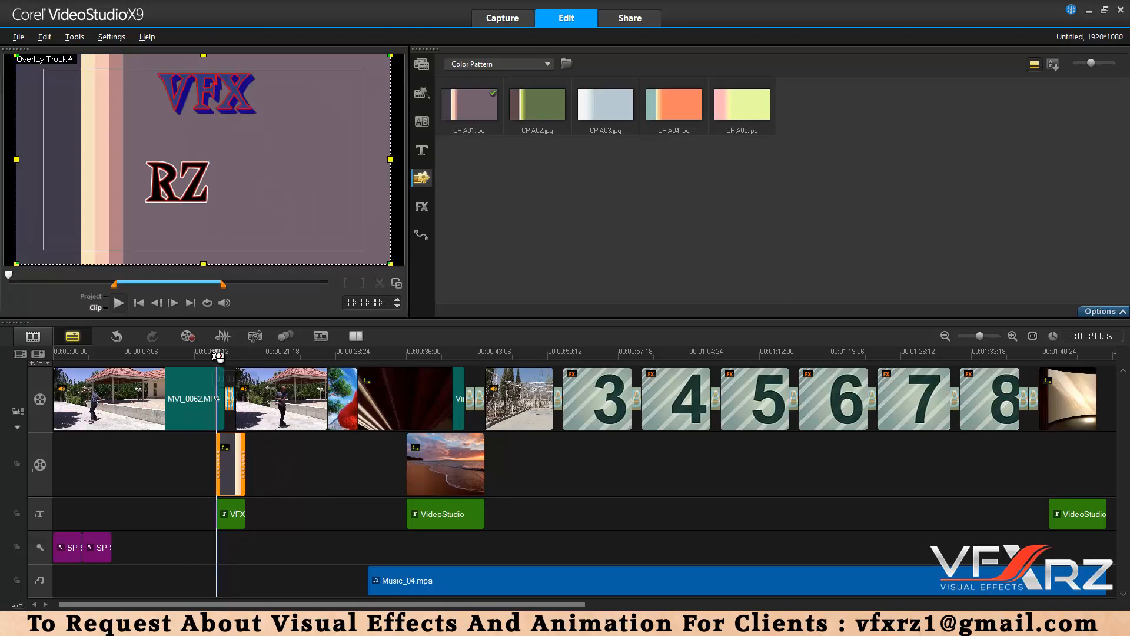
Browse the solid color graphics and place the black (0,0,0) one on the overlay track ahead of the color pattern clip
click(535, 106)
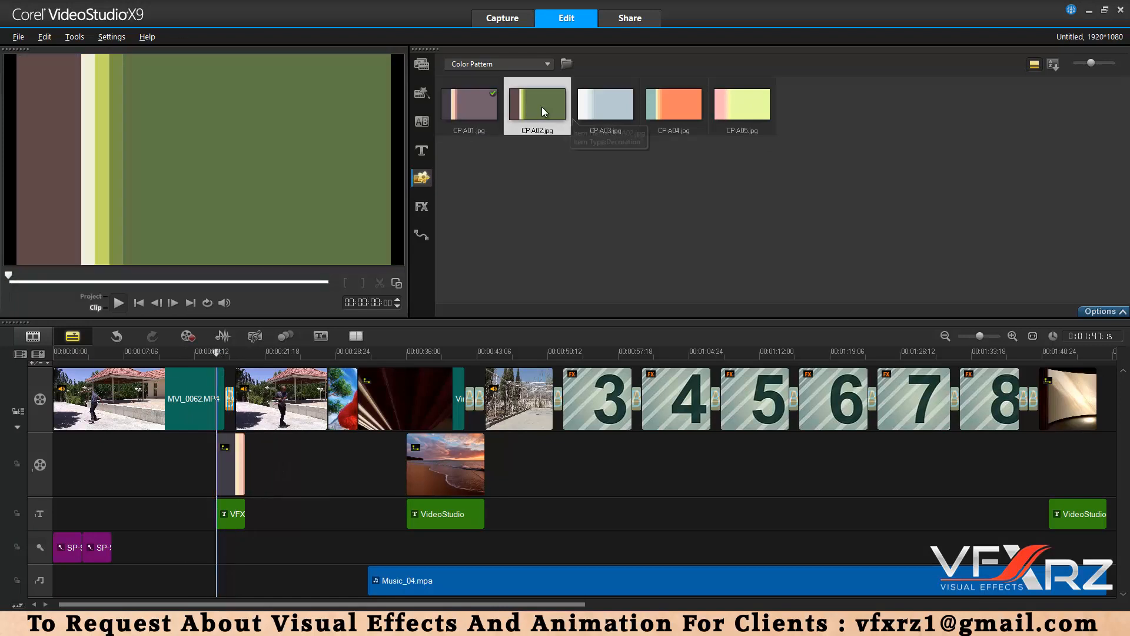
click(518, 65)
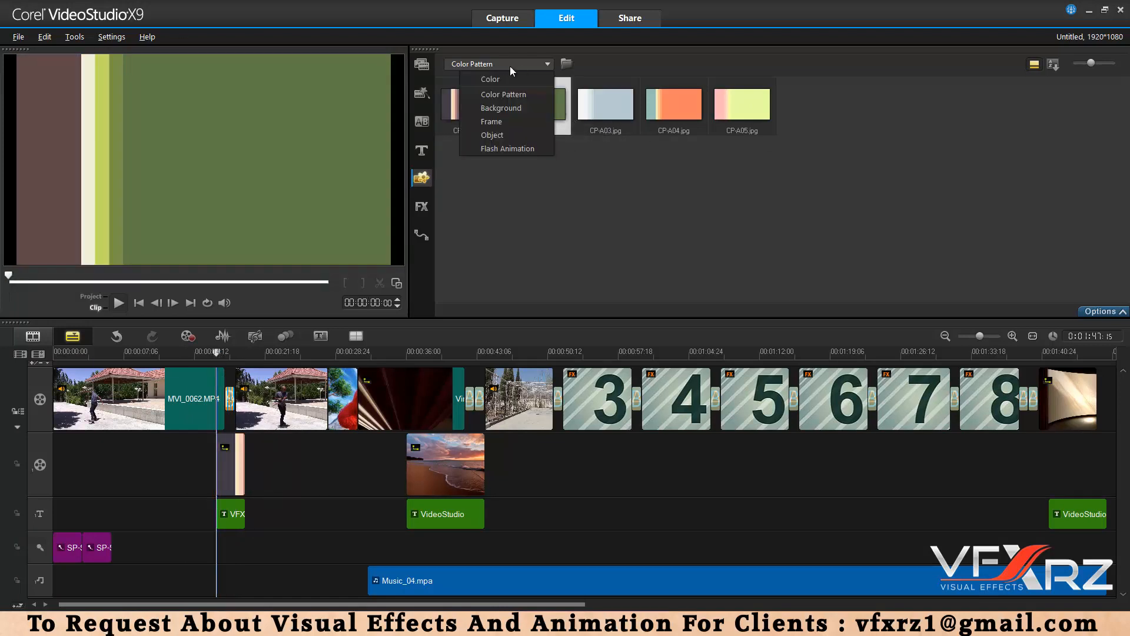
click(510, 80)
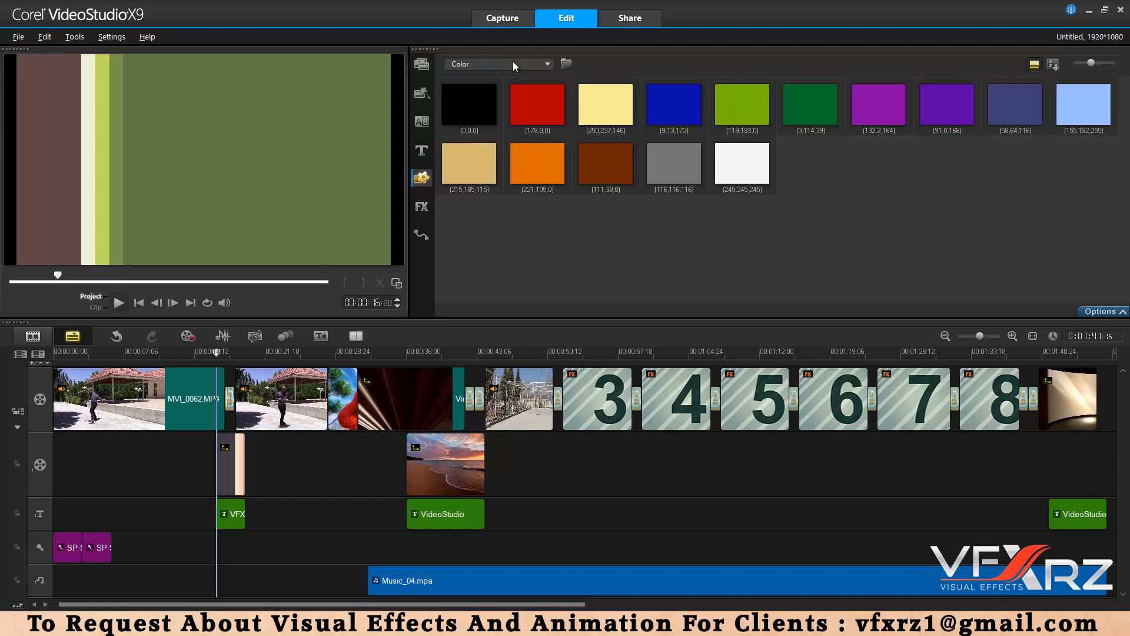
click(878, 106)
click(961, 115)
click(1021, 116)
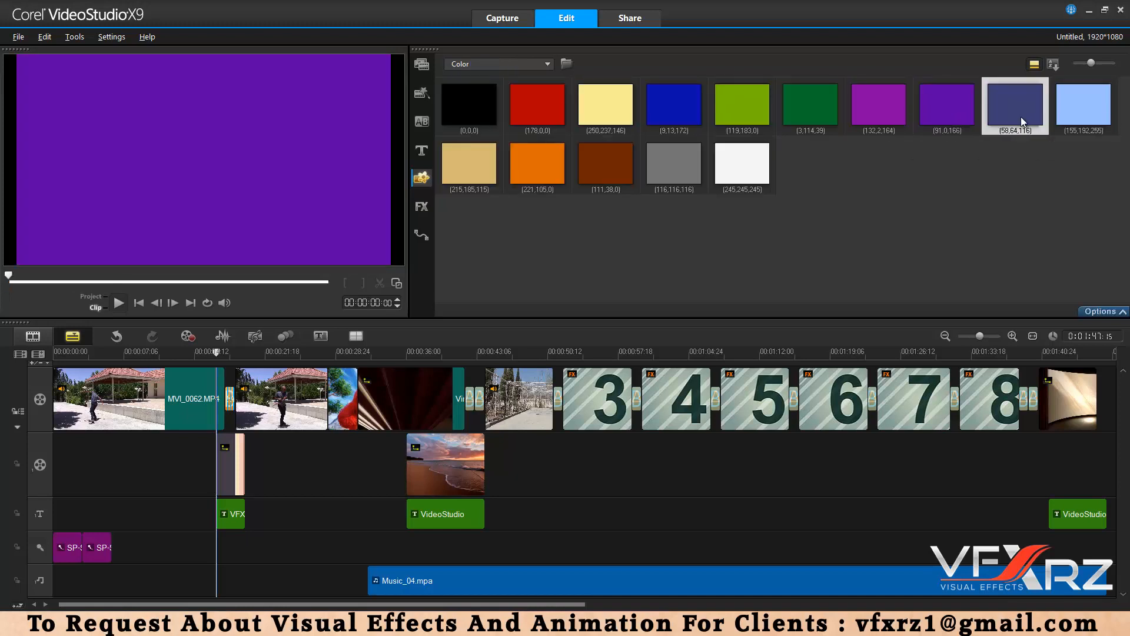
click(454, 100)
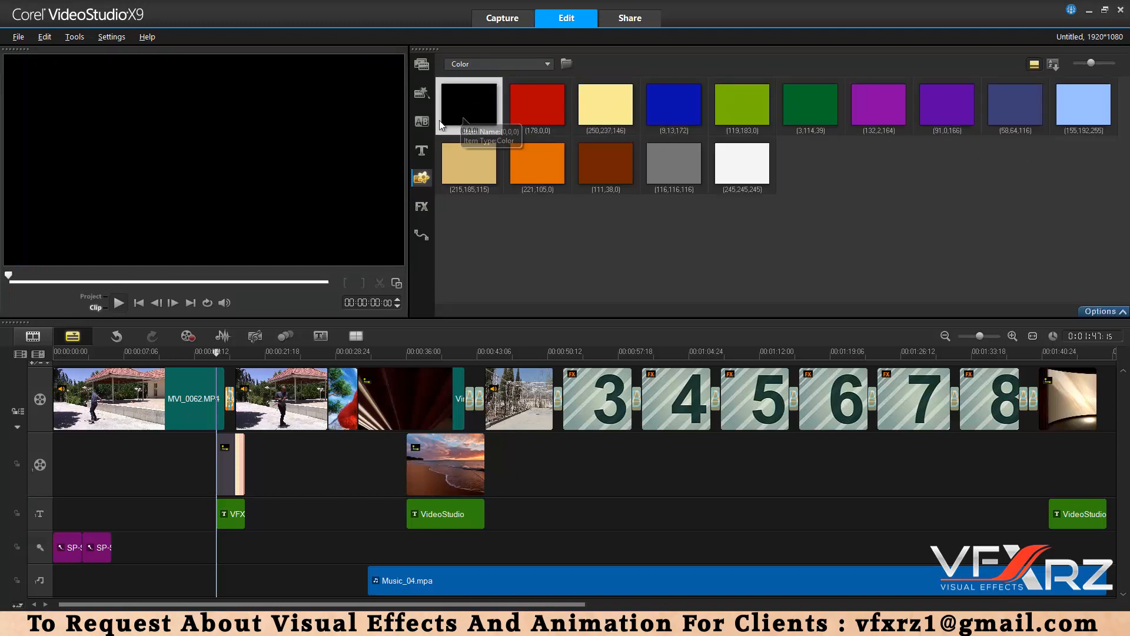
drag(475, 133, 163, 465)
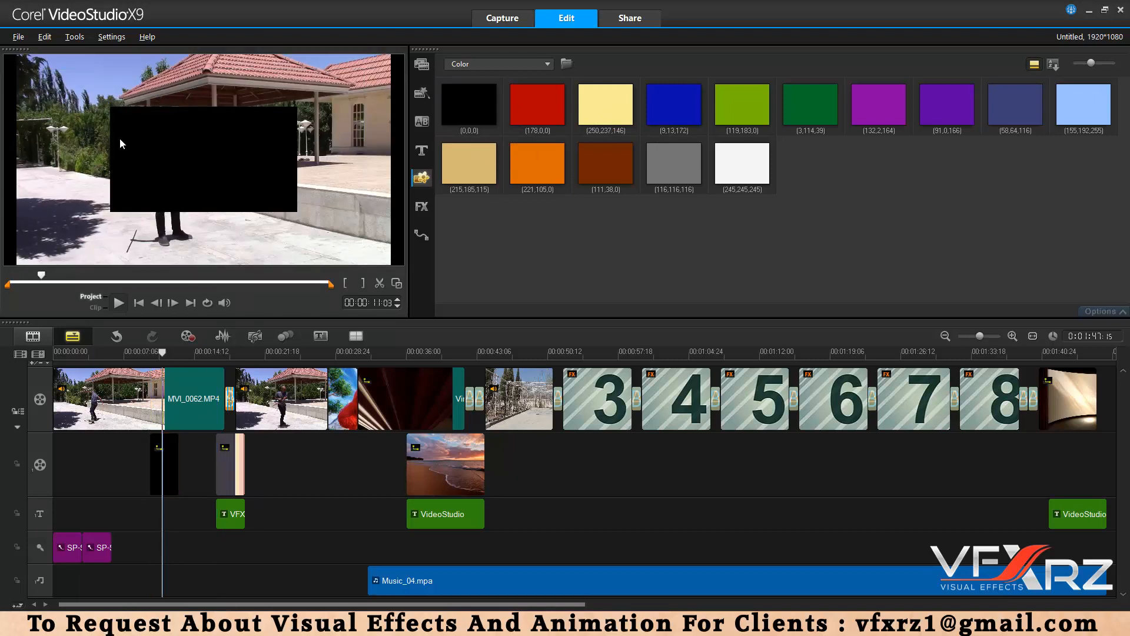
Enlarge the black overlay and move it slightly upward over the video
click(119, 138)
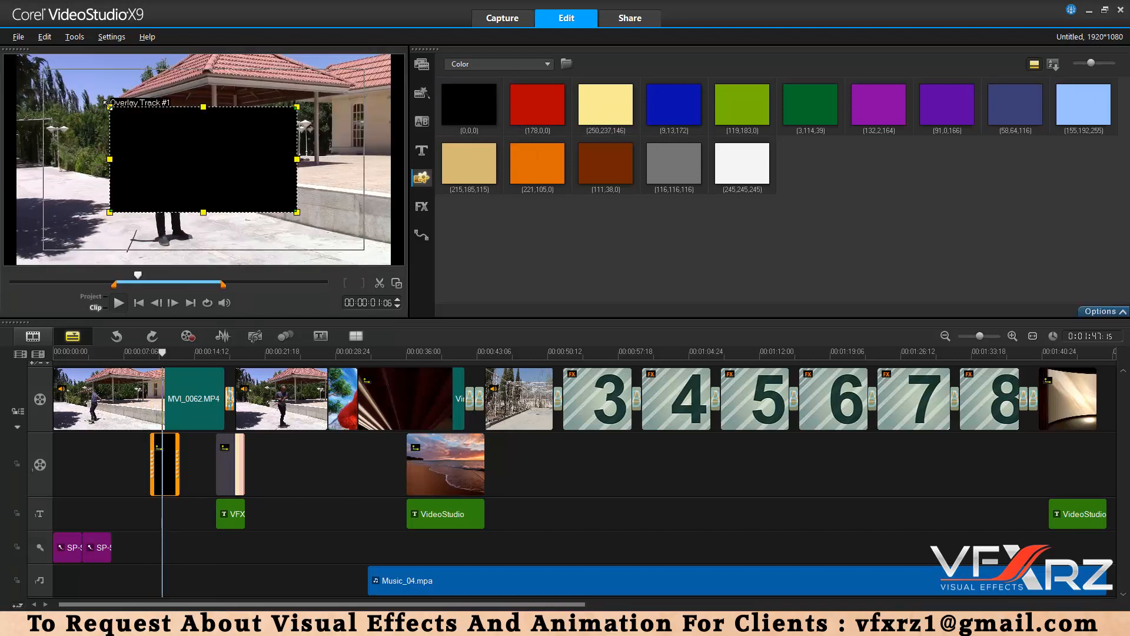
drag(109, 107, 67, 83)
drag(170, 173, 170, 148)
Look through the Color Pattern and Background graphics and preview several of the background pictures
click(493, 66)
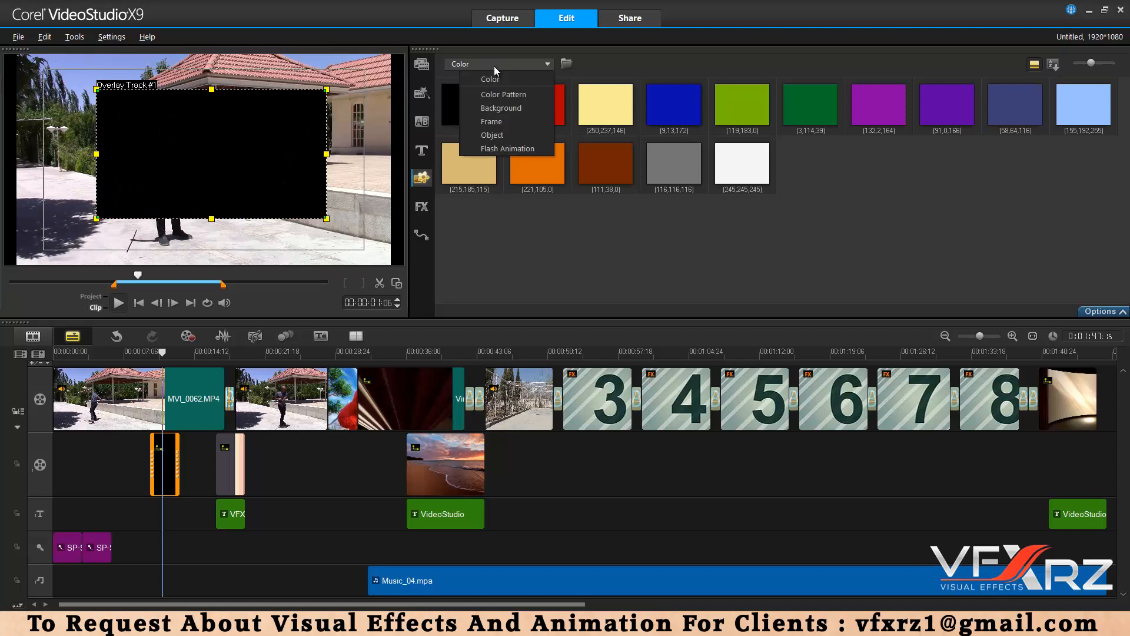
click(508, 91)
click(506, 64)
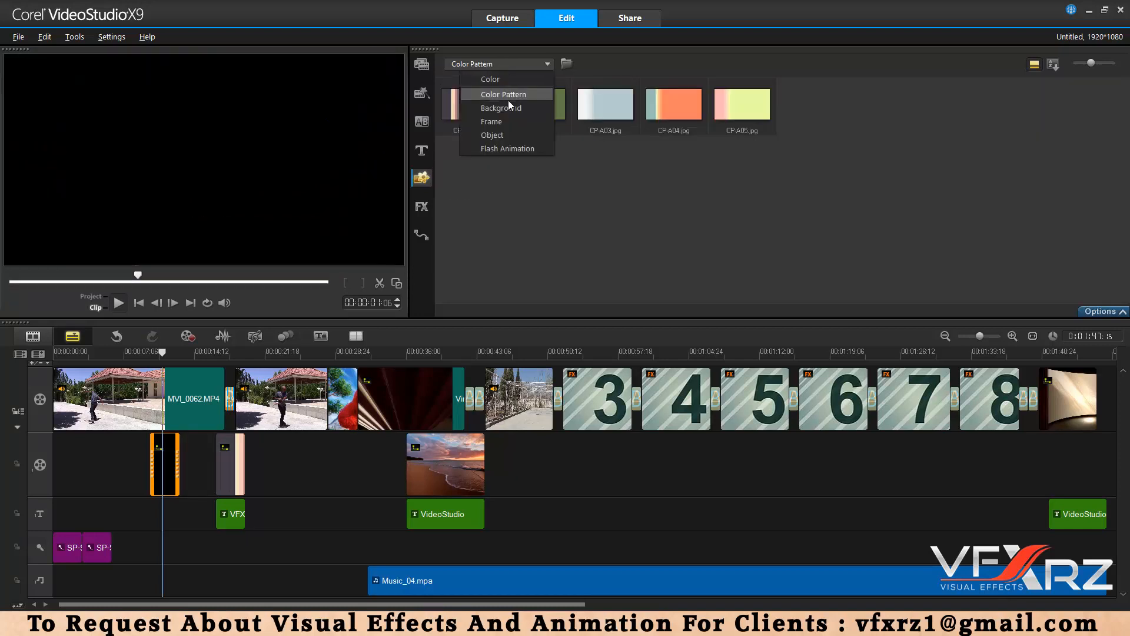
click(509, 101)
click(538, 118)
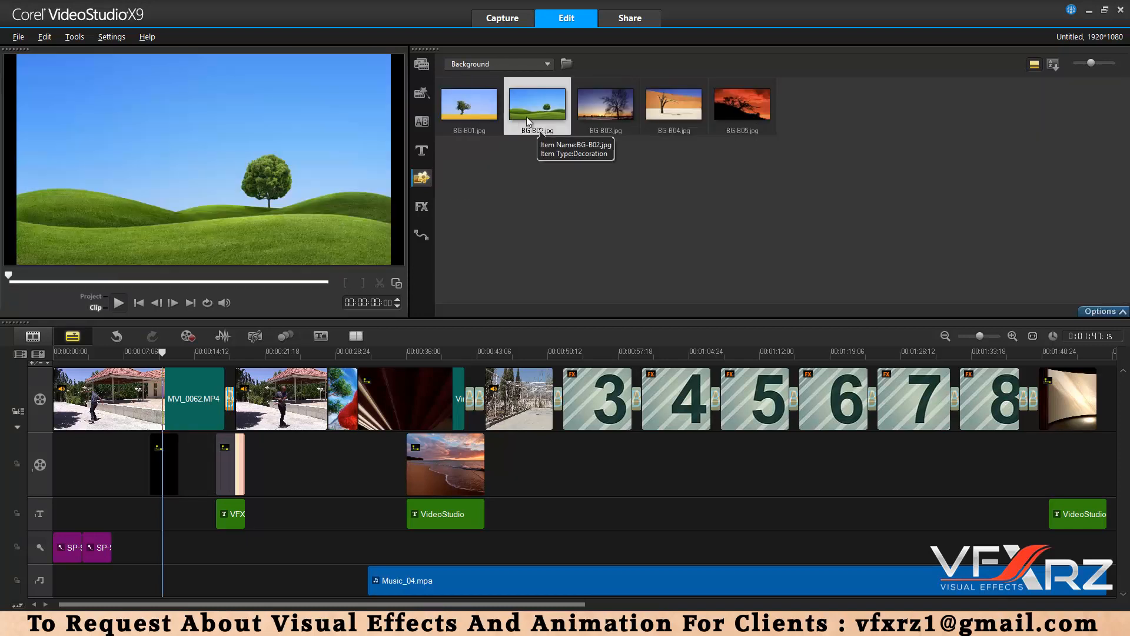
click(465, 112)
click(606, 113)
click(705, 115)
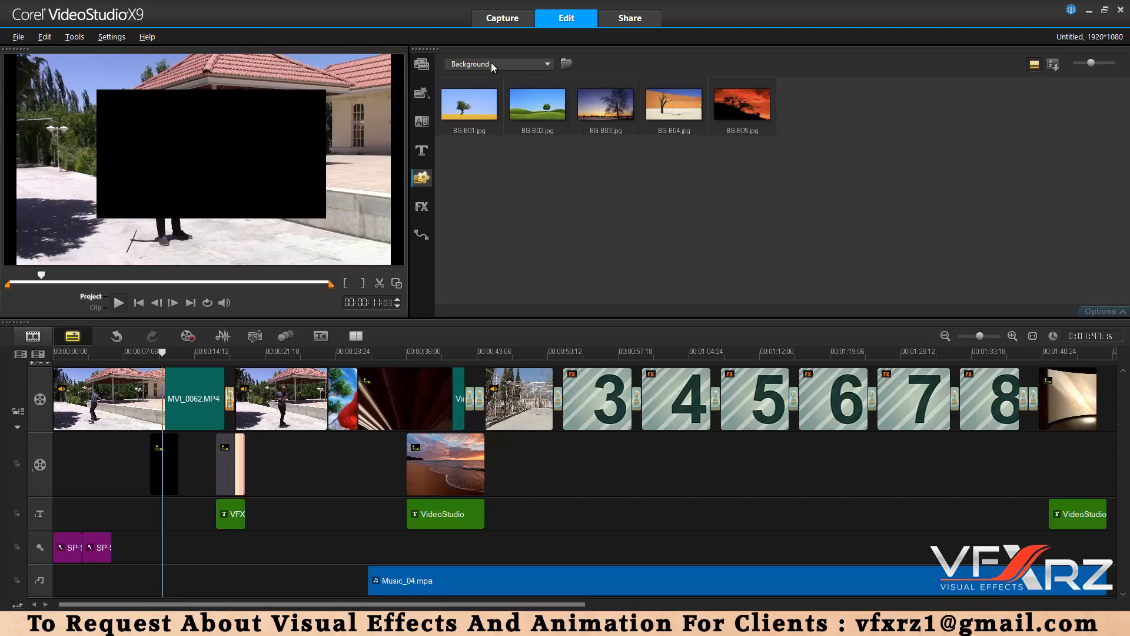
Place the FR-C04.png frame on the overlay track directly after the color pattern clip and scrub through it
click(491, 62)
click(525, 119)
click(525, 118)
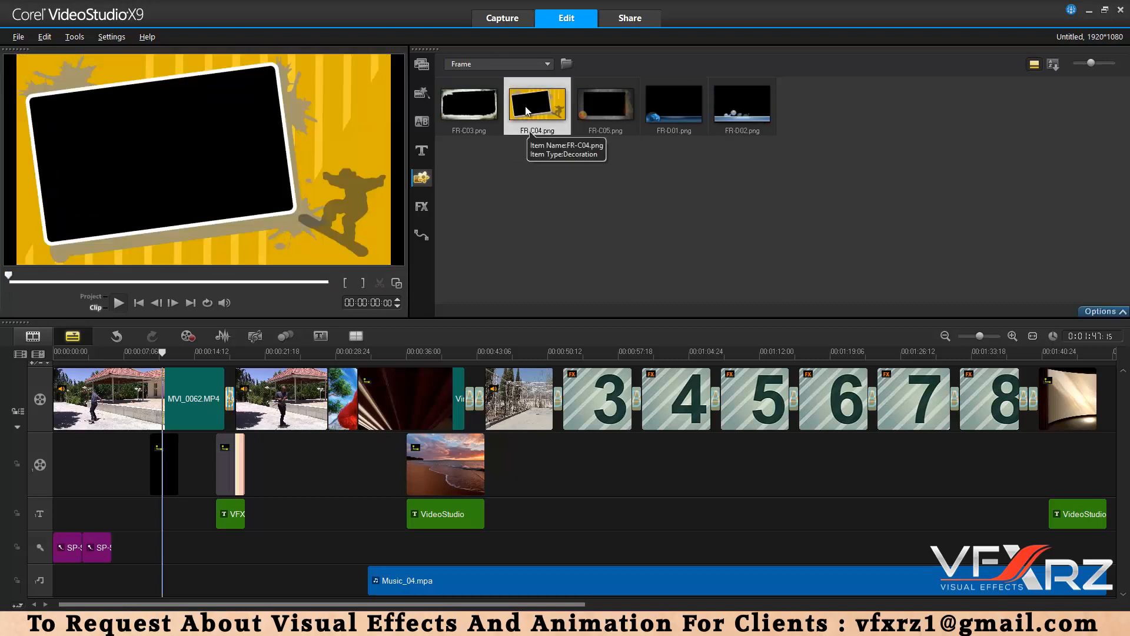
click(480, 115)
click(537, 105)
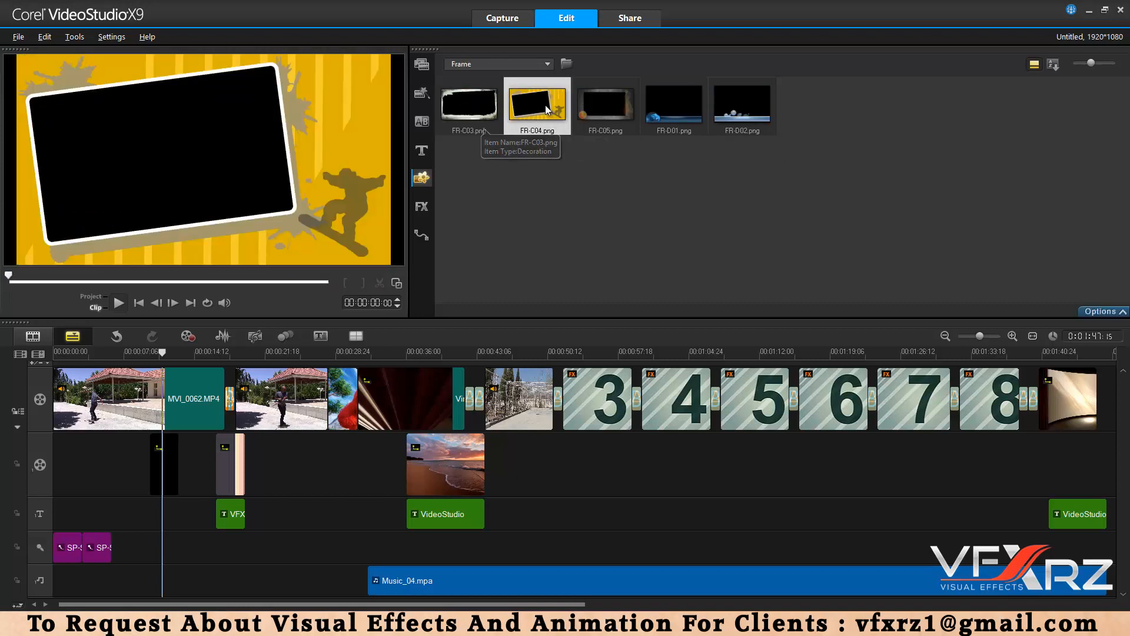
drag(545, 105, 249, 481)
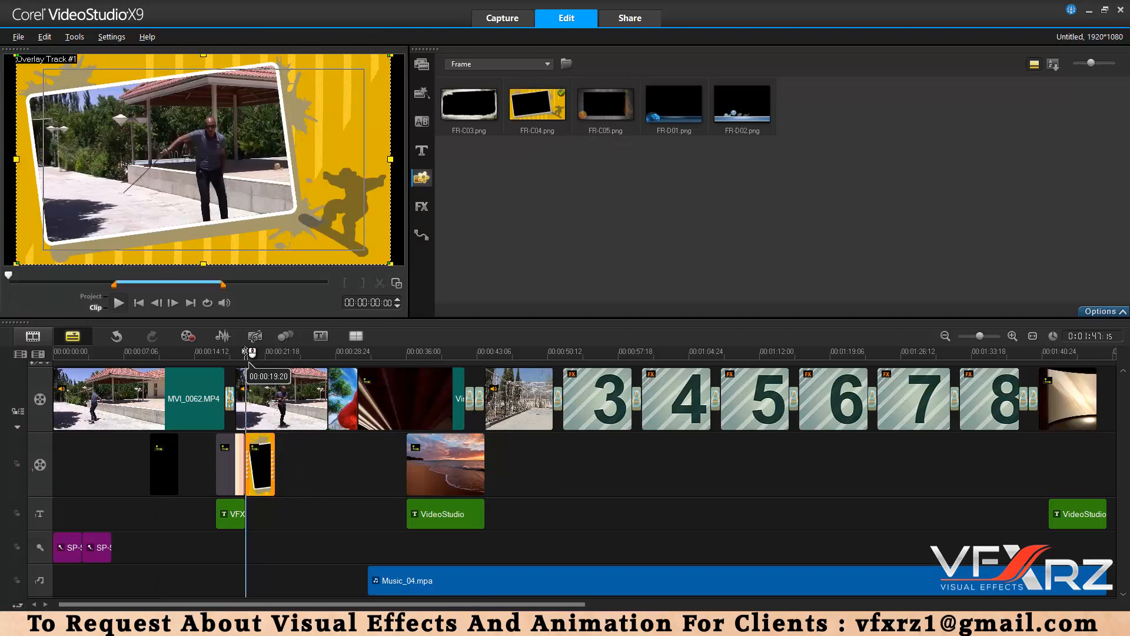
mouse_move(247, 351)
mouse_down()
mouse_move(266, 351)
mouse_move(265, 365)
mouse_up()
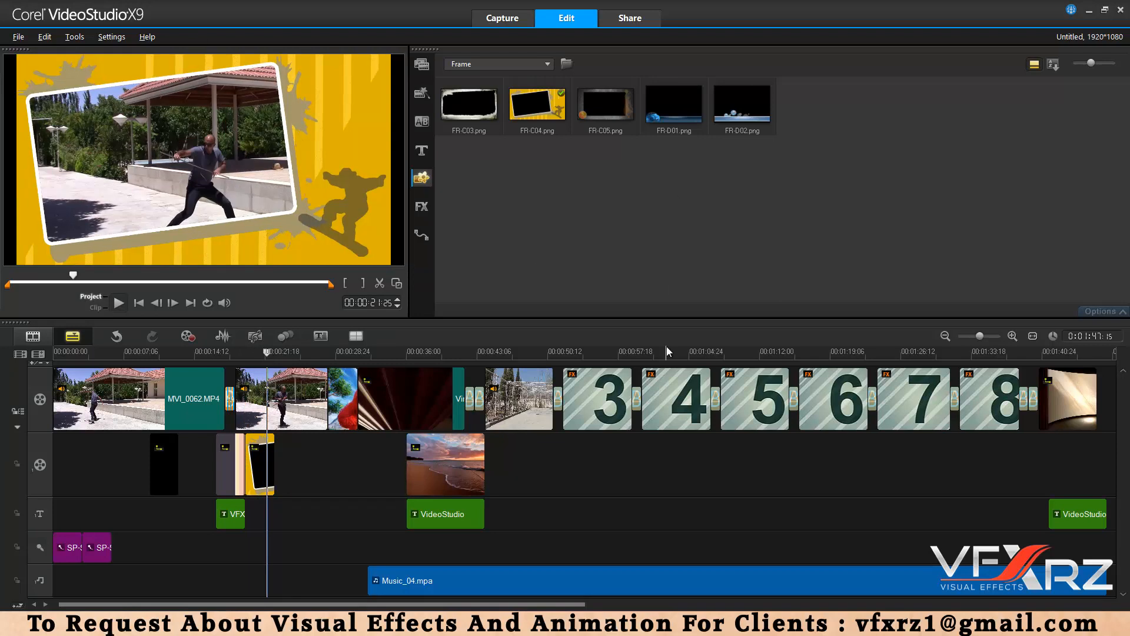
Select the second MVI_0062.MP4 clip on the video track and look through the available video filters
click(429, 207)
click(307, 400)
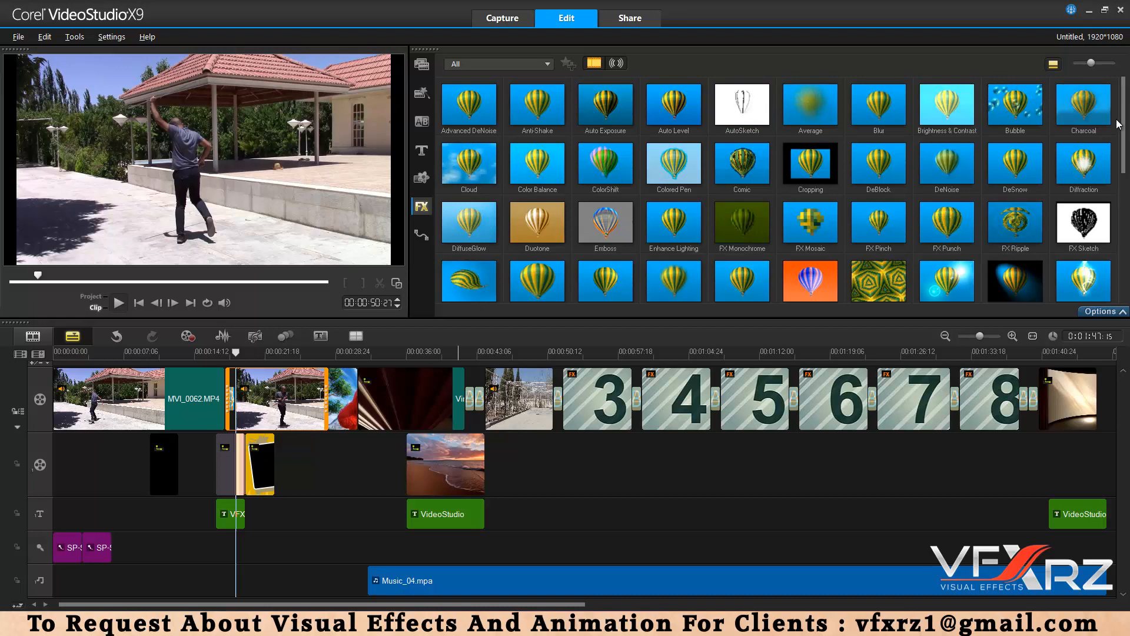
scroll(1117, 180, down, 1)
scroll(1117, 181, down, 2)
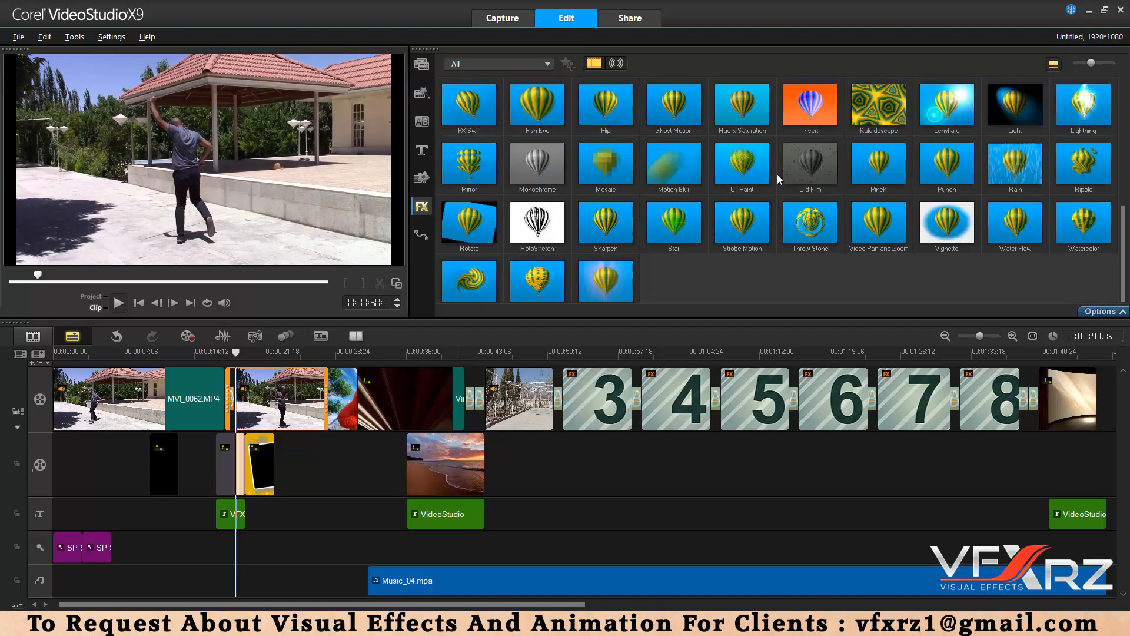
scroll(778, 175, up, 3)
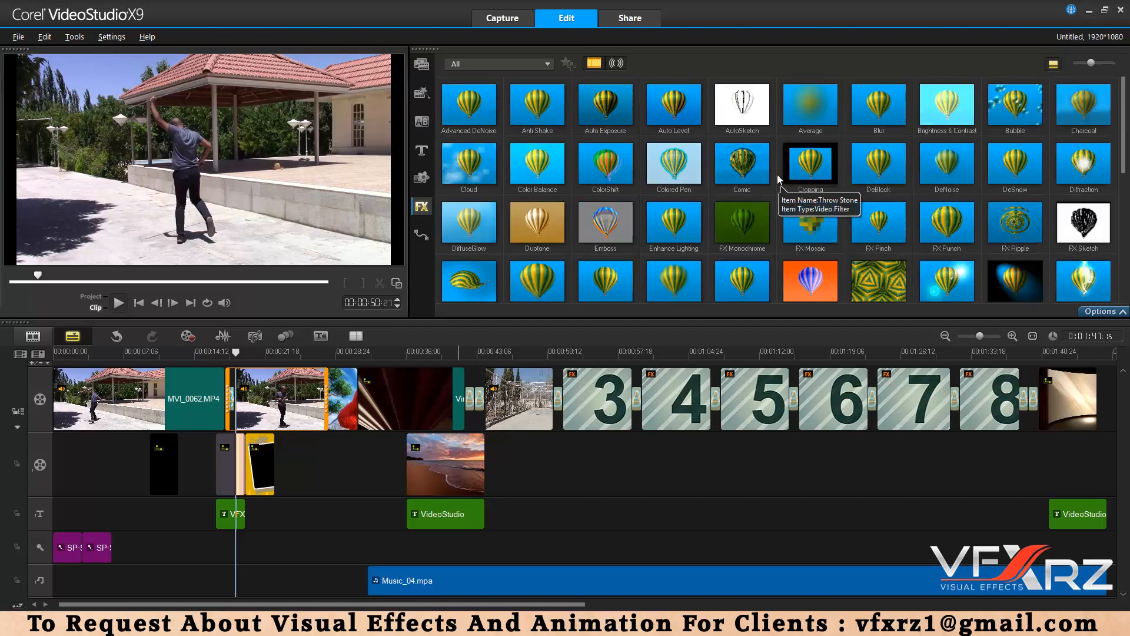
Try the Cloud filter on the second MVI_0062.MP4 clip, play it and scrub through the result
click(480, 168)
drag(480, 168, 281, 399)
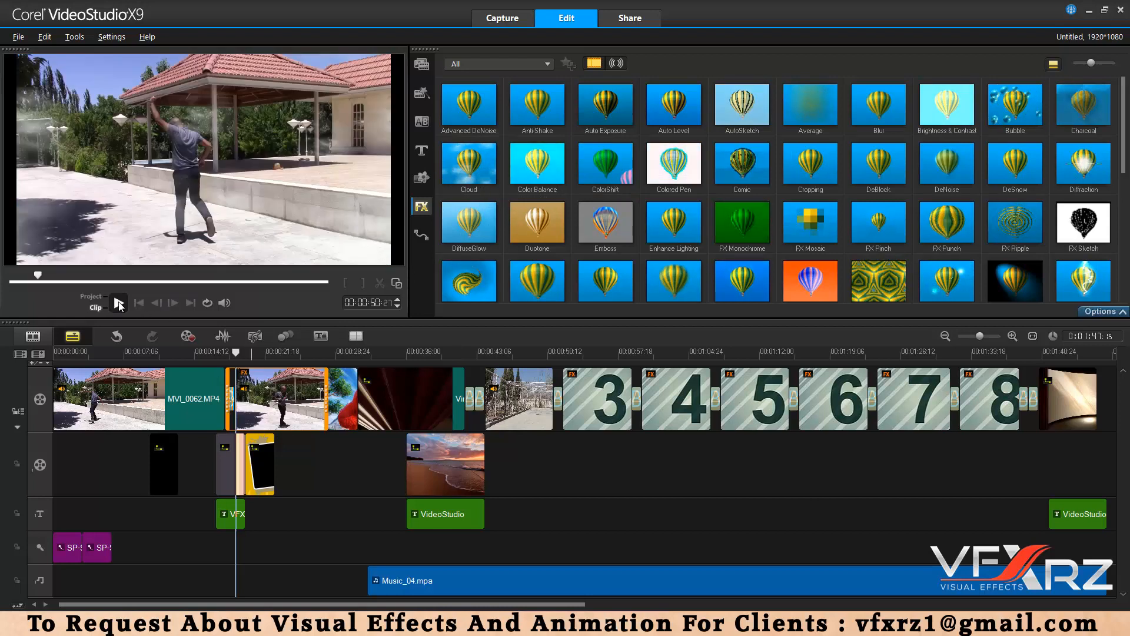
click(119, 303)
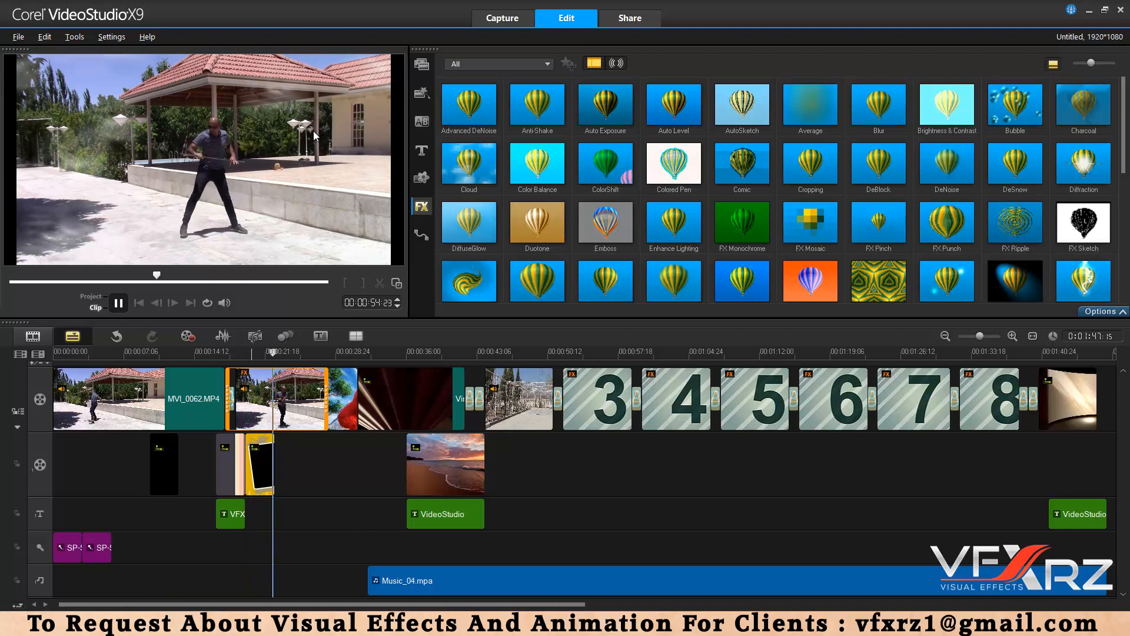
click(283, 353)
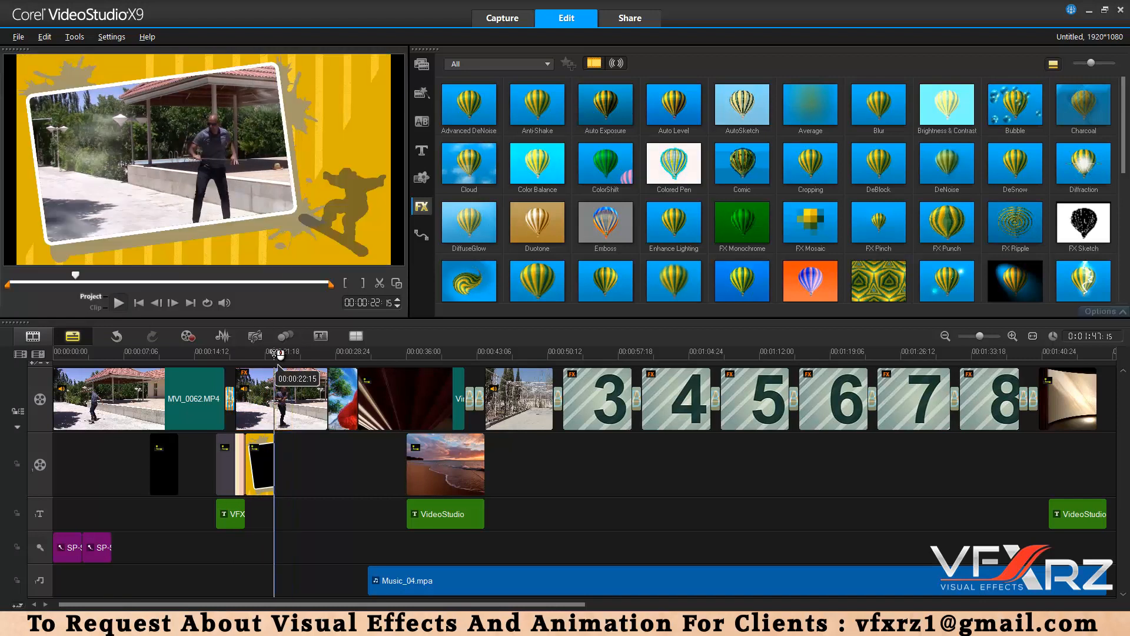
drag(275, 353, 287, 352)
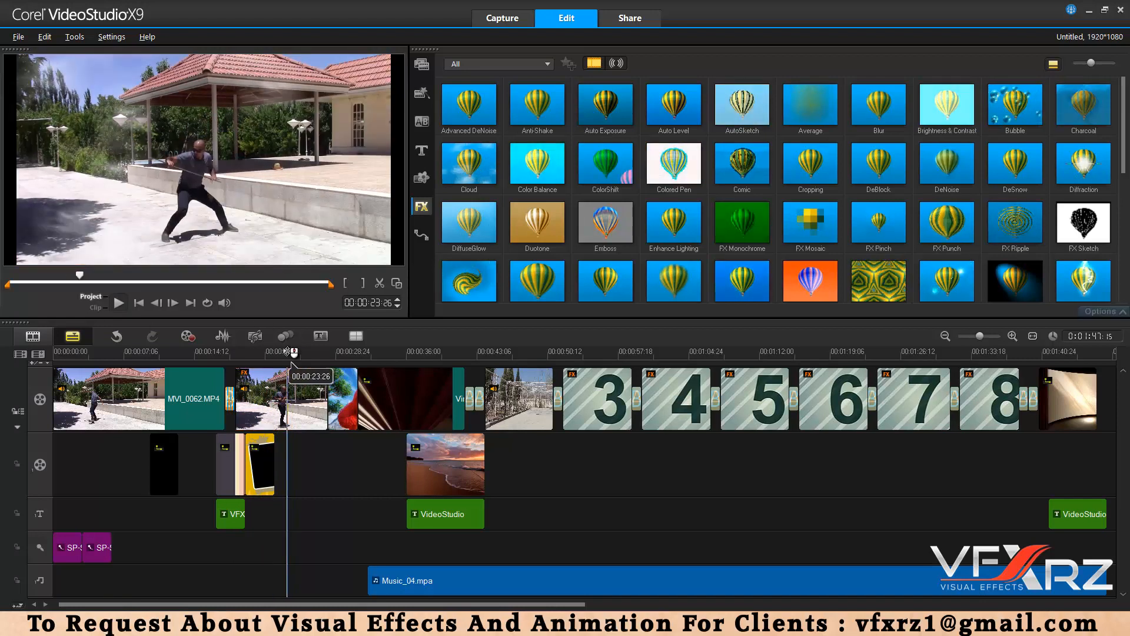
Try the FX Ripple filter on the second MVI_0062.MP4 clip and preview the effect
click(292, 377)
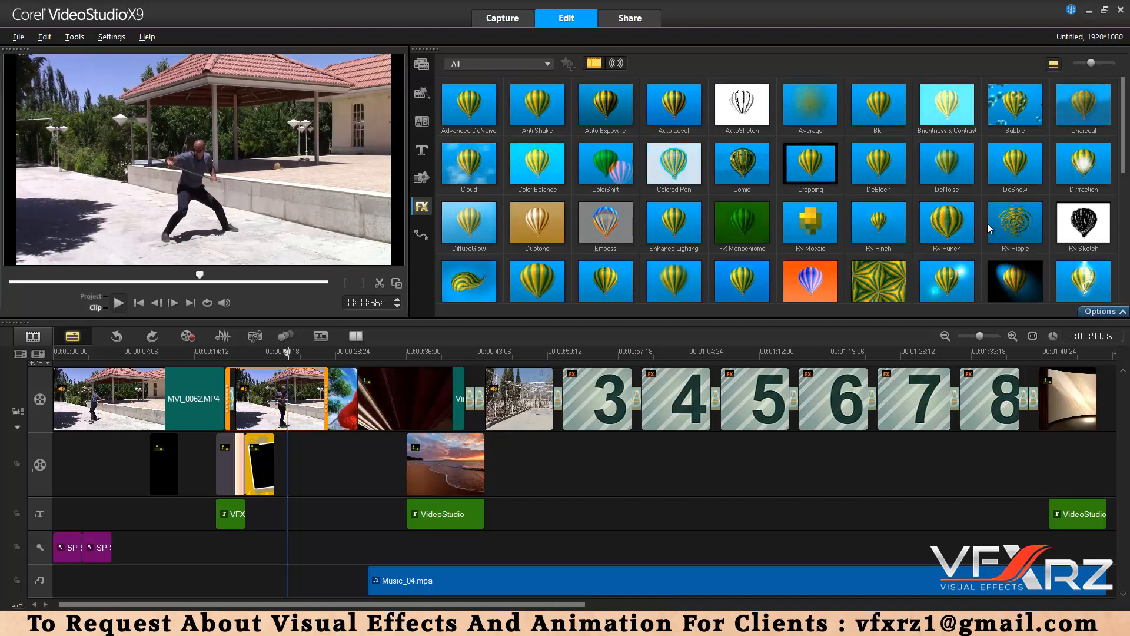
click(1031, 232)
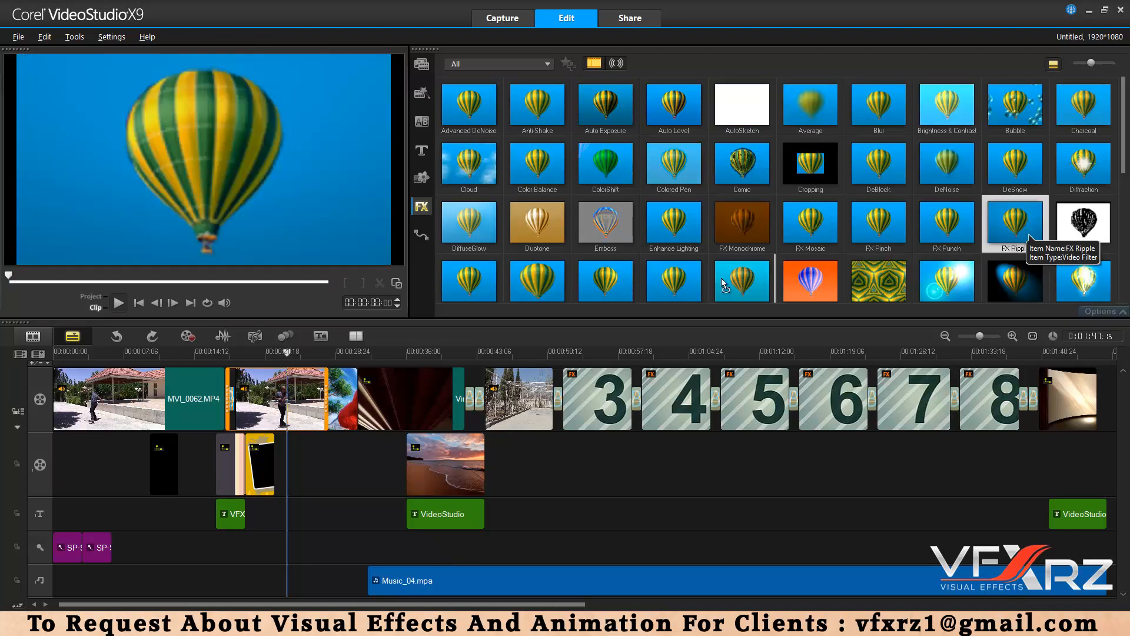
drag(1031, 232, 282, 398)
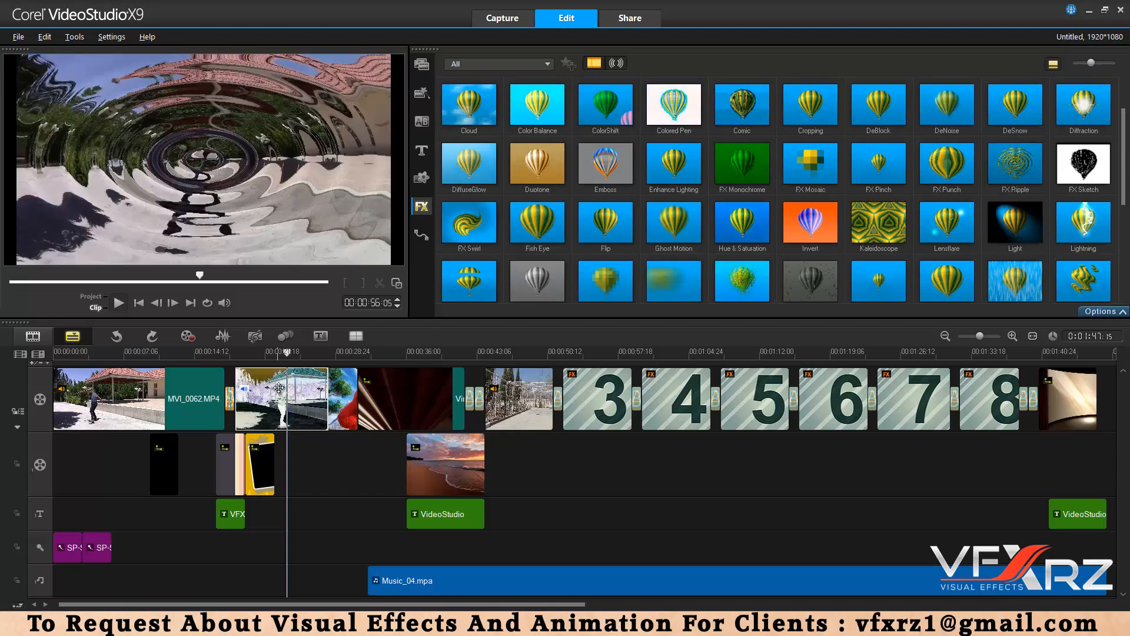
click(117, 304)
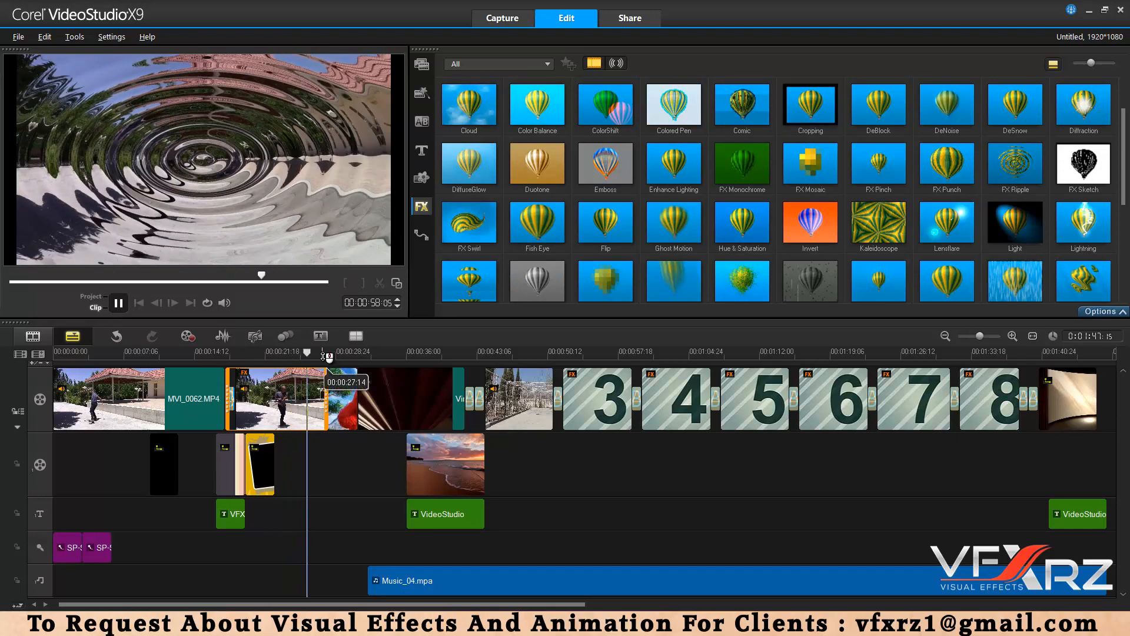
key(space)
click(251, 359)
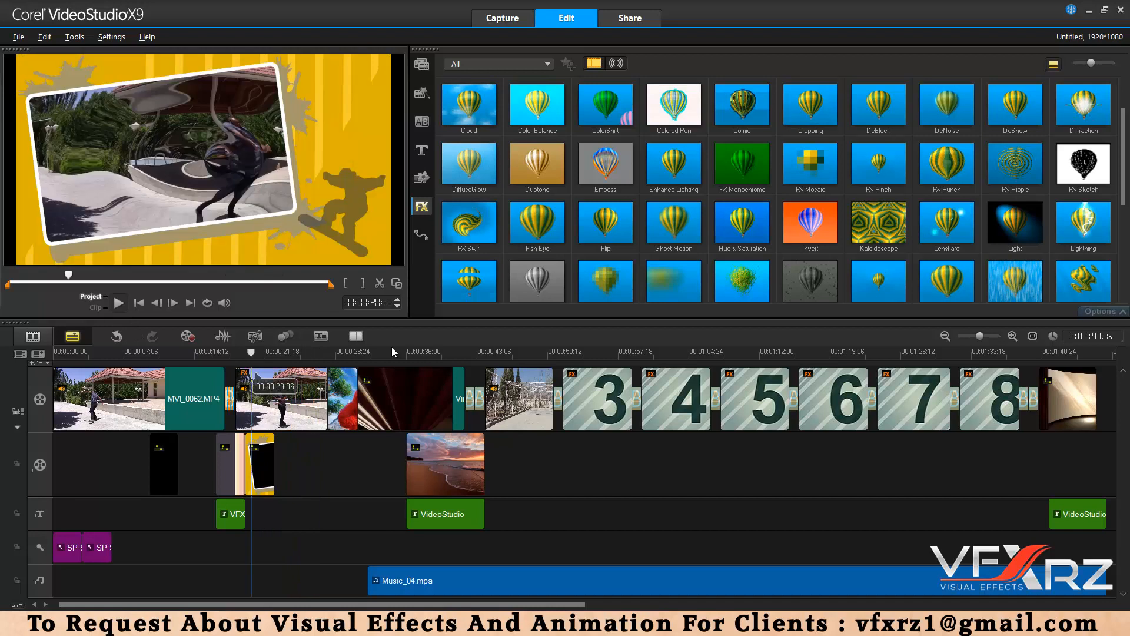
Apply the Wind filter to the second MVI_0062.MP4 clip in place of FX Ripple and preview it
click(269, 399)
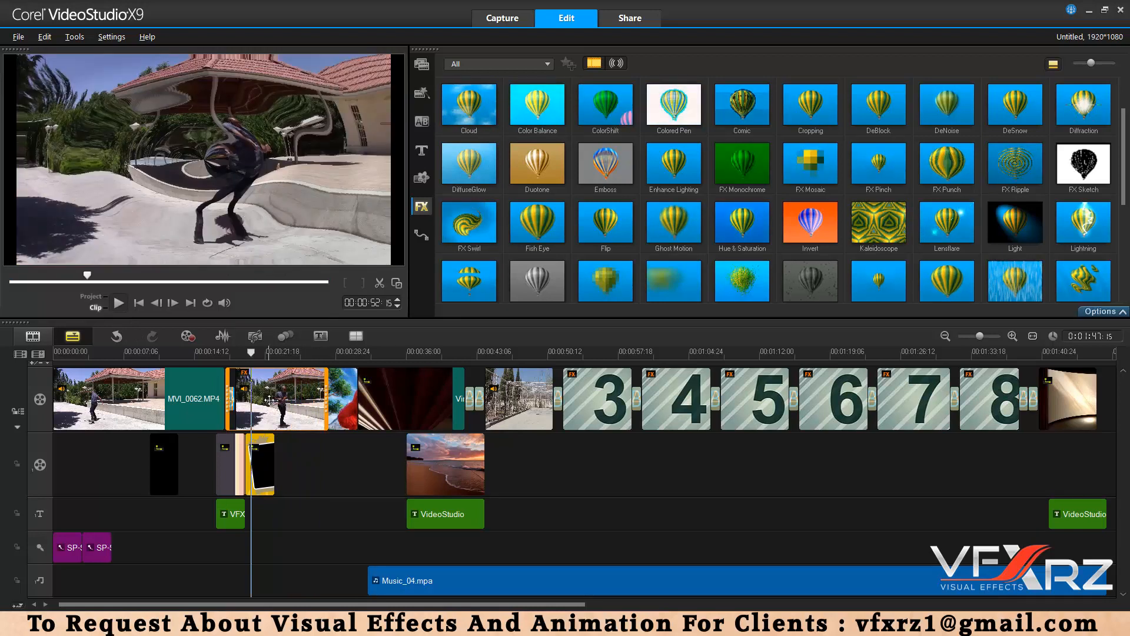
scroll(565, 206, down, 3)
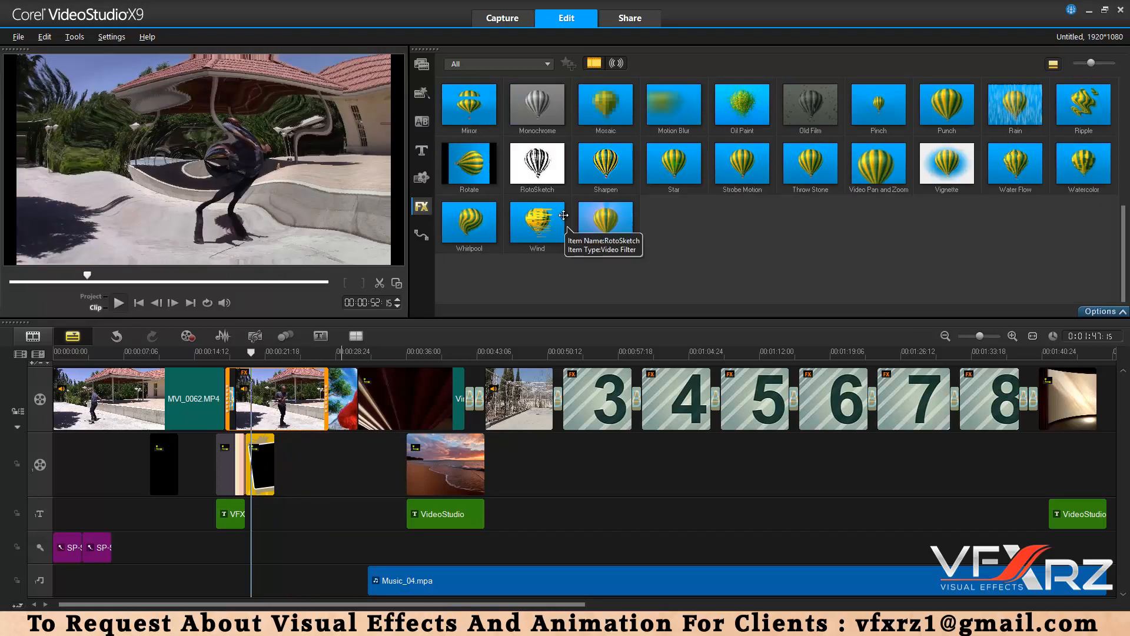
click(563, 214)
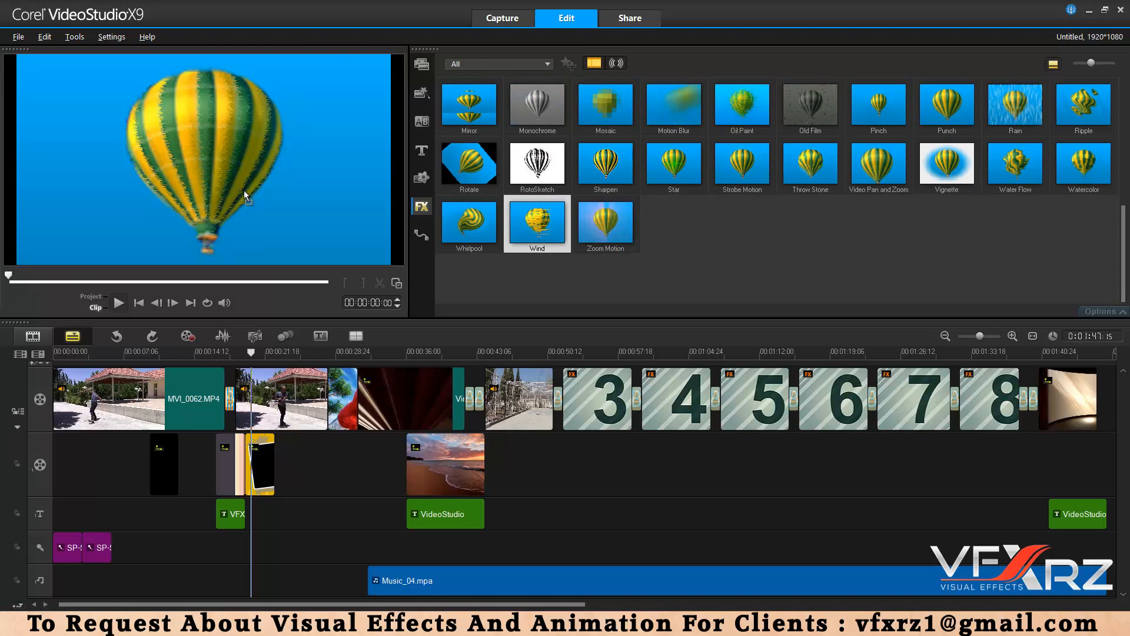
drag(244, 190, 276, 401)
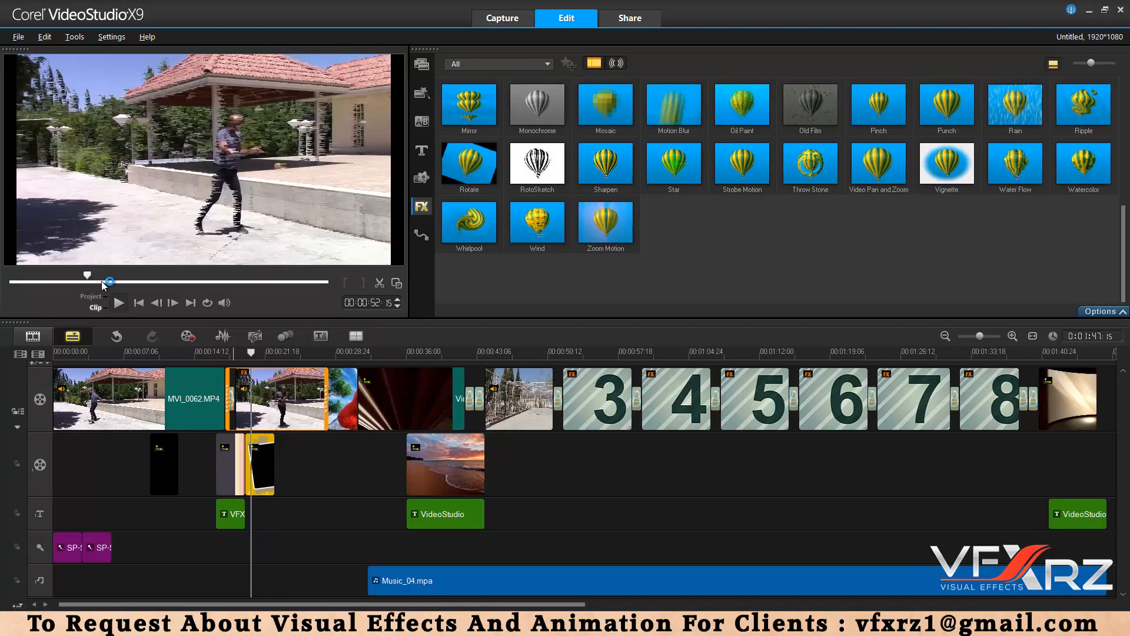
click(119, 304)
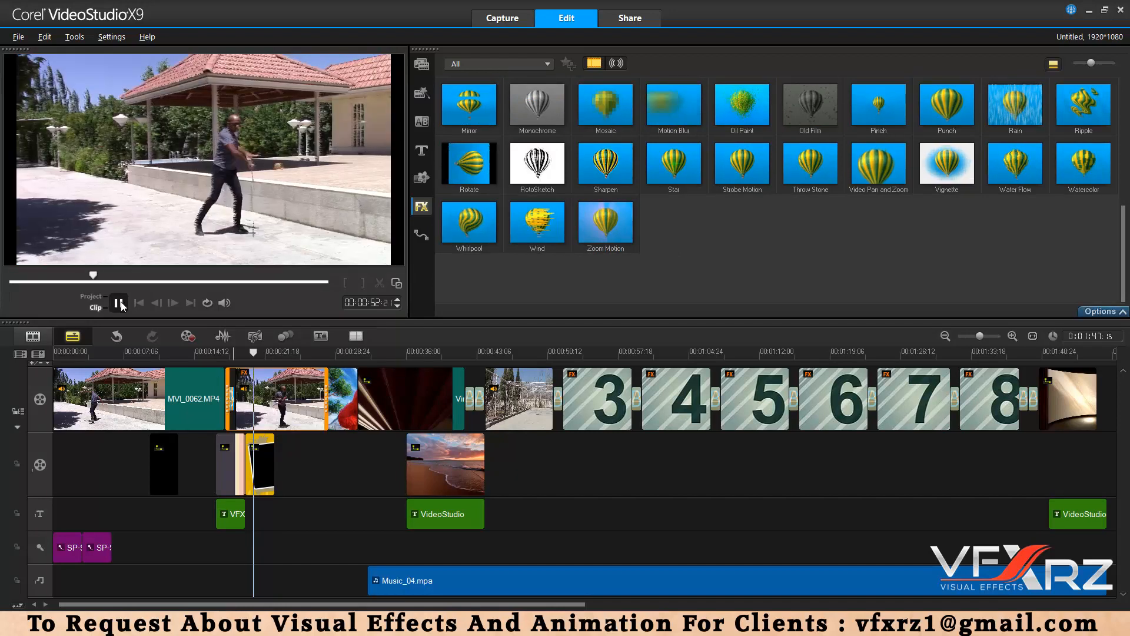
click(270, 353)
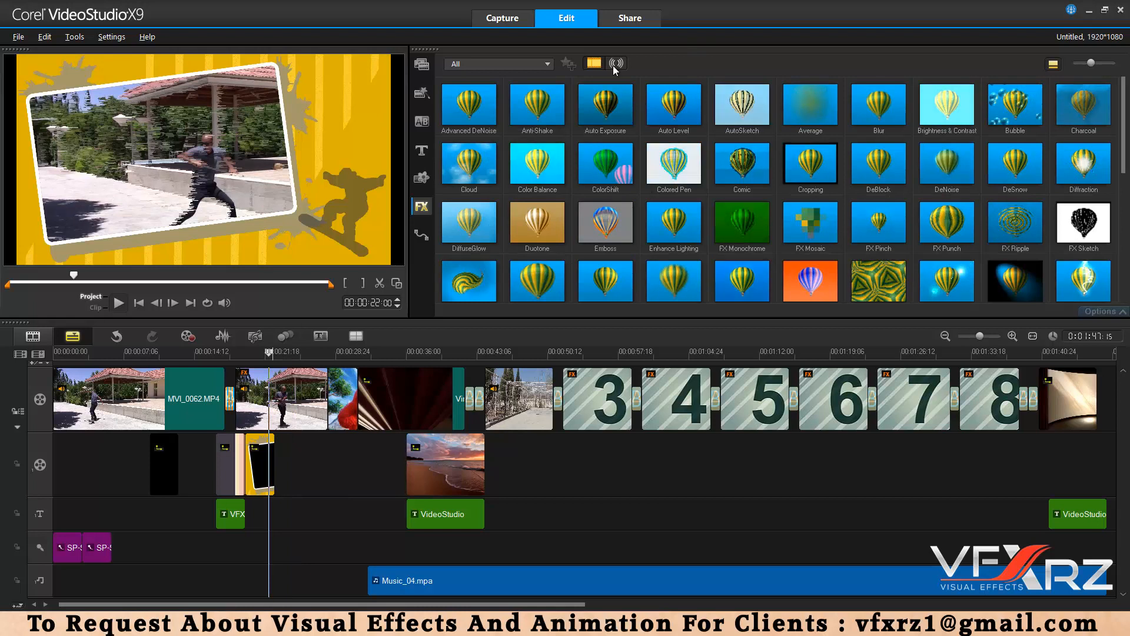
Look over the available audio filters and return to the video filters
click(615, 64)
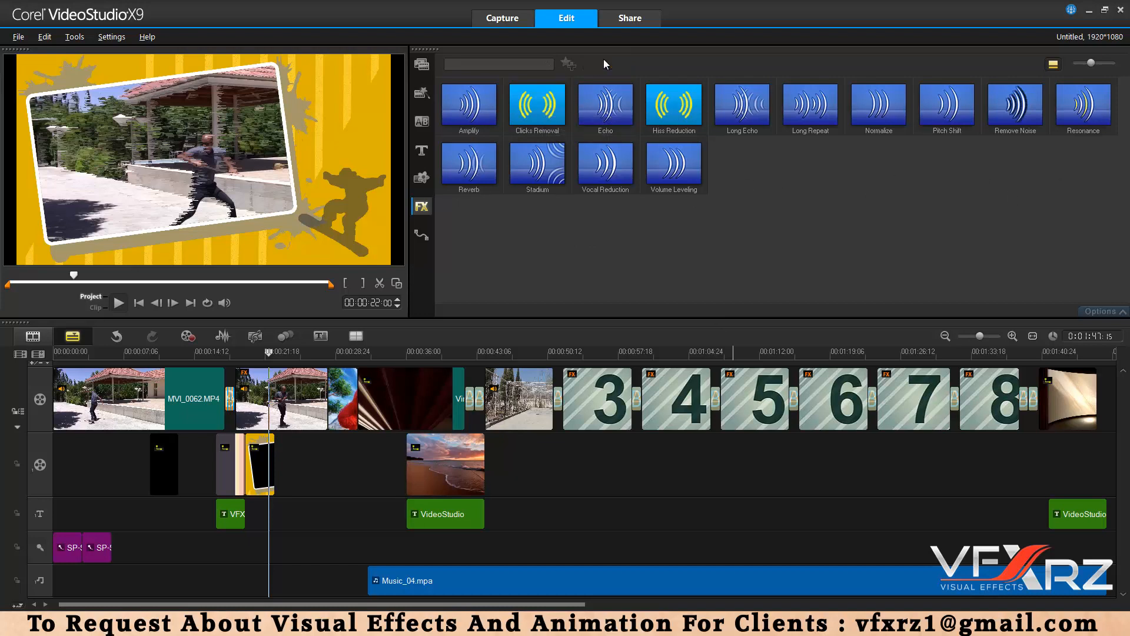
click(605, 64)
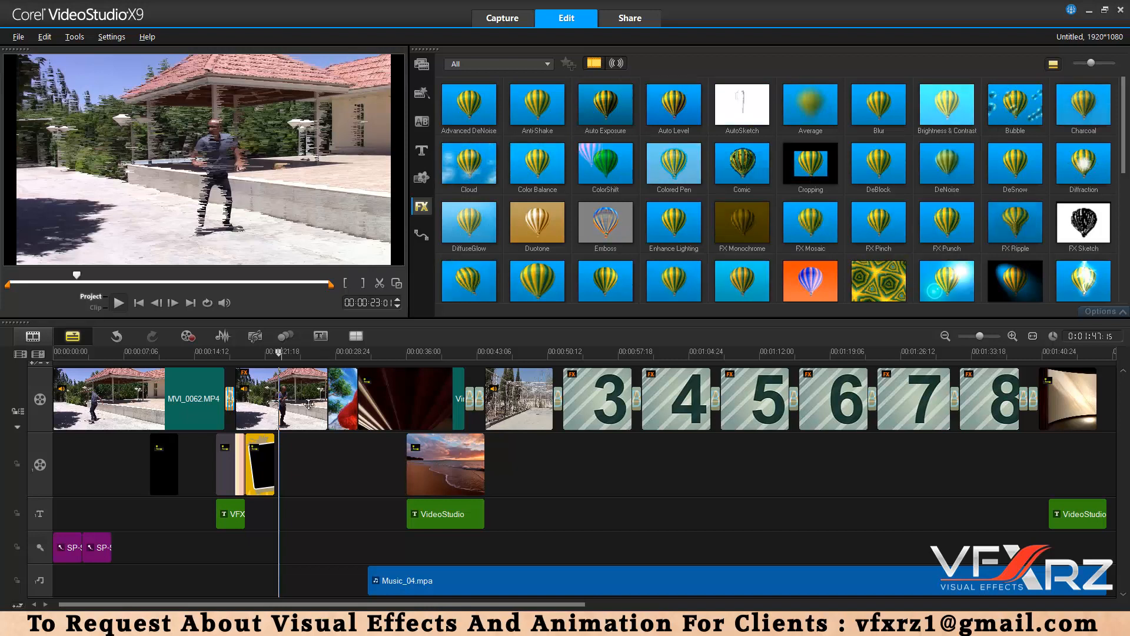
Open the Wind filter's customization for the second MVI_0062.MP4 clip and compare the original with the preview, ending at the first keyframe
click(288, 398)
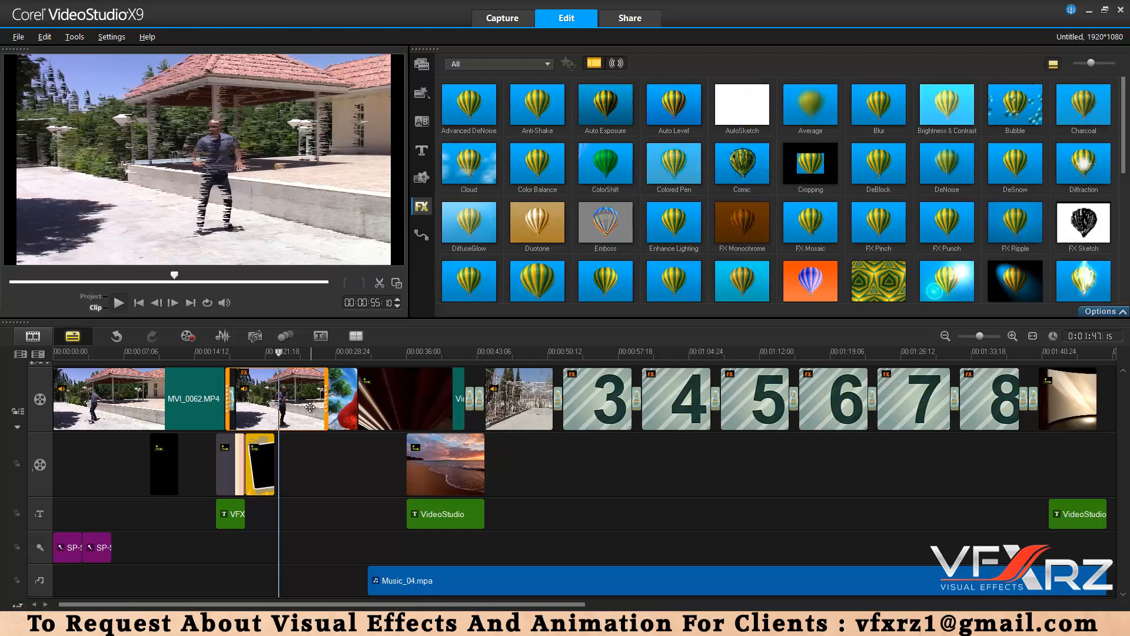
double_click(319, 403)
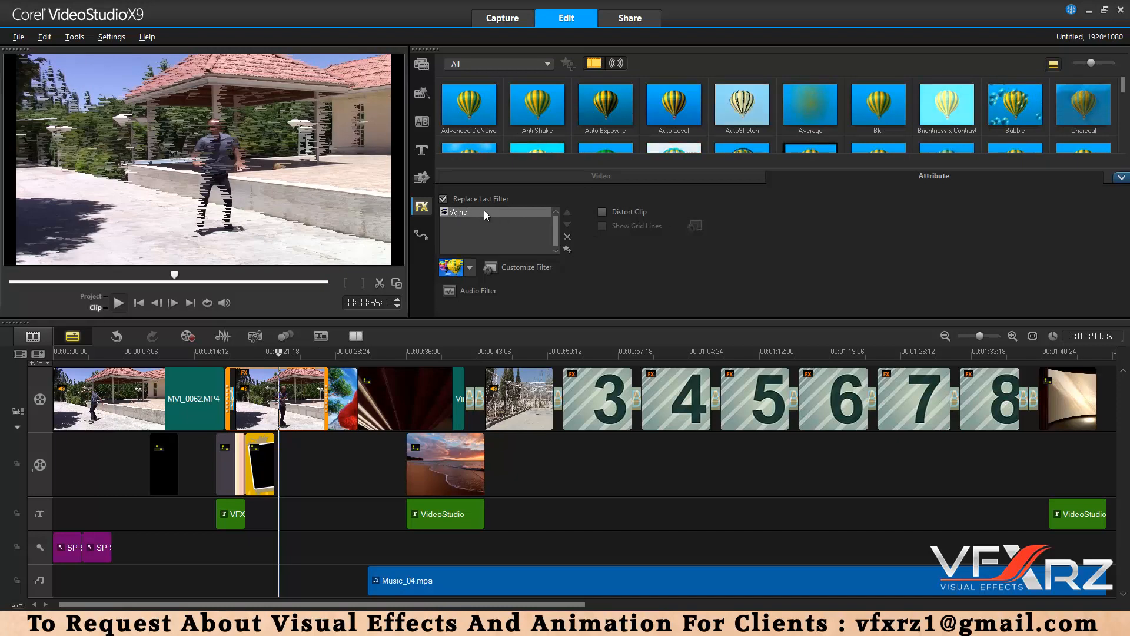
click(535, 270)
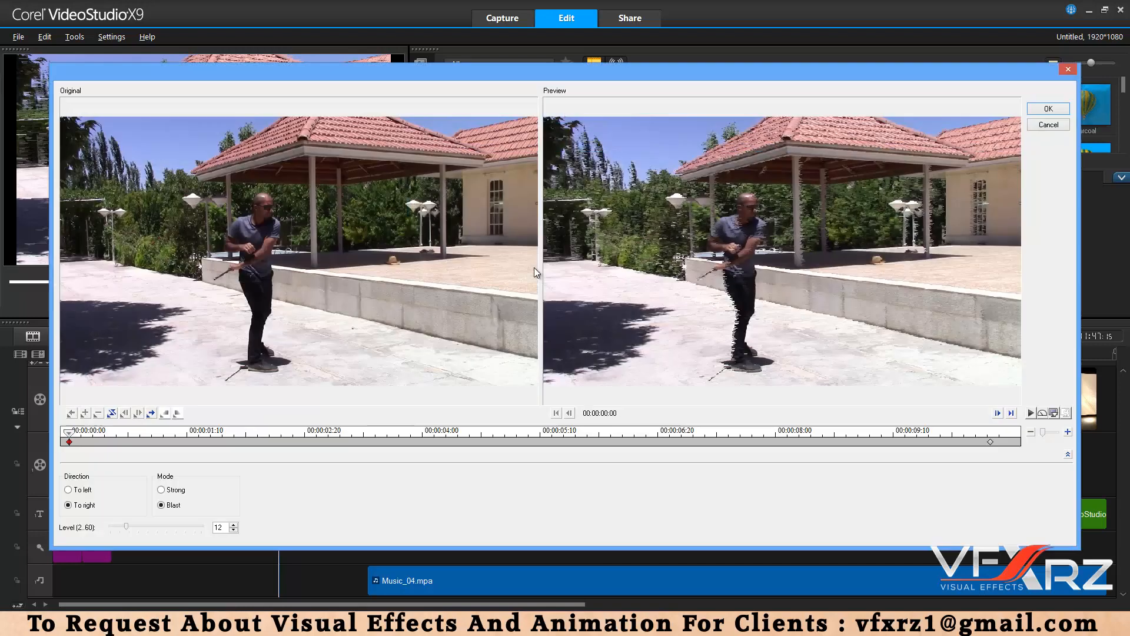
drag(651, 68, 660, 36)
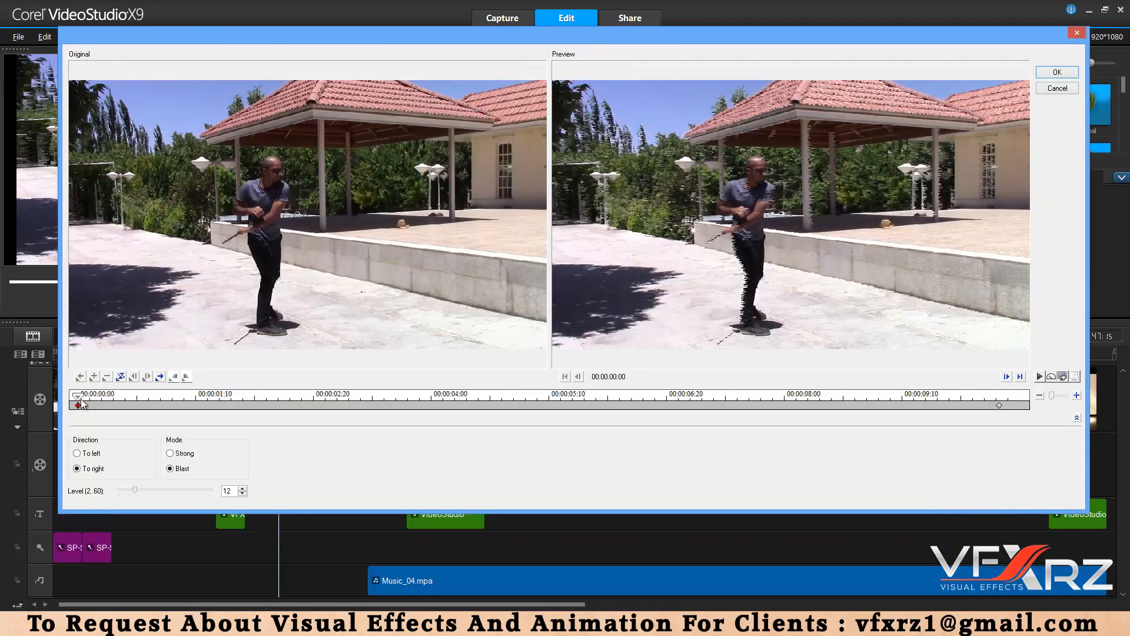
drag(81, 402, 217, 399)
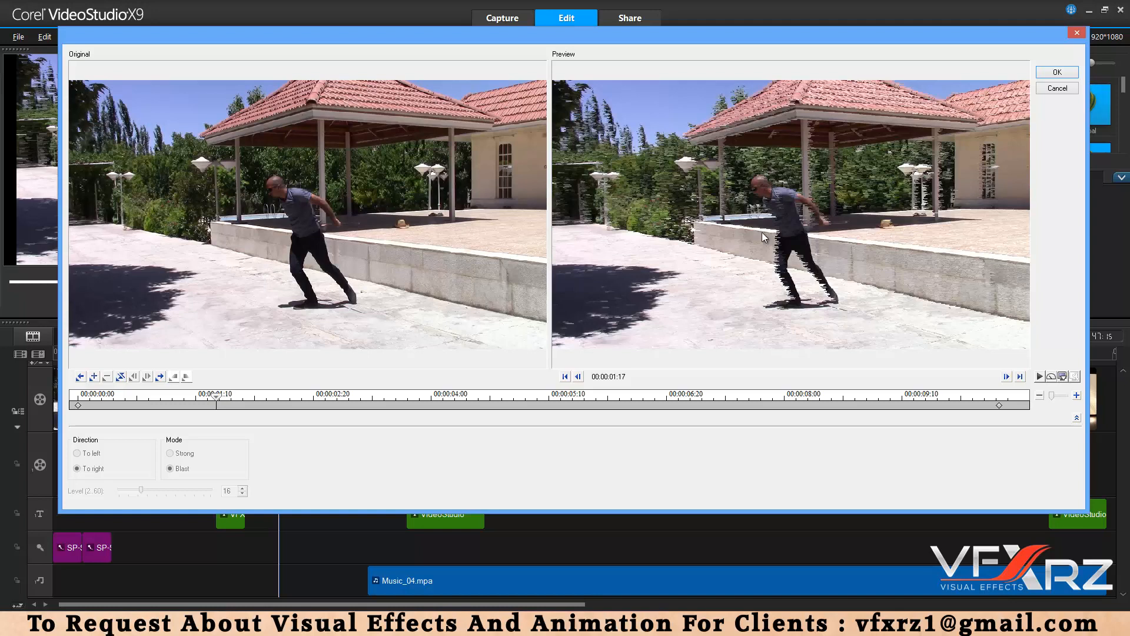
click(78, 405)
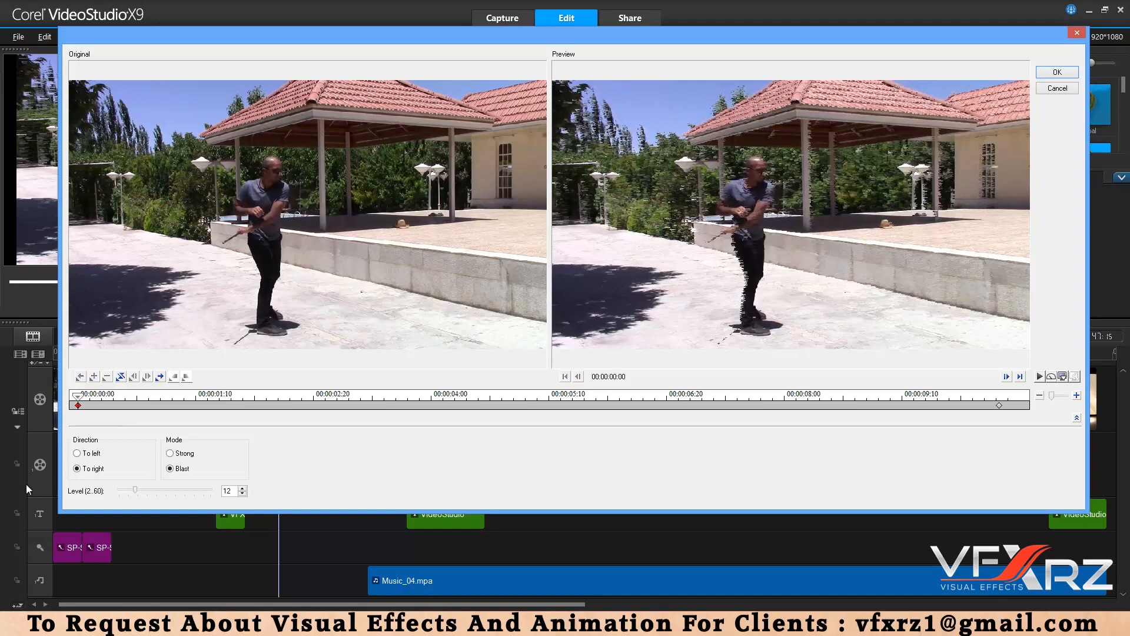
Add a Wind filter keyframe at 00:00:02:28 and set its level to 2 after trying 52
drag(78, 398, 340, 401)
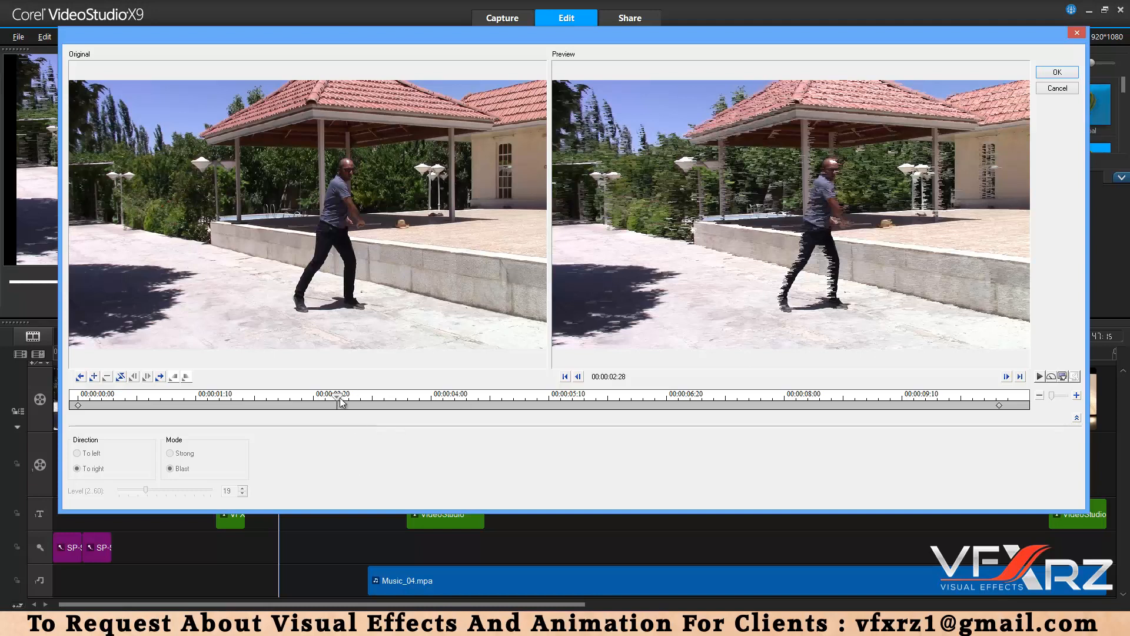
click(93, 377)
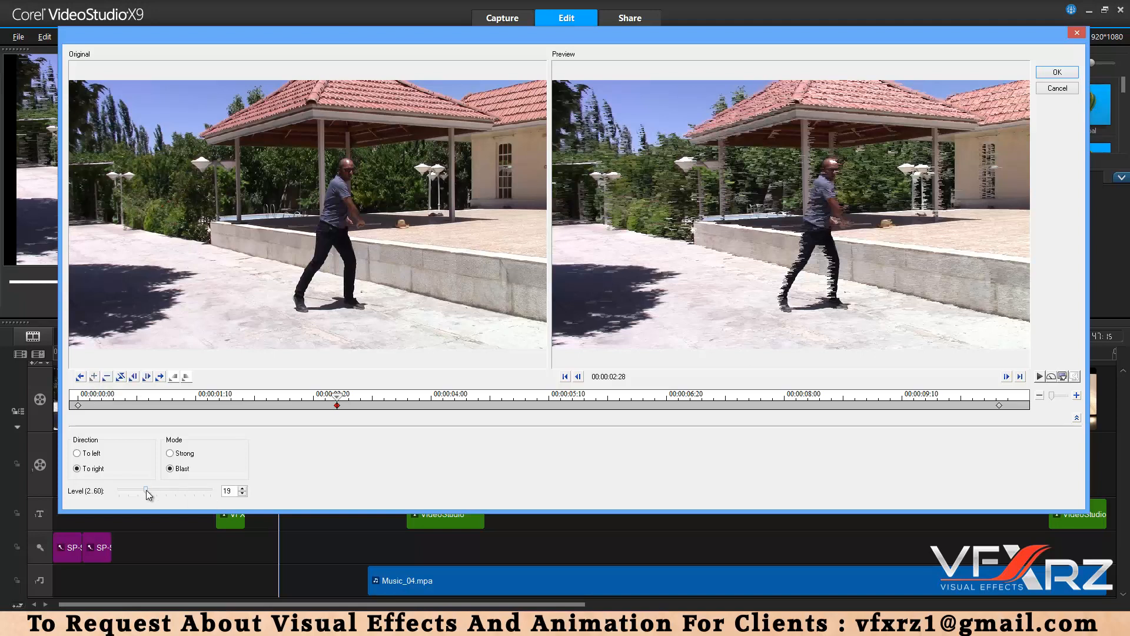
drag(146, 490, 198, 489)
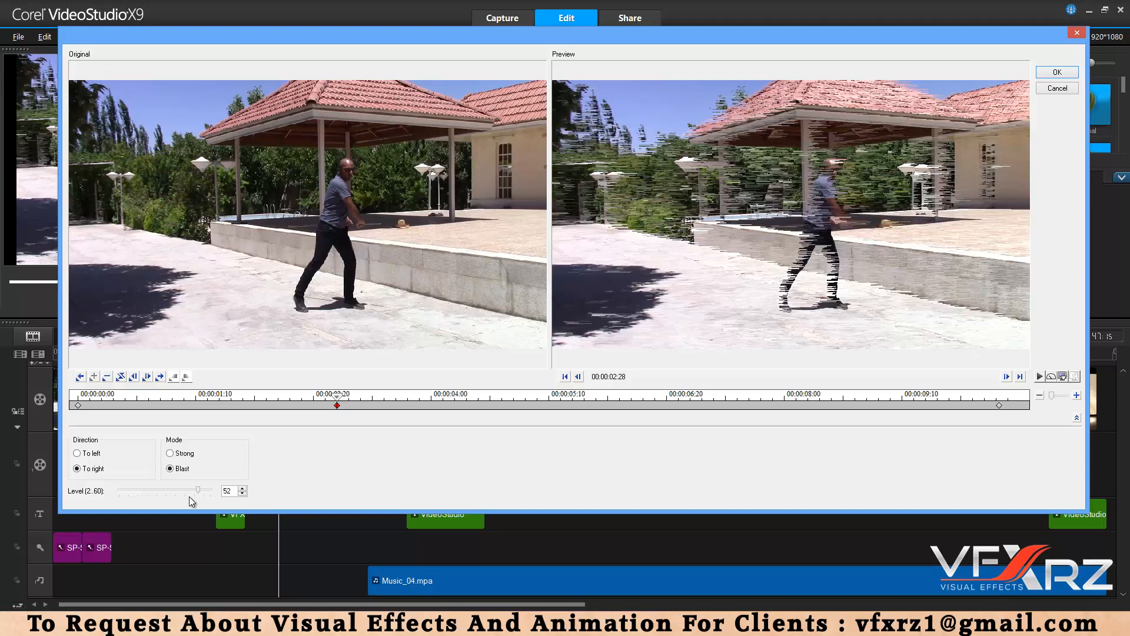
drag(199, 490, 125, 493)
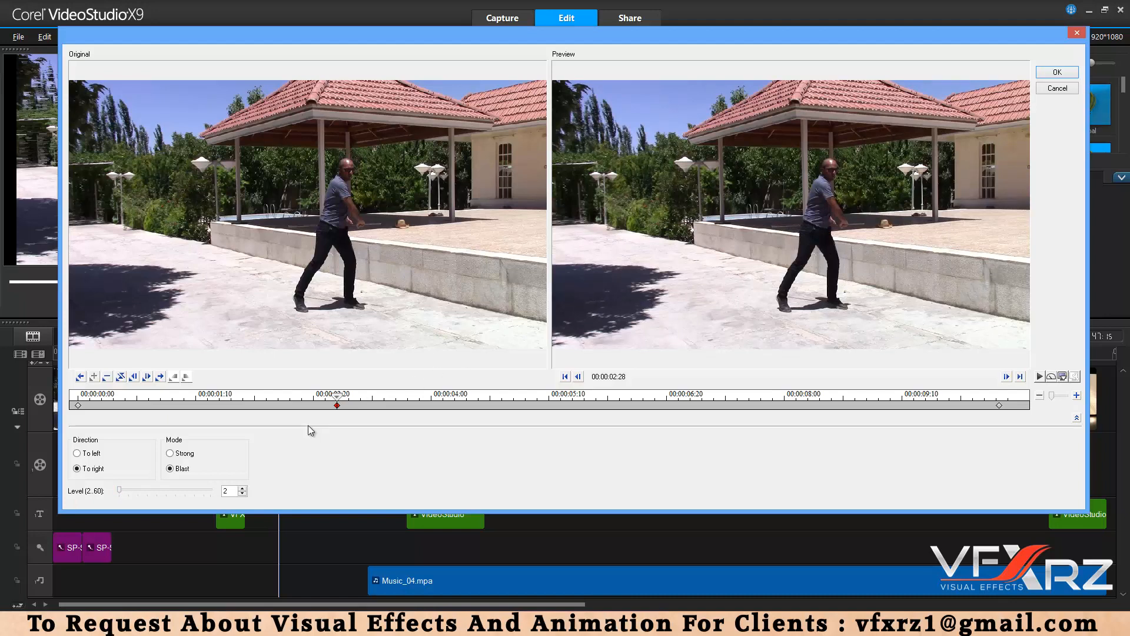
drag(312, 396, 335, 408)
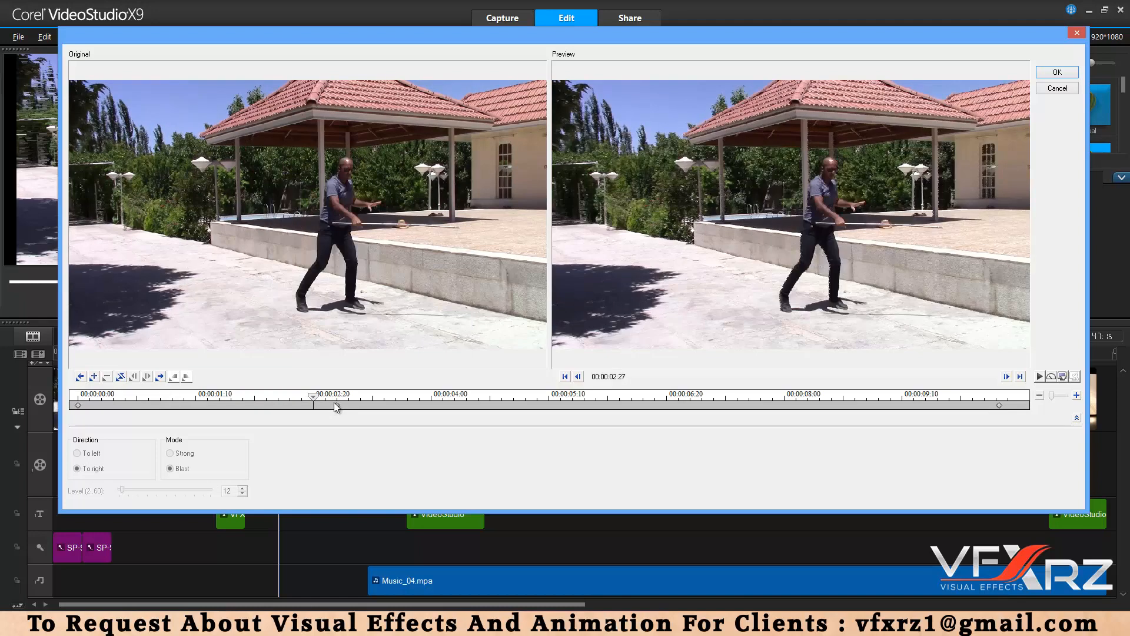
double_click(336, 405)
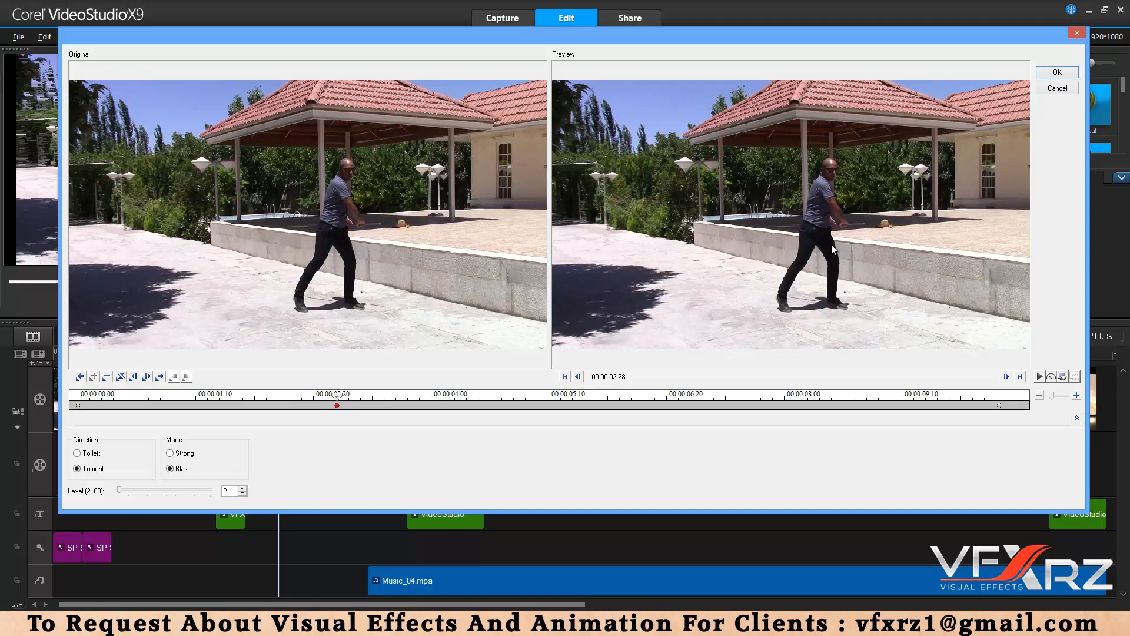
Set the Wind direction at the first keyframe to To left and accept the filter settings
click(77, 405)
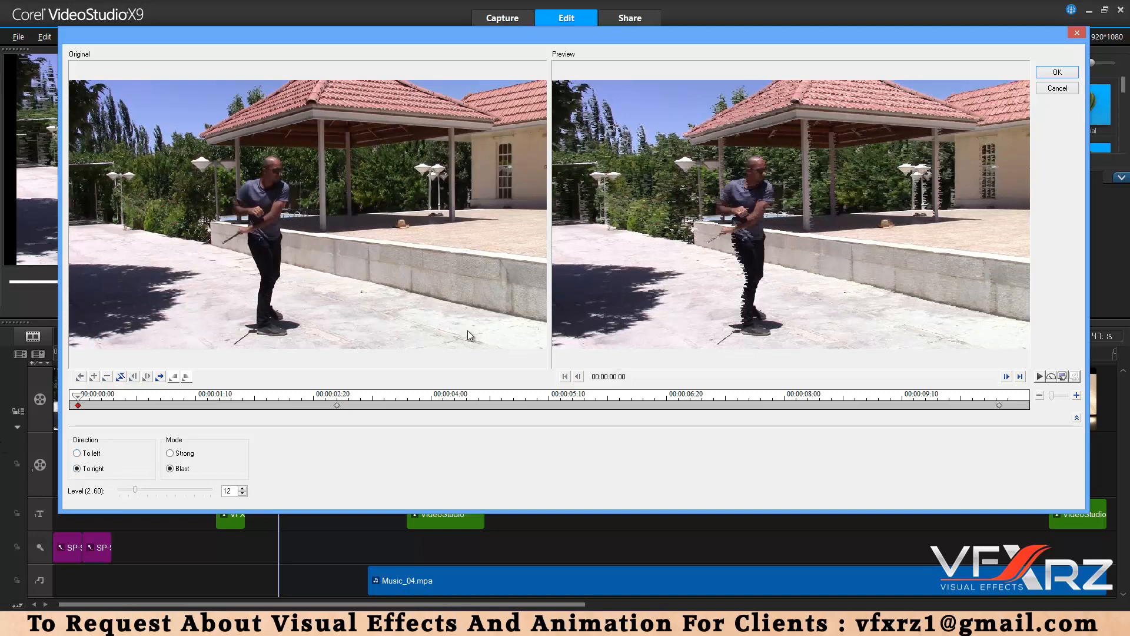
click(92, 454)
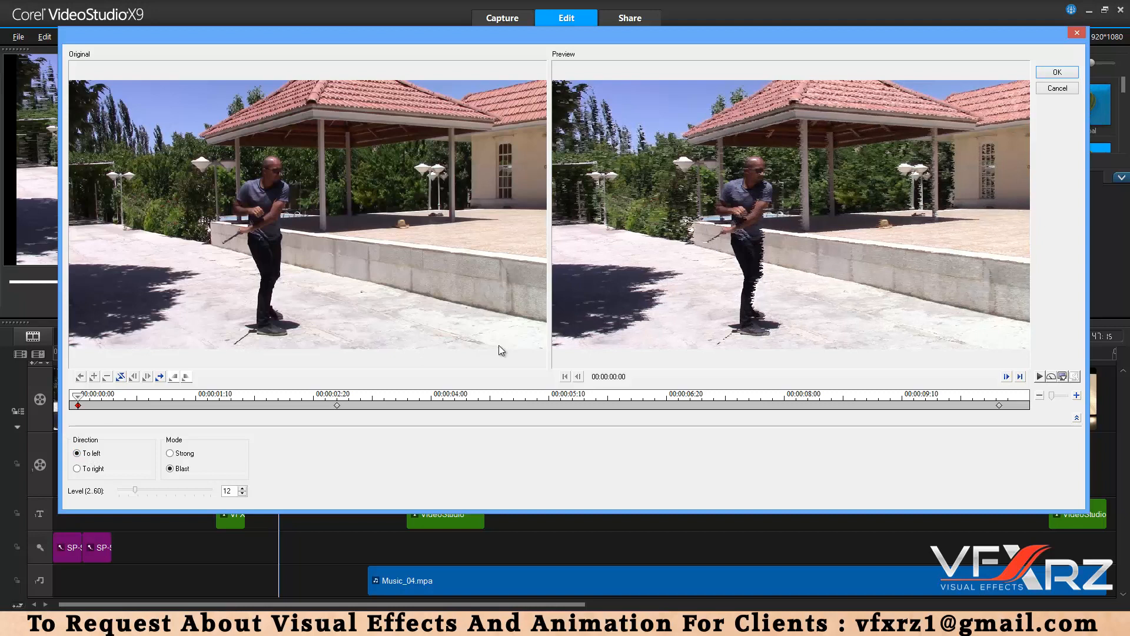
click(1067, 71)
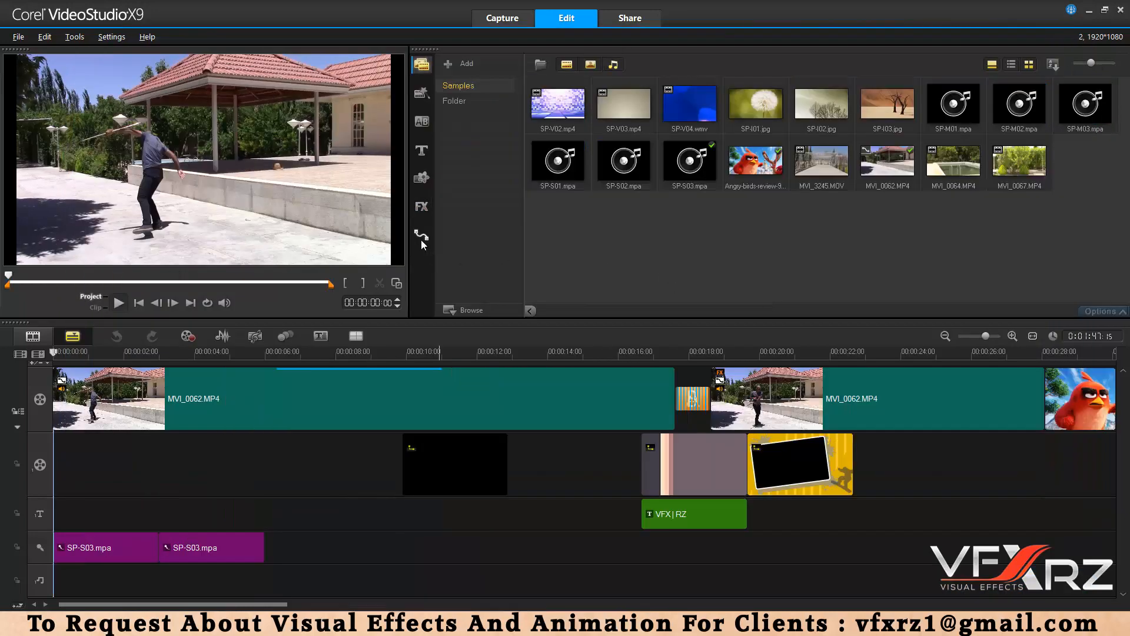
Preview the P08 motion path, apply it to the first MVI_0062.MP4 clip and scrub through the resulting motion
click(422, 241)
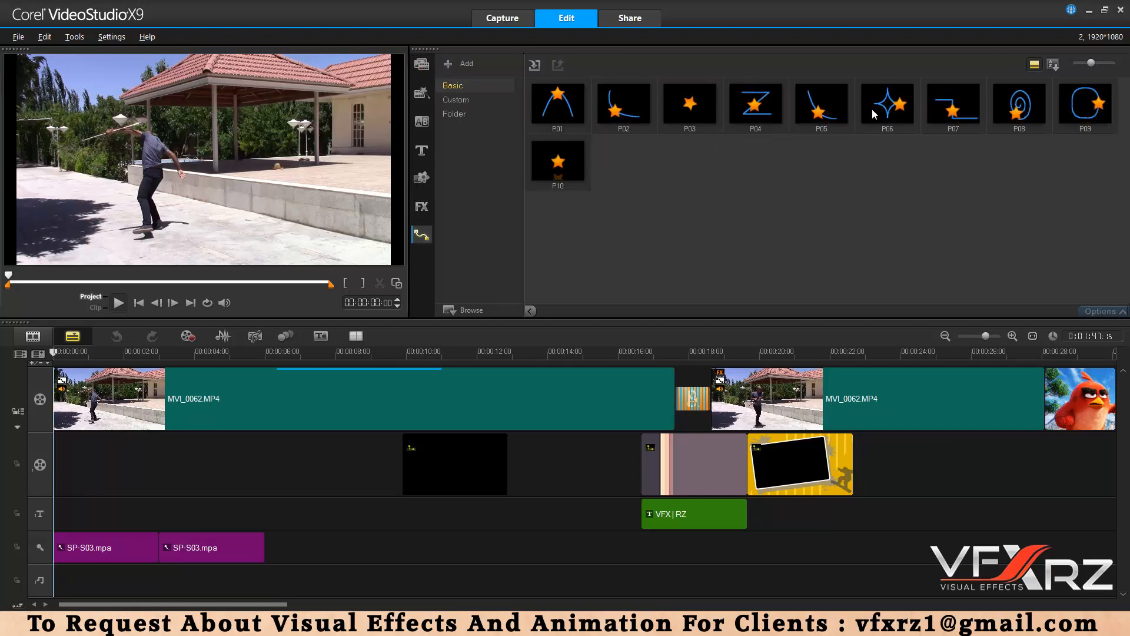
click(1018, 120)
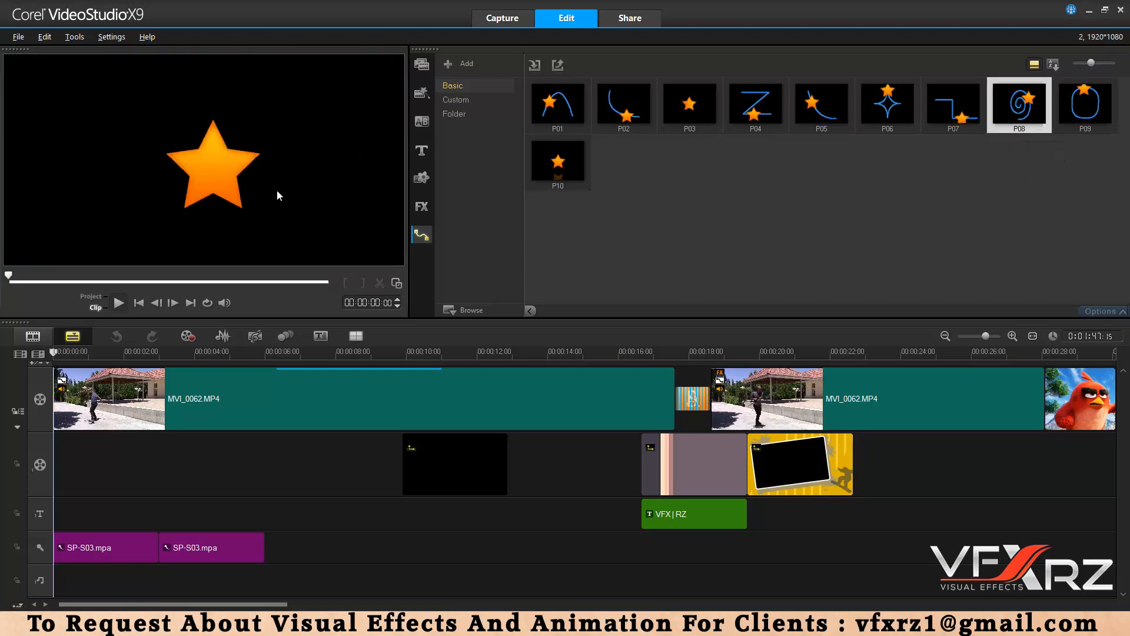
click(119, 302)
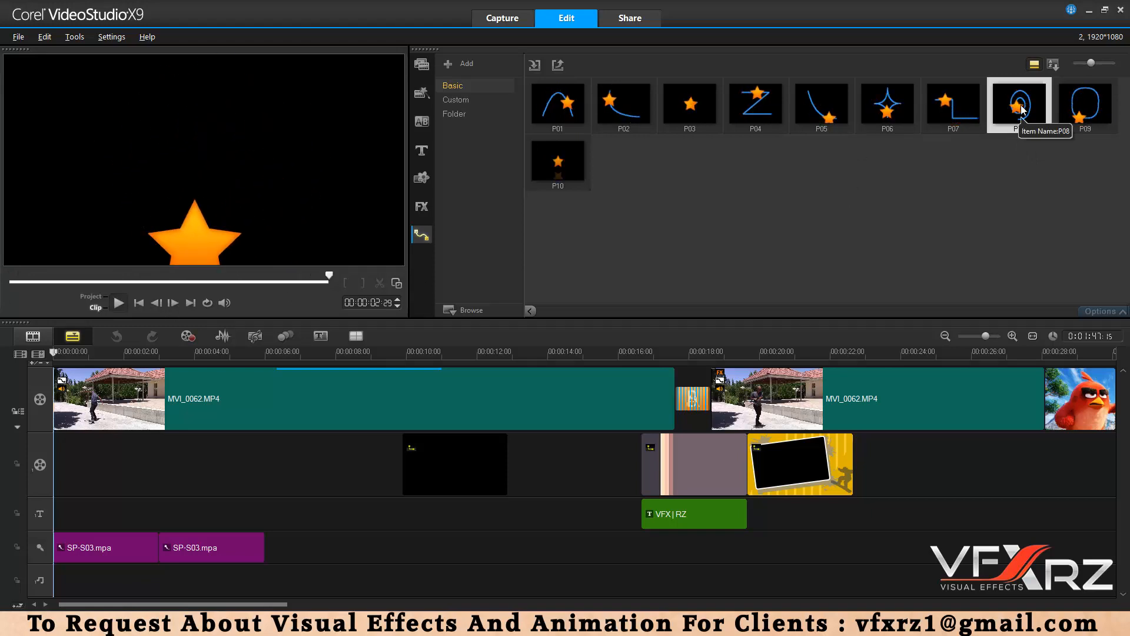
drag(1022, 110, 252, 396)
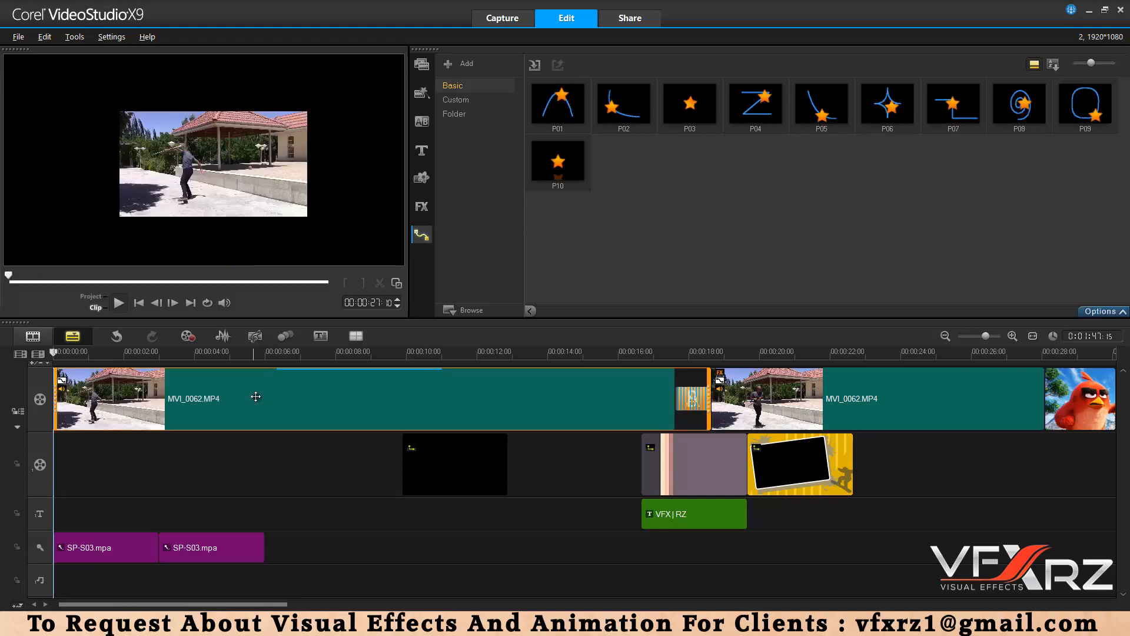
click(72, 352)
drag(74, 351, 310, 389)
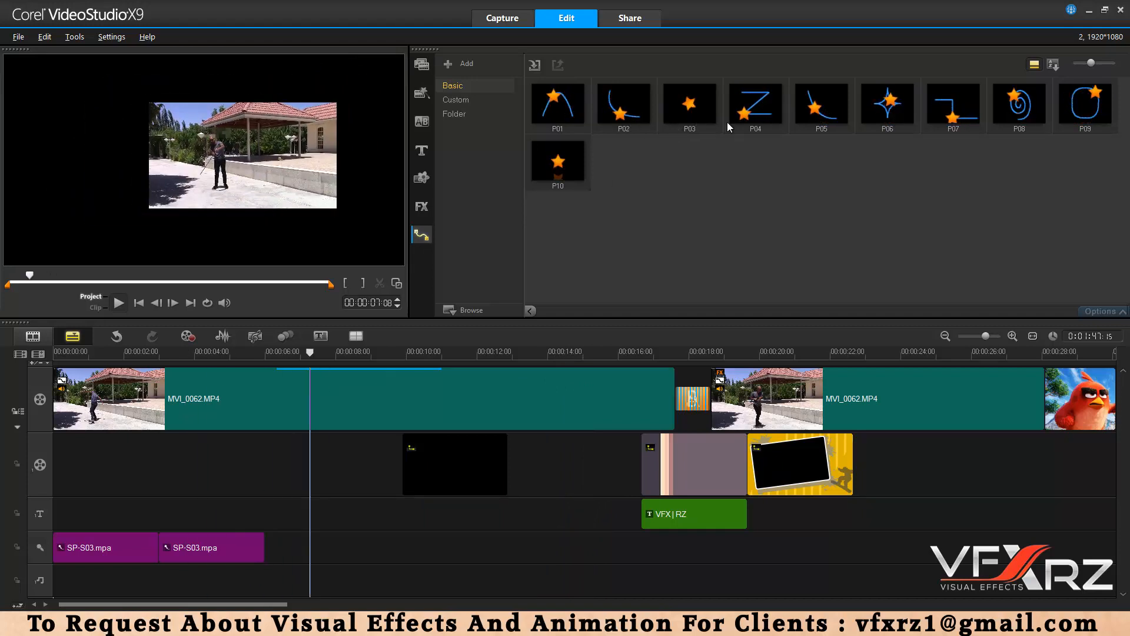
Try reshaping the first MVI_0062.MP4 clip's motion path in Customize Motion by moving several path points and placing its start at X 7, Y 19
click(576, 399)
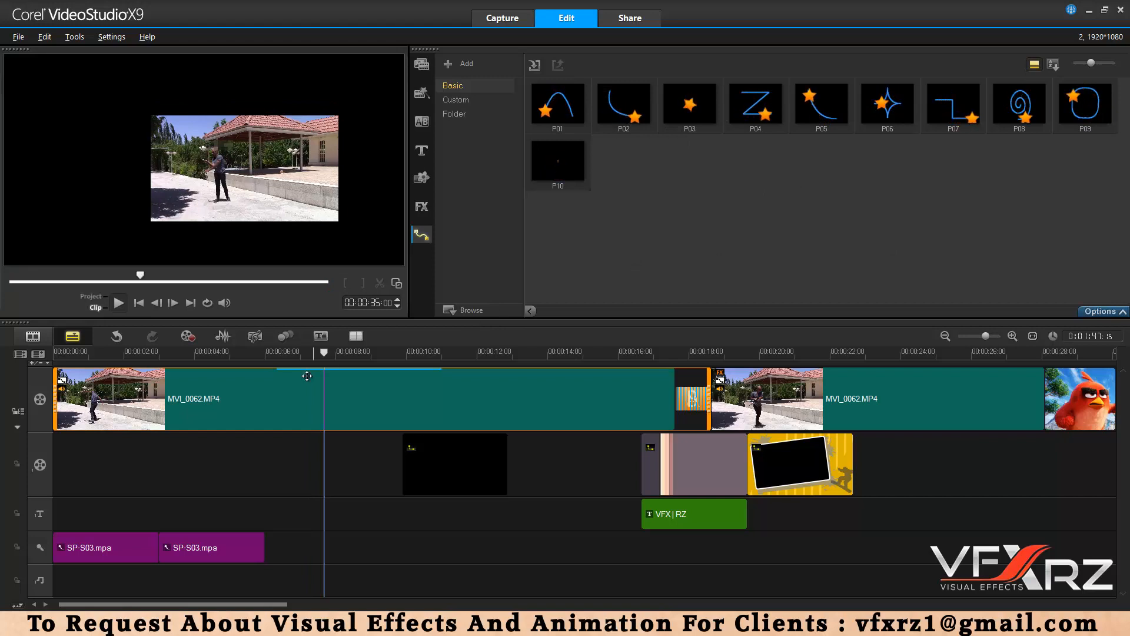
click(46, 37)
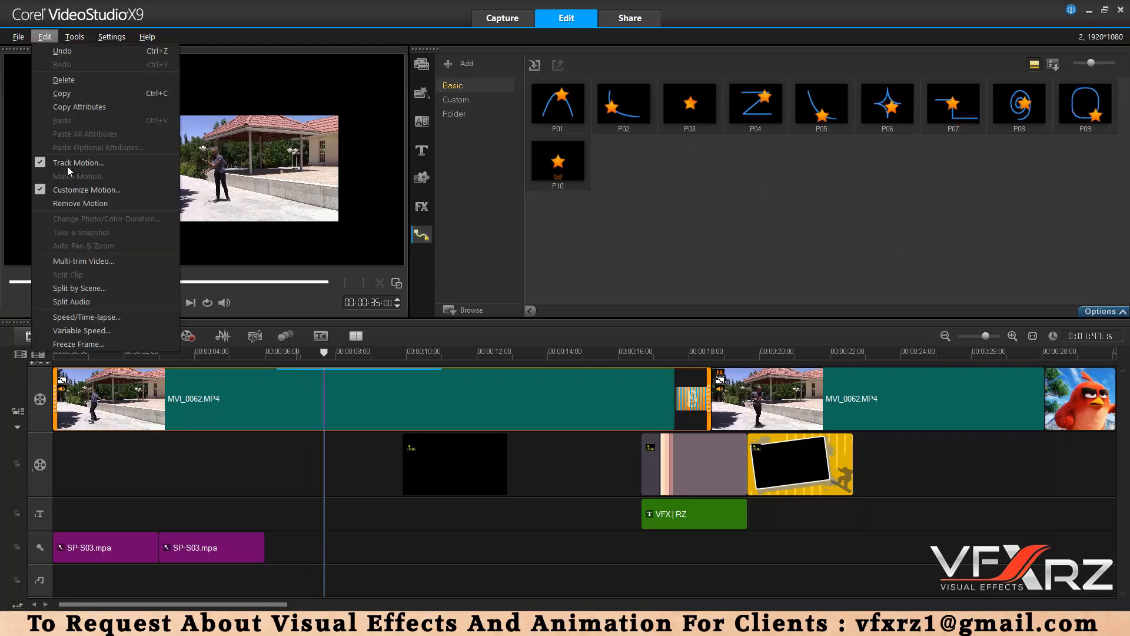
click(69, 190)
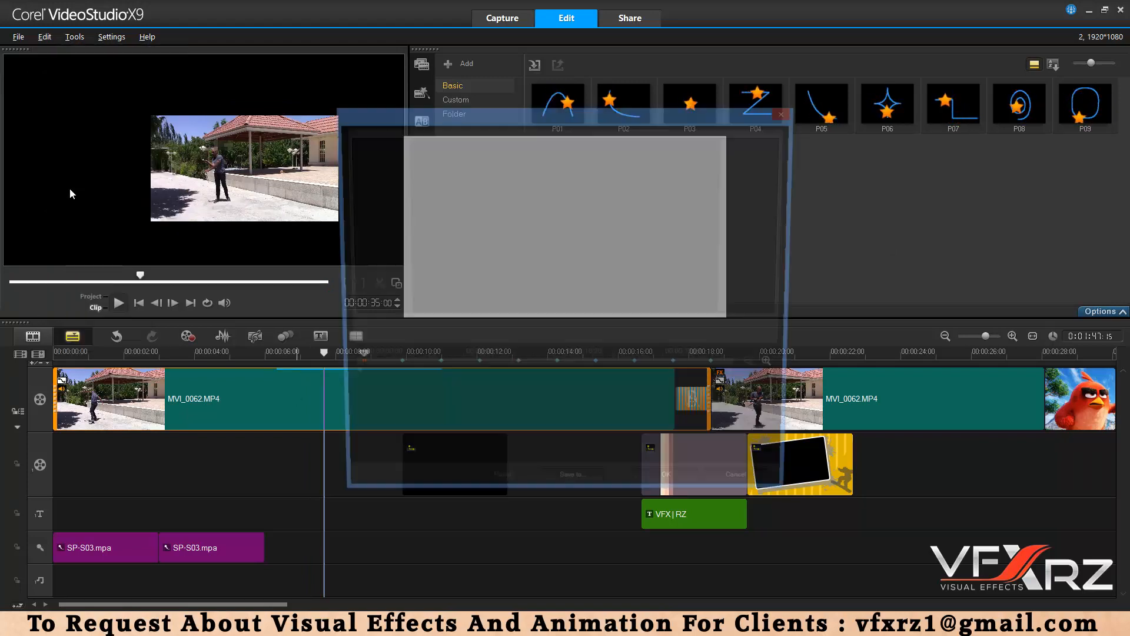
drag(507, 114, 276, 53)
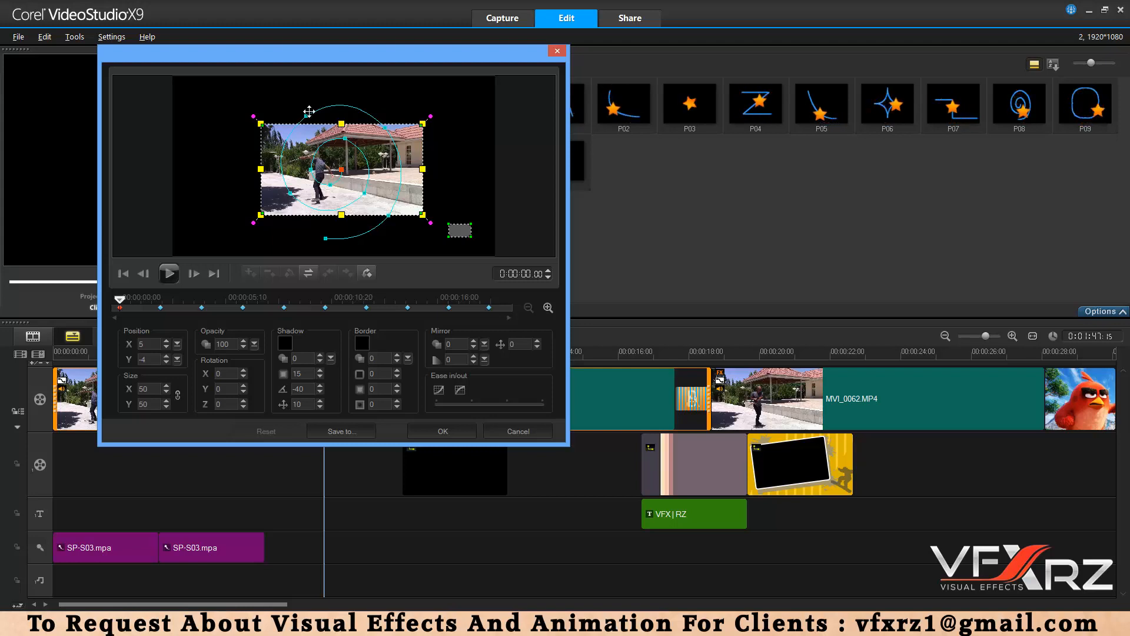
drag(306, 116, 276, 104)
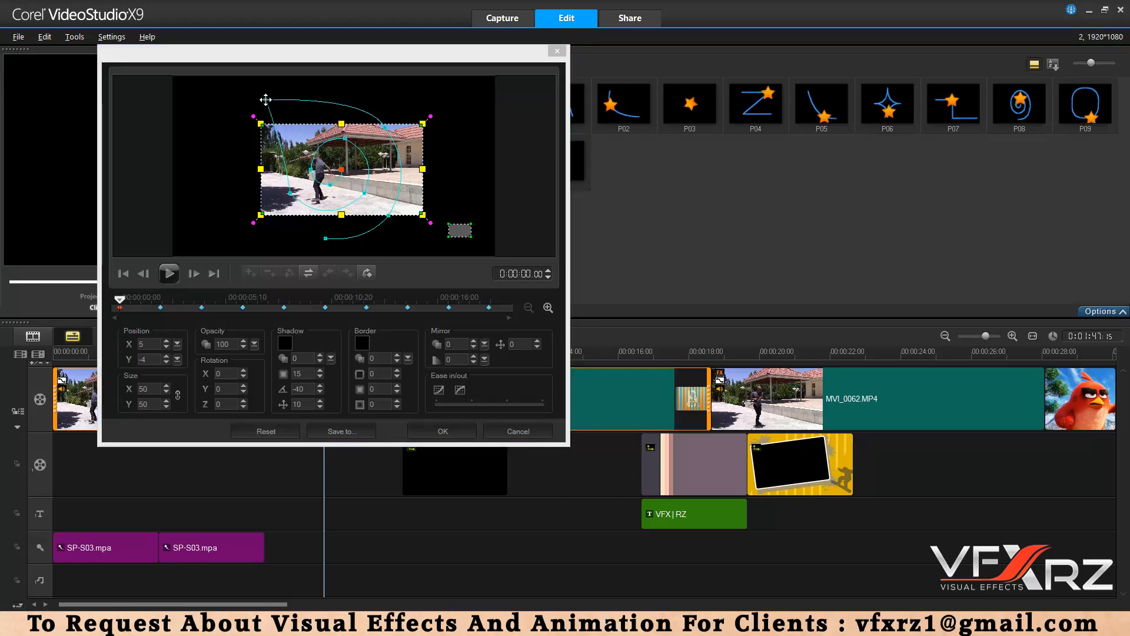
drag(271, 196, 232, 200)
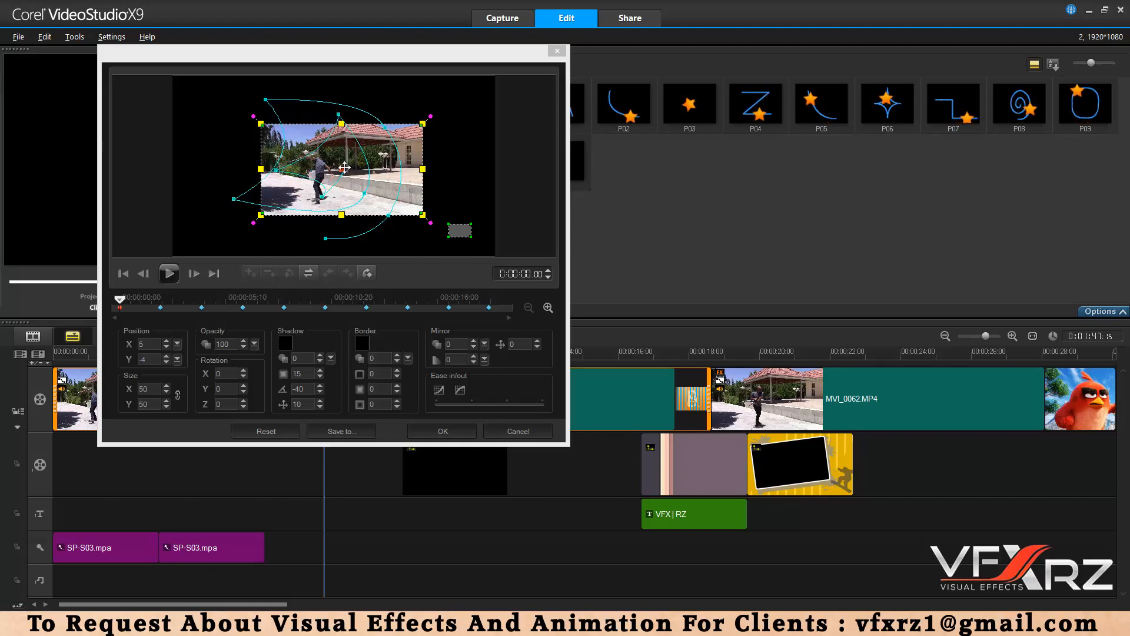
drag(345, 167, 347, 146)
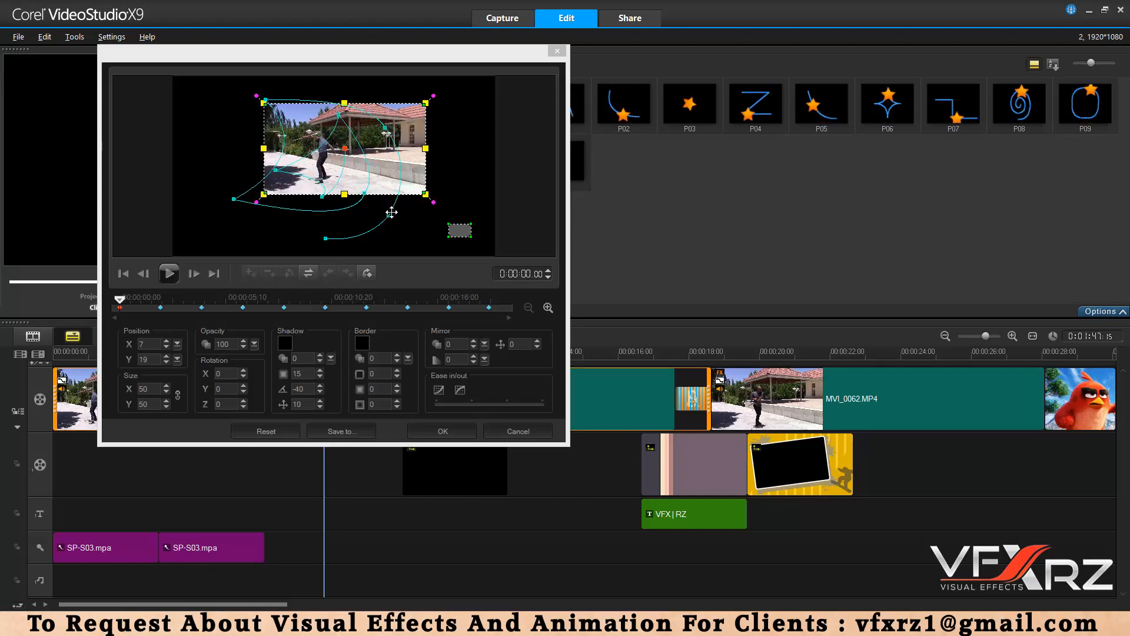
drag(391, 212, 457, 223)
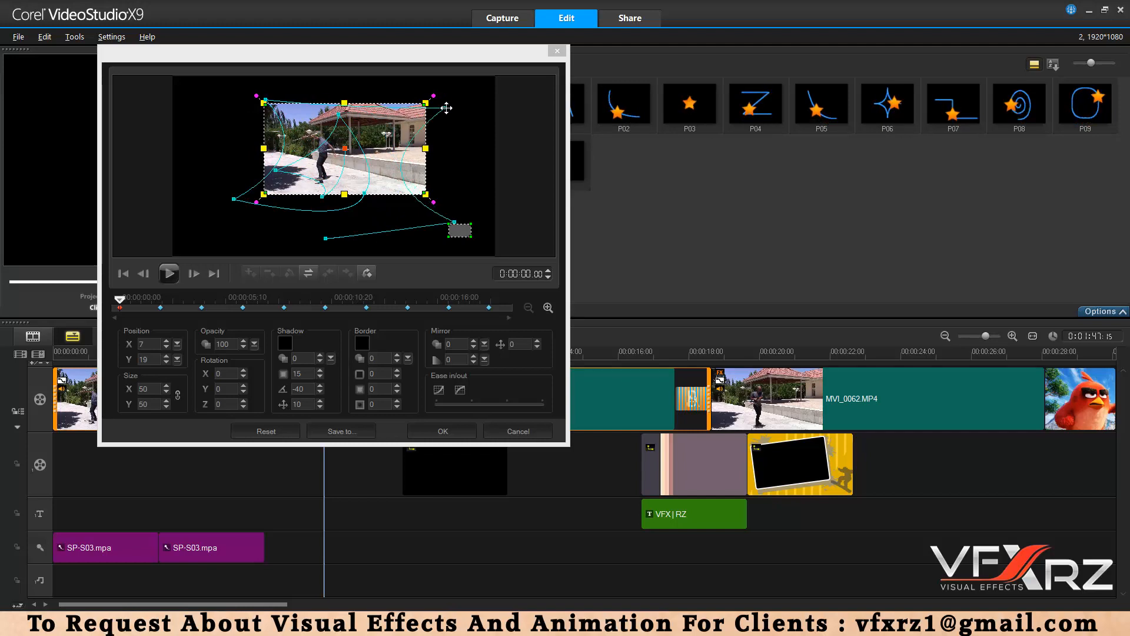
Check the reshaped motion path up to its last keyframe at 0:00:18.18 and discard the motion changes
drag(120, 303, 144, 316)
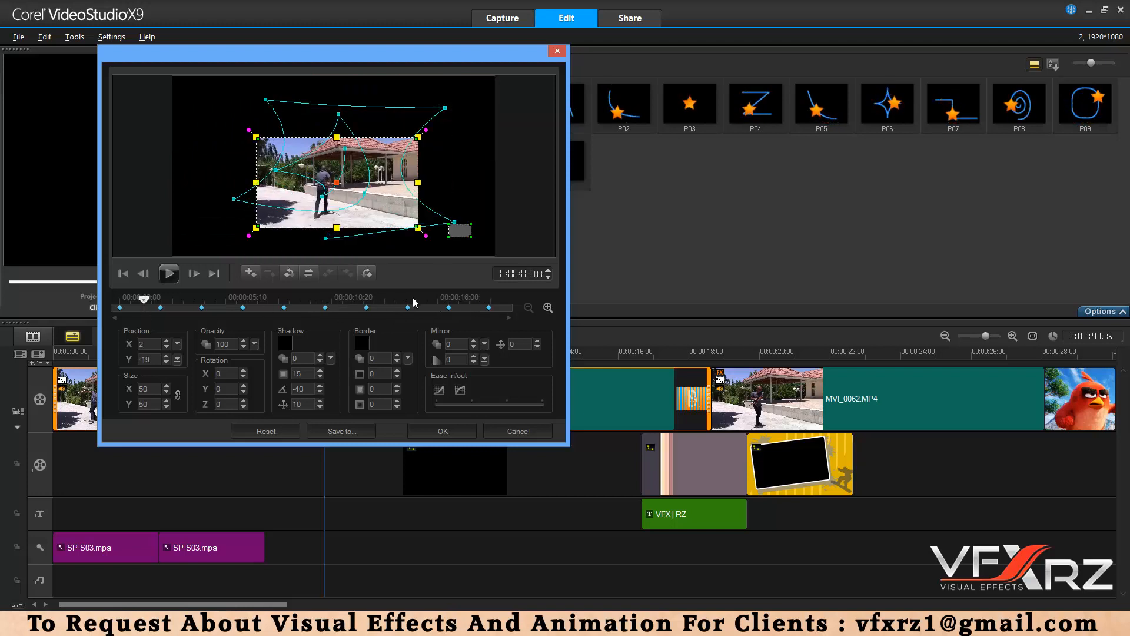
click(490, 308)
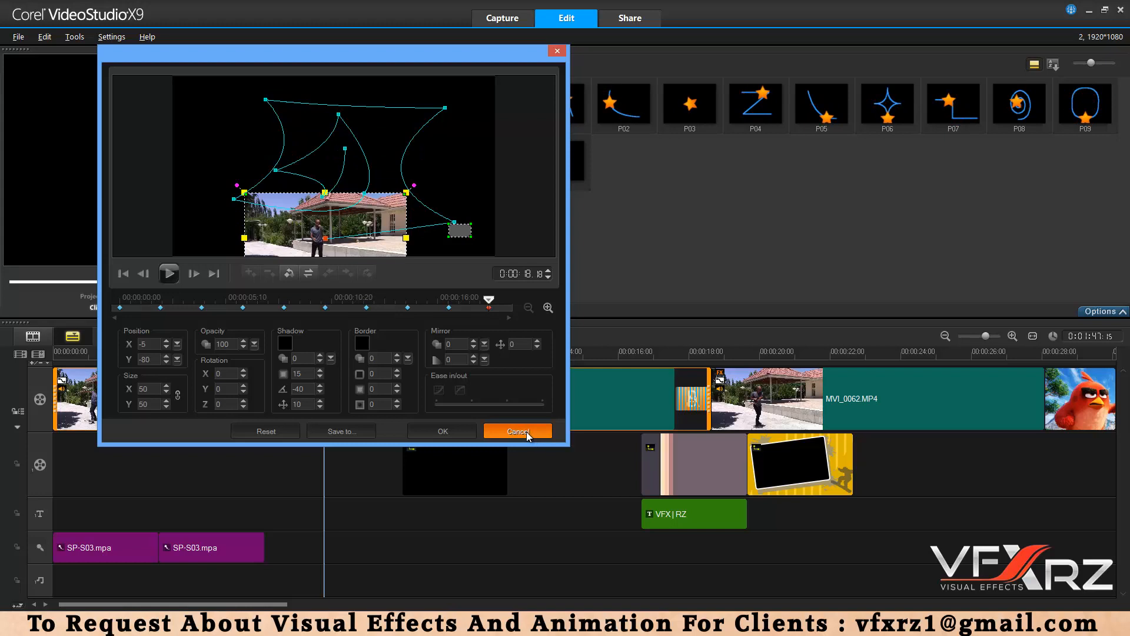
click(527, 432)
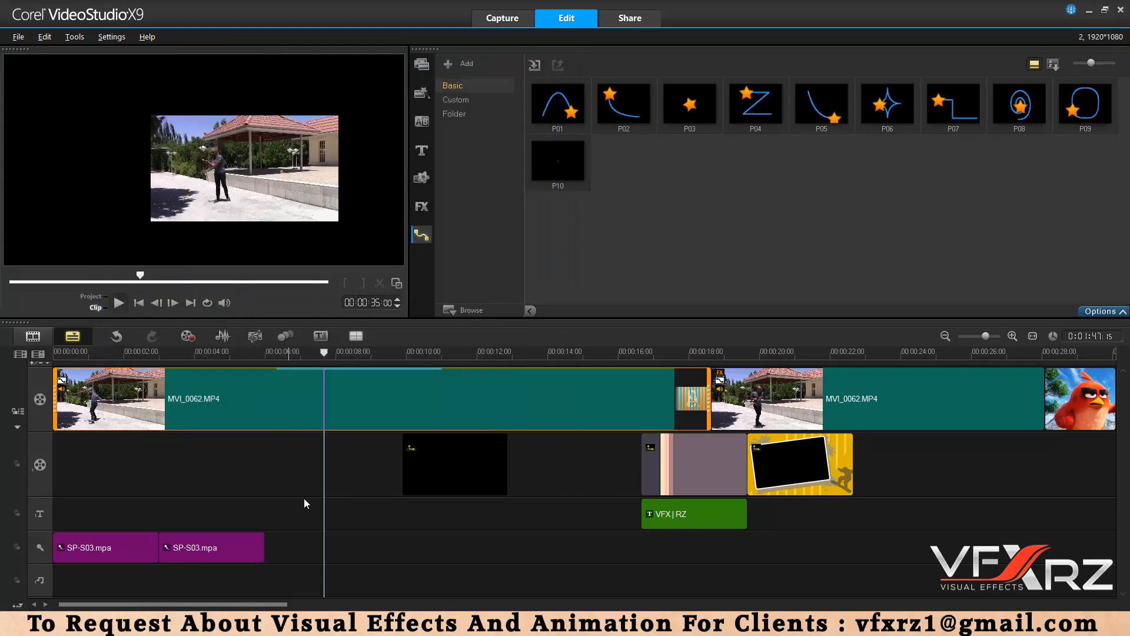
Delete all clips, overlays, titles and audio from the timeline and return to the media library
click(136, 584)
key(ctrl+a)
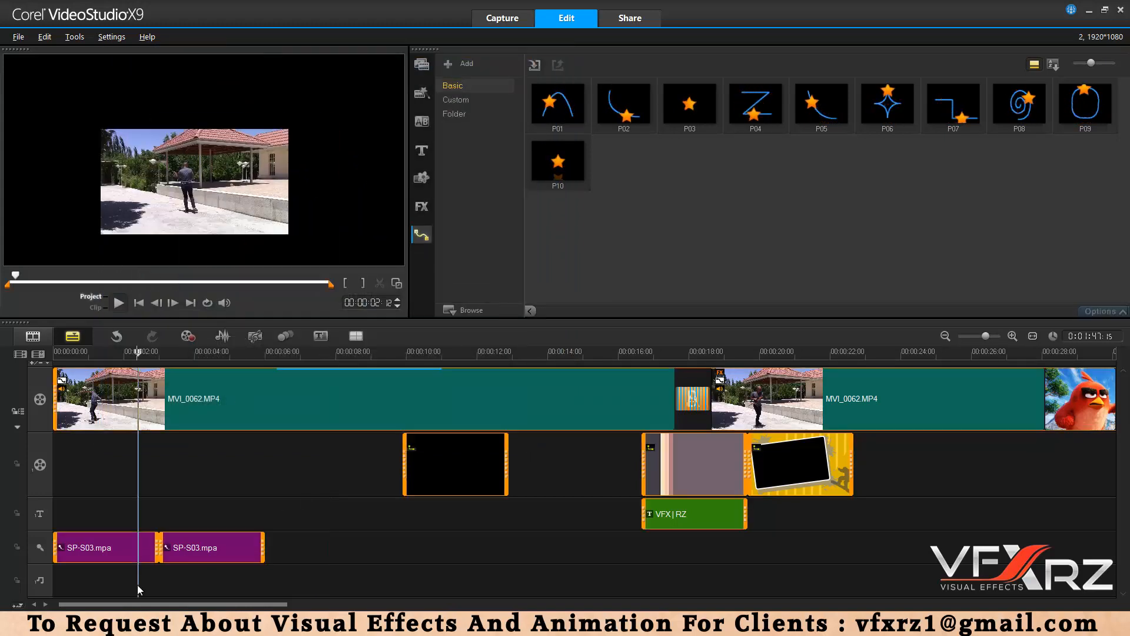
key(Delete)
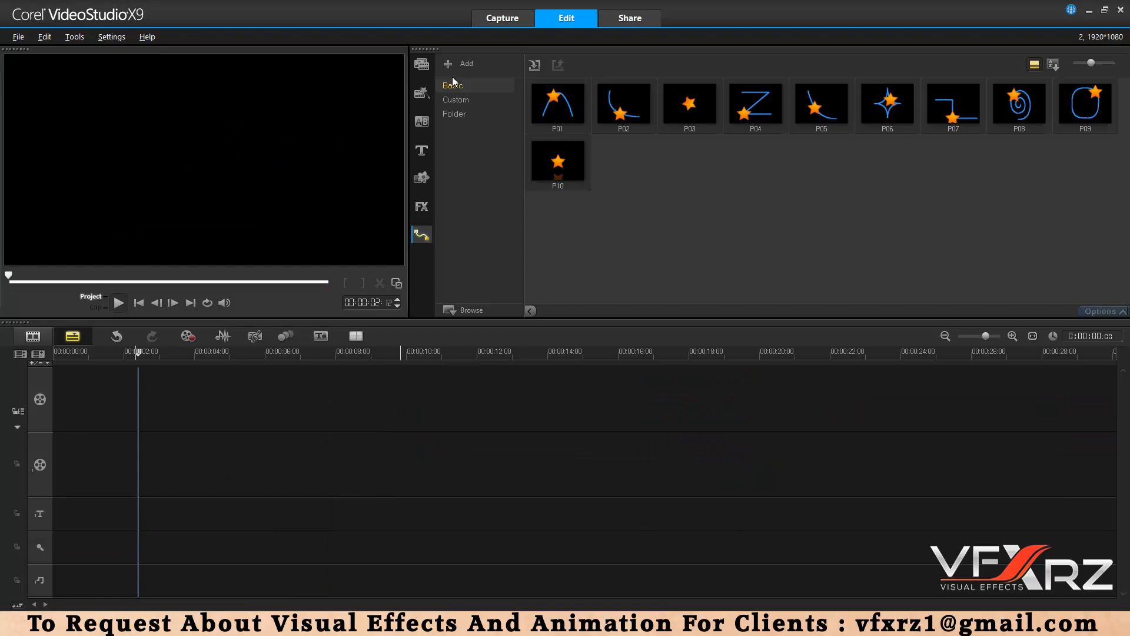
click(422, 65)
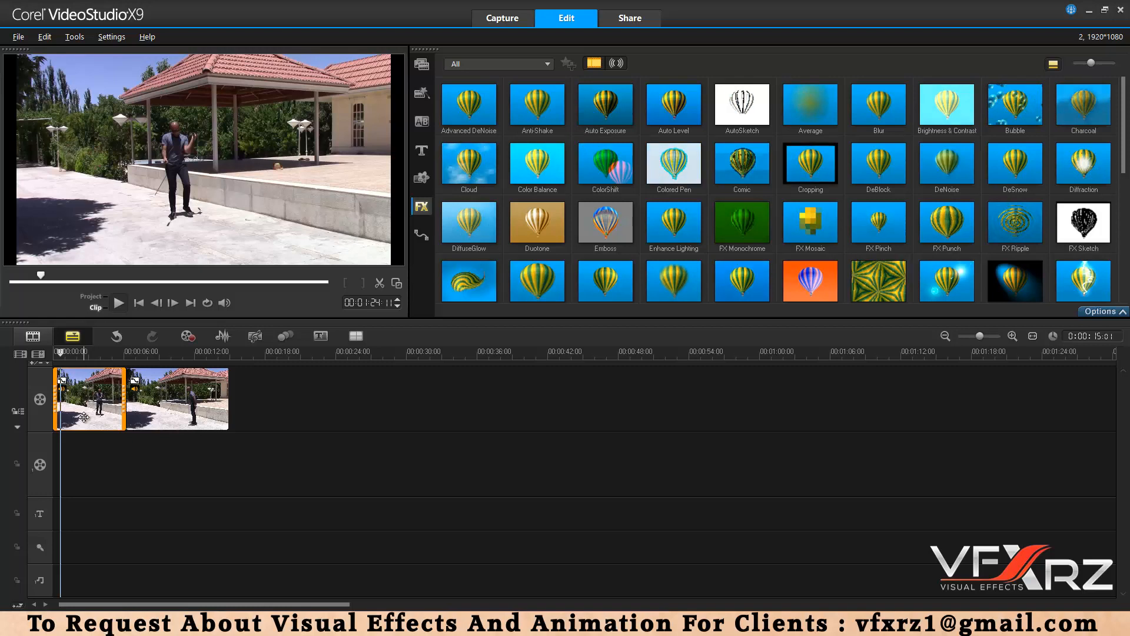
Customize the first clip's motion with a zoom keyframe at 0:00:01.12, size X 182 and Y 183, and play it back
click(47, 38)
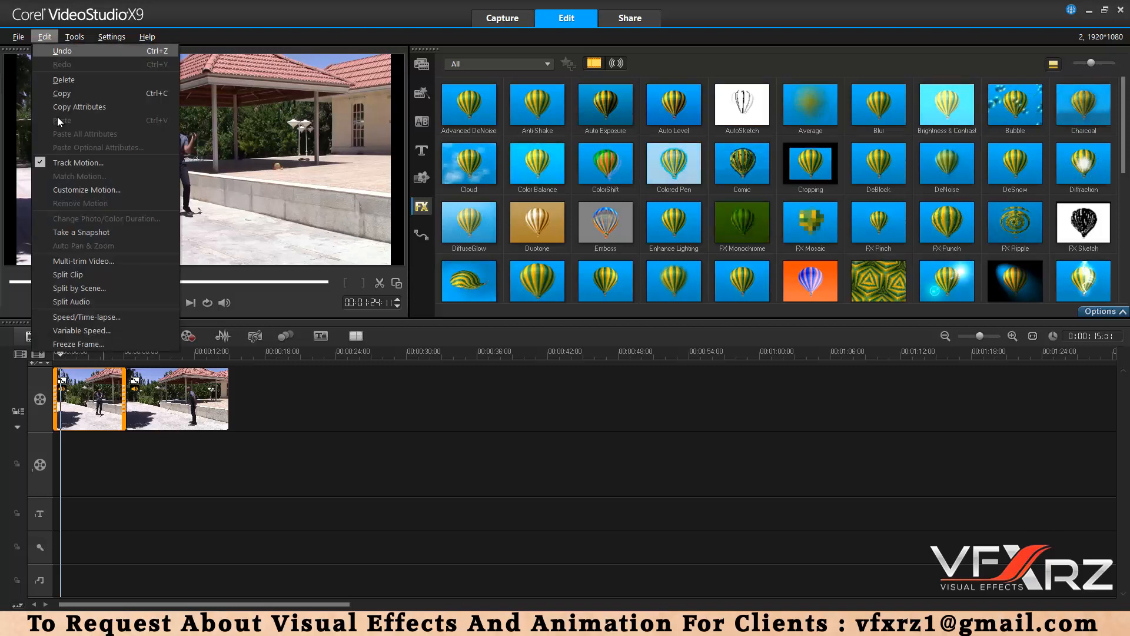
click(56, 188)
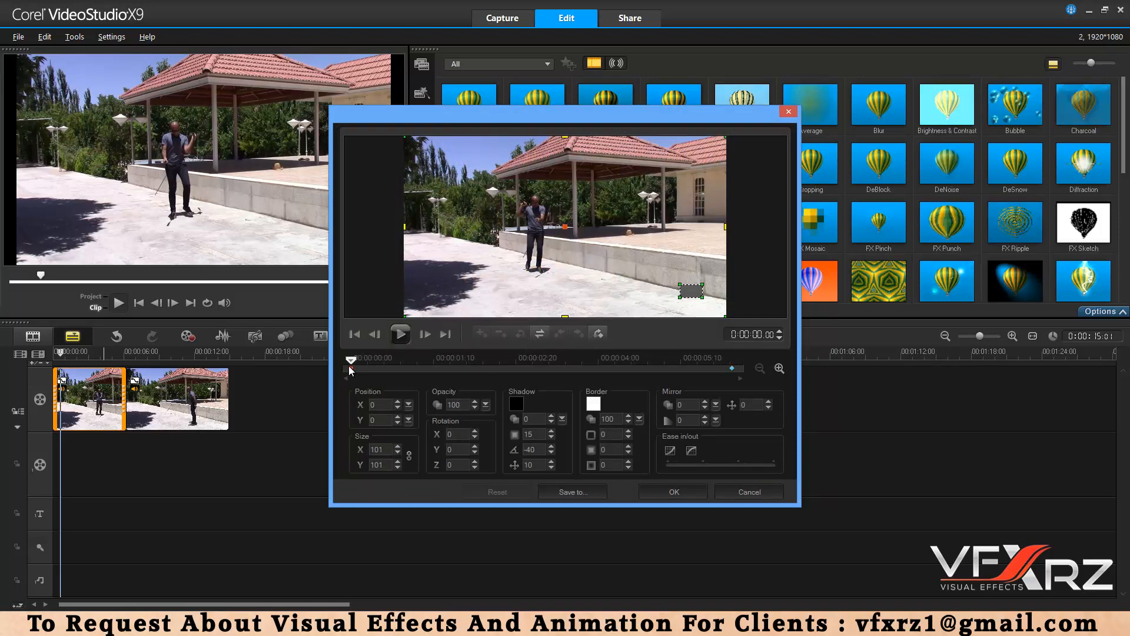
drag(351, 361, 438, 368)
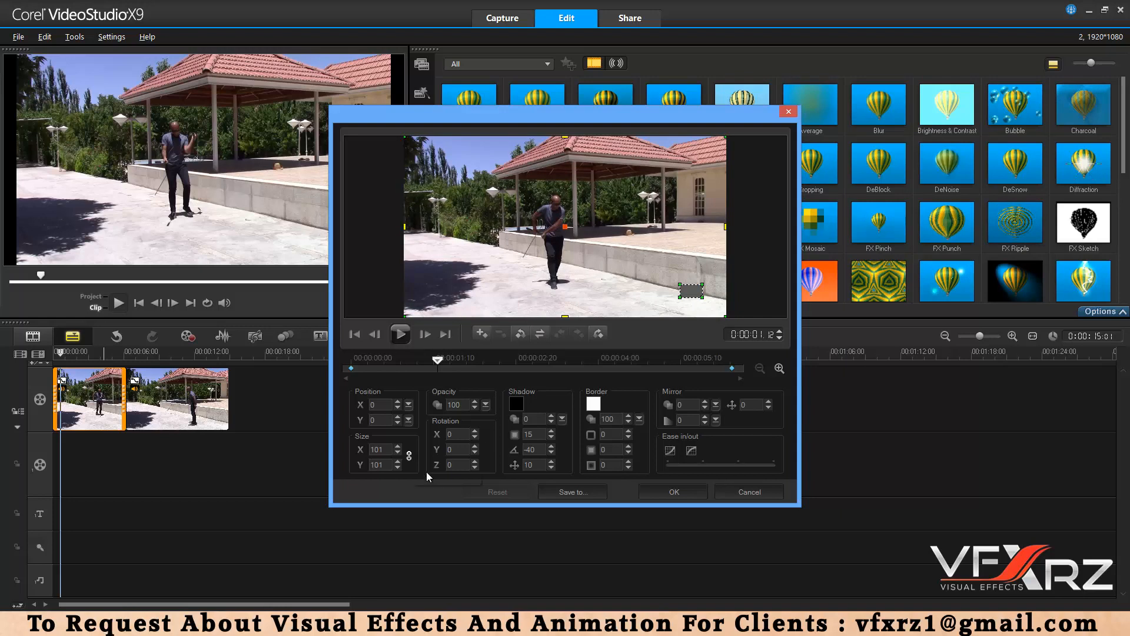
click(397, 446)
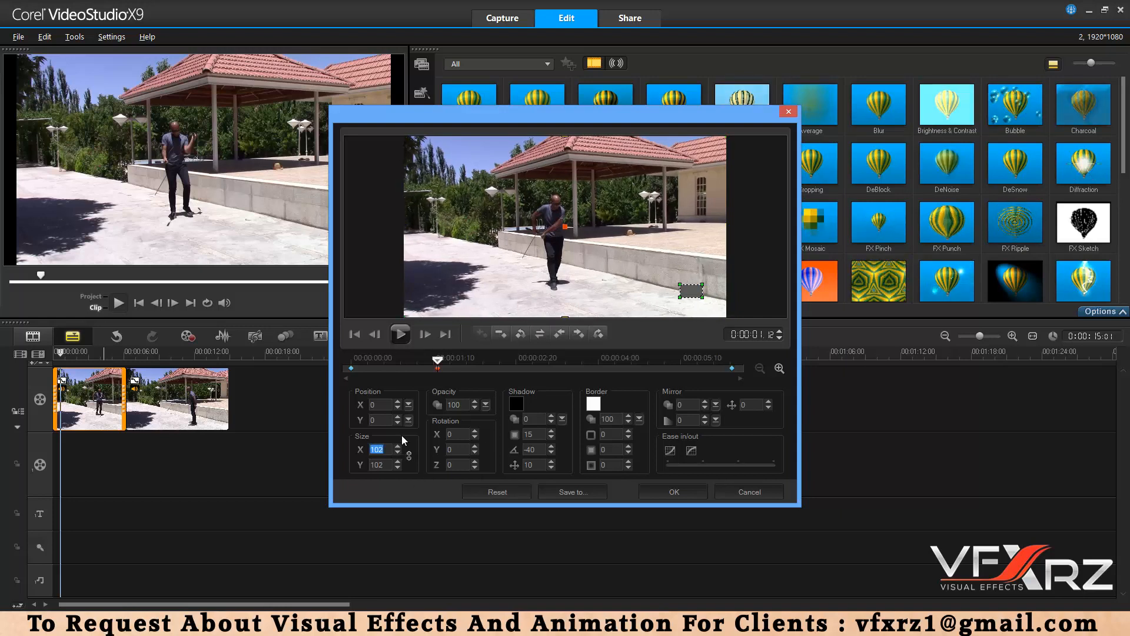
click(398, 446)
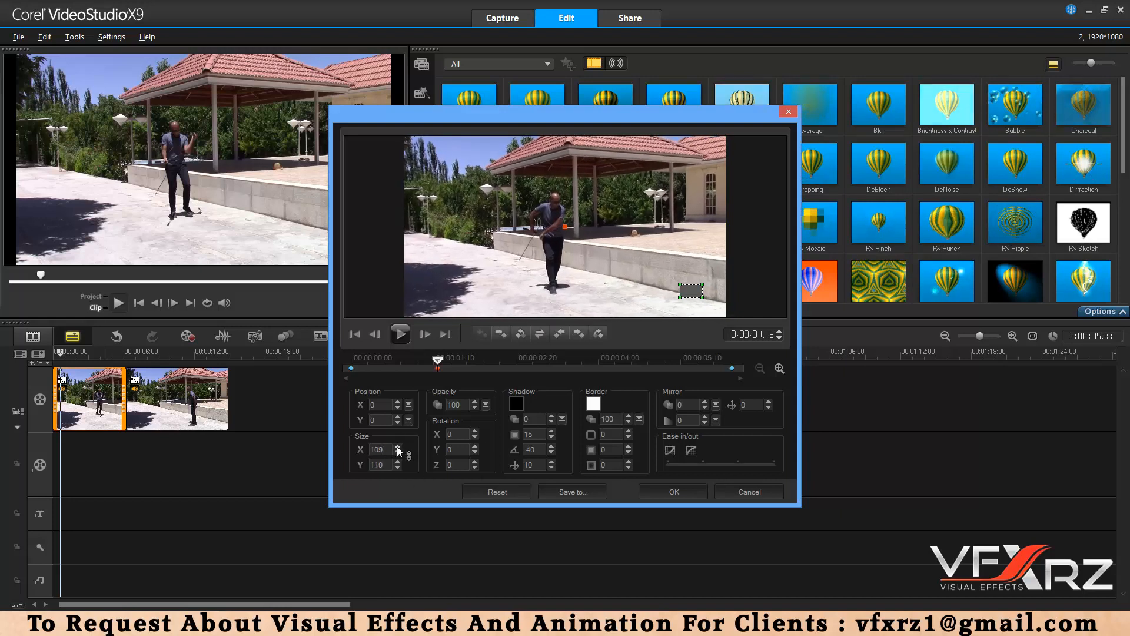
click(398, 446)
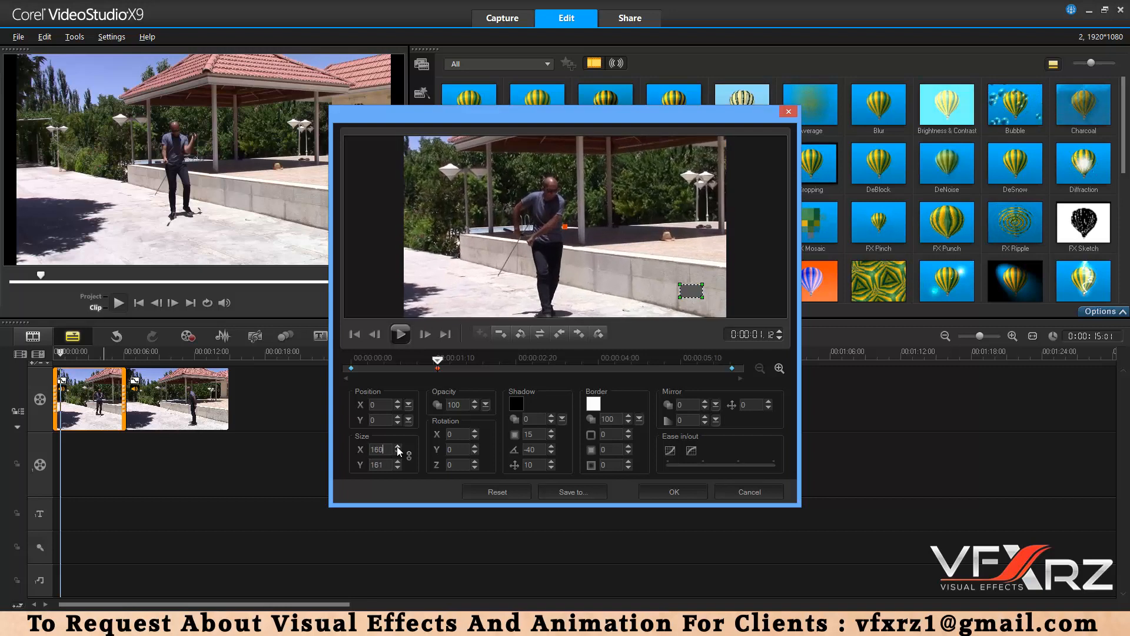
click(397, 446)
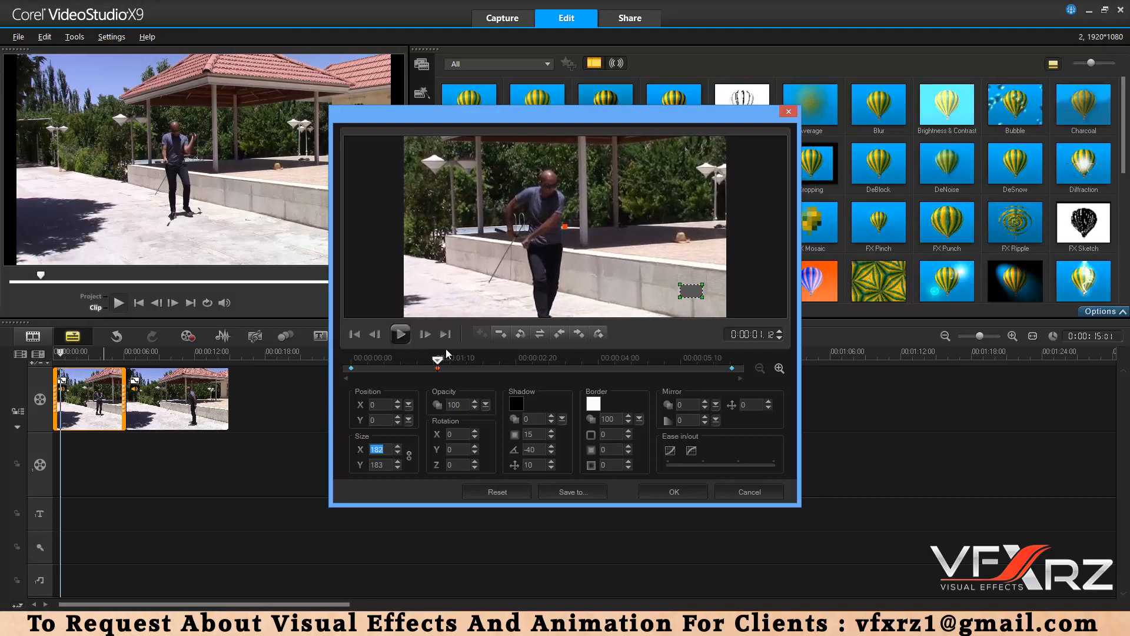
drag(438, 359, 342, 366)
click(408, 336)
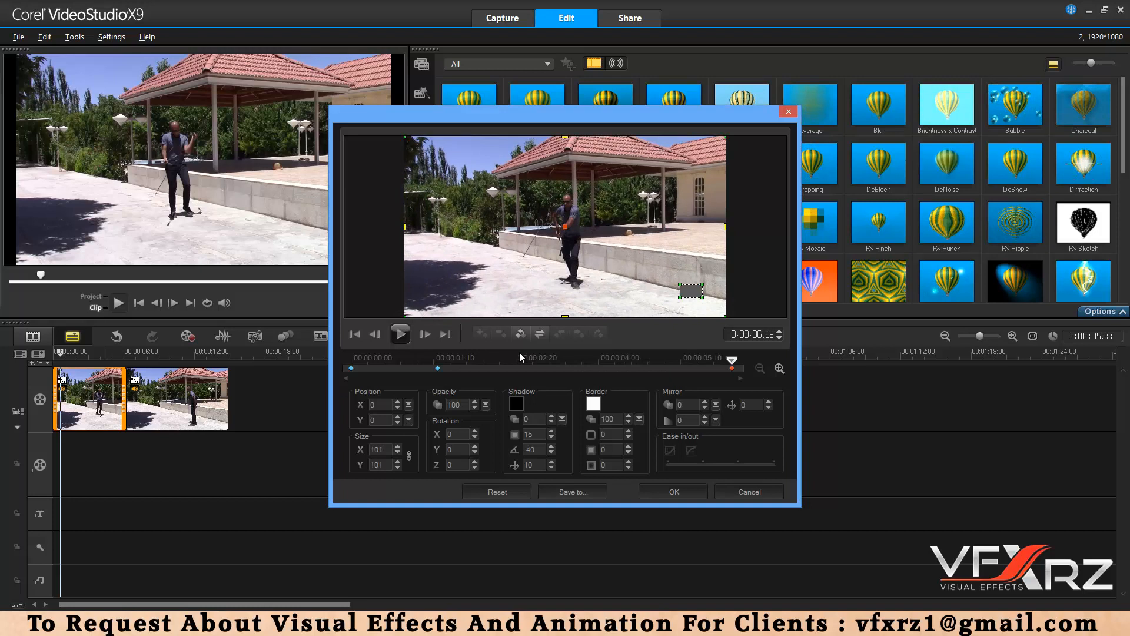
Add a motion keyframe at 0:00:02.19 with increased X and Y rotation and play back the tilt
drag(435, 361, 514, 352)
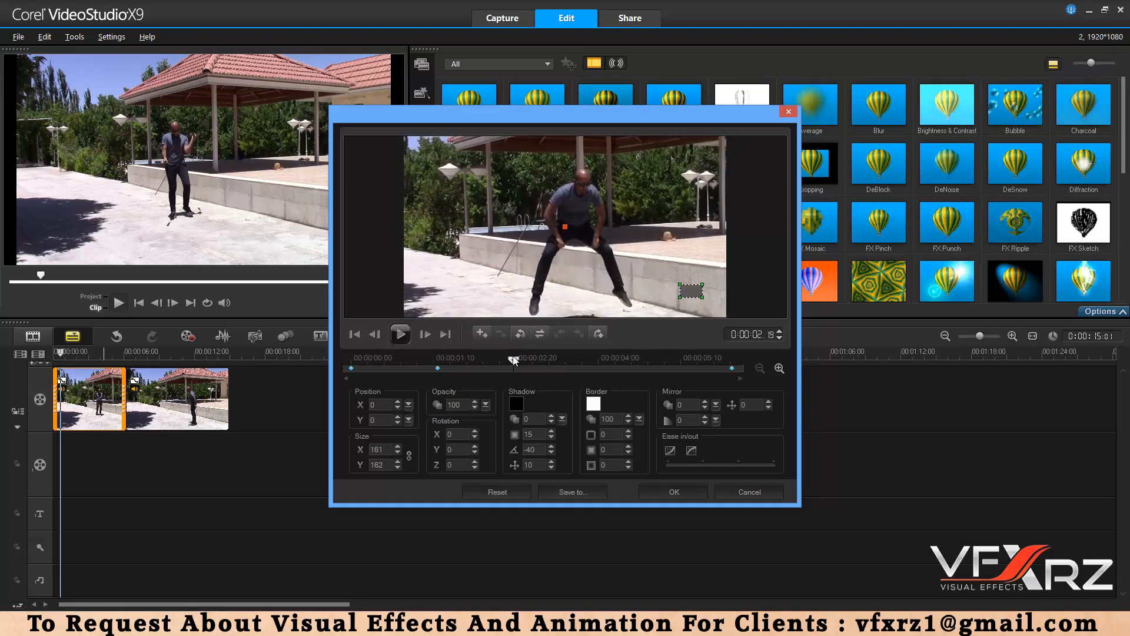
click(476, 431)
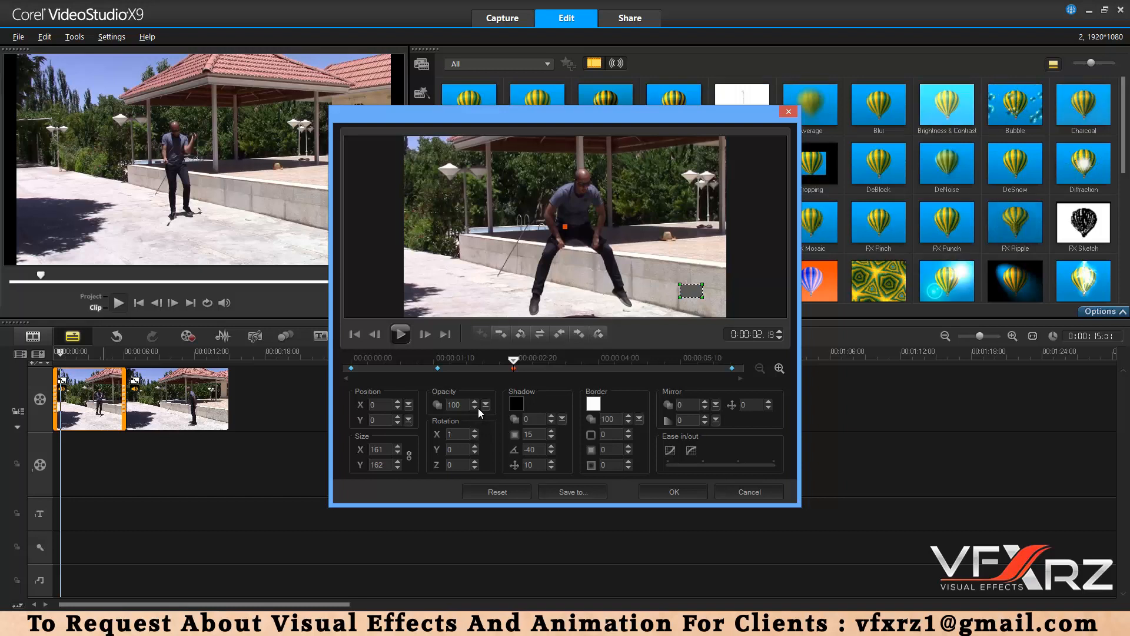
click(475, 431)
click(475, 431)
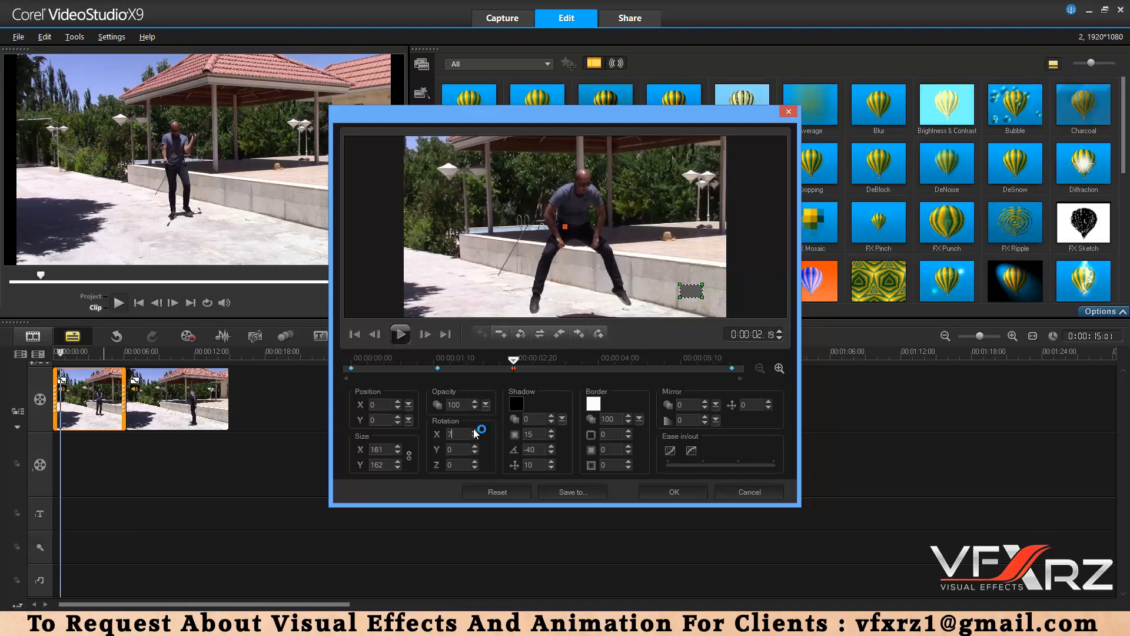
drag(475, 431, 476, 446)
drag(521, 361, 435, 361)
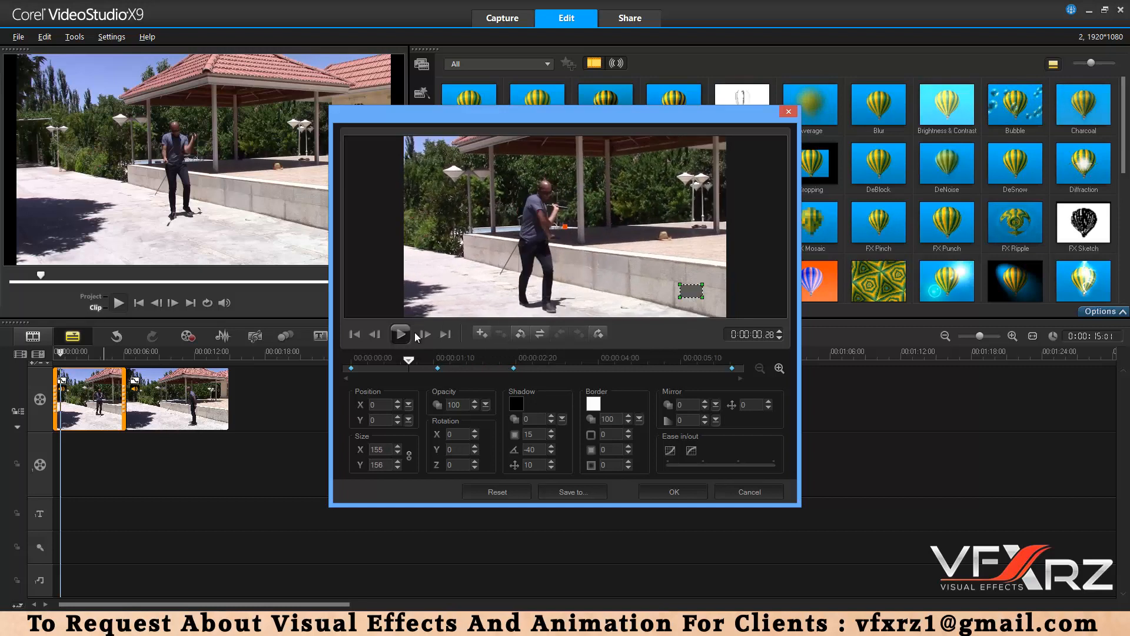
click(401, 334)
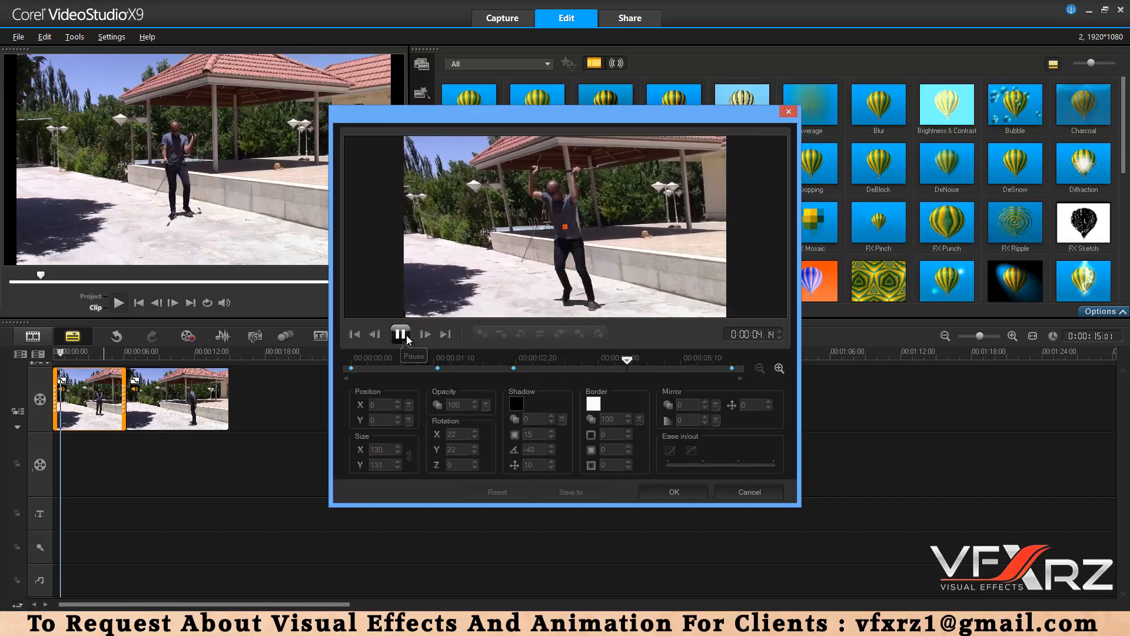
Lower the clip's opacity at 0:00:03.28 and set its border colour to red at 0:00:04.10
drag(494, 359, 595, 362)
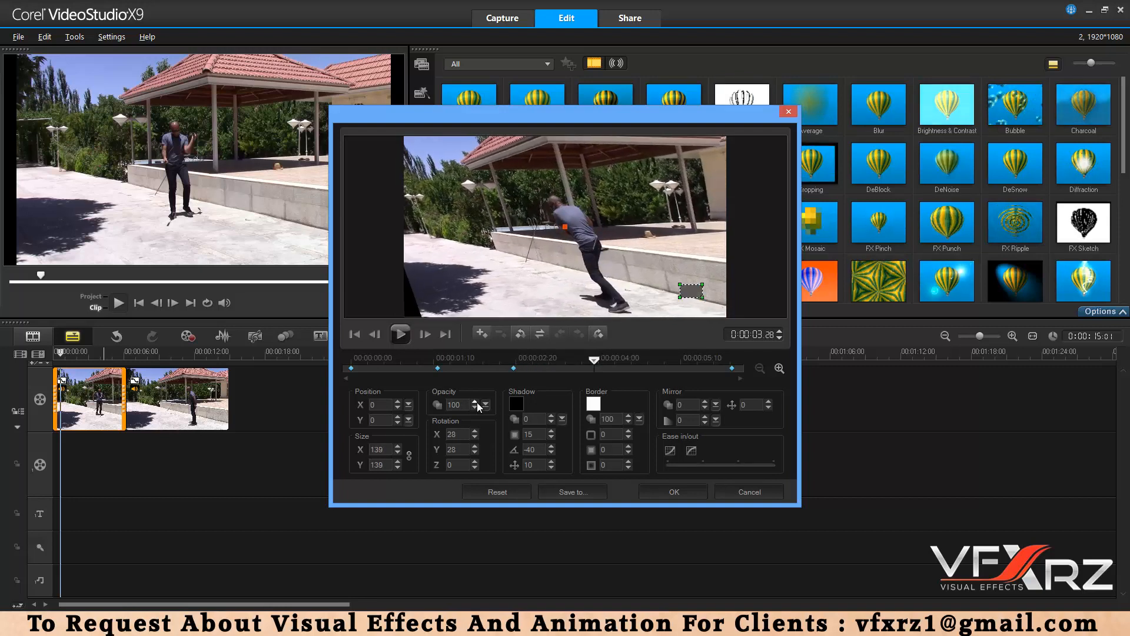
drag(485, 410, 449, 420)
drag(583, 363, 622, 367)
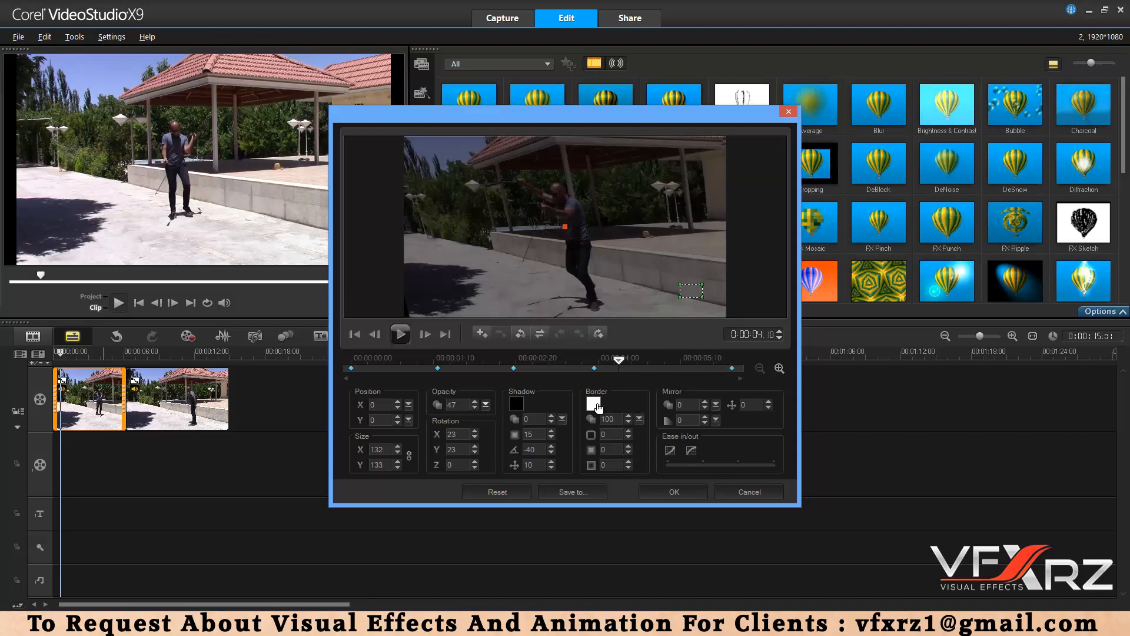
click(600, 404)
click(603, 431)
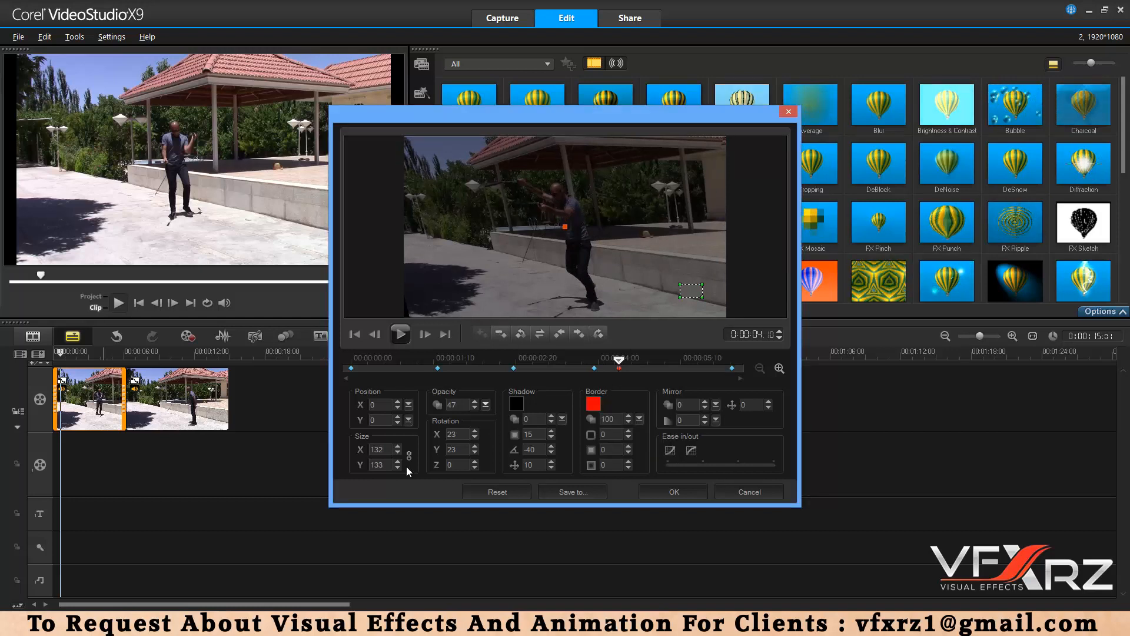
Reduce the clip's size at the 0:00:04.10 keyframe to 84 on both X and Y
click(397, 452)
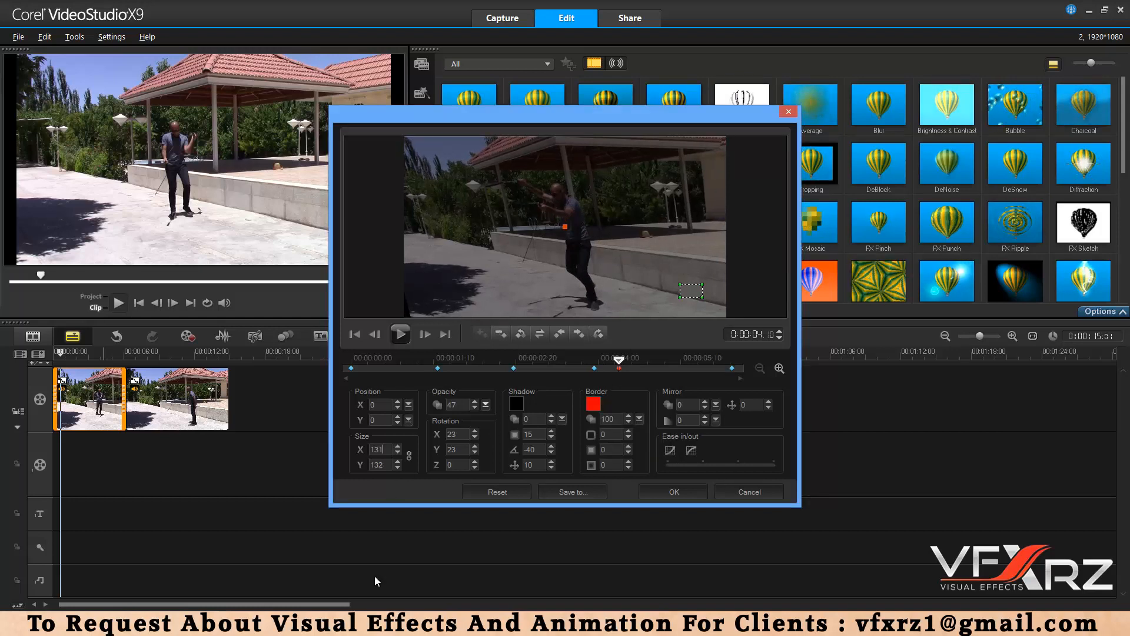
click(396, 453)
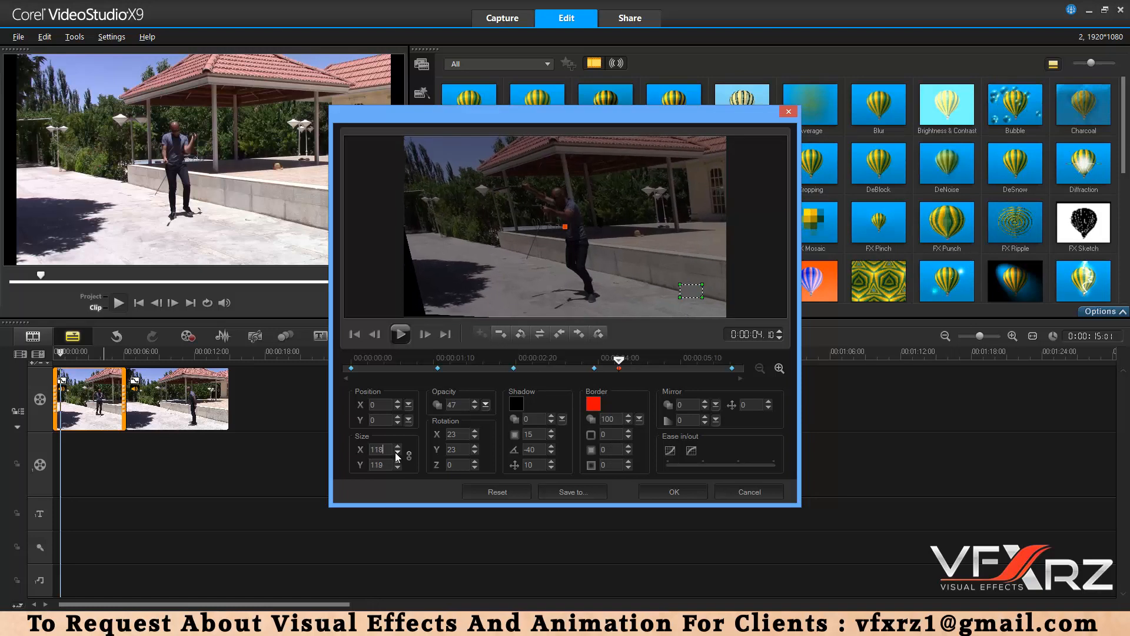
click(398, 452)
click(397, 452)
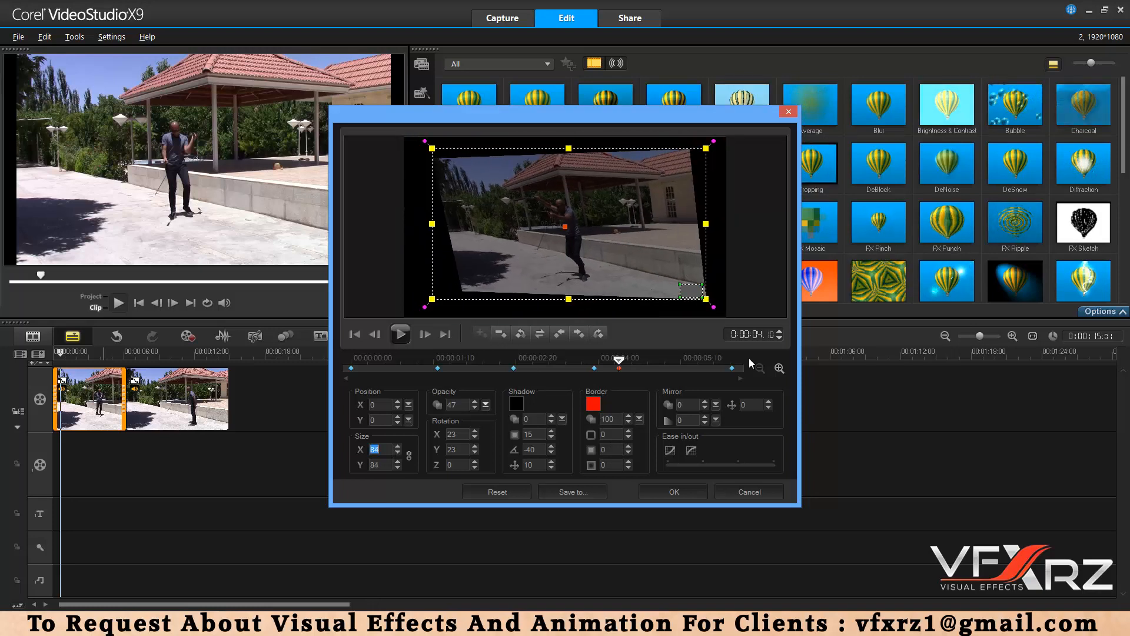
Set the red border's size to 9 at the current keyframe
click(628, 432)
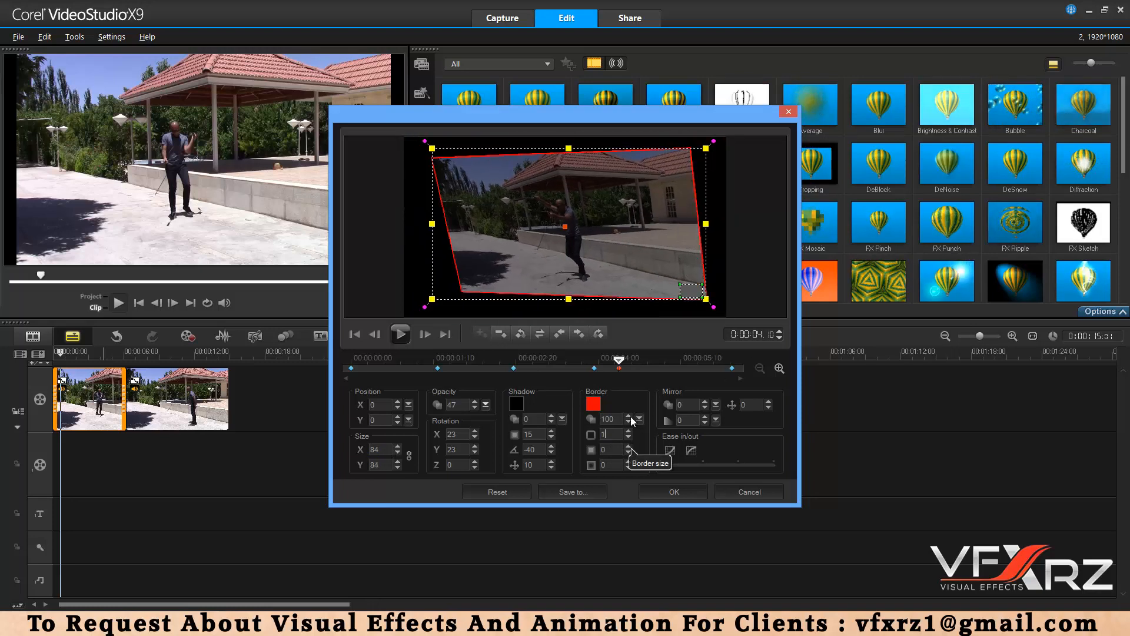
click(628, 431)
click(629, 432)
click(628, 432)
click(628, 431)
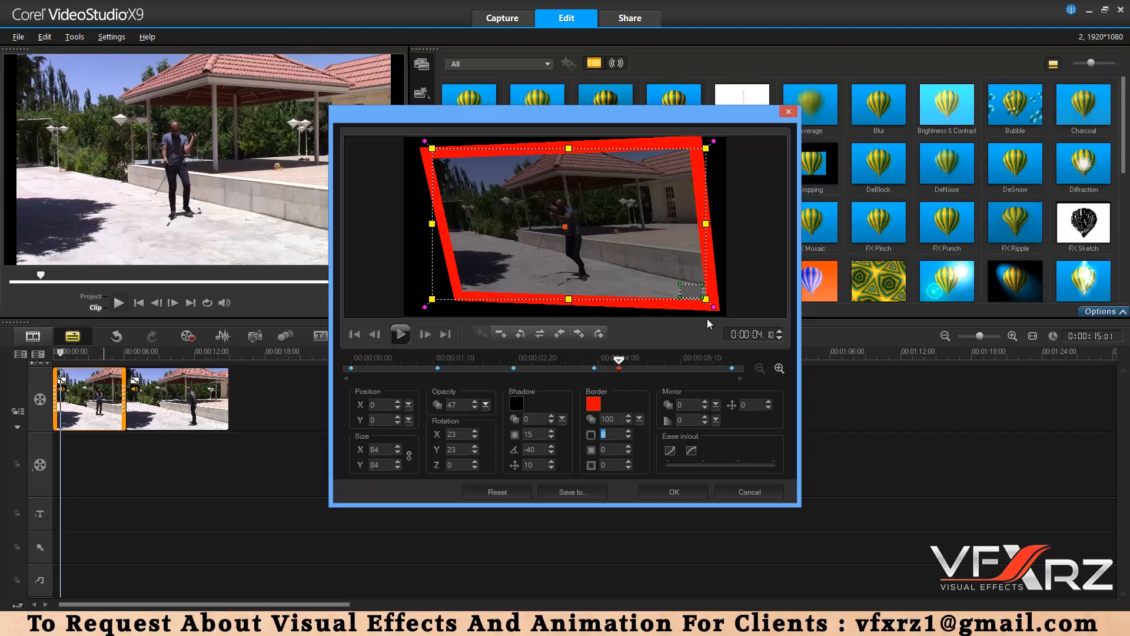
Soften the red border's edges with an outer blur of 5 and an inner blur of 9
click(629, 447)
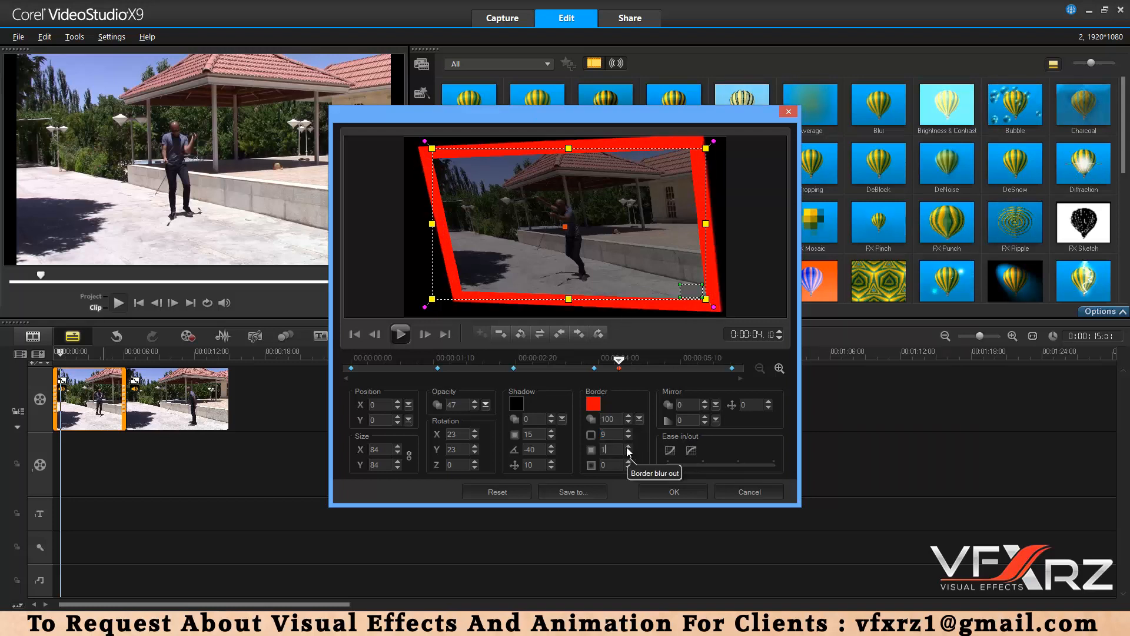
click(628, 447)
click(628, 447)
click(628, 447)
click(628, 447)
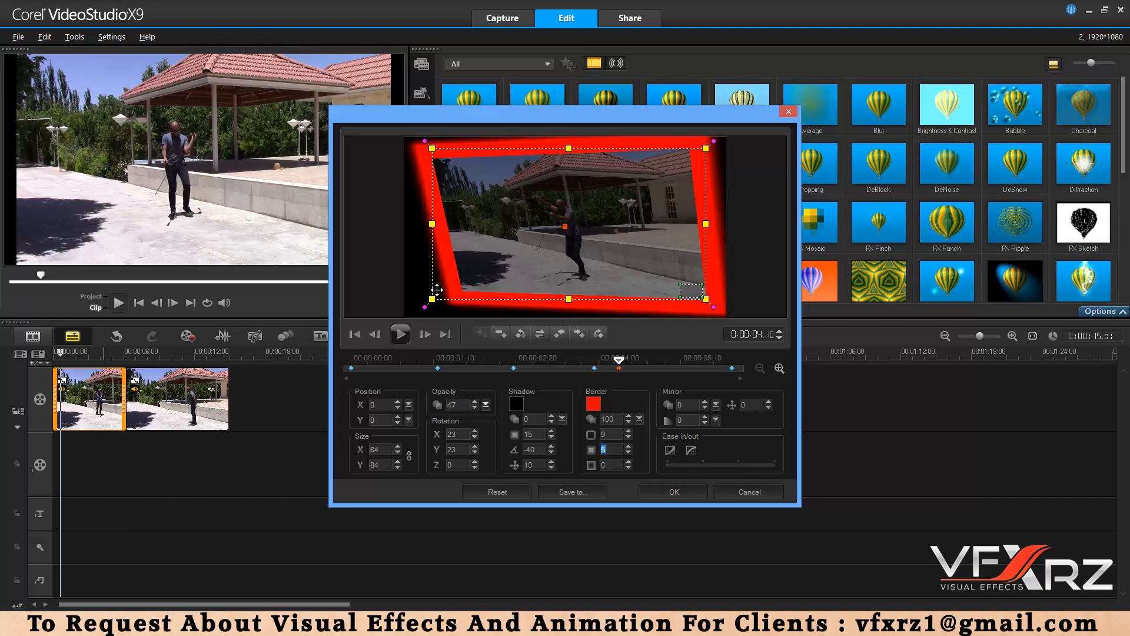
click(628, 462)
click(628, 462)
click(628, 462)
click(628, 462)
click(628, 462)
click(629, 462)
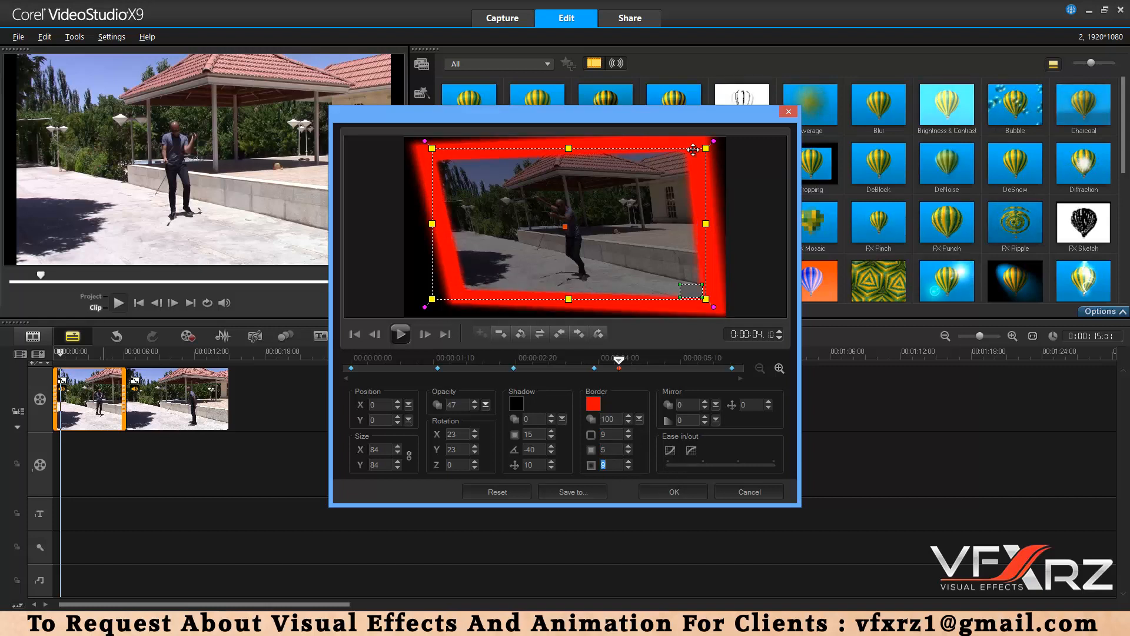
Shrink the clip to size 45 on both axes and move it to position X -3, Y 29 at the 0:00:04.10 keyframe
mouse_move(625, 360)
mouse_down()
mouse_move(545, 360)
mouse_move(715, 362)
mouse_move(619, 367)
mouse_up()
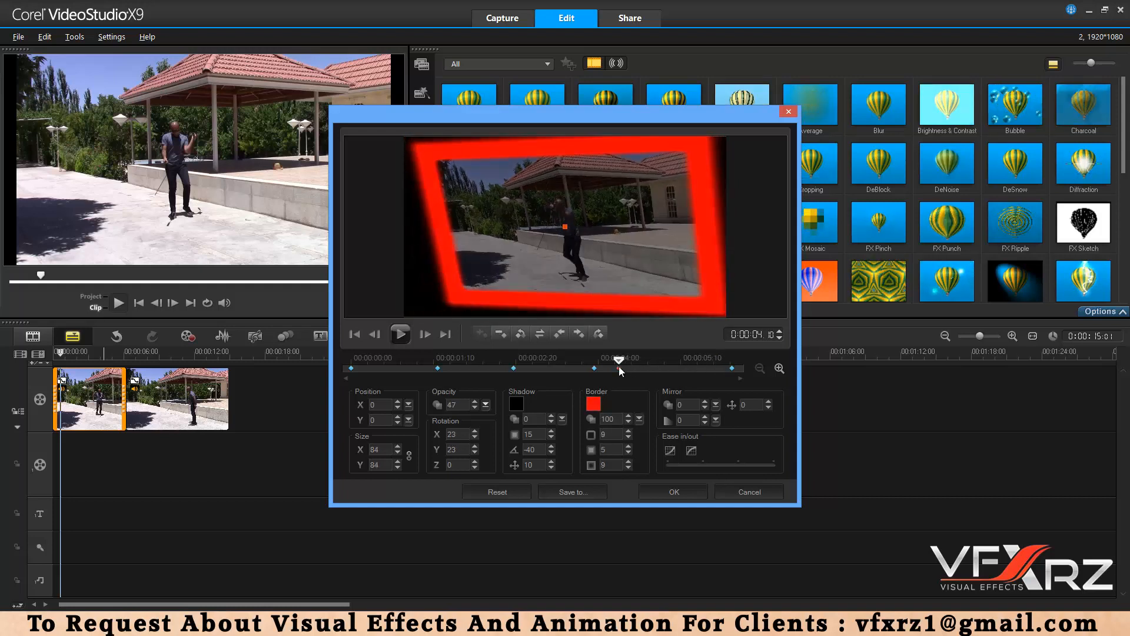
click(398, 452)
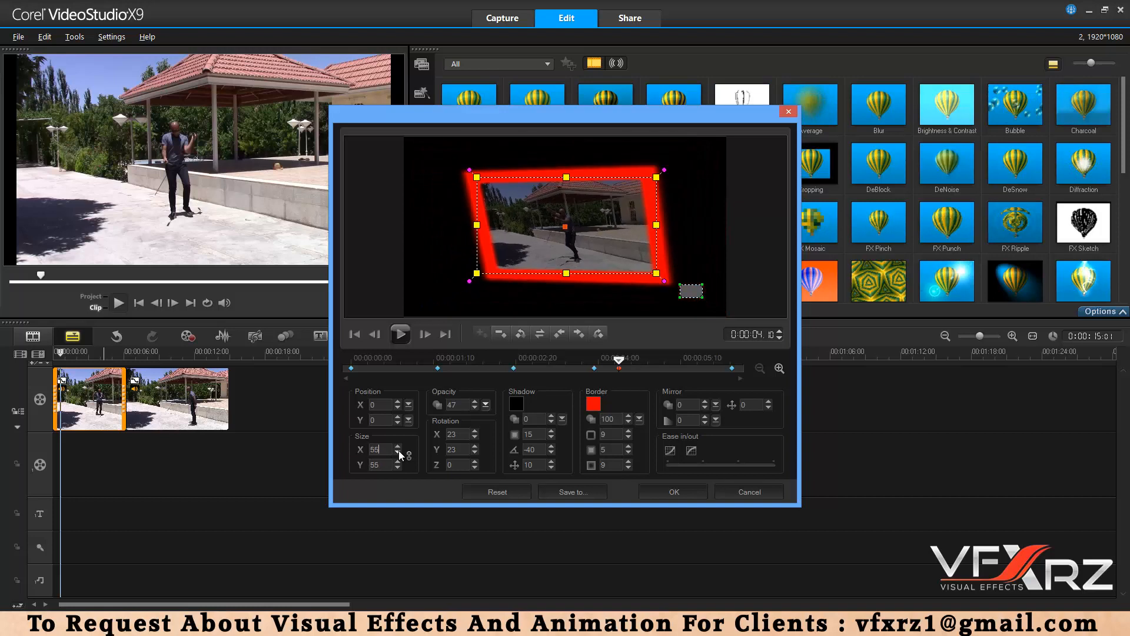
drag(608, 232, 602, 206)
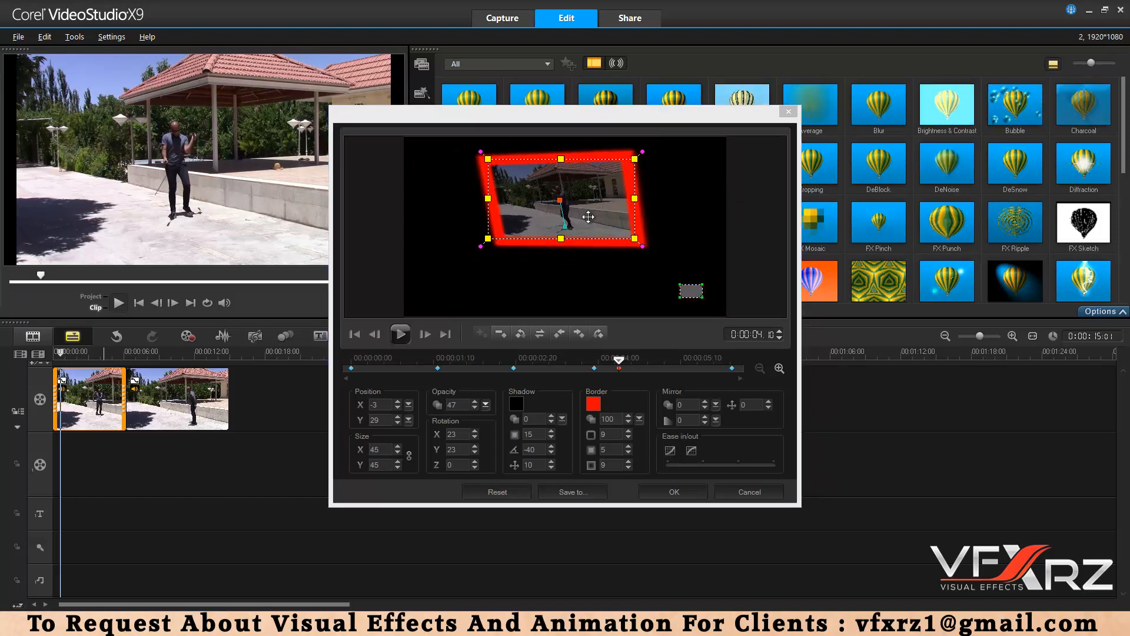
Add a mirror reflection below the clip with opacity 39 and fade out 62
click(716, 405)
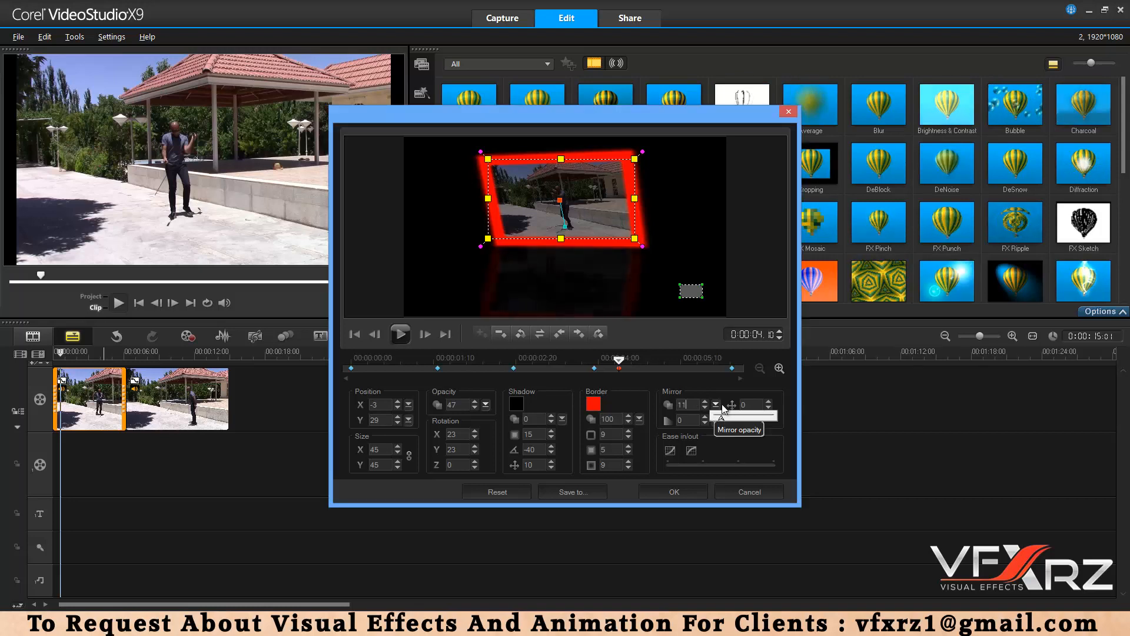
drag(715, 415, 739, 415)
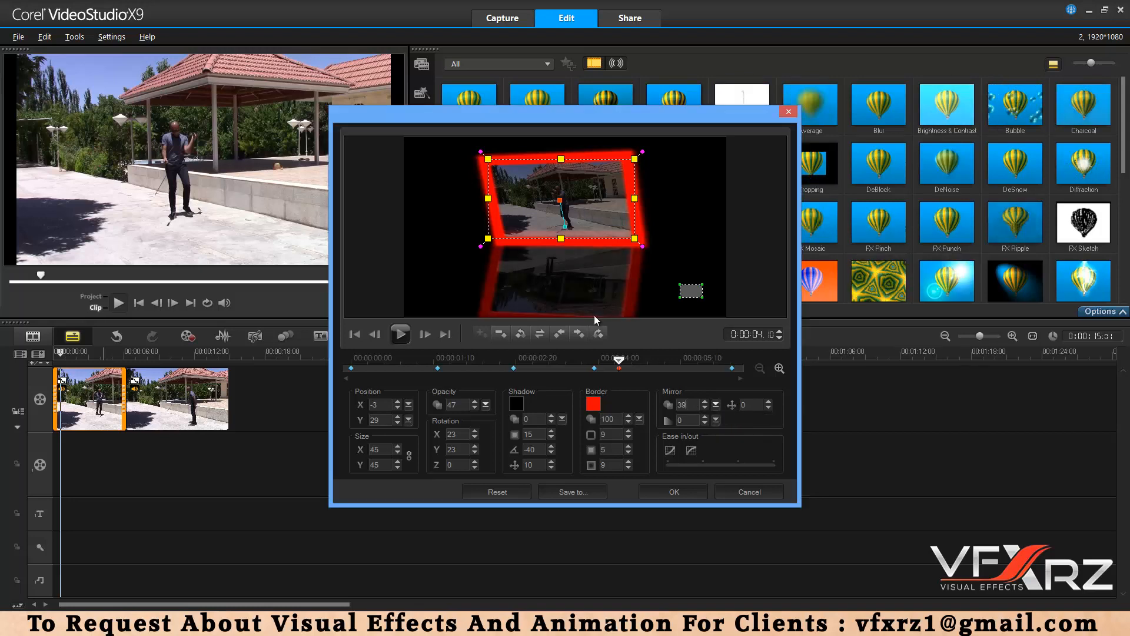
click(716, 419)
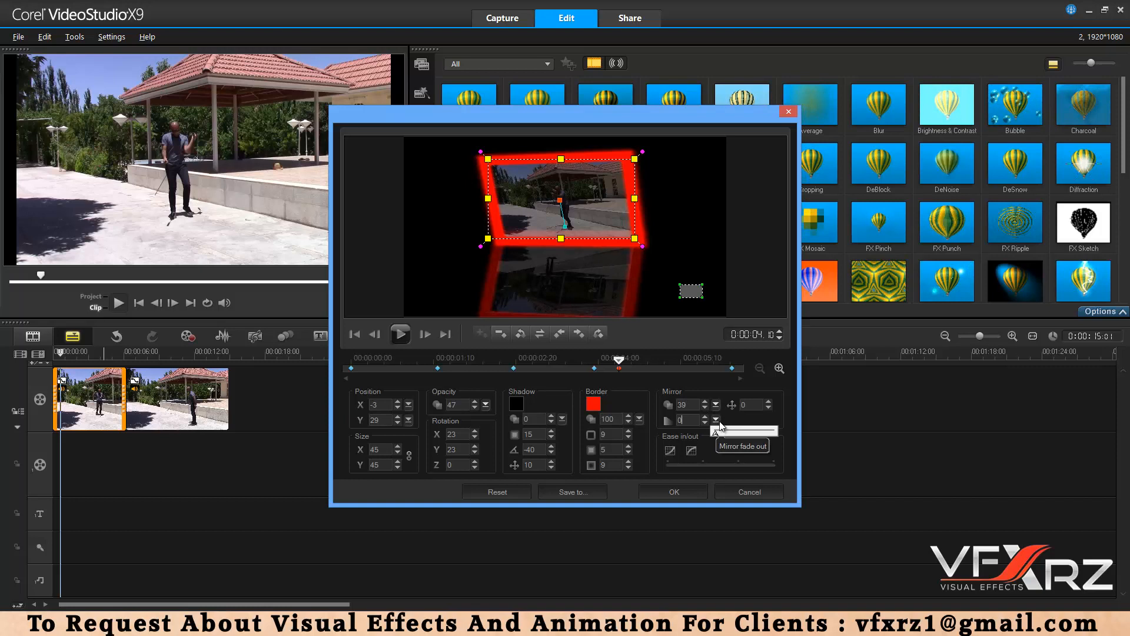
drag(714, 430, 751, 431)
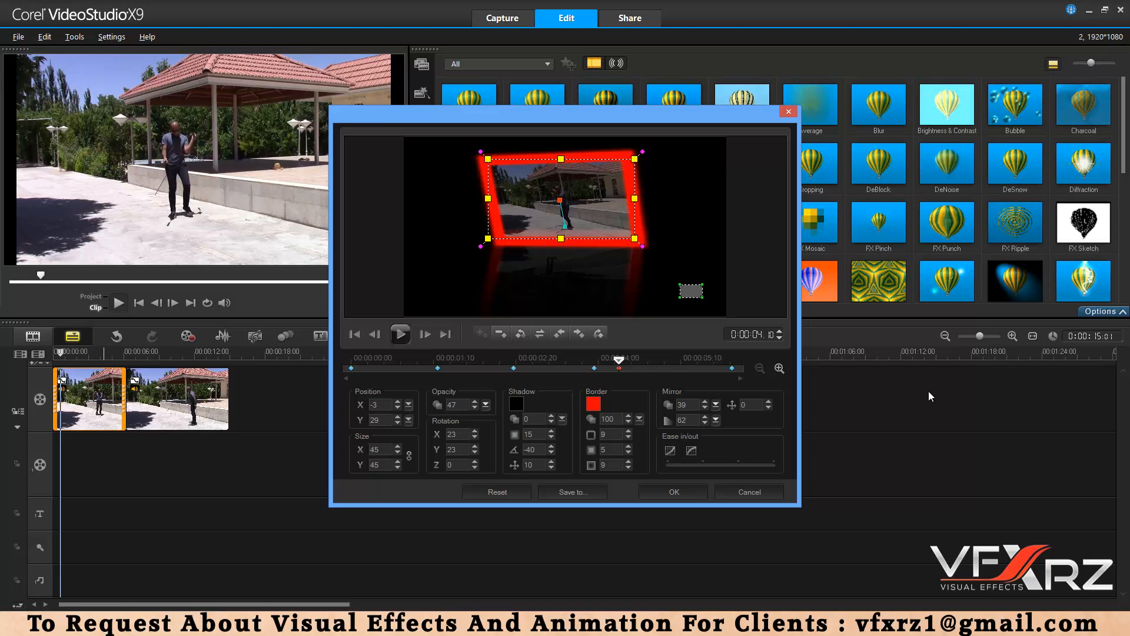
Try larger mirror distances for the reflection and return the distance to 0
click(769, 402)
click(768, 402)
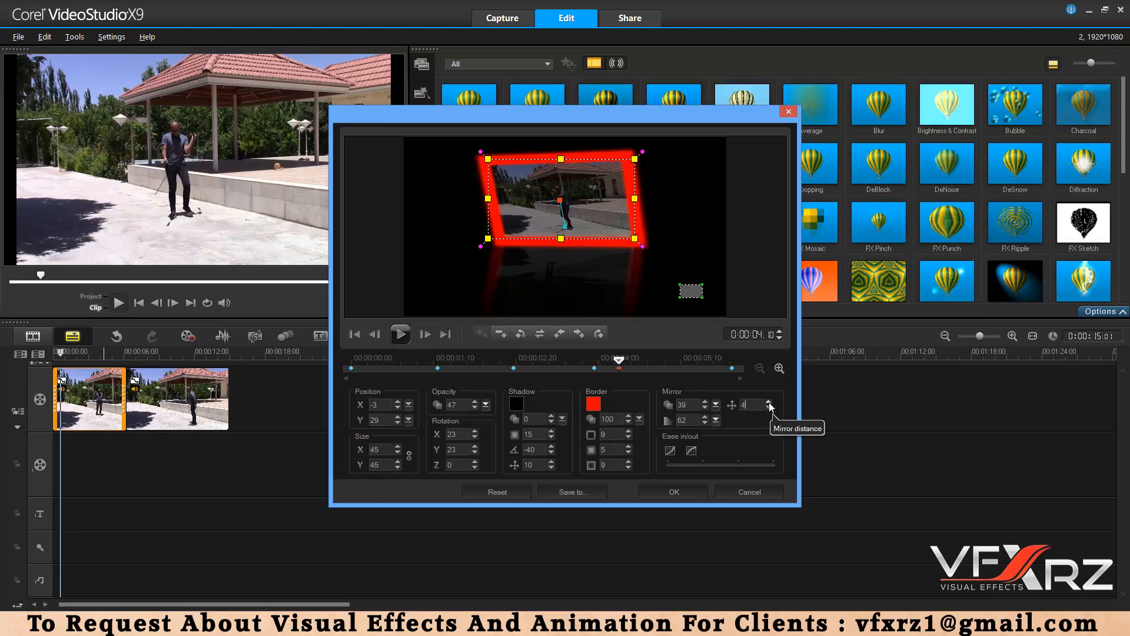
click(768, 408)
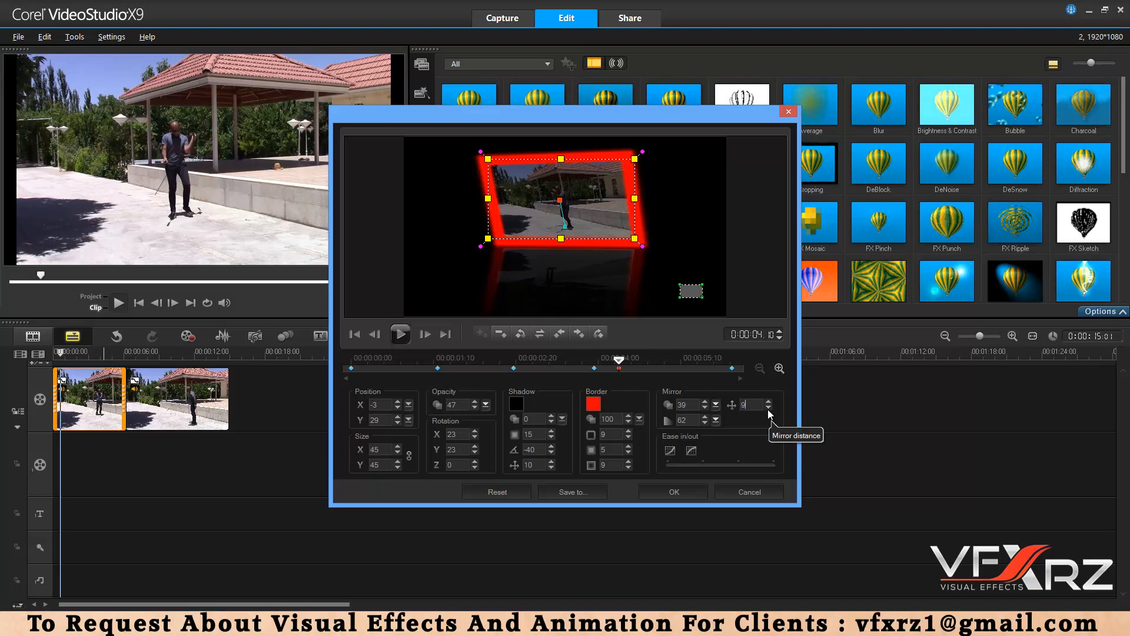
click(768, 409)
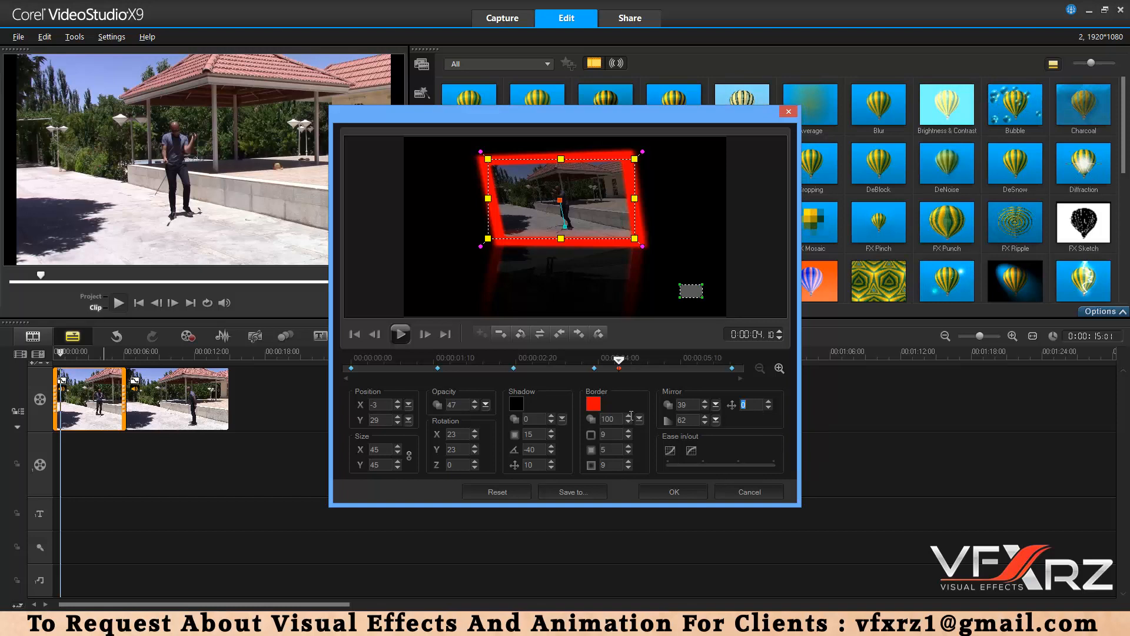
Apply the customized motion, play the project from its start, and return the playhead to the beginning of the timeline
click(675, 492)
drag(62, 353, 53, 354)
click(124, 306)
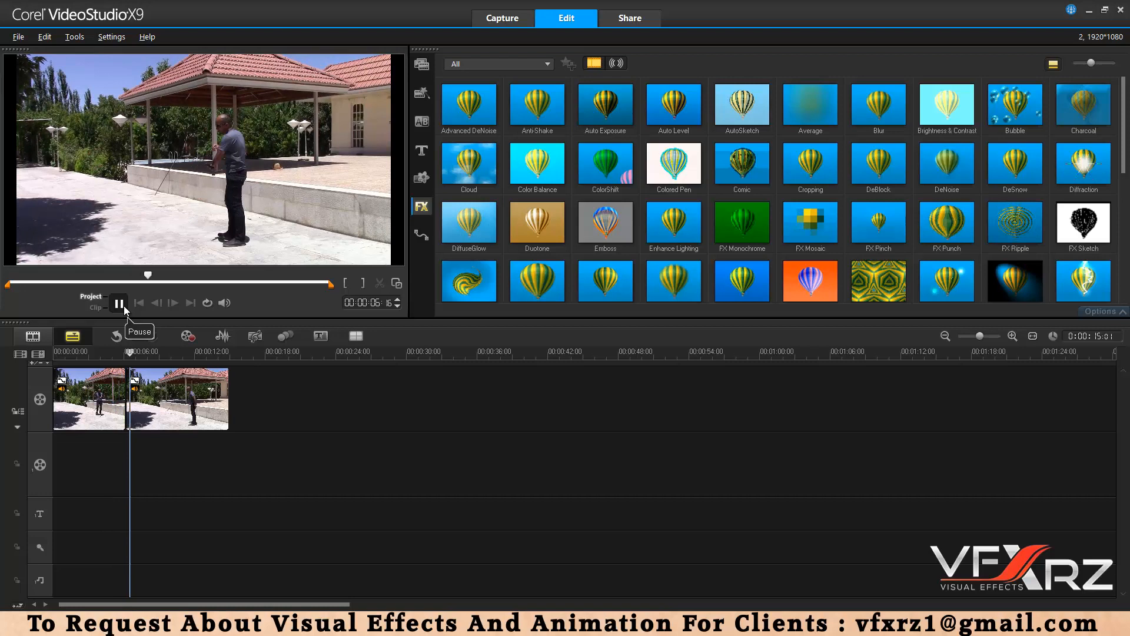
click(124, 306)
drag(127, 352, 59, 351)
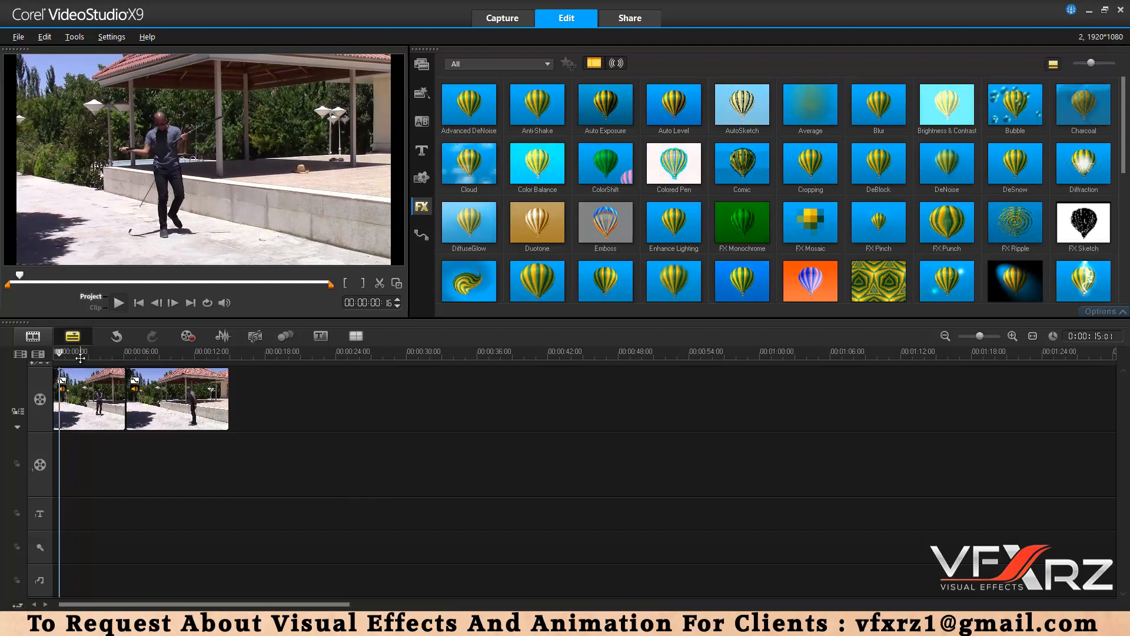
Undo the last change and place the playhead at 00:00:03:01 within the first clip
key(ctrl+z)
drag(67, 355, 460, 368)
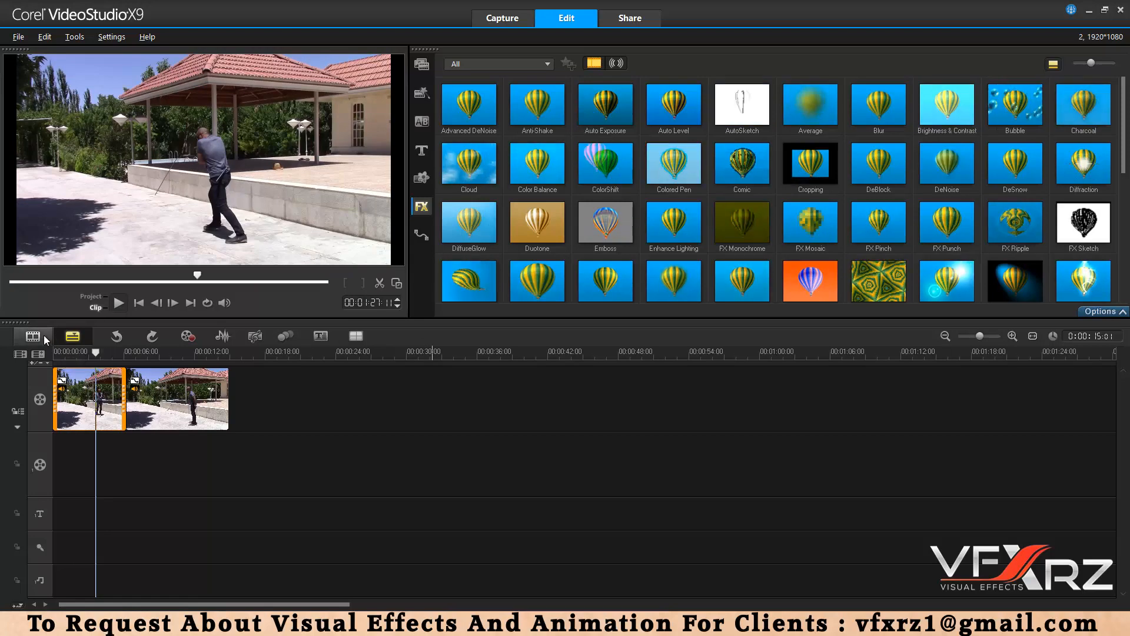
click(308, 454)
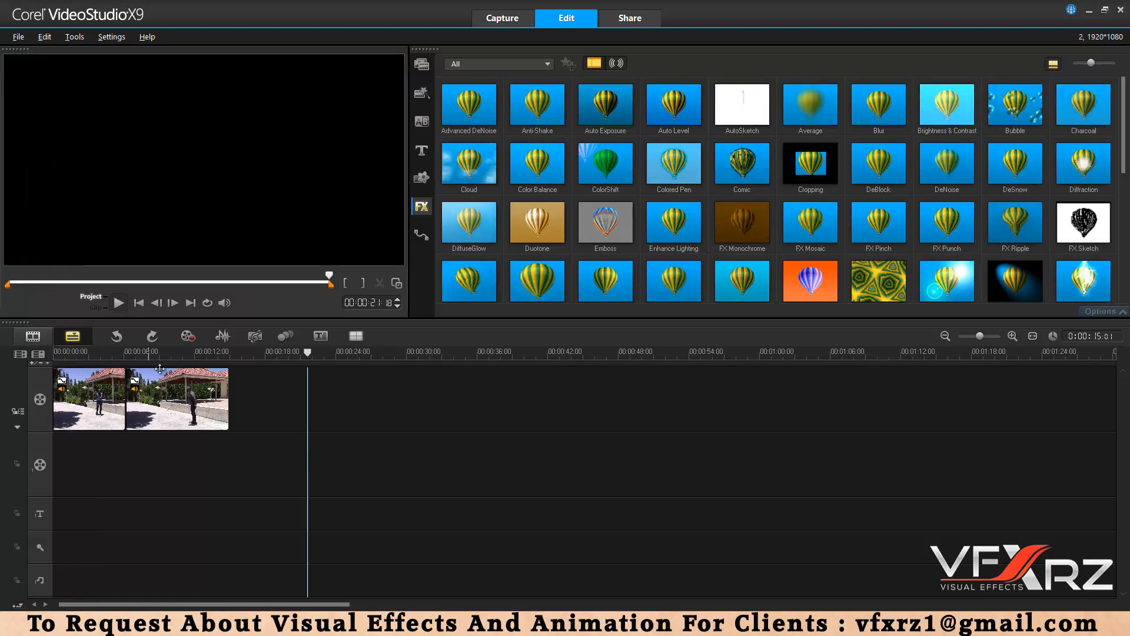
click(91, 352)
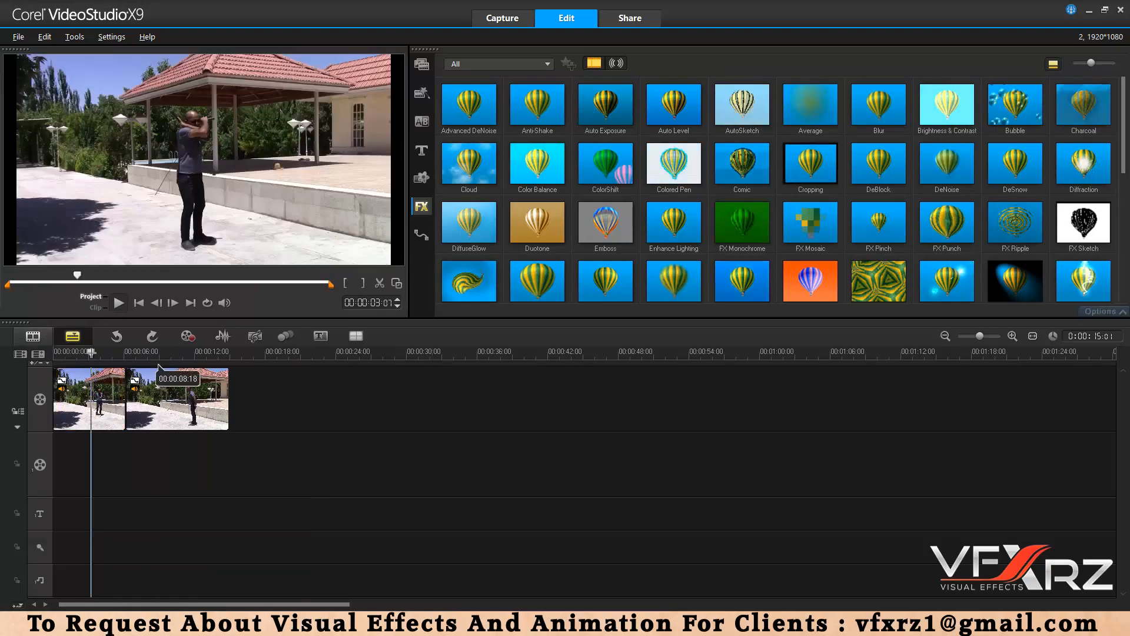
Switch to the storyboard view and add the Angry Birds image from the media library as the third clip
click(47, 335)
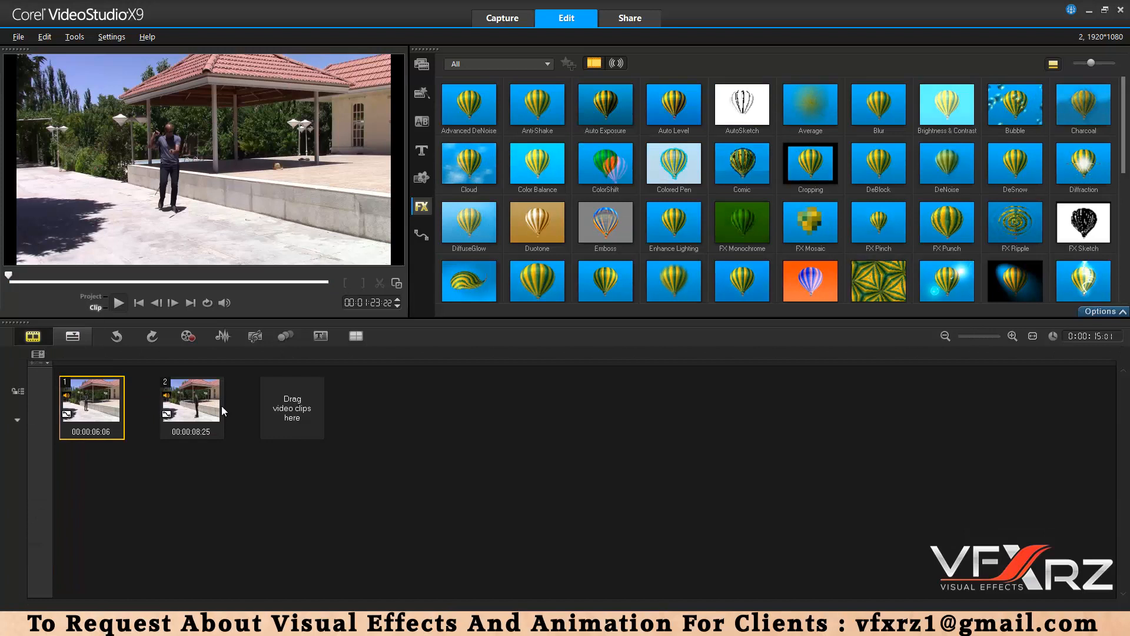
click(222, 411)
click(304, 398)
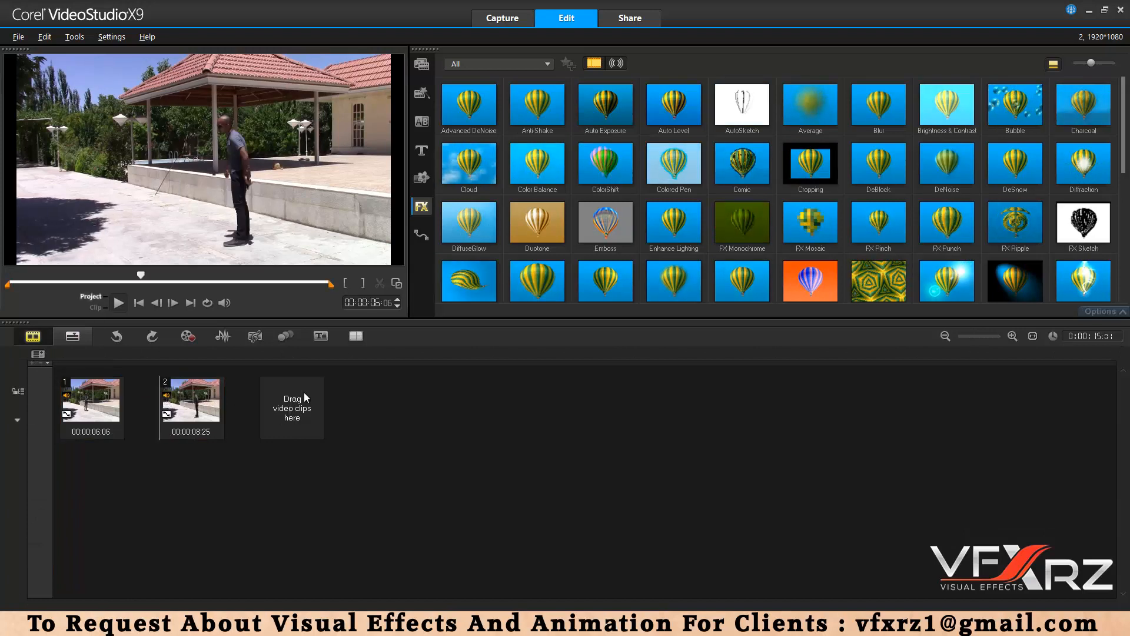
click(422, 65)
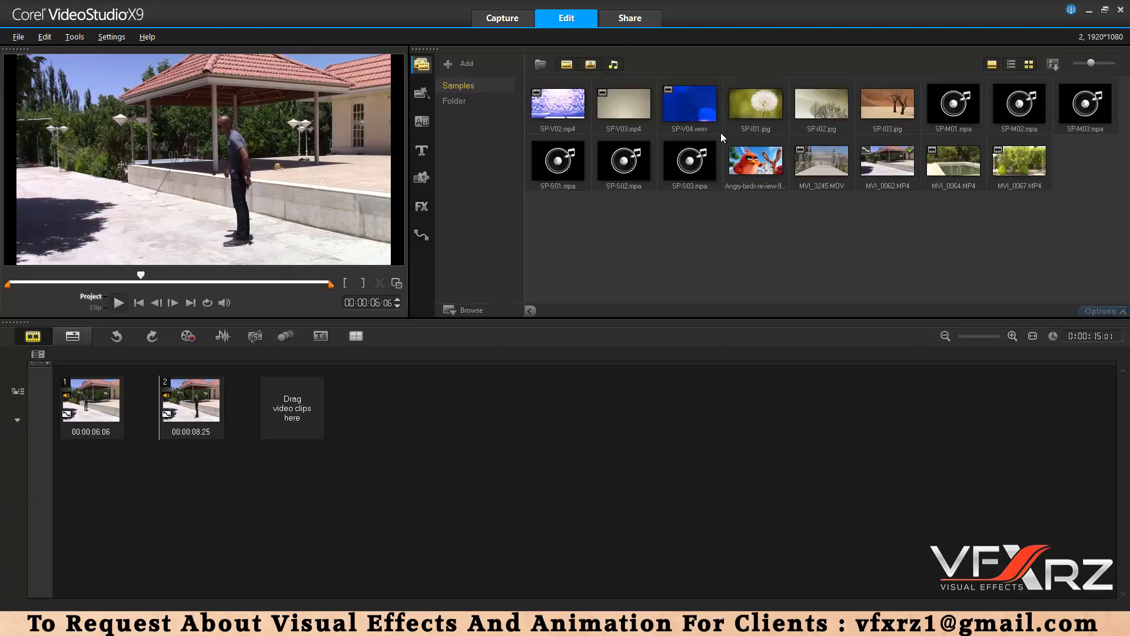
click(755, 160)
drag(755, 160, 285, 401)
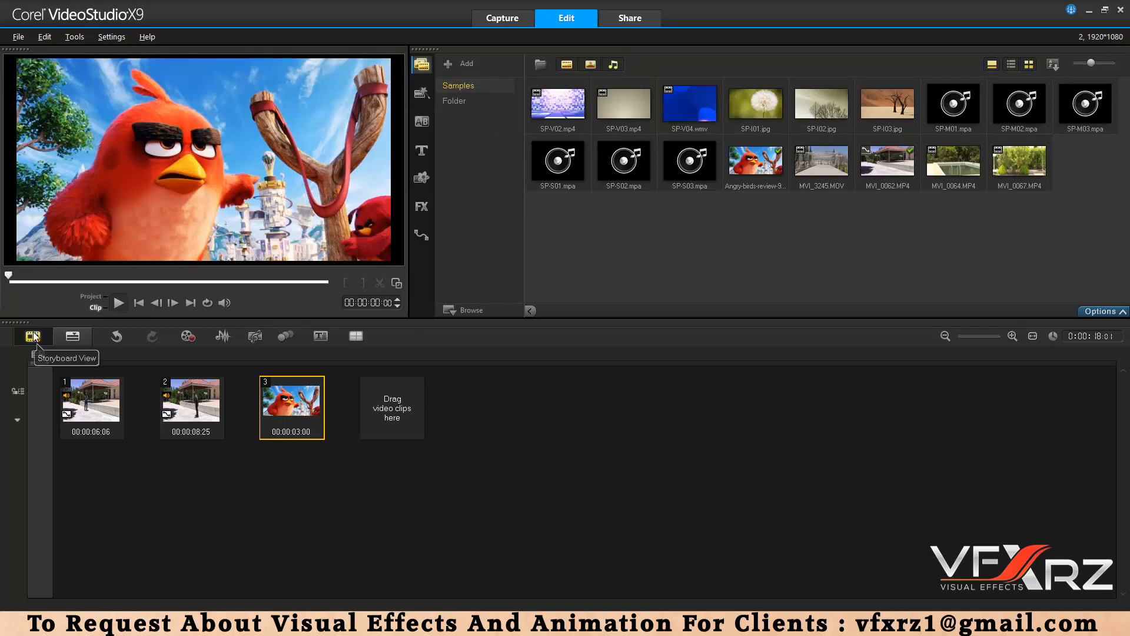
Return to the timeline view and move the playhead to 00:00:11:04 in the second clip
click(78, 338)
click(107, 351)
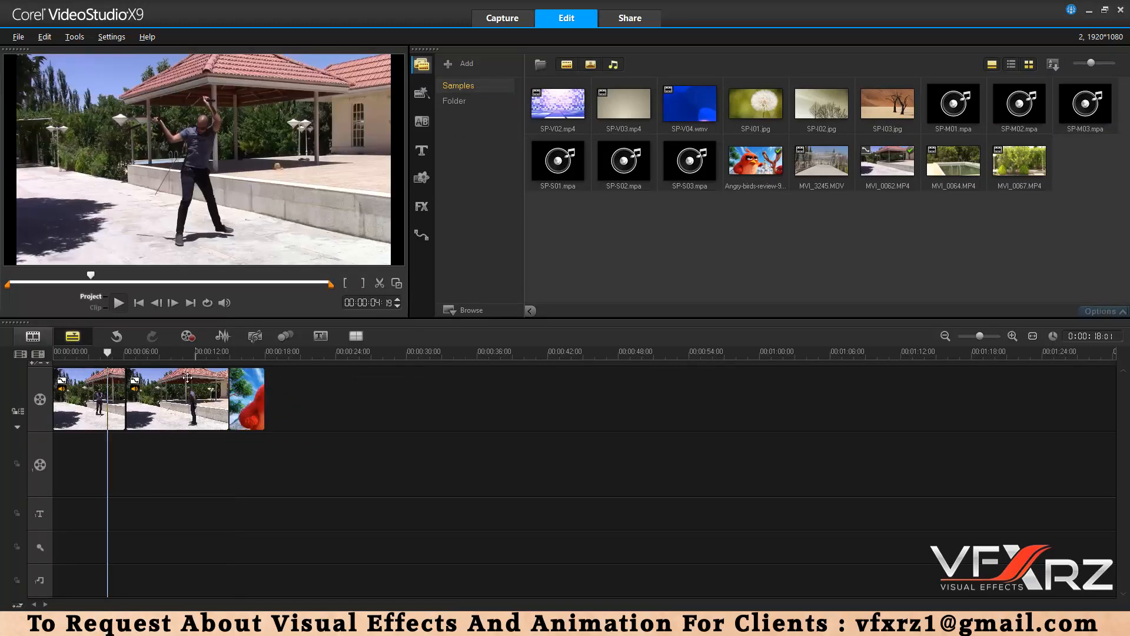
drag(166, 357, 185, 360)
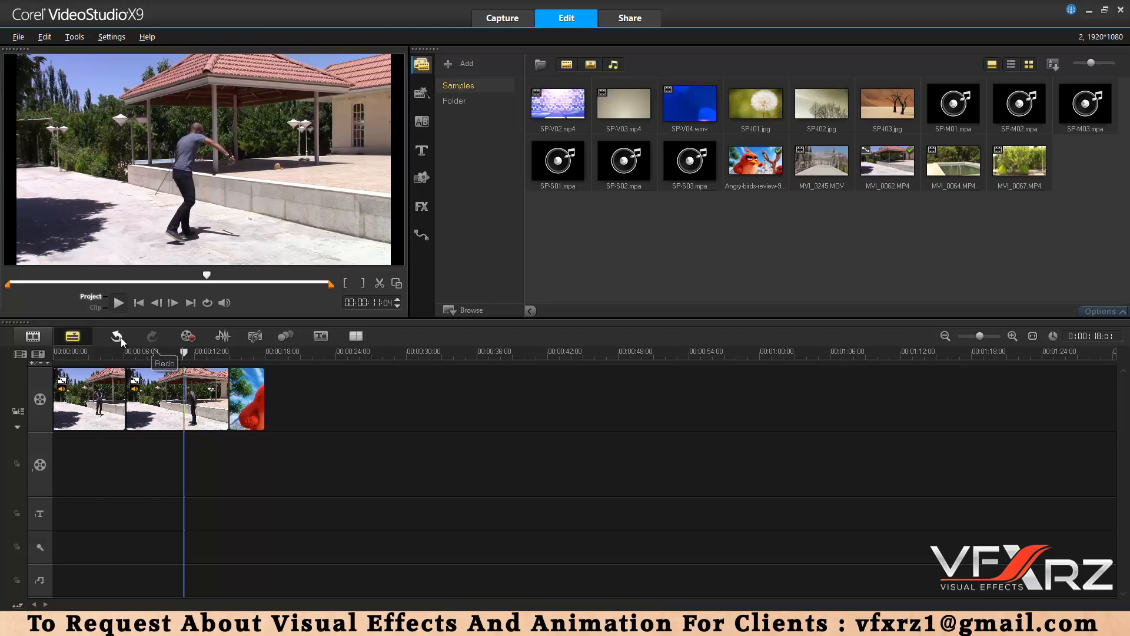
Review the available recording and capture options, such as Stop Motion and Screen Capture, and close them
click(191, 341)
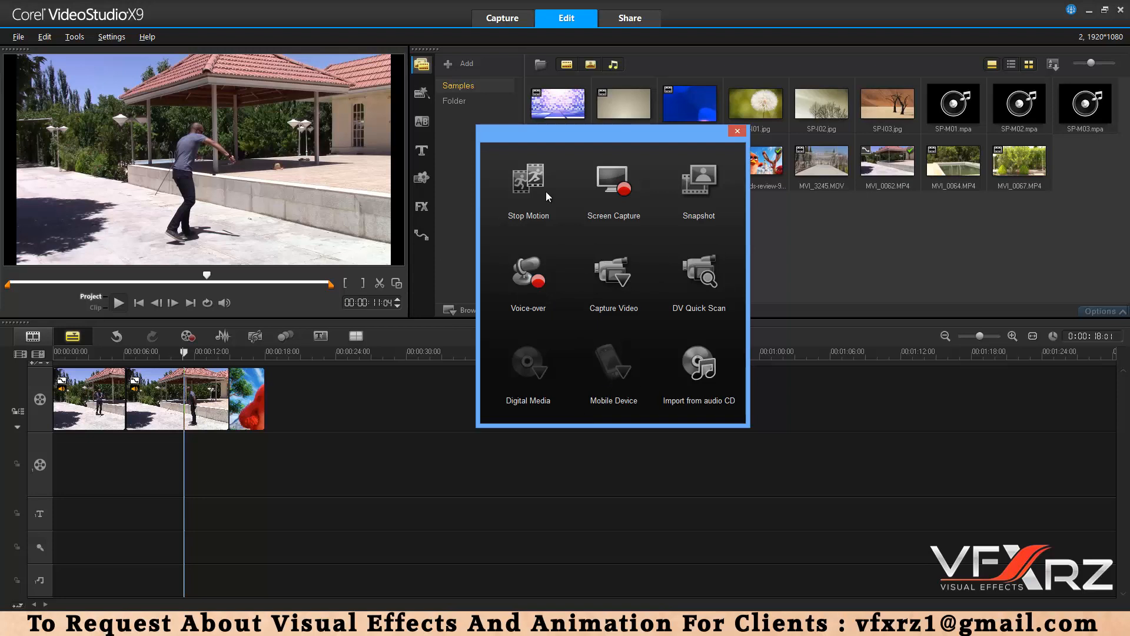
click(736, 132)
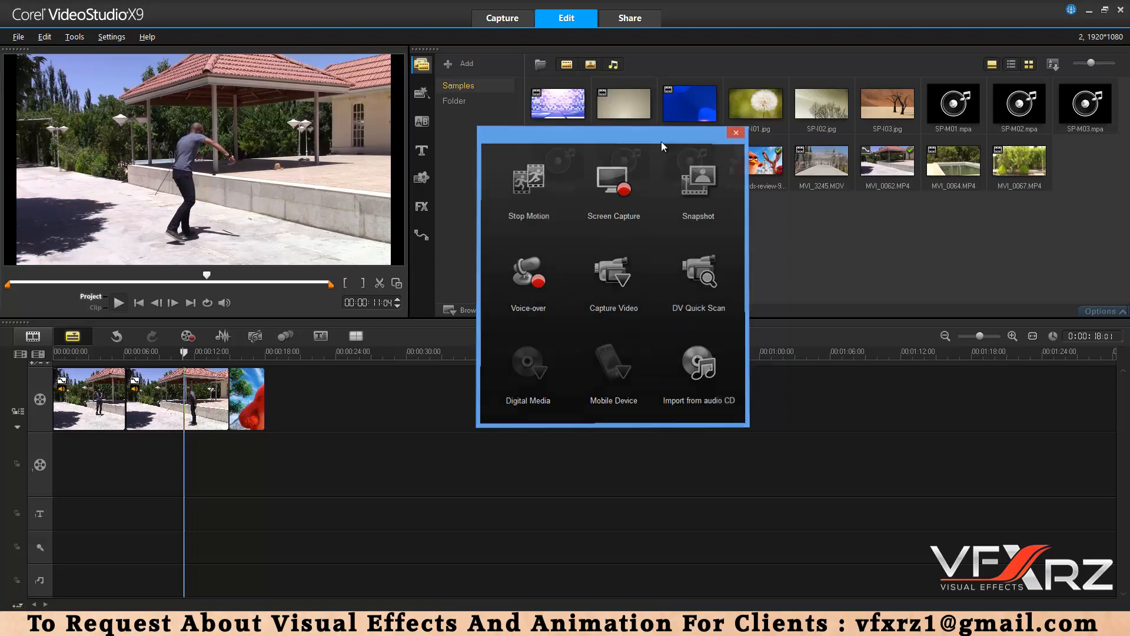
Display the Surround Sound Mixer and raise the second clip's volume at 00:00:11:04
click(223, 336)
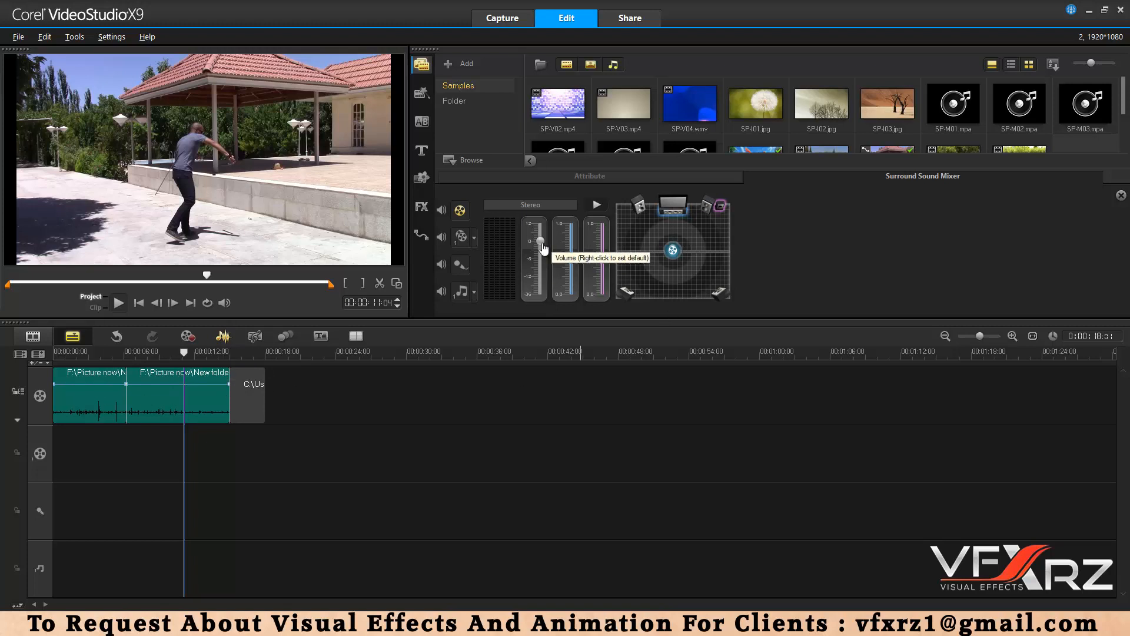
drag(539, 246, 542, 234)
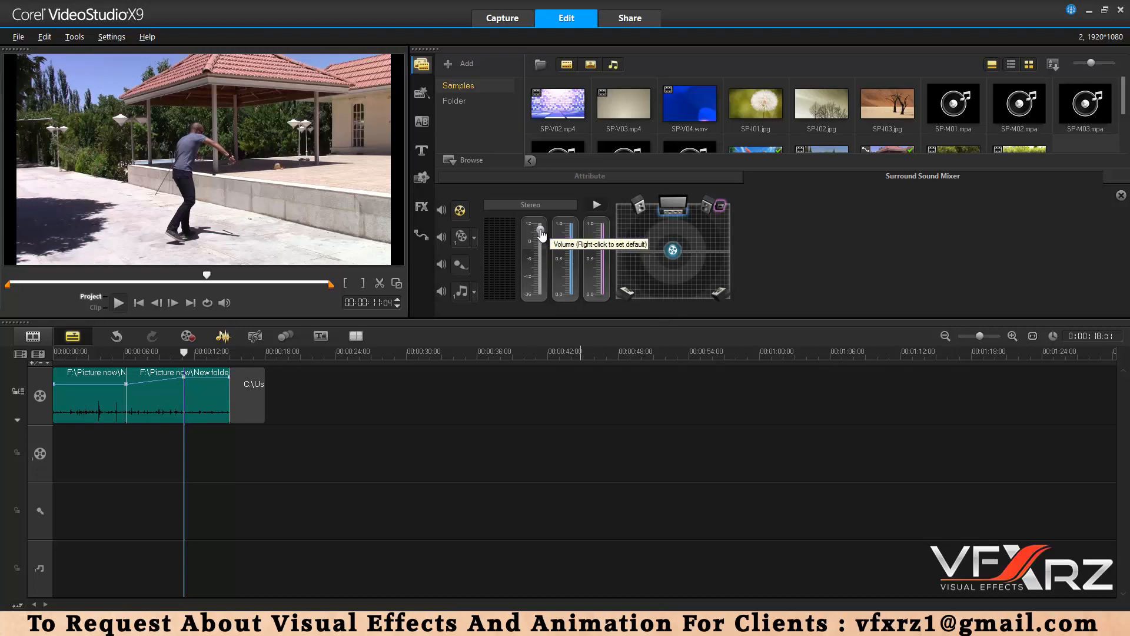
Select the first clip's audio, lower the mixer volume to its middle level, and make the Voice Track active
click(103, 401)
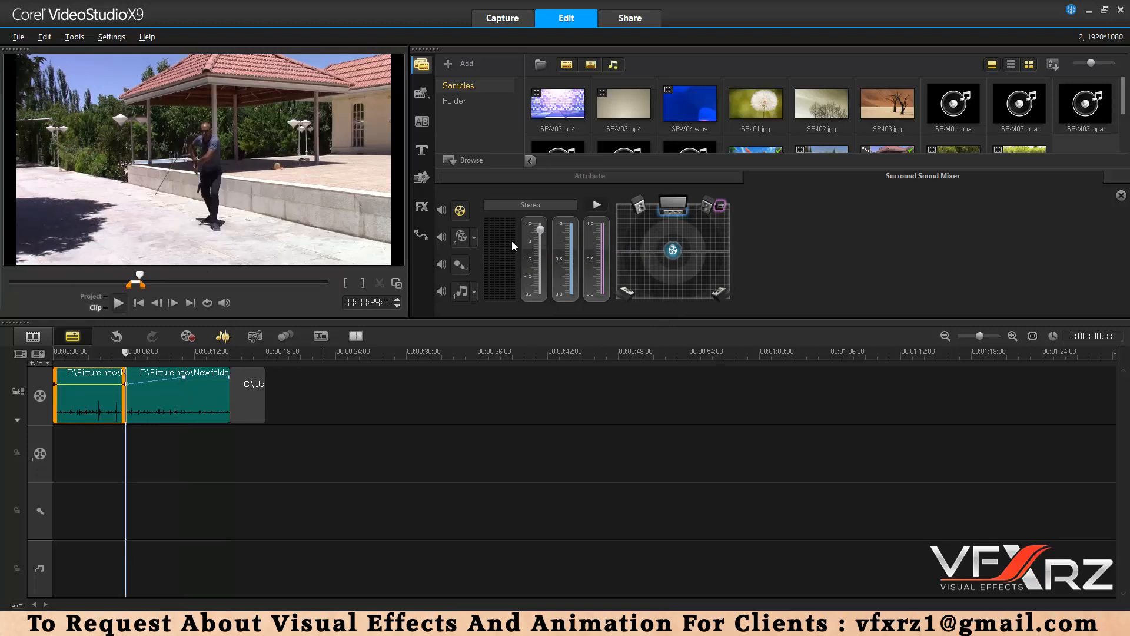
drag(538, 233, 540, 242)
click(462, 264)
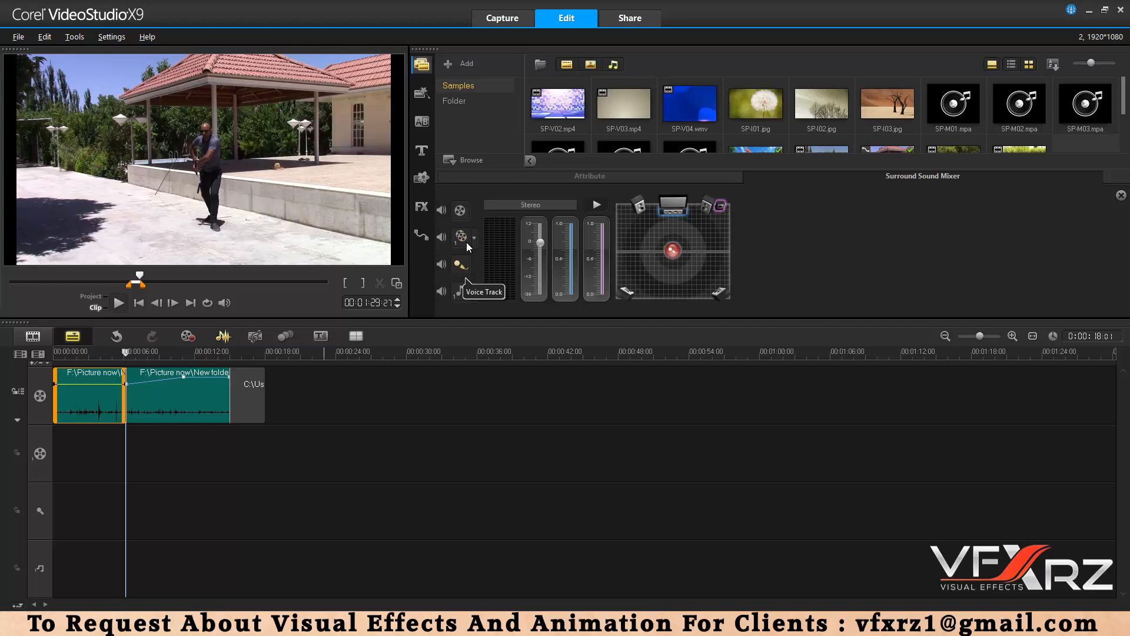
Switch between the tracks in the Surround Sound Mixer and make the main video track active
click(466, 242)
click(460, 291)
click(461, 262)
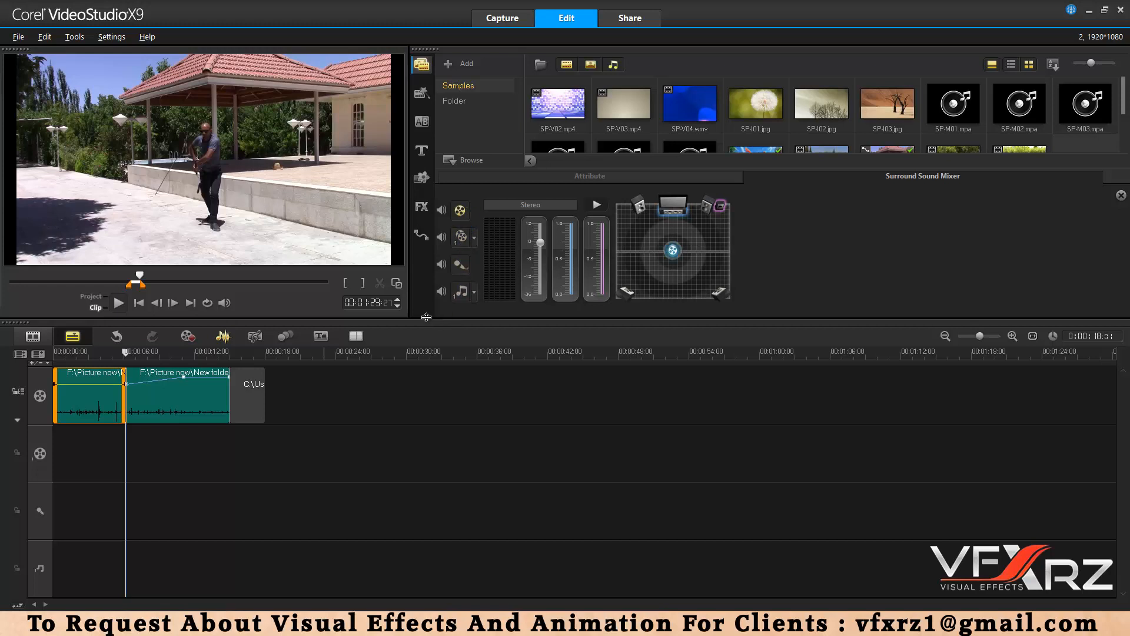
Browse the Auto Music categories and preview the Ambient song Drama in its Spreading Light version
click(254, 336)
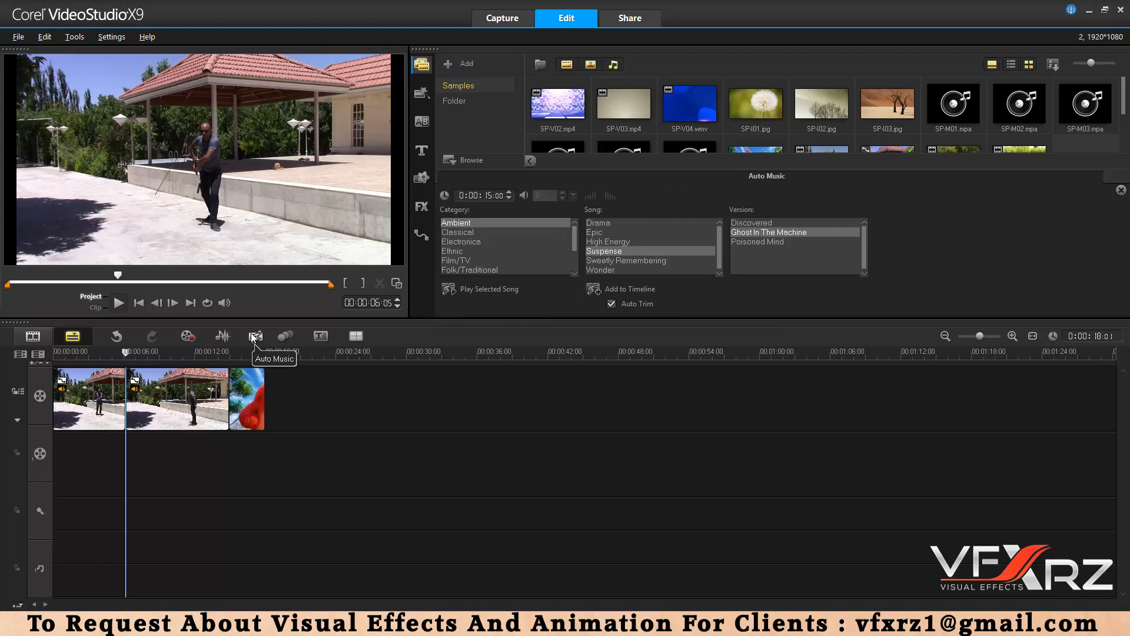
click(465, 232)
click(466, 252)
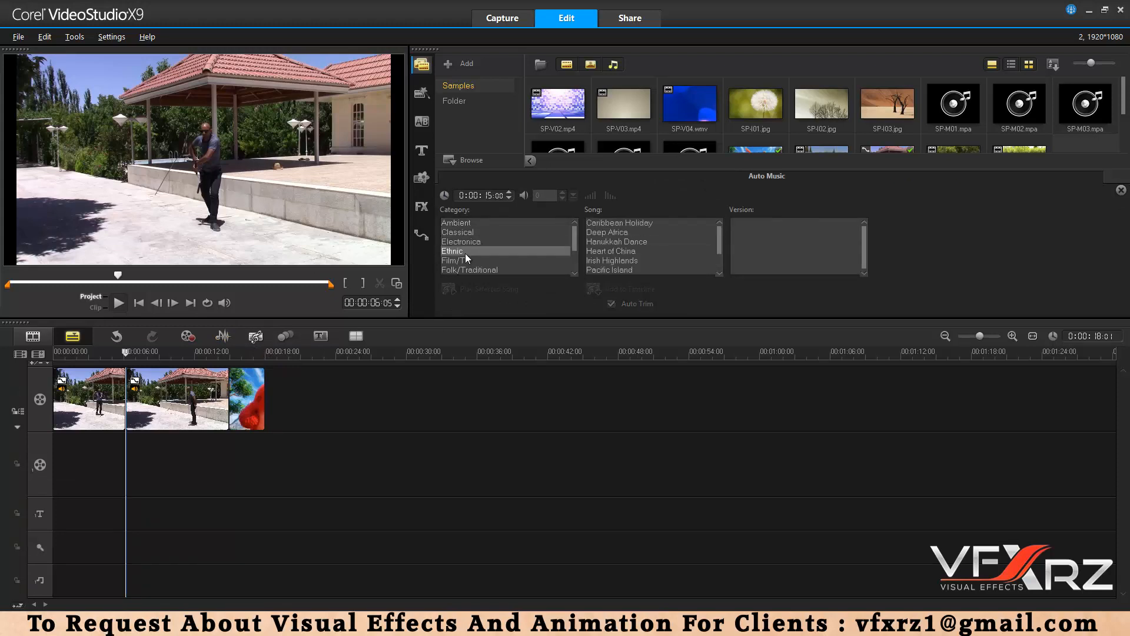
click(471, 224)
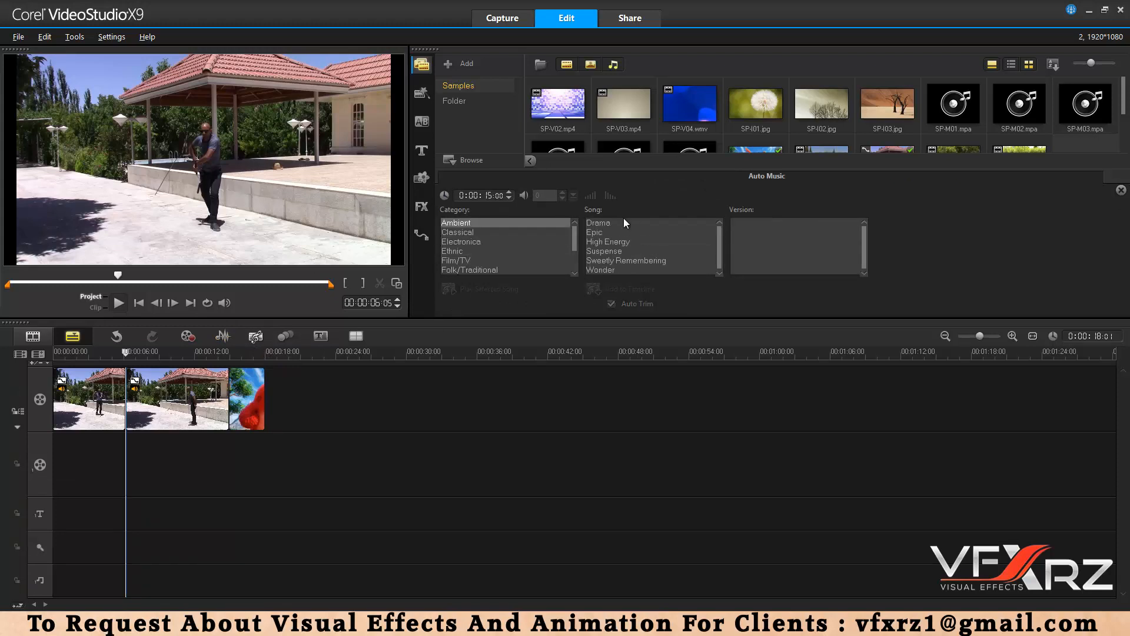
click(629, 269)
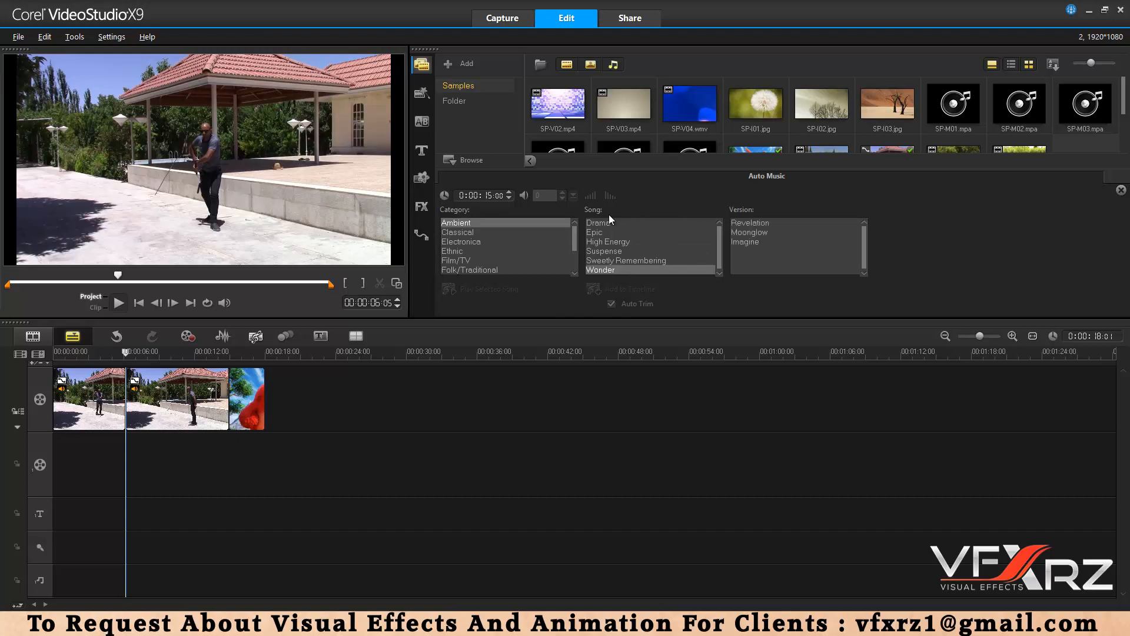
click(609, 224)
click(776, 226)
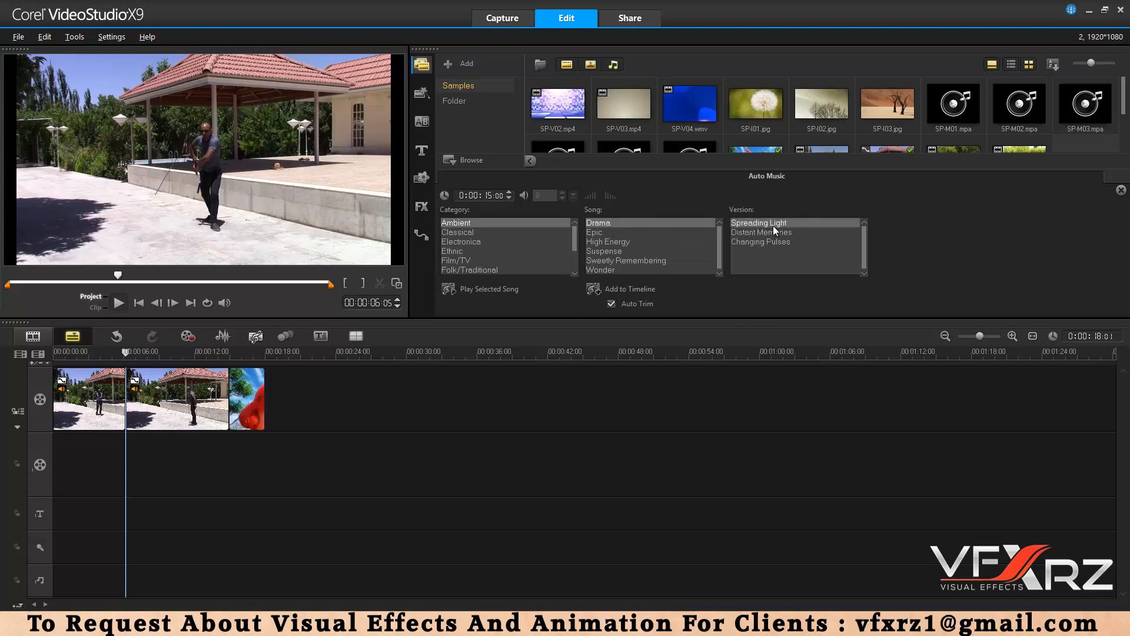
click(477, 291)
Choose the Electronica song Driving Space in its Black Hole version and preview it
click(461, 242)
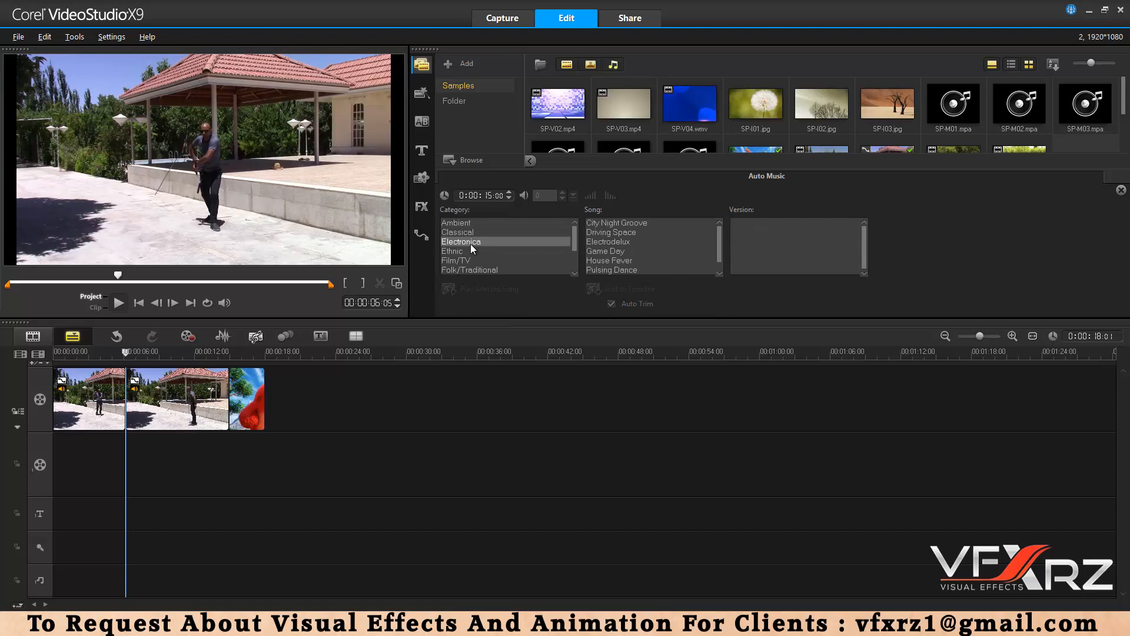
click(607, 232)
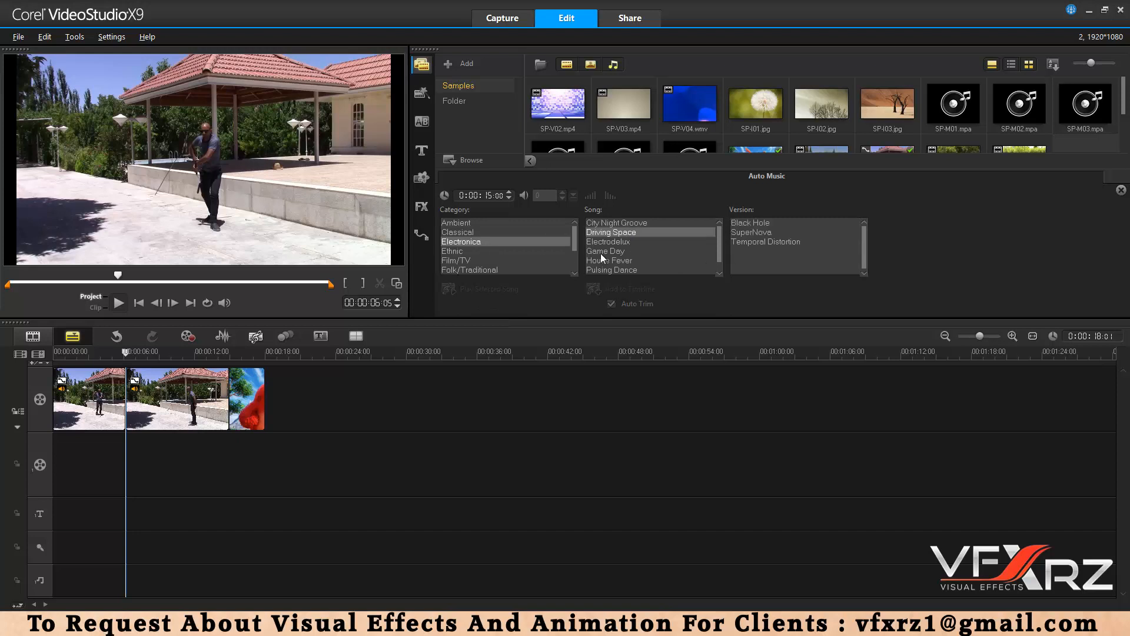
click(744, 224)
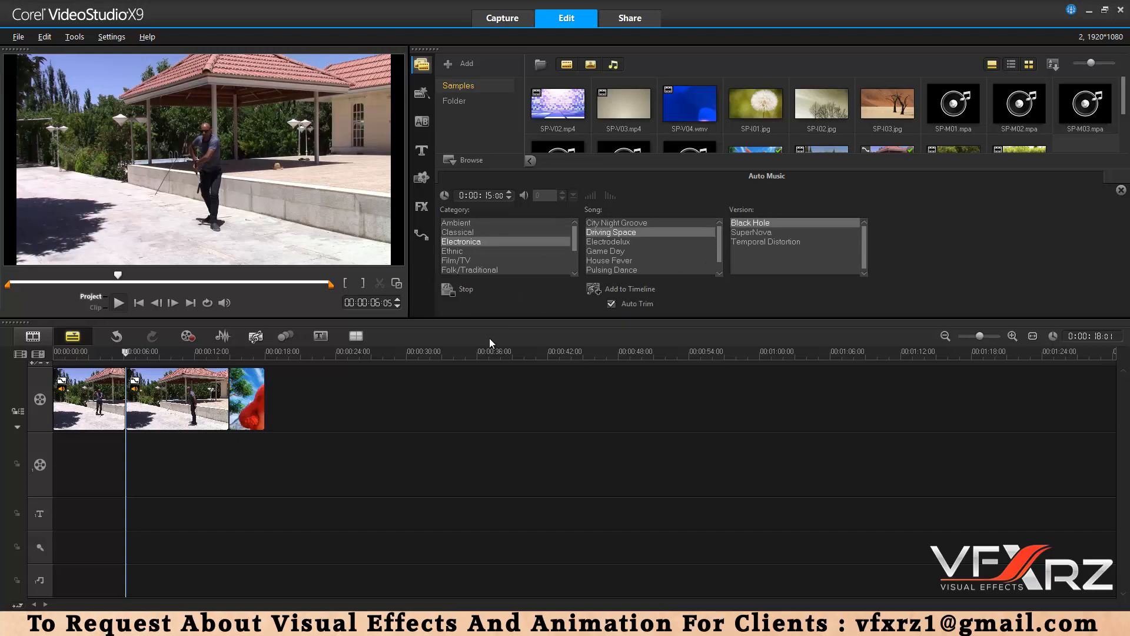
click(469, 291)
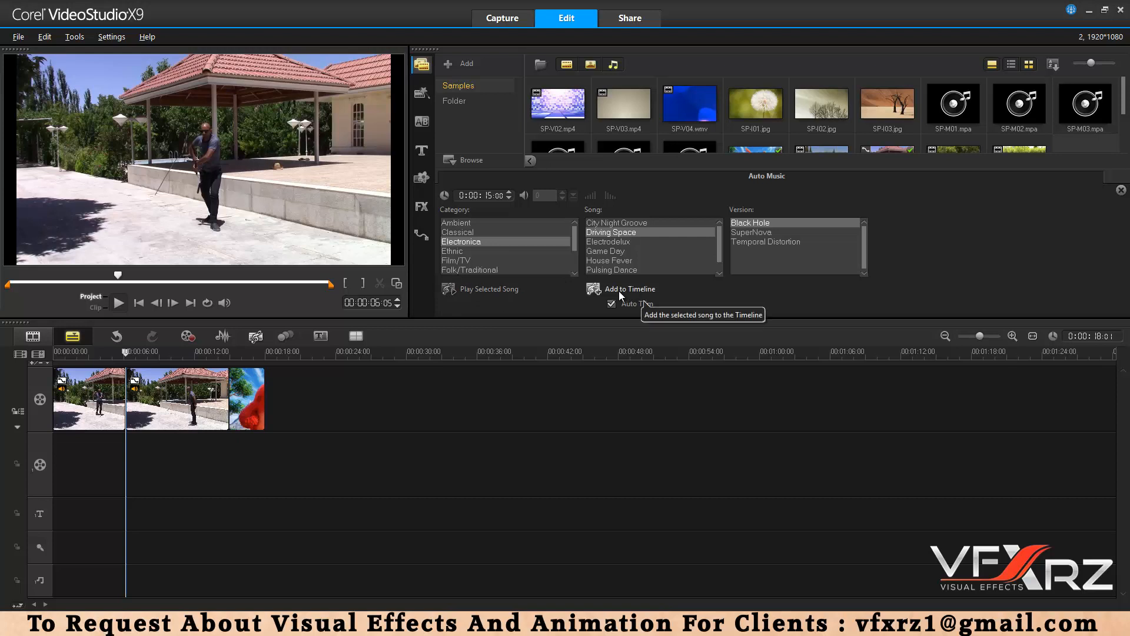
Place the selected song at the start of the music track and play the project from the beginning
click(593, 289)
drag(219, 575, 79, 589)
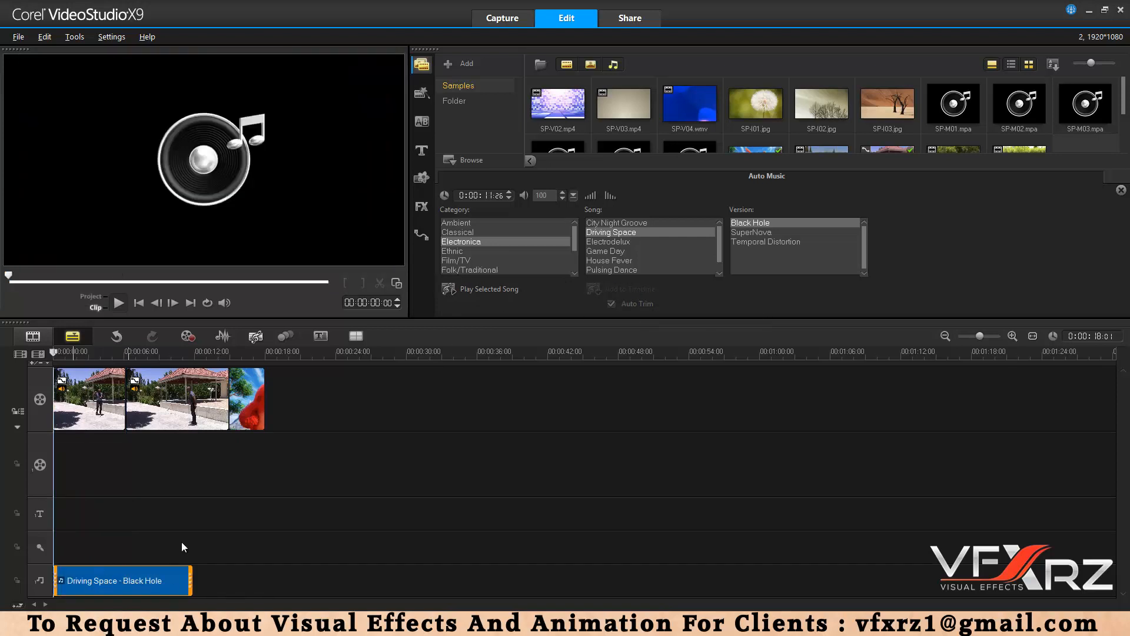
click(75, 356)
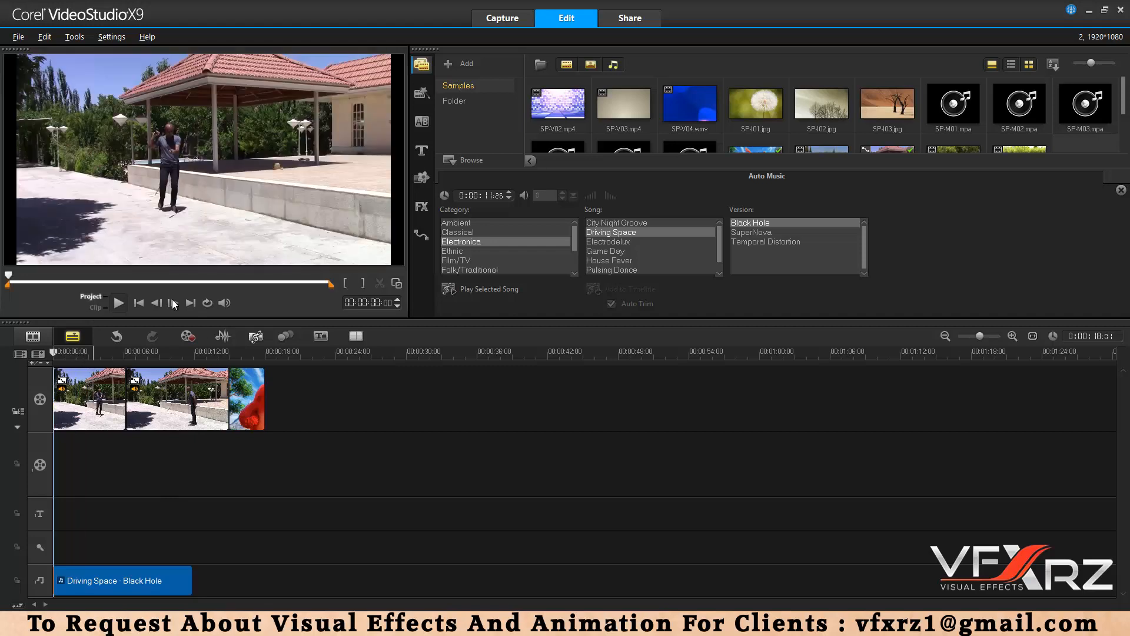
click(119, 303)
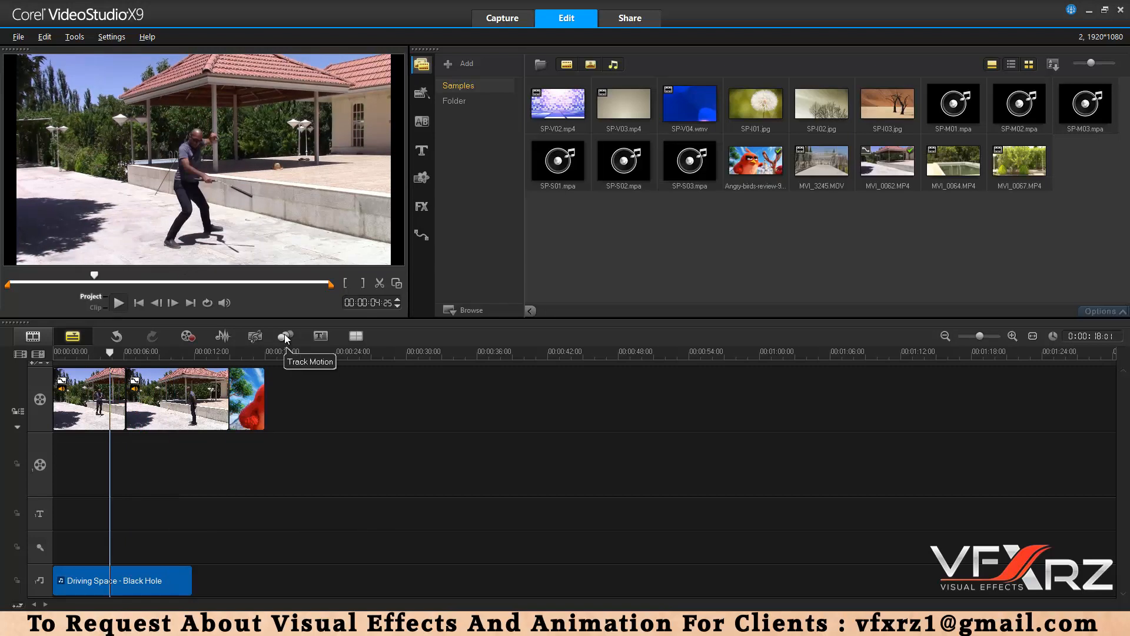
Open Track Motion for the first clip and add a new tracker
click(285, 336)
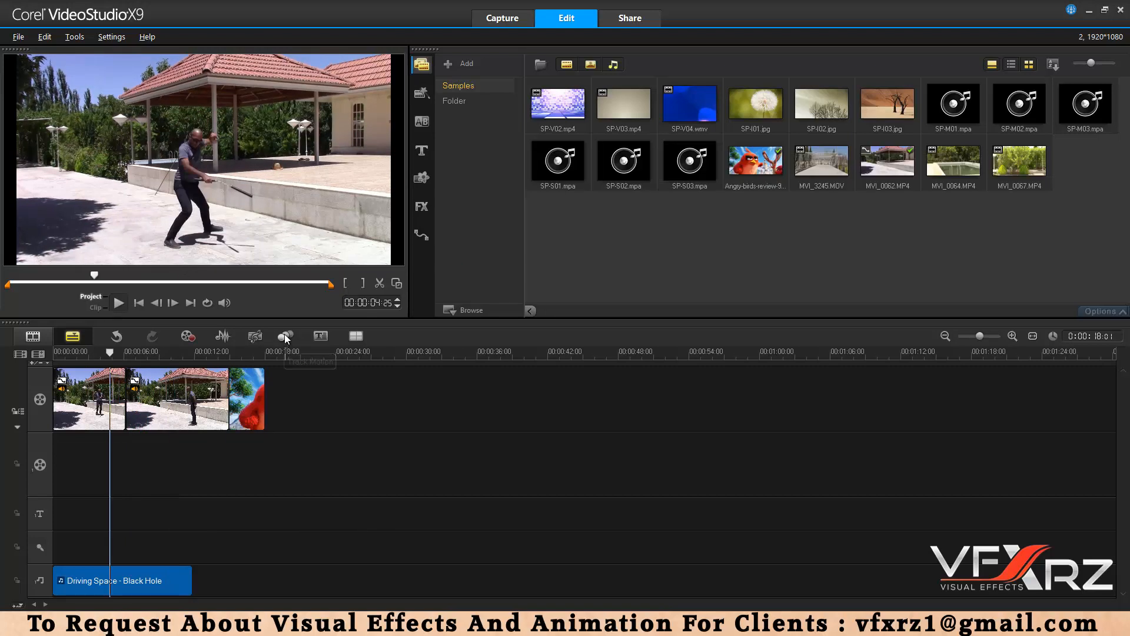
click(564, 331)
click(112, 400)
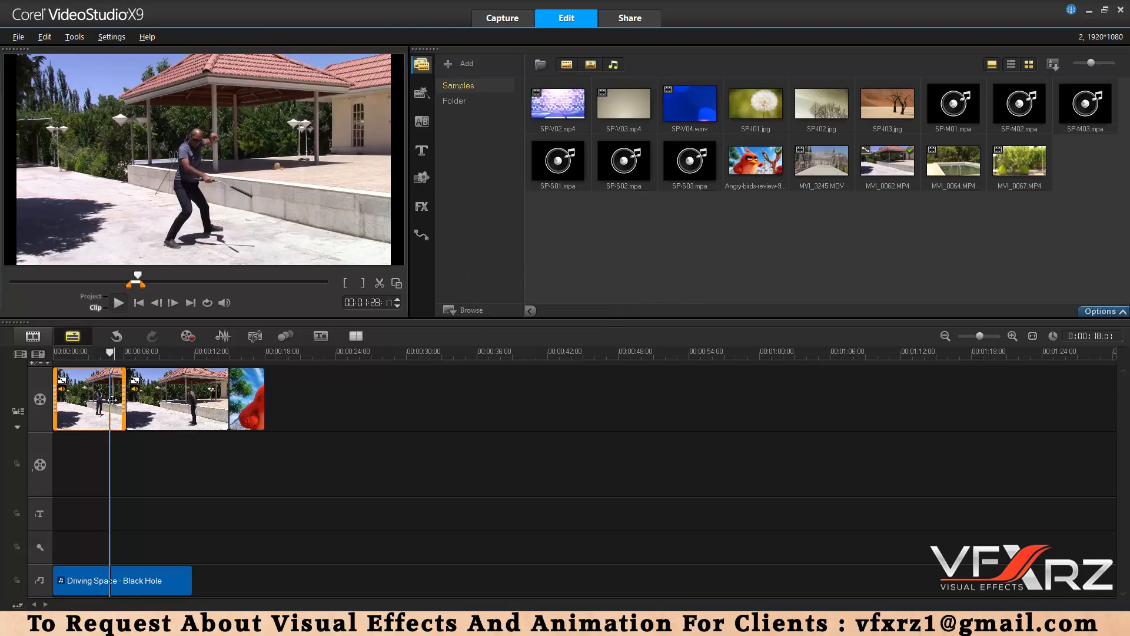
click(292, 338)
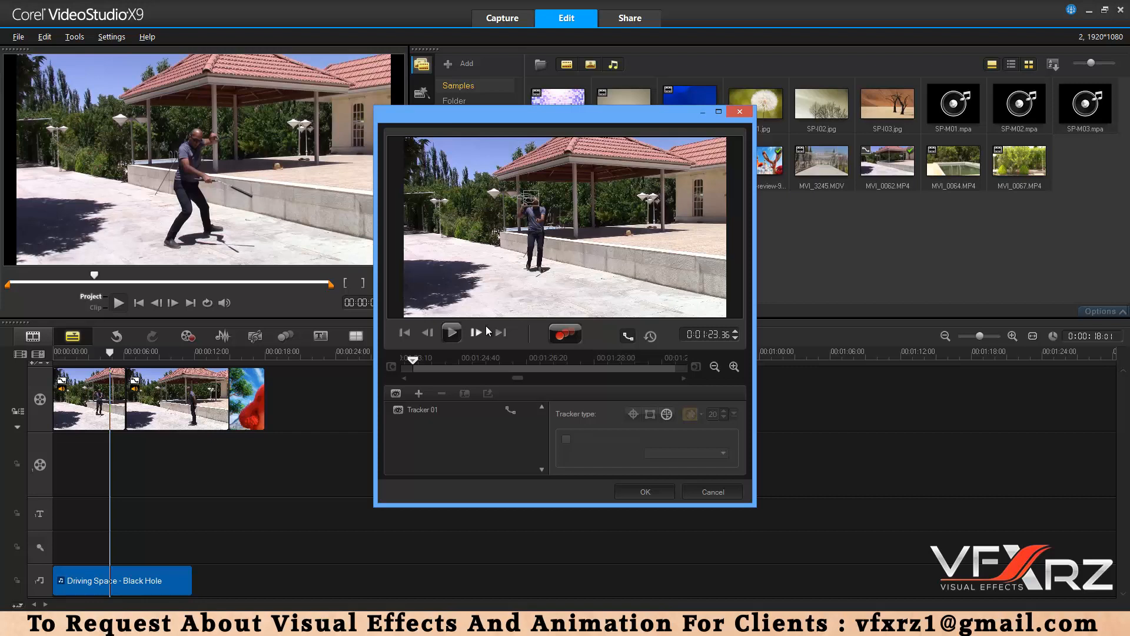
click(419, 393)
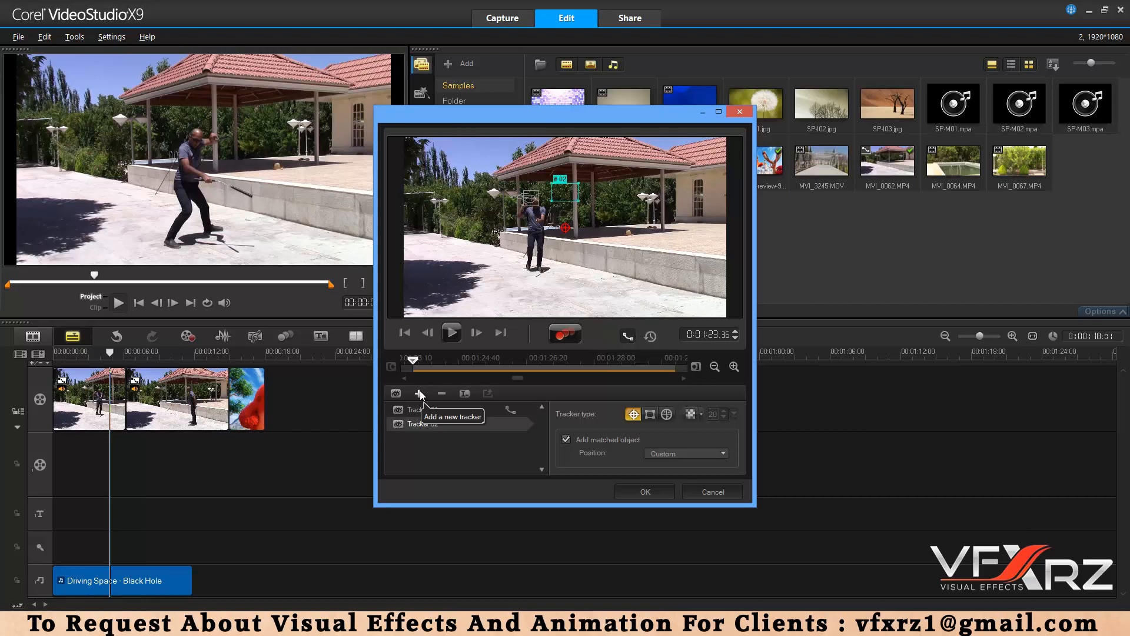
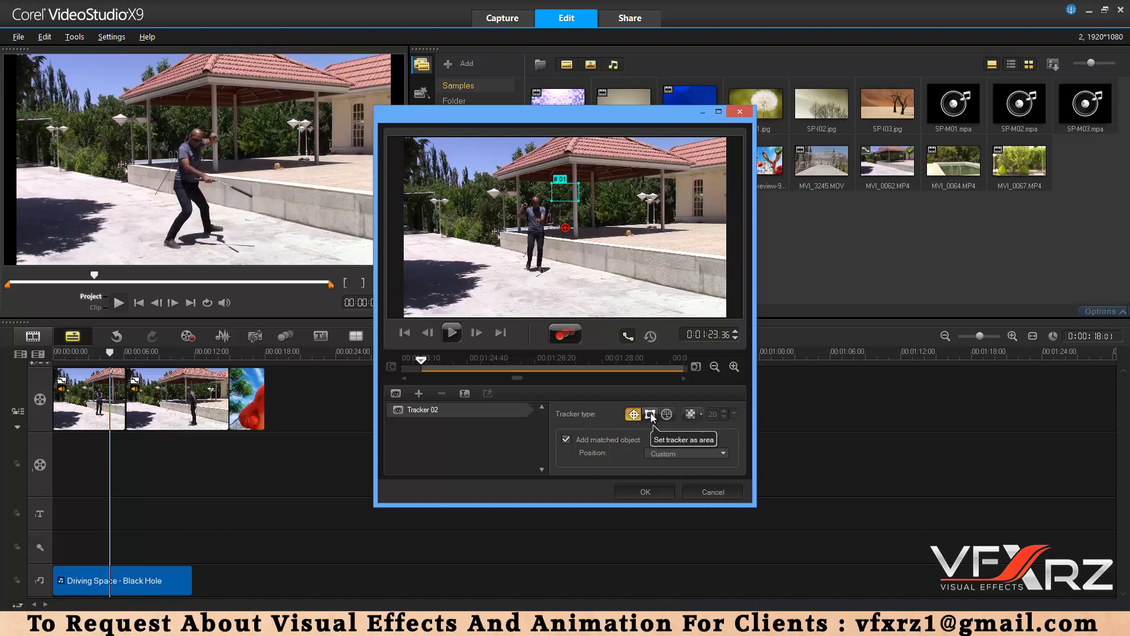
Set the tracker as an area with a mosaic and fit it over the man's head
click(651, 414)
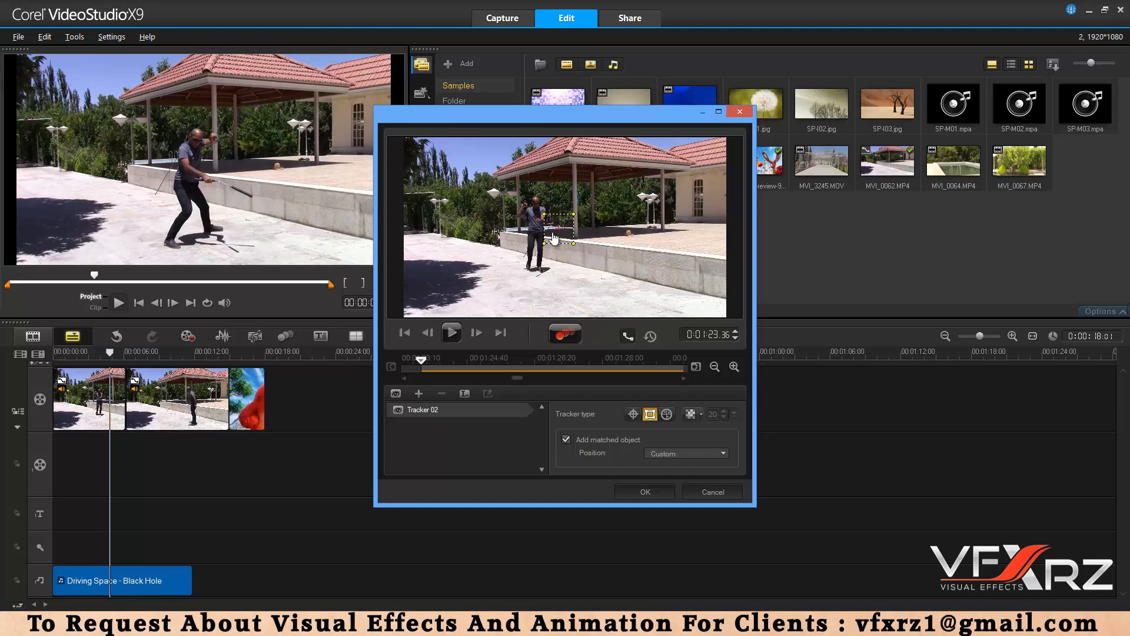
drag(553, 237, 527, 224)
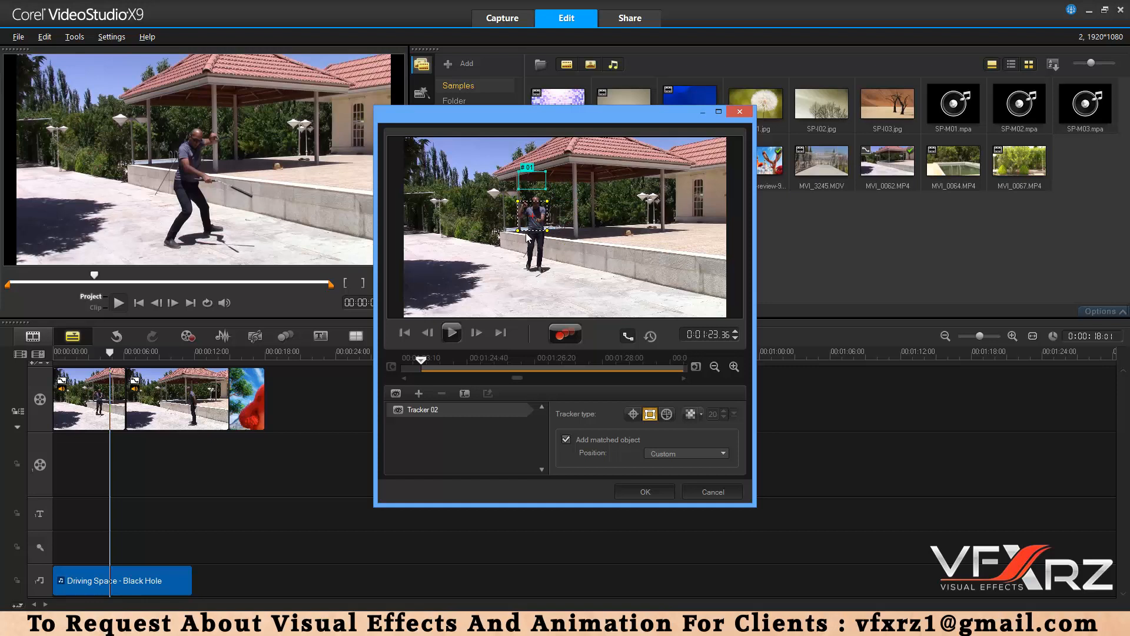
click(672, 415)
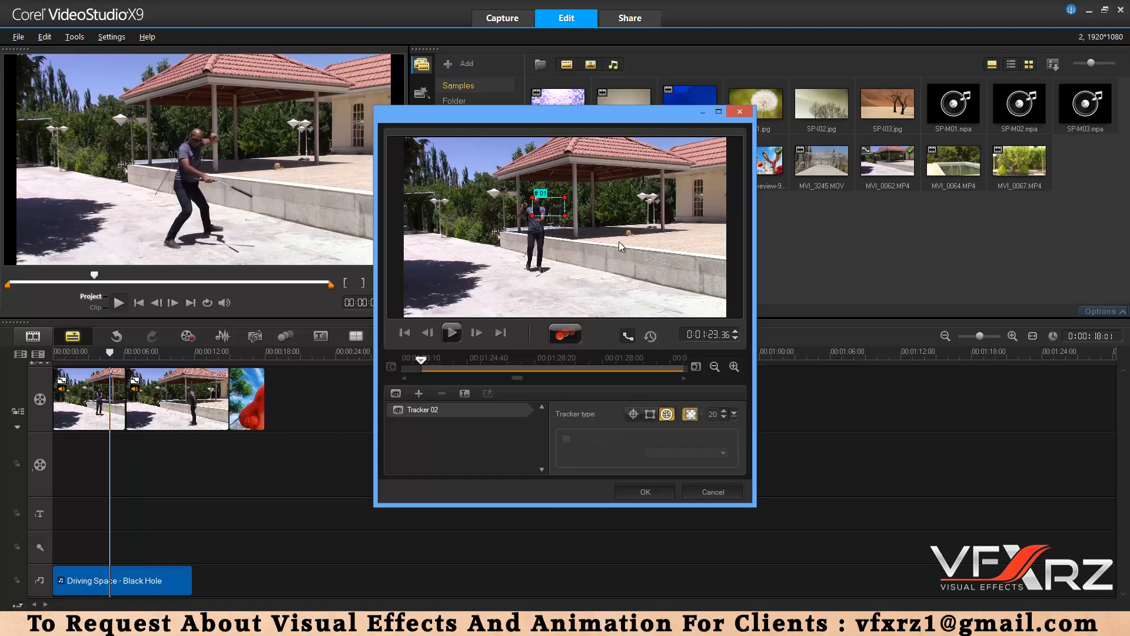
click(650, 415)
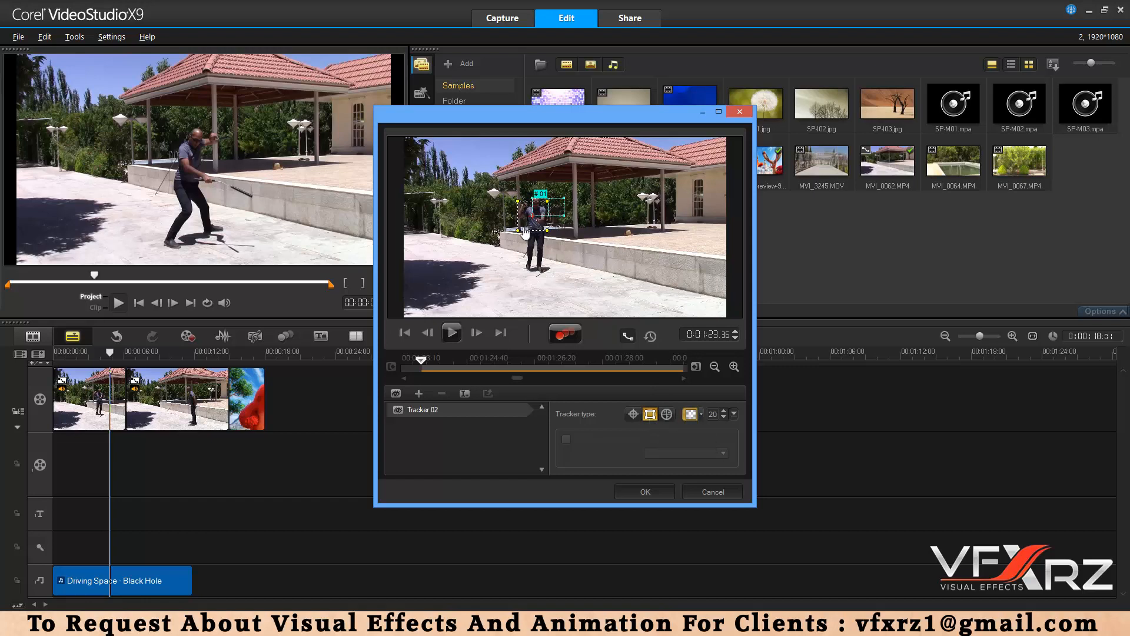
drag(533, 227, 542, 196)
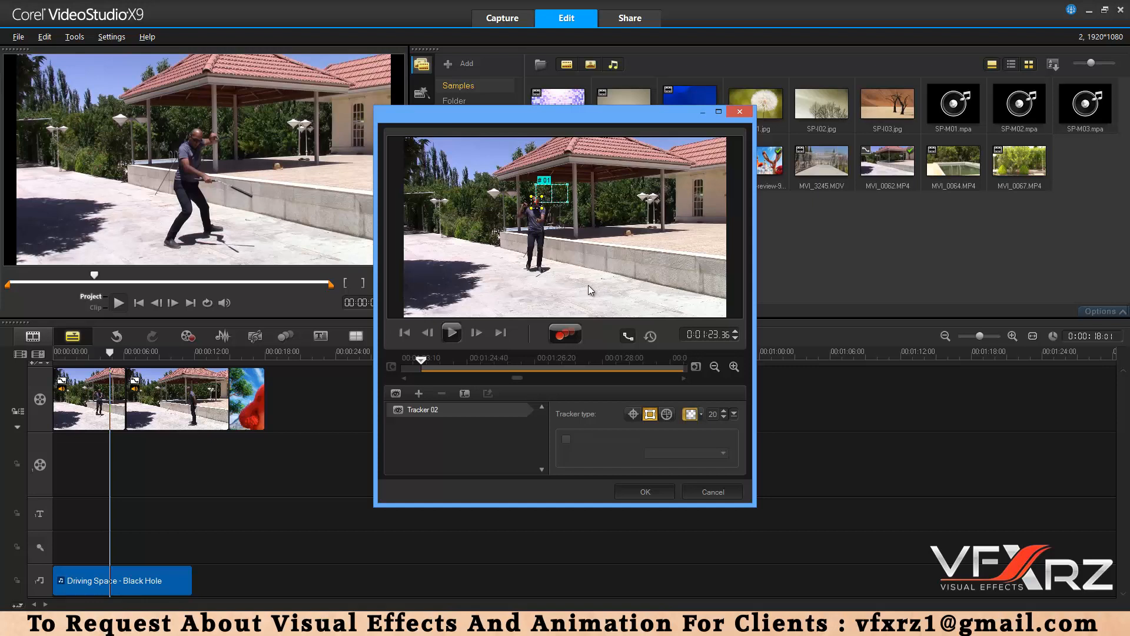
Track the head's motion through the clip, accept it, and scrub the first clip to check the mosaic
click(567, 336)
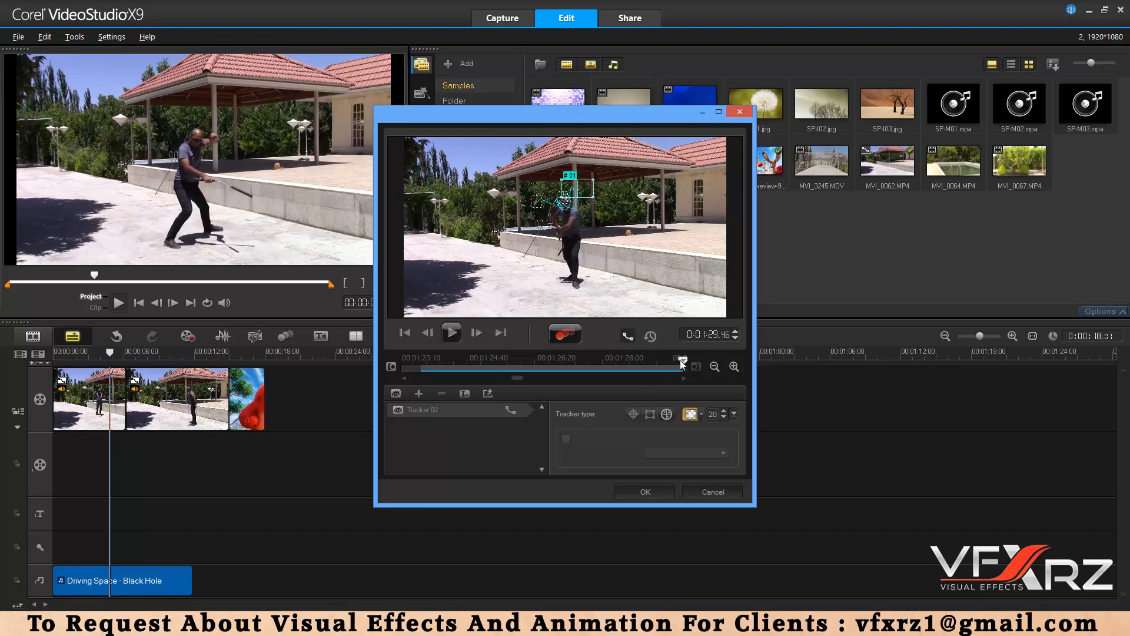
click(640, 493)
drag(109, 352, 96, 353)
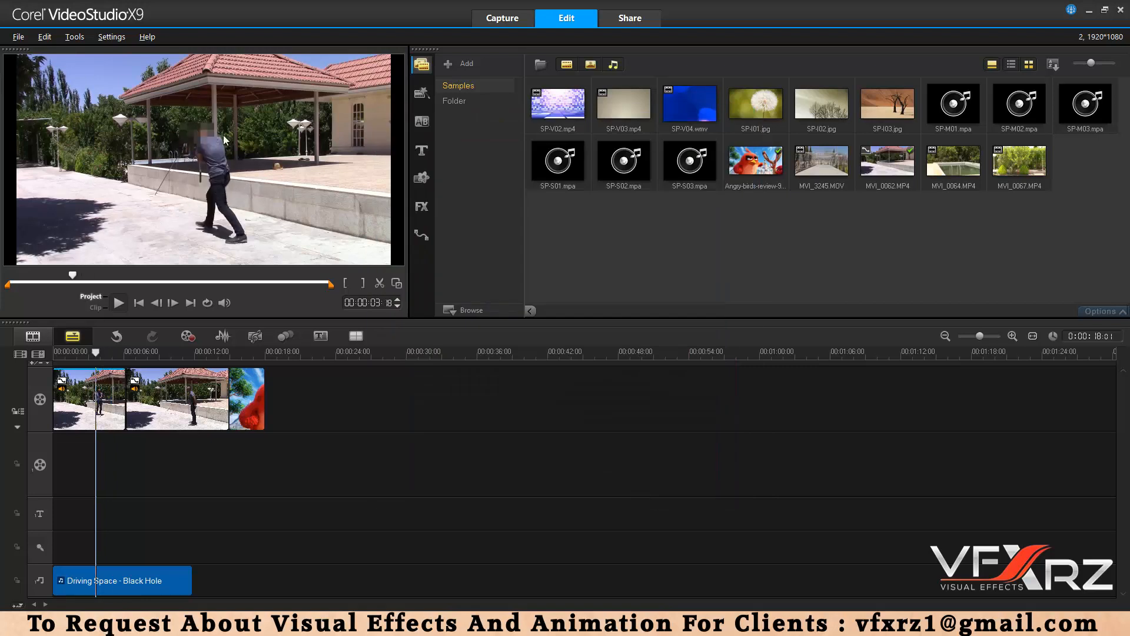
click(77, 351)
mouse_move(77, 351)
mouse_down()
mouse_move(53, 357)
mouse_move(92, 363)
mouse_up()
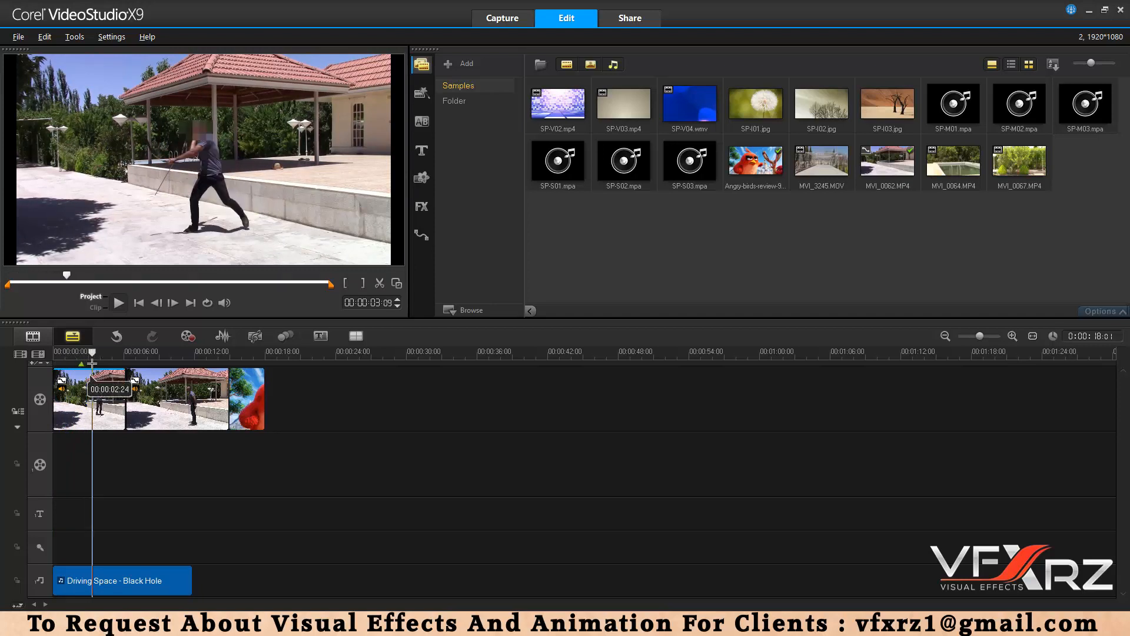
Reopen Track Motion for the first clip and change the mosaic shape to Circle
click(103, 403)
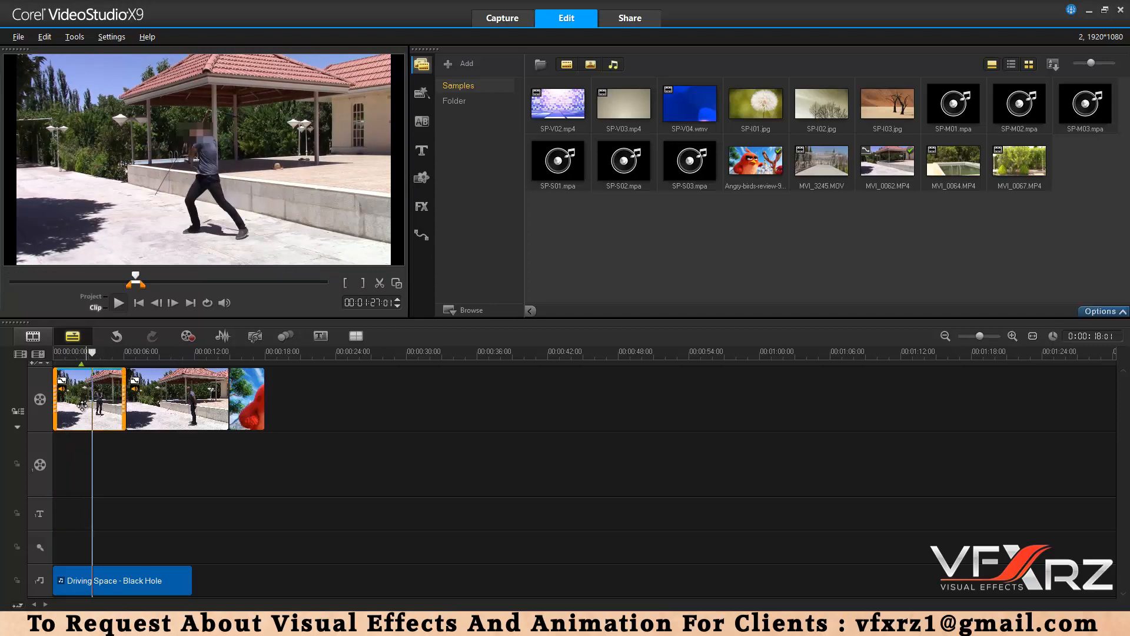
click(286, 336)
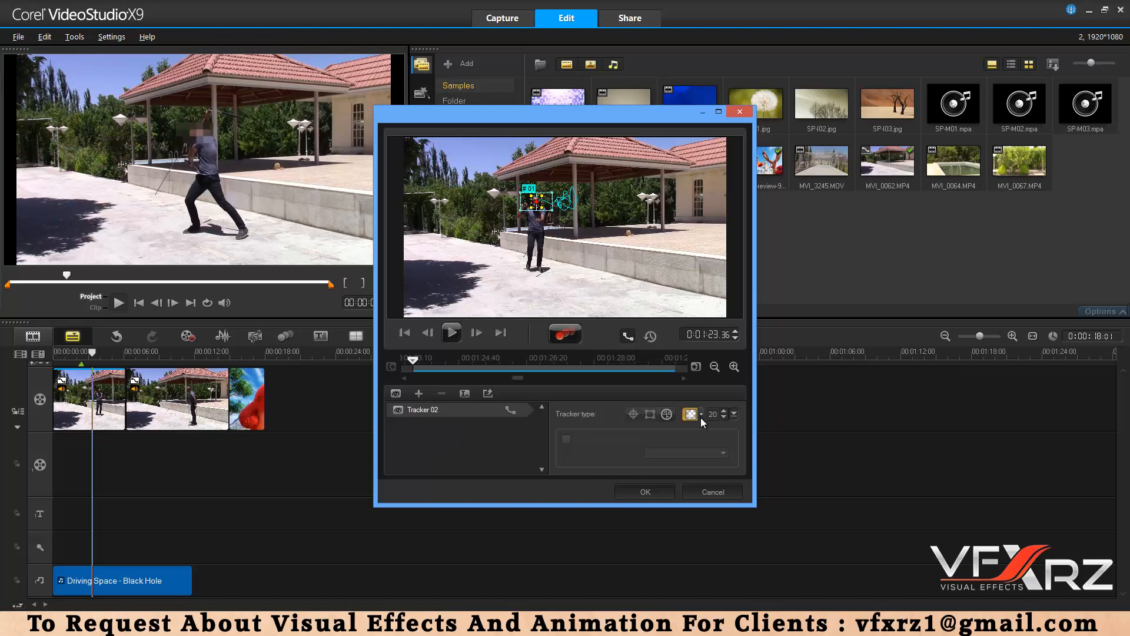
click(701, 415)
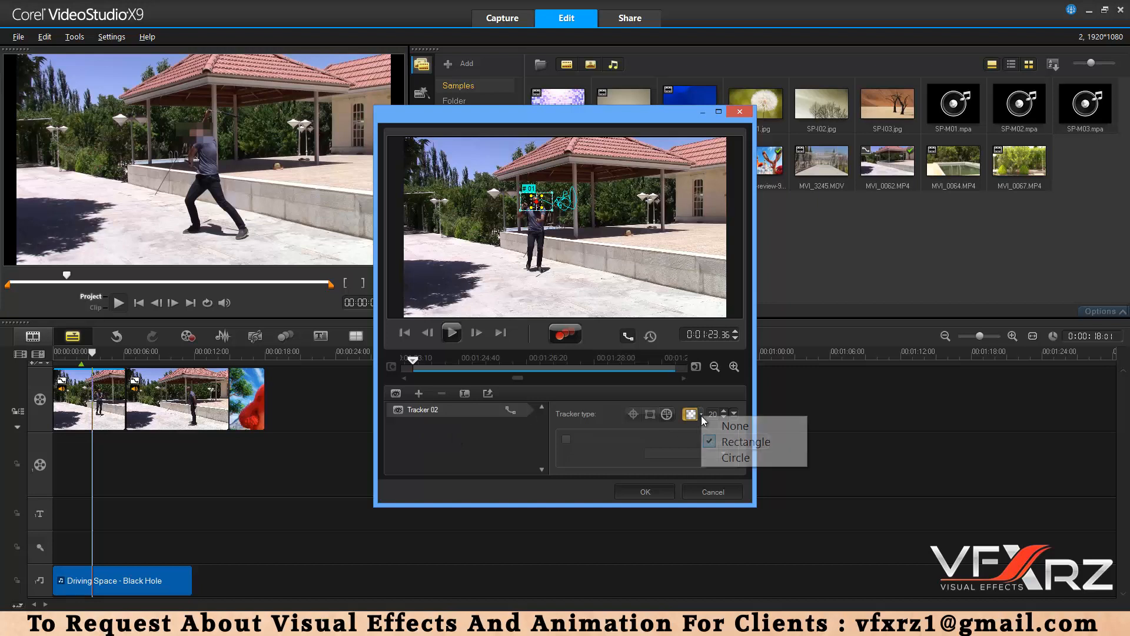
click(741, 459)
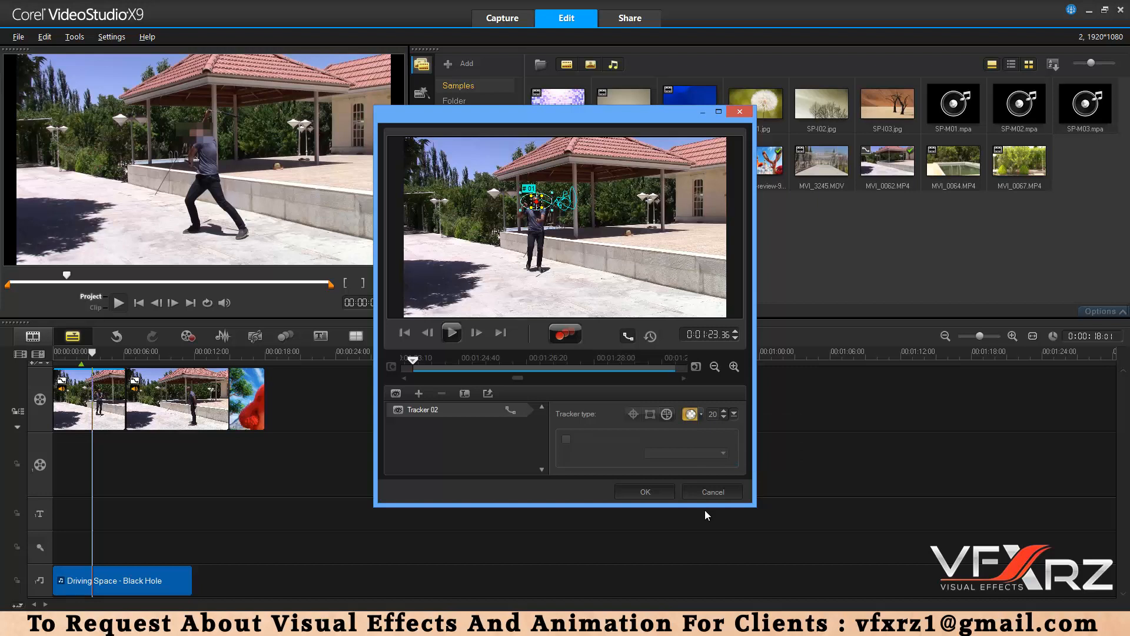
click(665, 494)
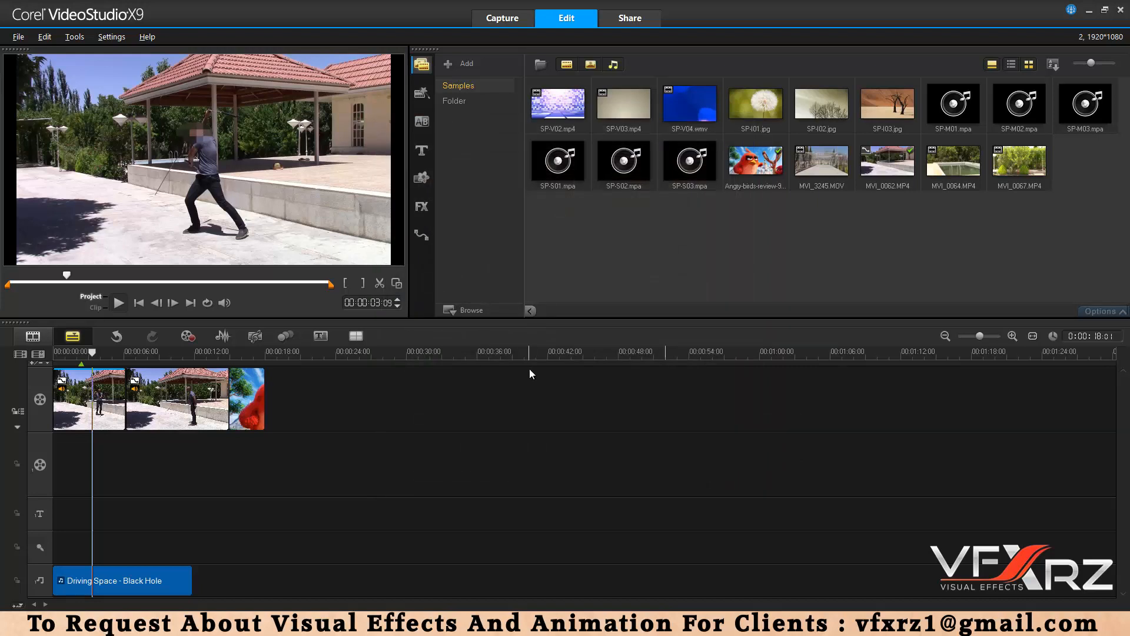
Open the Subtitle Editor for the first clip and add a new subtitle entry at the clip's start
click(322, 340)
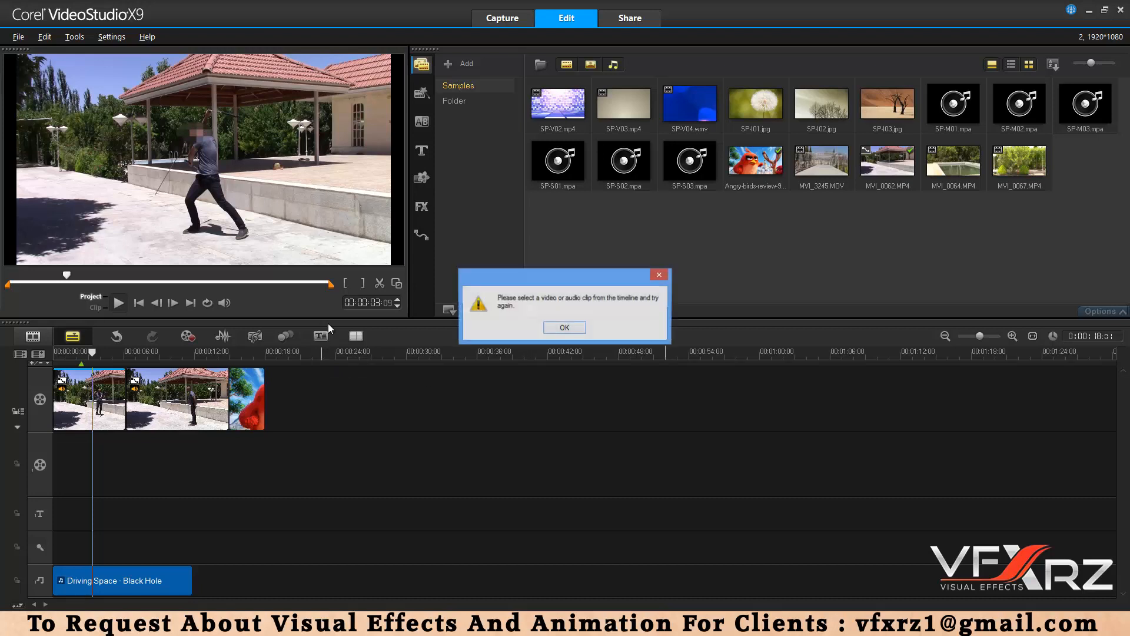
click(575, 331)
click(121, 386)
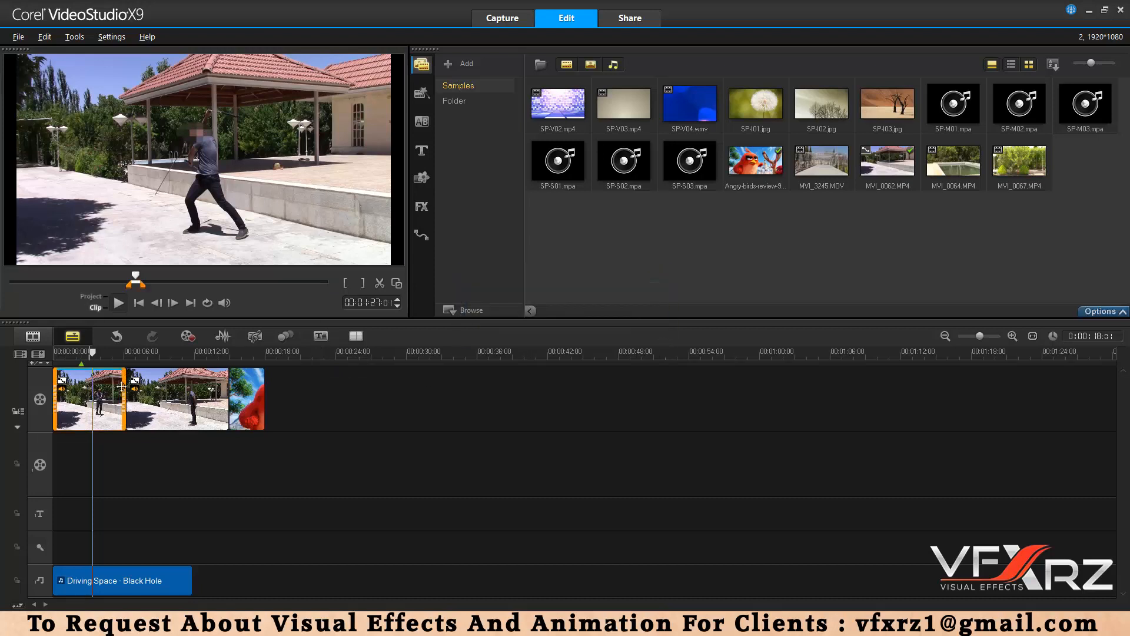
click(320, 336)
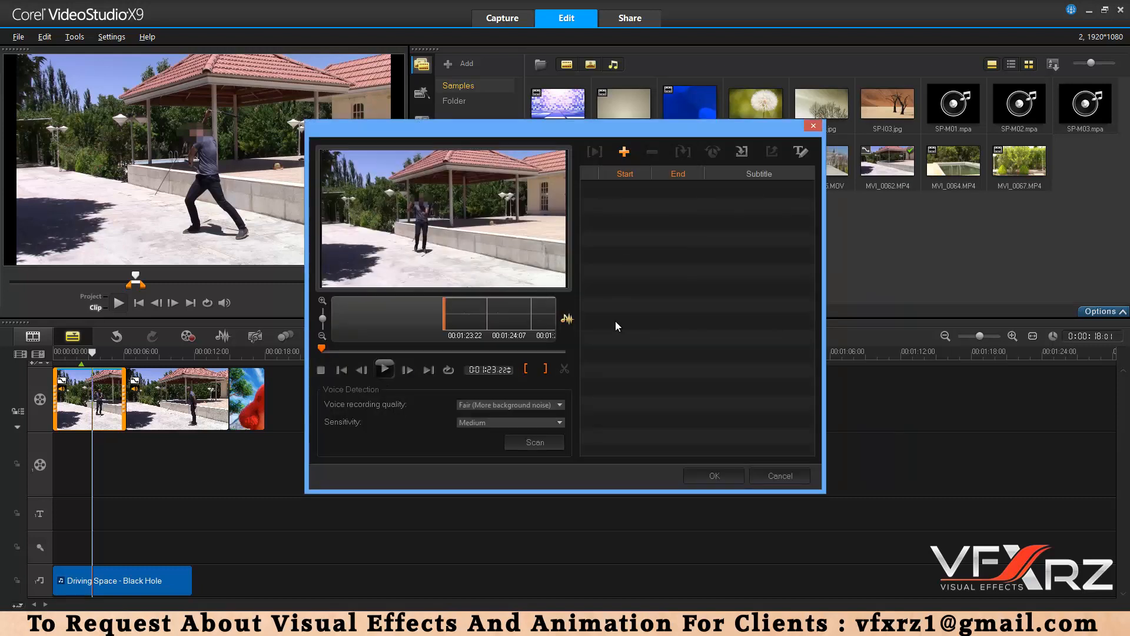
click(625, 152)
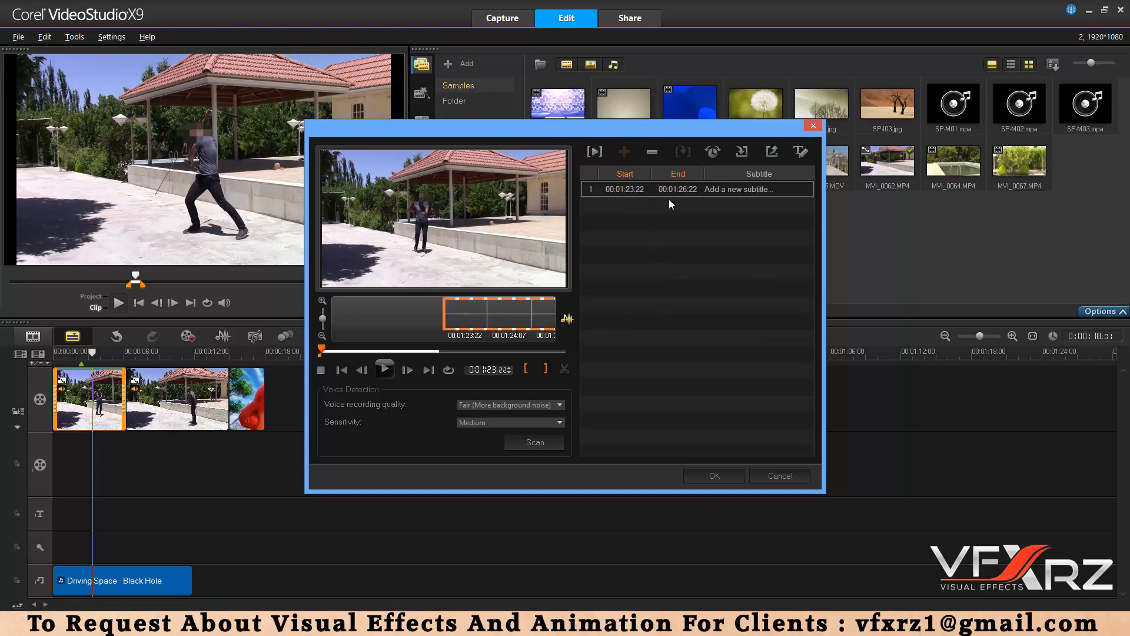
Enter HI as the new subtitle's text and apply the subtitle to the project
click(708, 189)
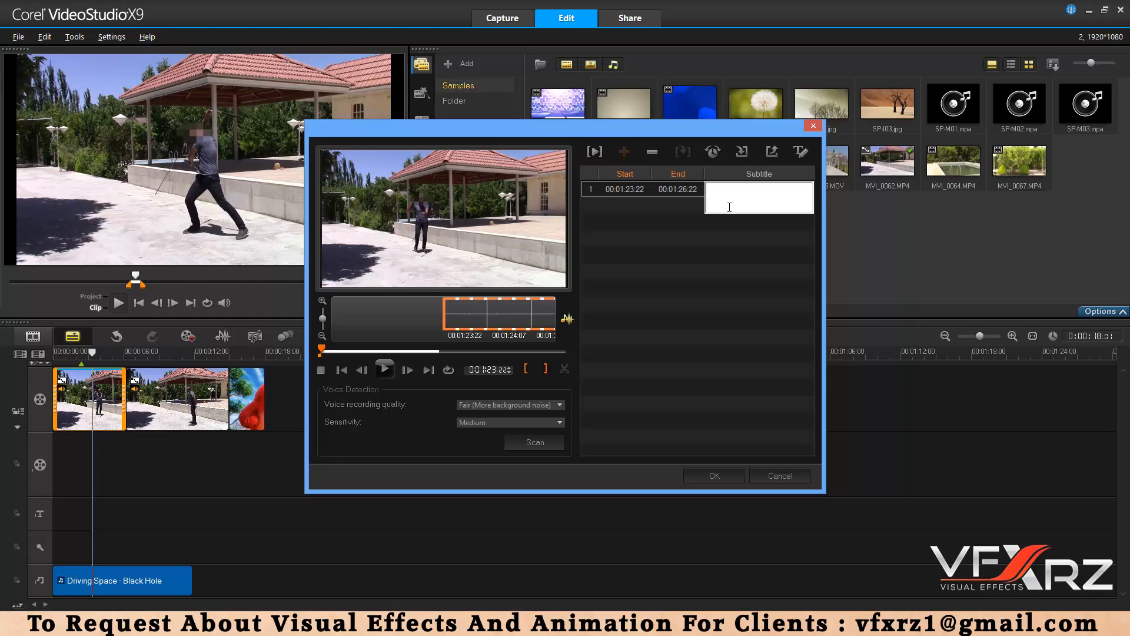
text(Hi)
click(680, 210)
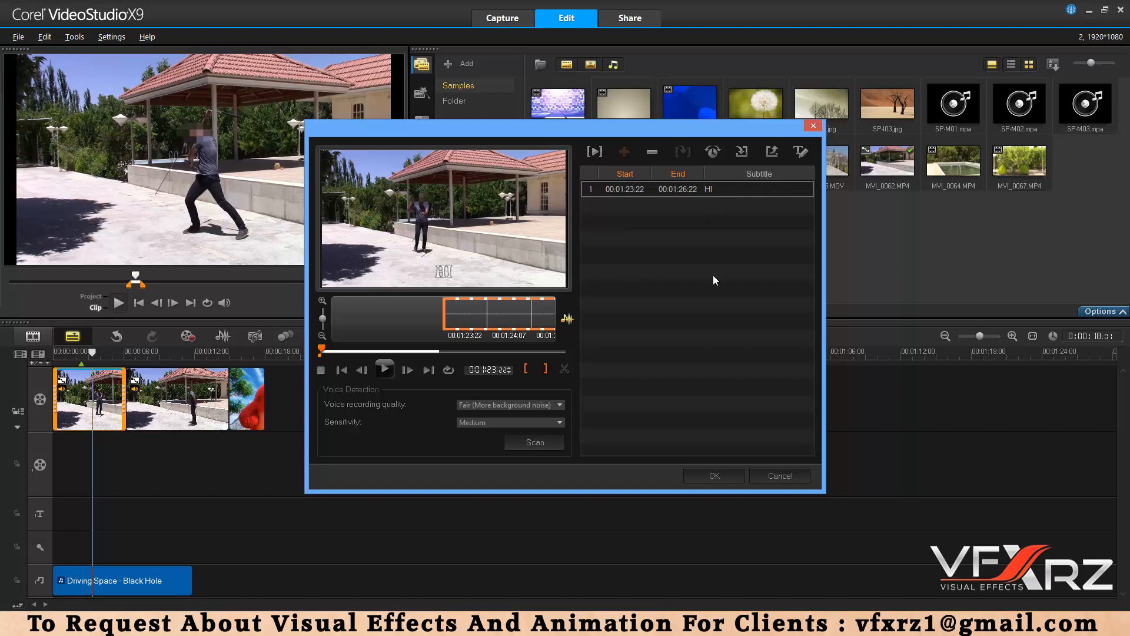
click(719, 469)
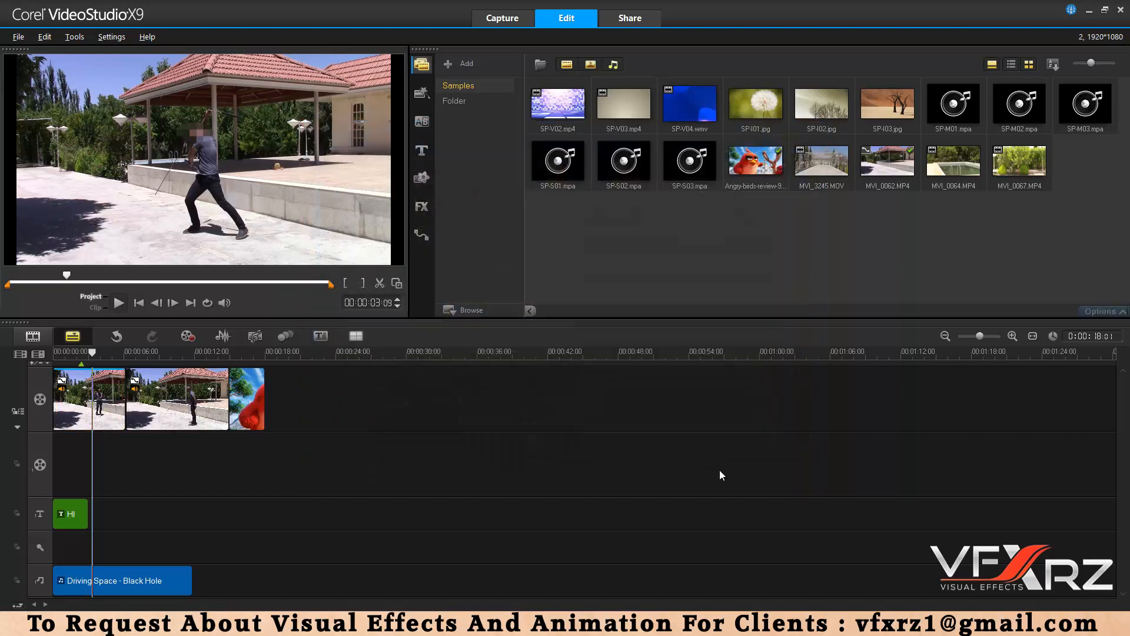
View the empty MultiCam Editor and close it without creating a multi-camera project
click(355, 336)
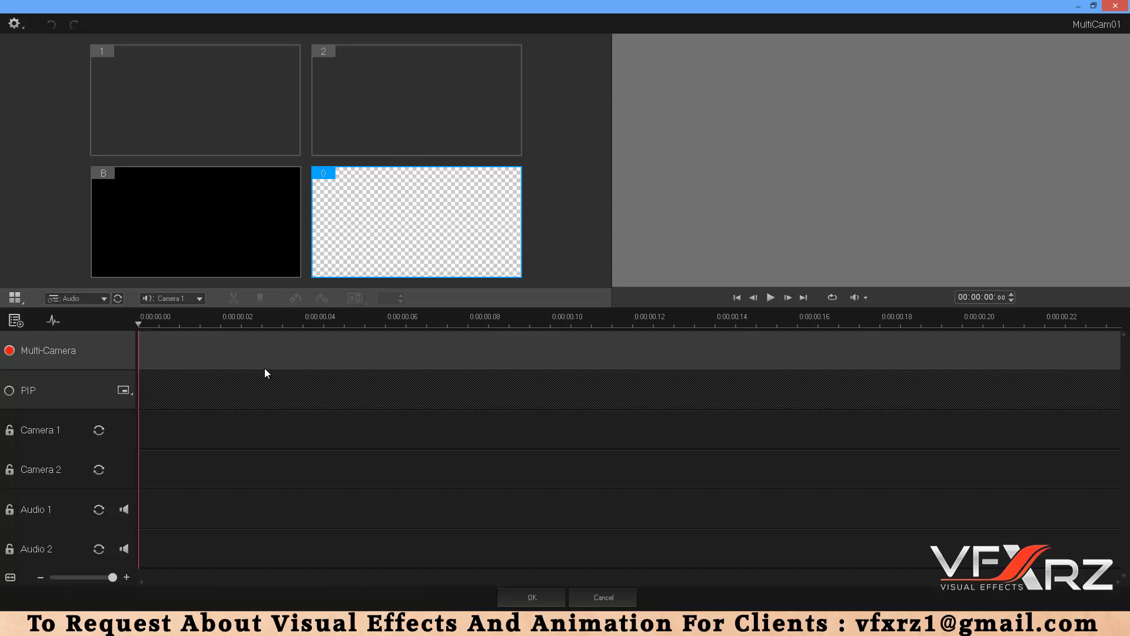
click(1115, 5)
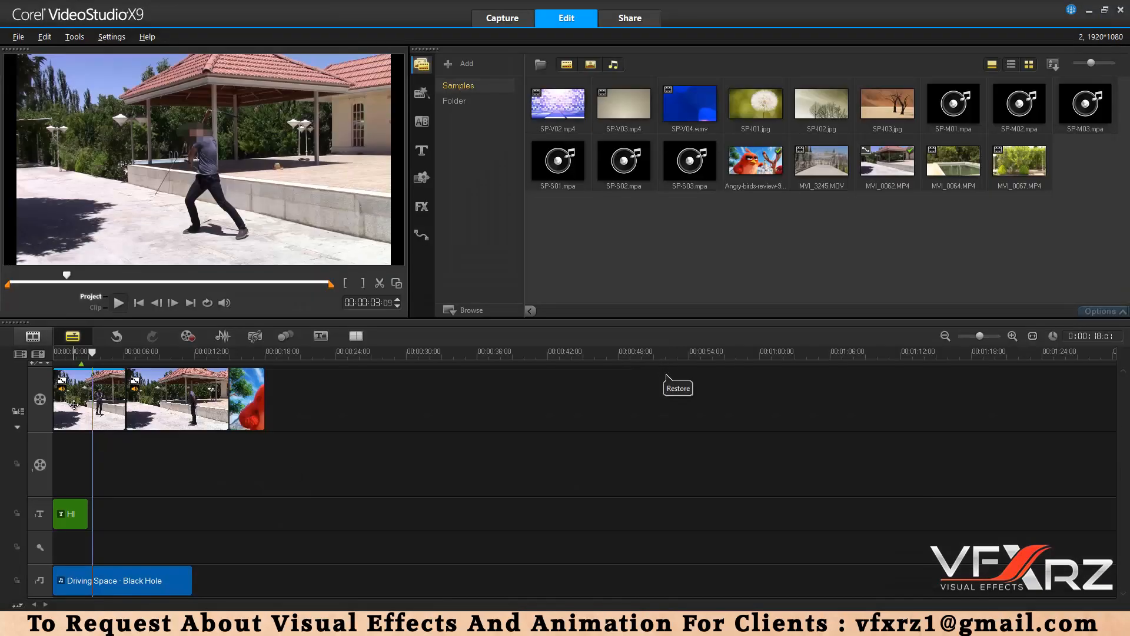
Open Color Correction for the first video clip and enable White Balance
click(75, 402)
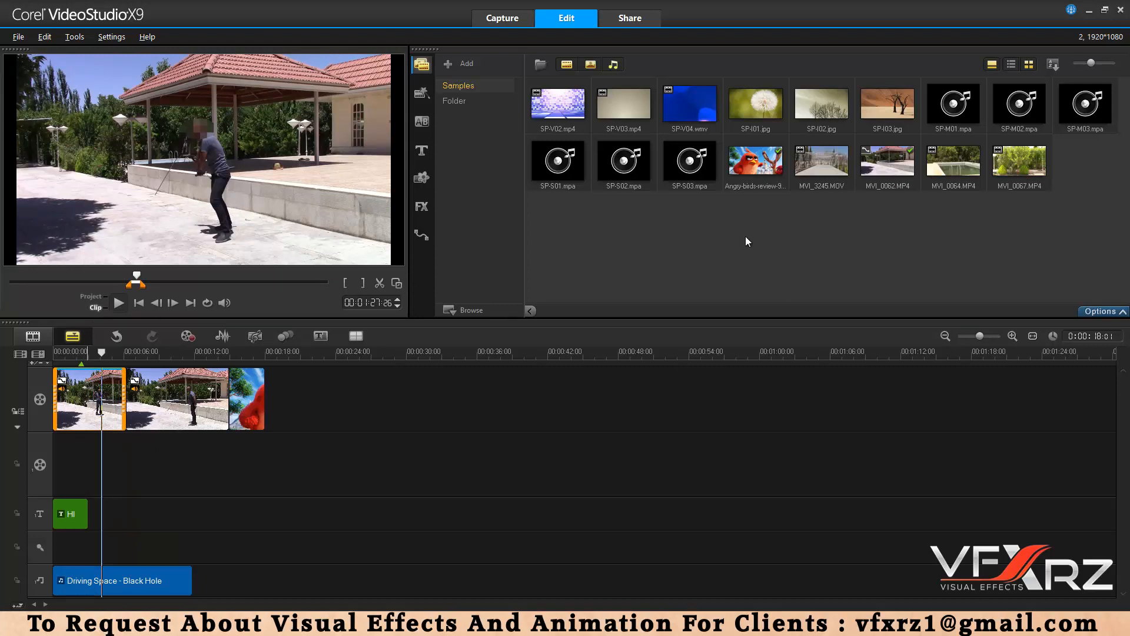
click(1120, 313)
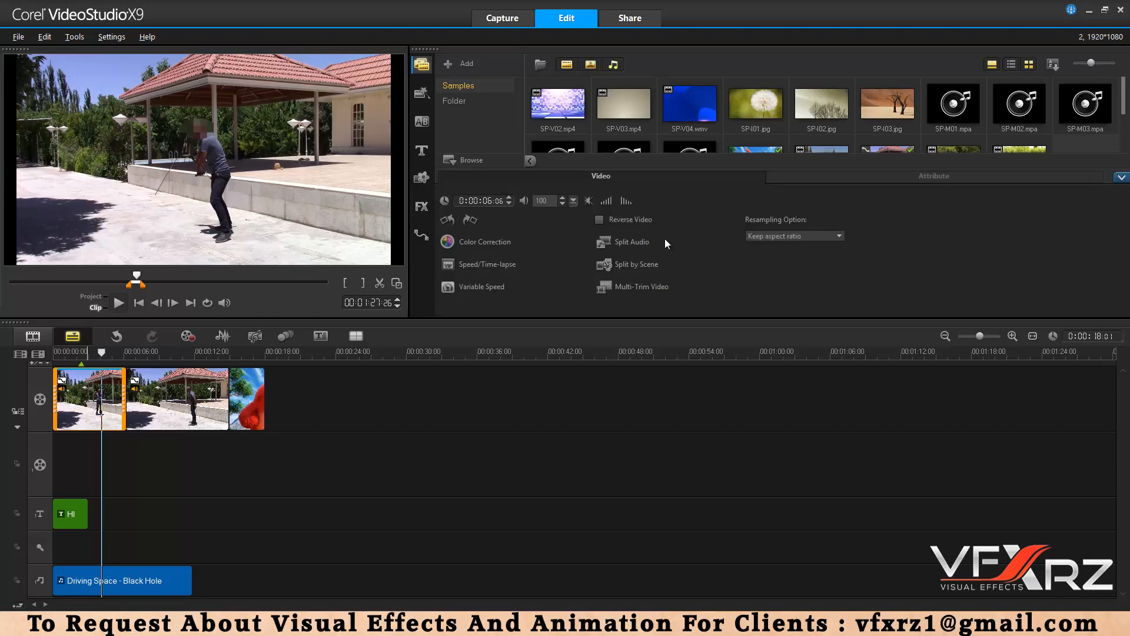
click(476, 240)
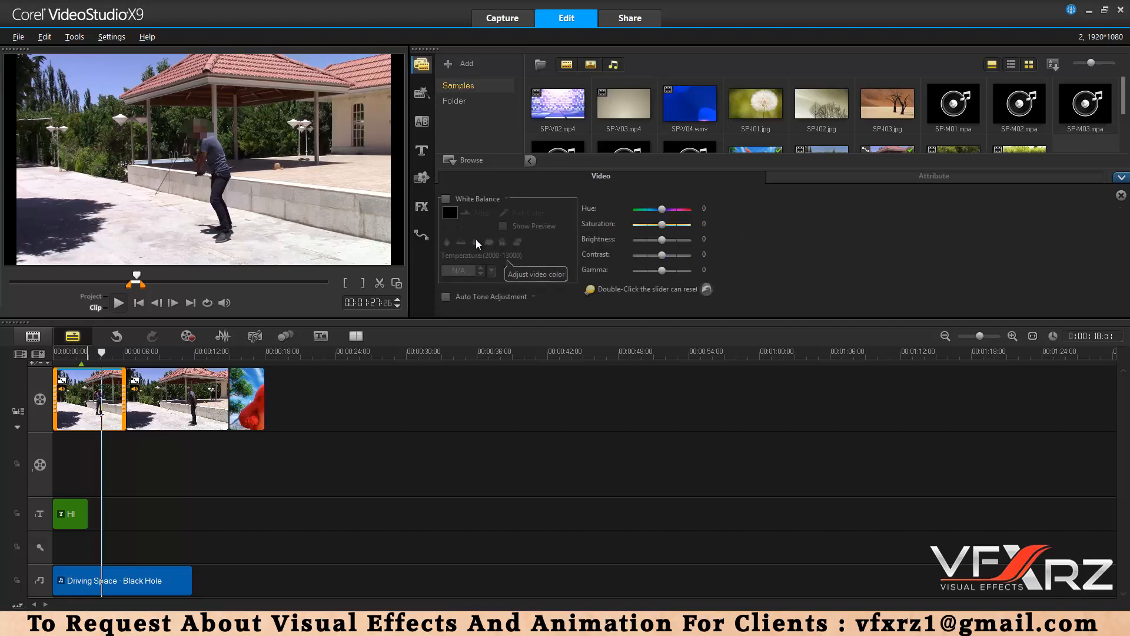
click(447, 198)
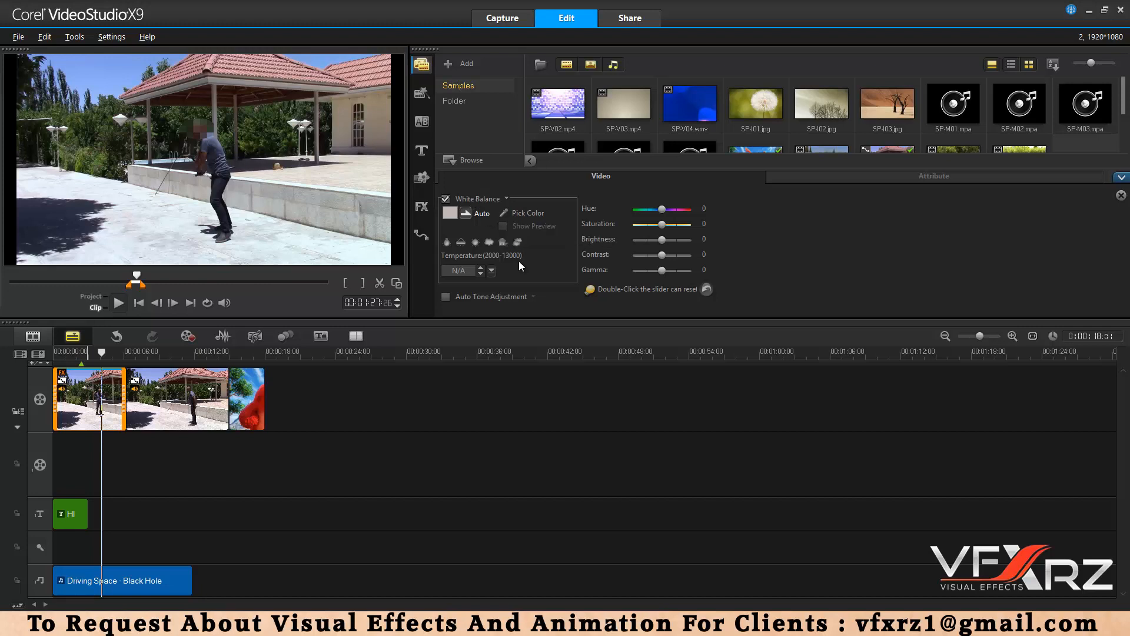
Try the white balance presets on the first clip, choose Cloudy, and adjust the temperature to 8300
click(446, 242)
click(464, 243)
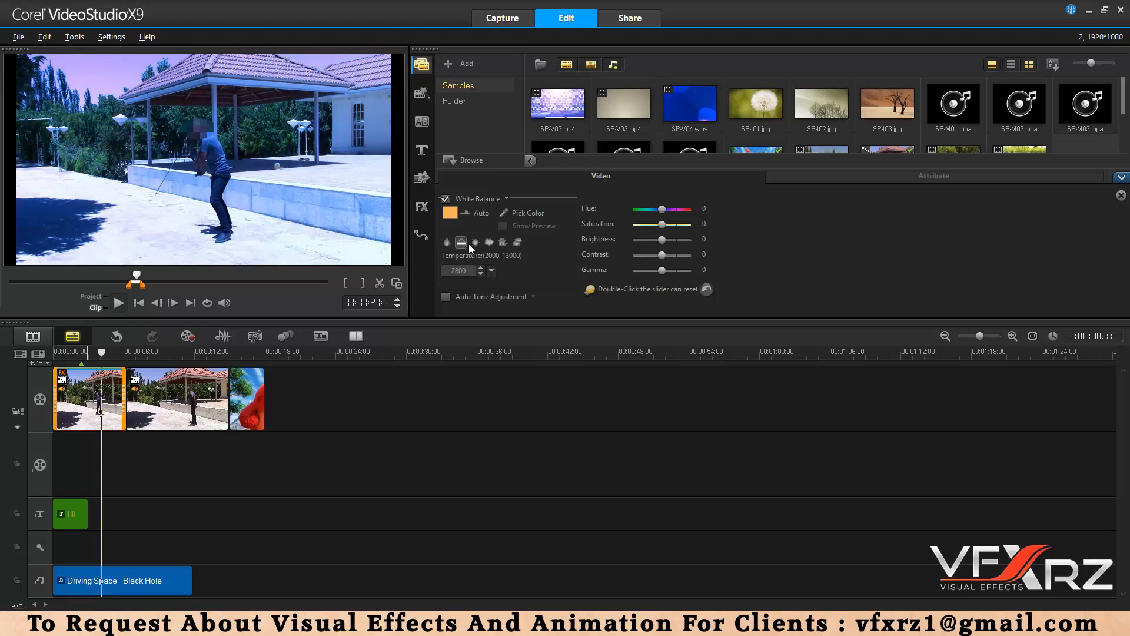
click(481, 244)
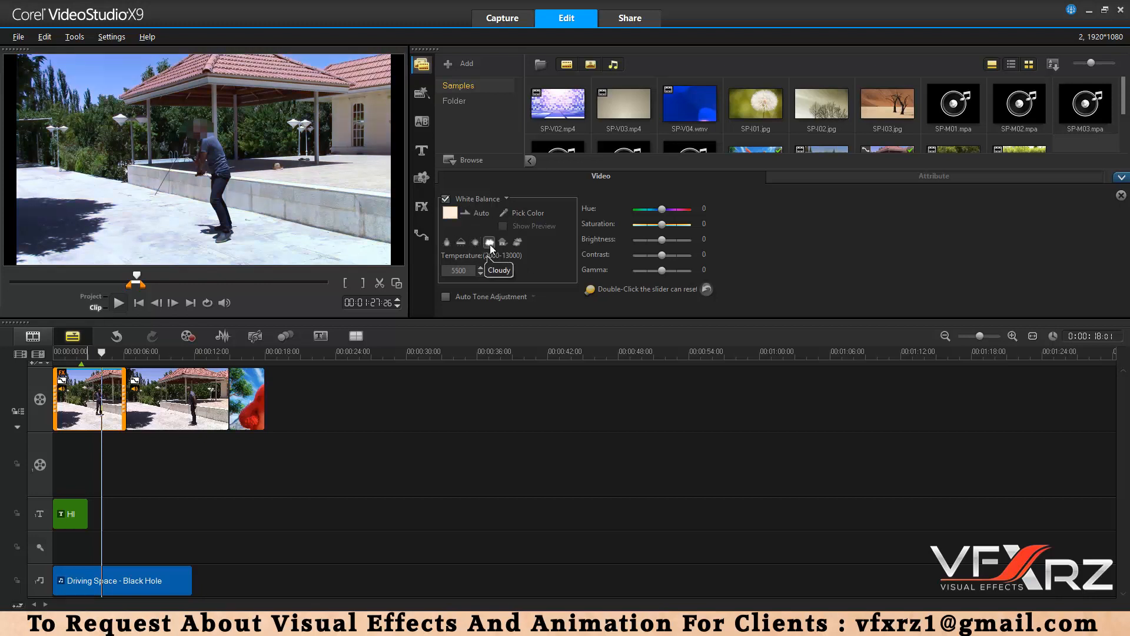
click(490, 244)
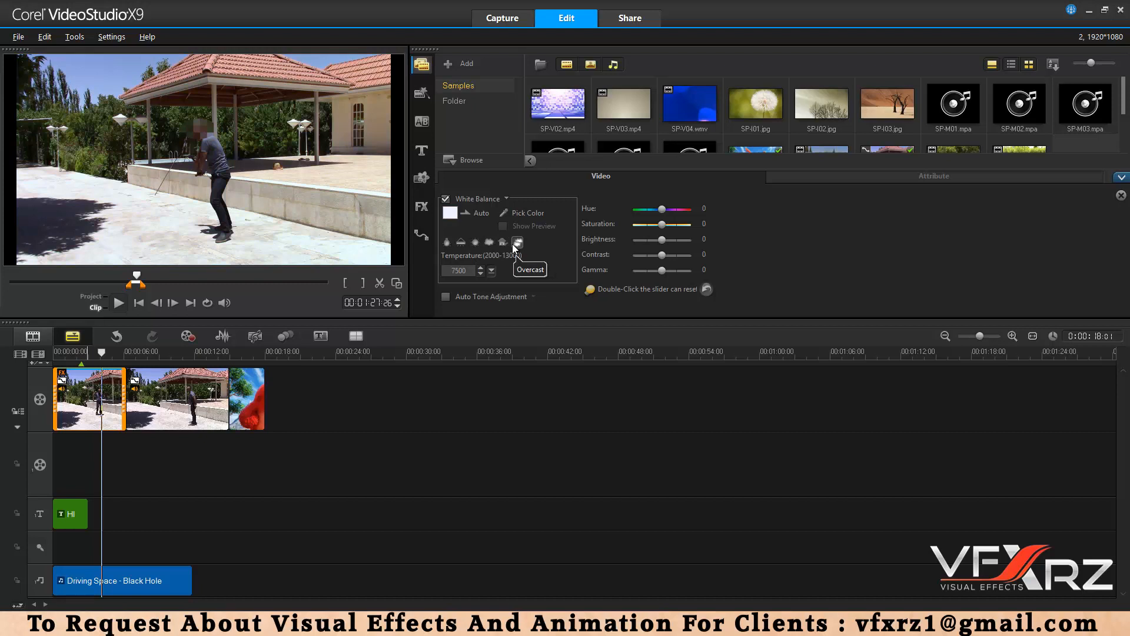
click(512, 244)
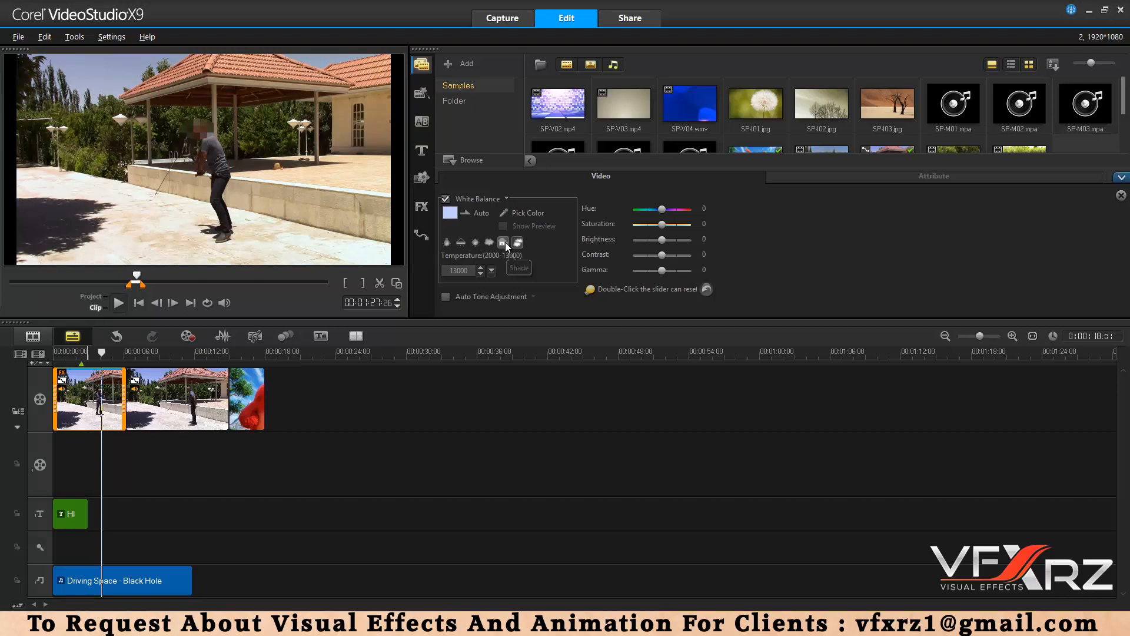
click(489, 242)
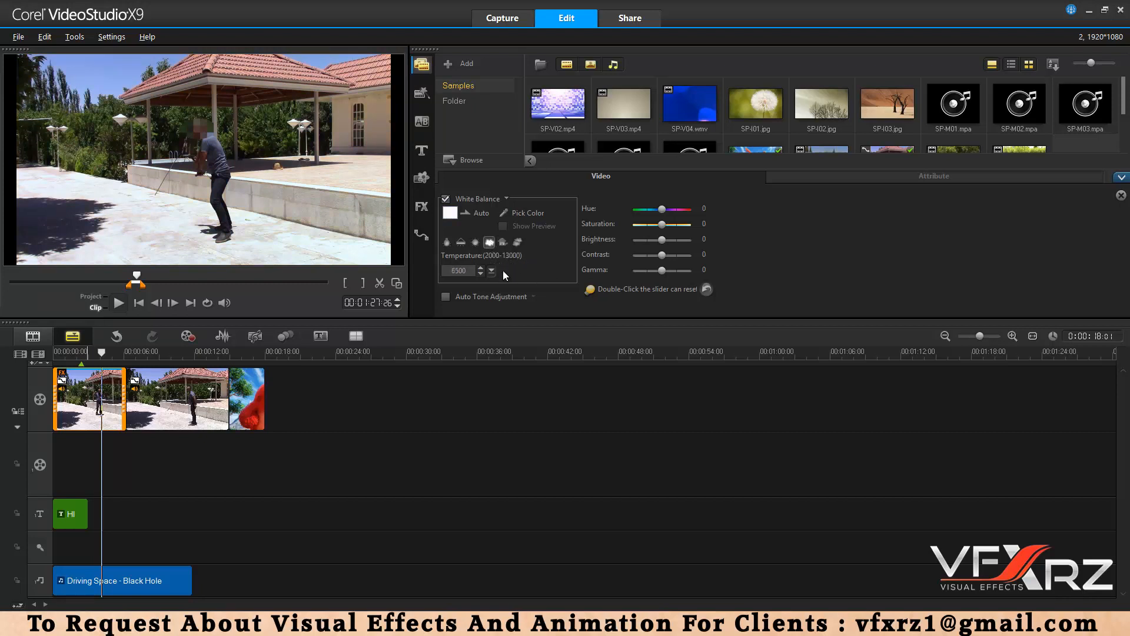
drag(493, 270, 529, 281)
drag(530, 286, 503, 287)
Try a hue of 34, saturation of 26 and brightness of -3 on the first clip, and undo the adjustment
drag(662, 209, 660, 239)
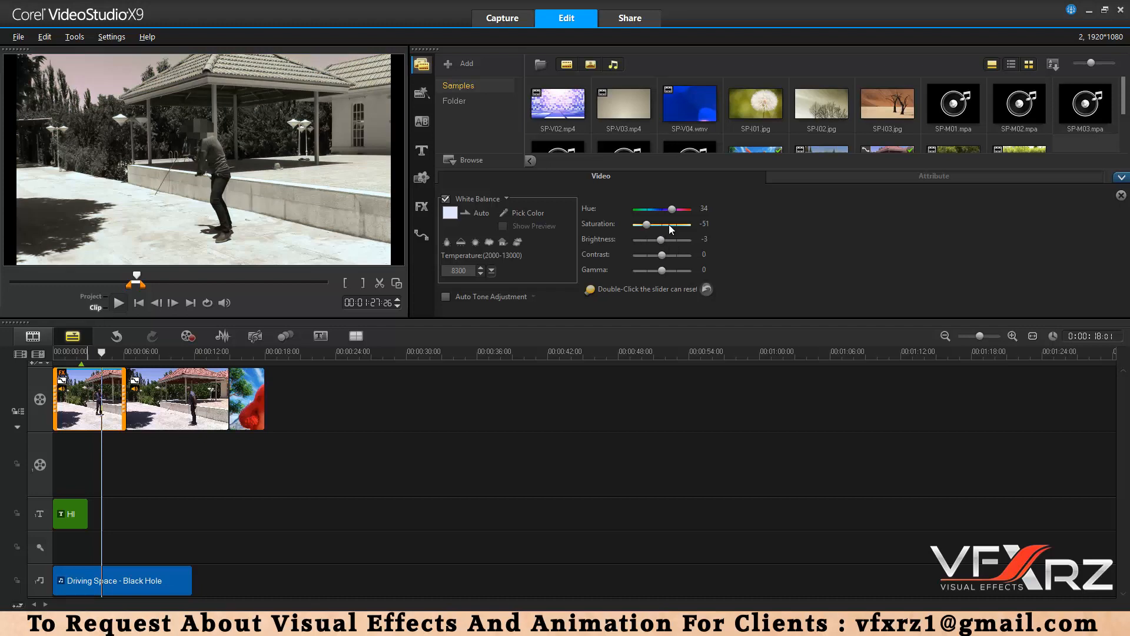
click(668, 224)
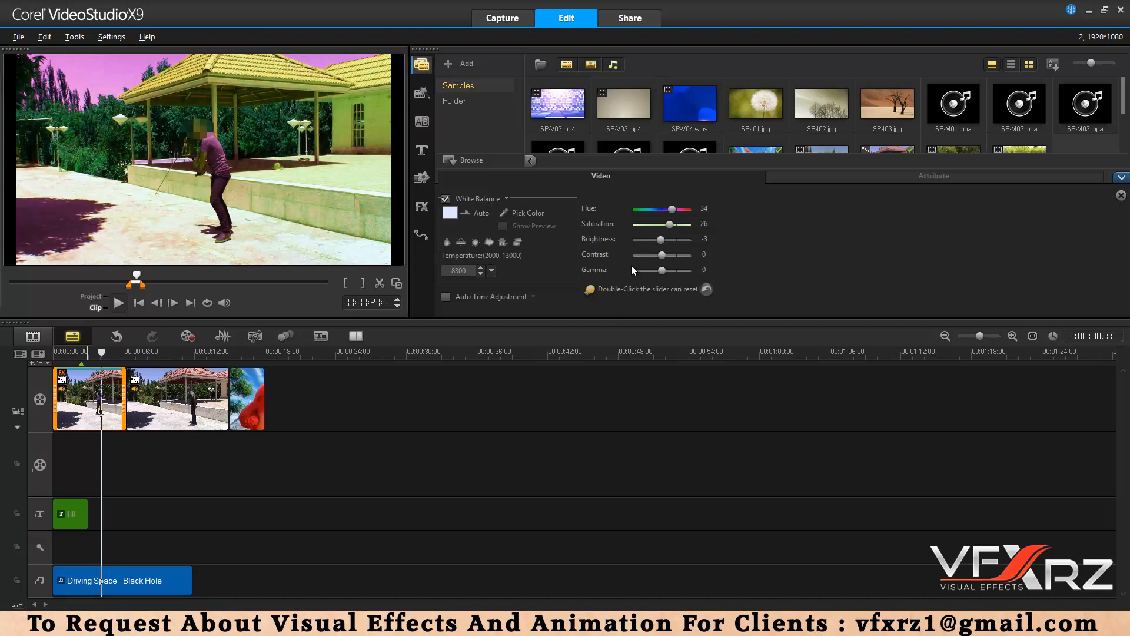
click(1121, 195)
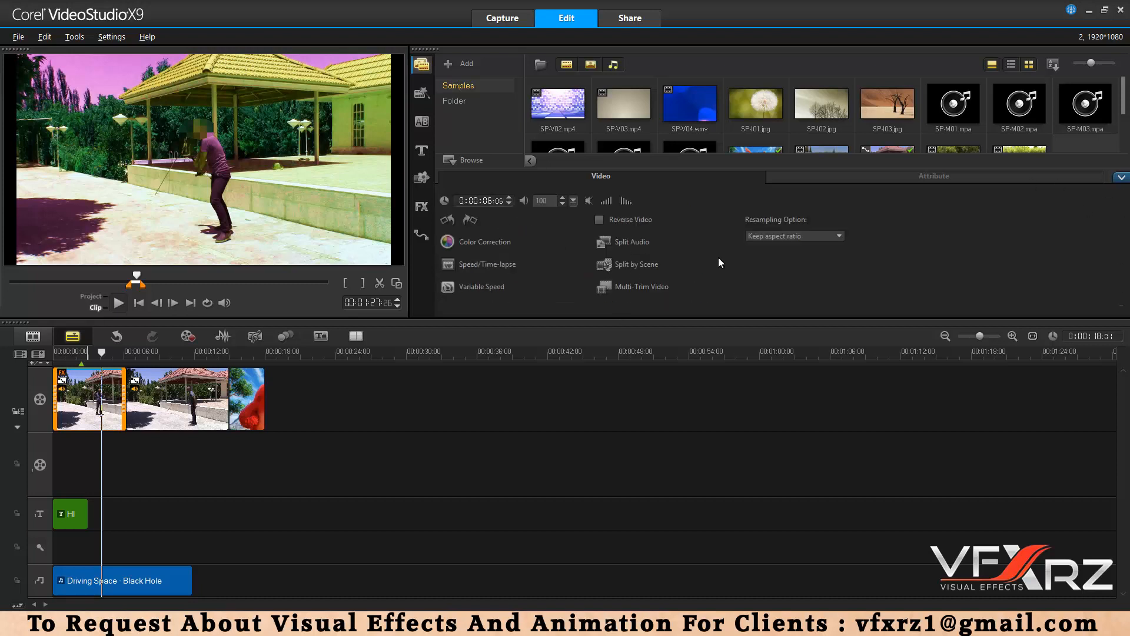
key(ctrl+z)
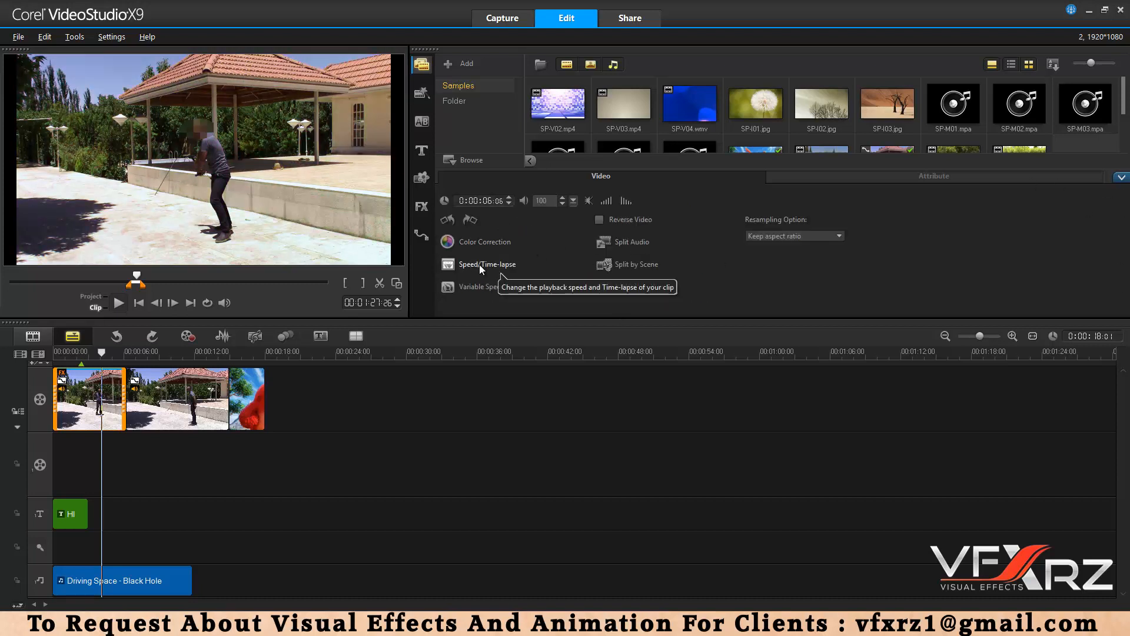
Open Speed/Time-lapse for the first clip and preview it at 25% speed
click(479, 263)
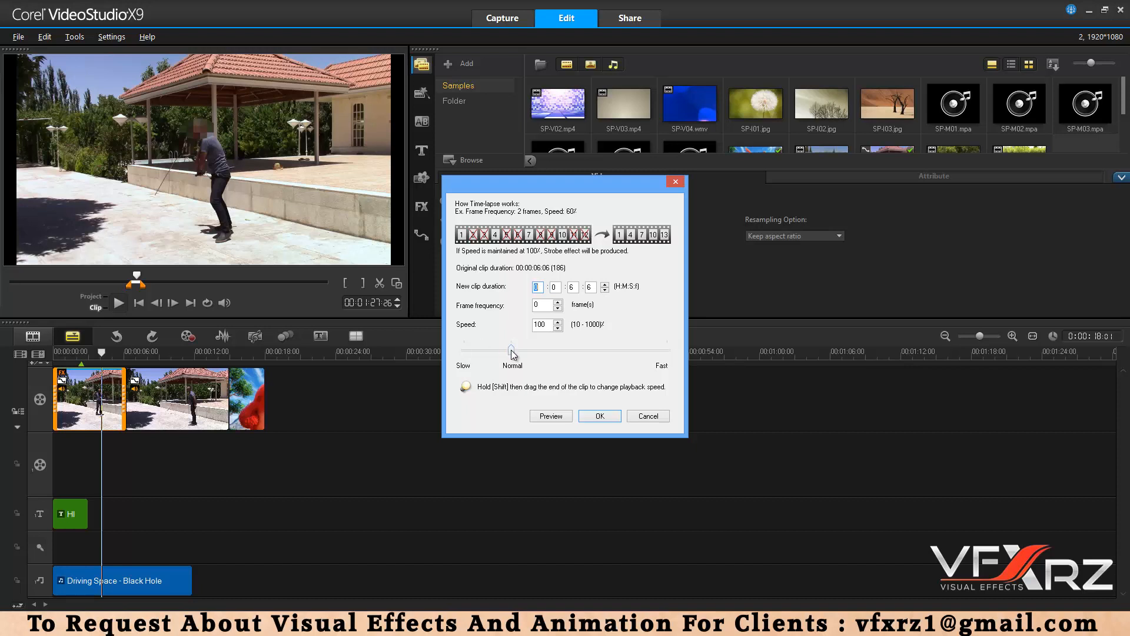
drag(512, 351, 471, 351)
click(558, 416)
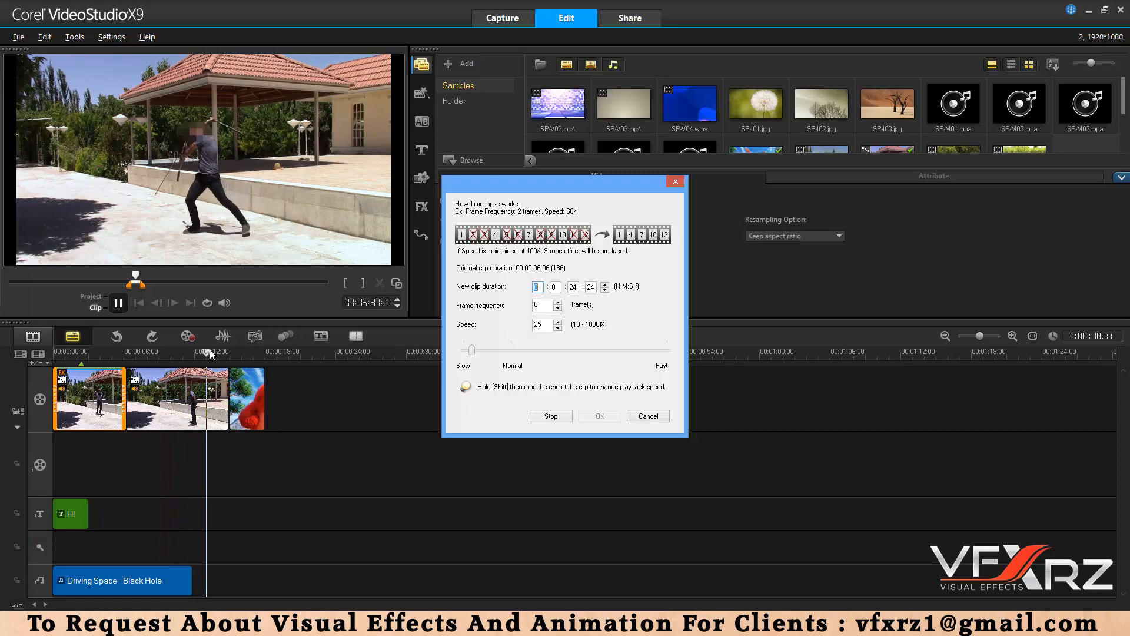
click(547, 416)
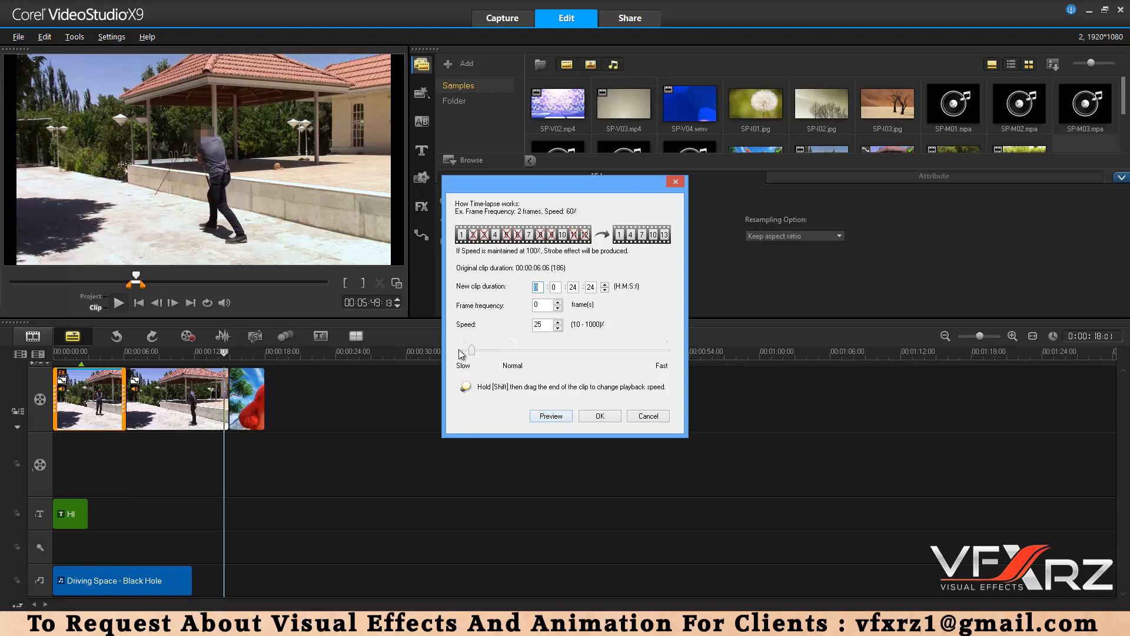
Preview the first clip at 807% speed and apply a slower playback speed of 82%
drag(472, 352, 633, 367)
click(549, 416)
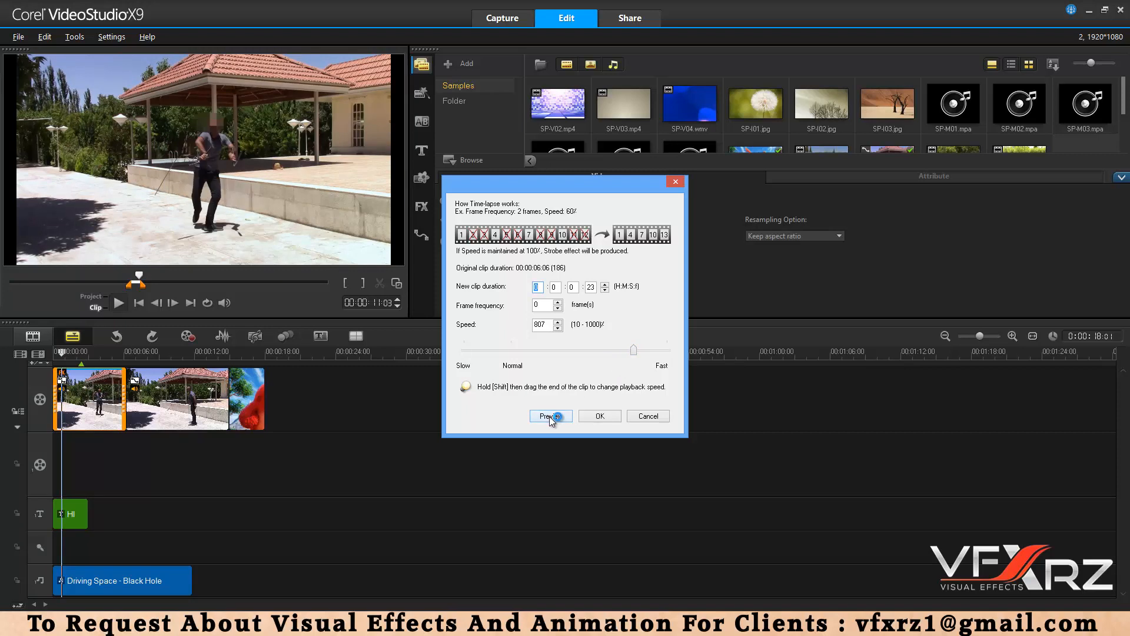
drag(621, 350, 466, 355)
click(612, 419)
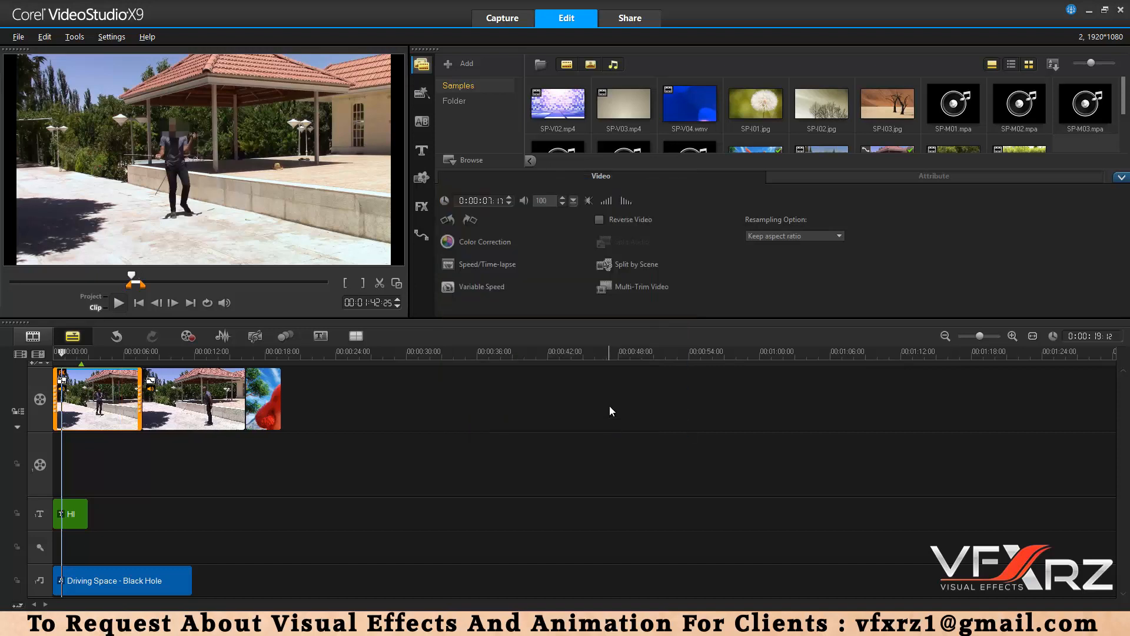
Open Variable Speed for the first clip, add a keyframe at 00:00:01:03, and reduce its speed to the slowest setting
click(481, 287)
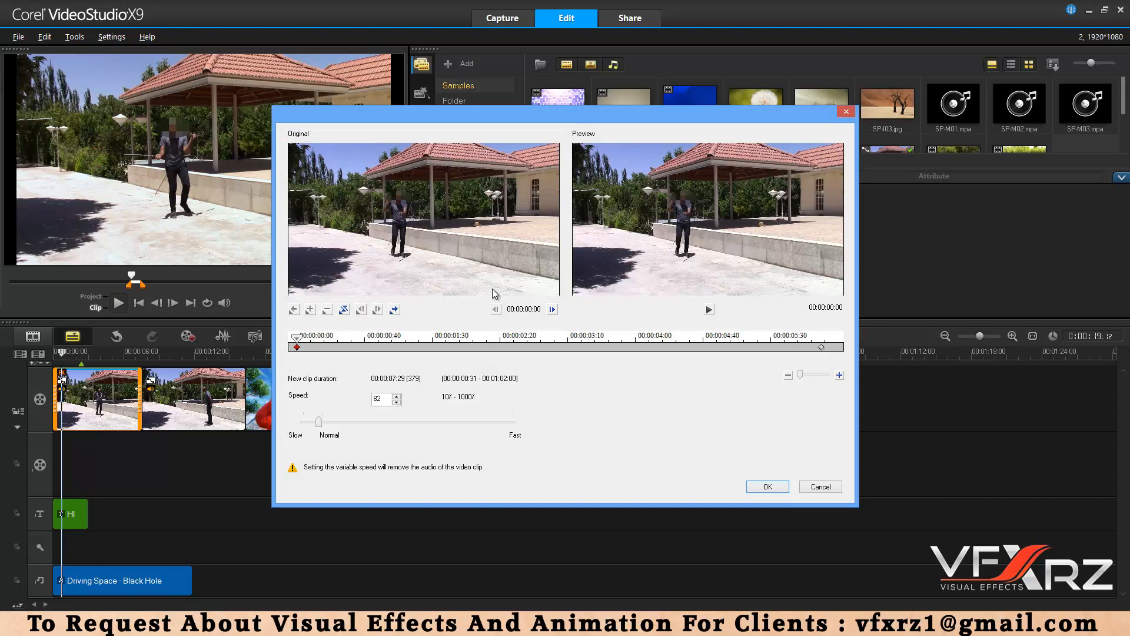
drag(296, 344, 389, 346)
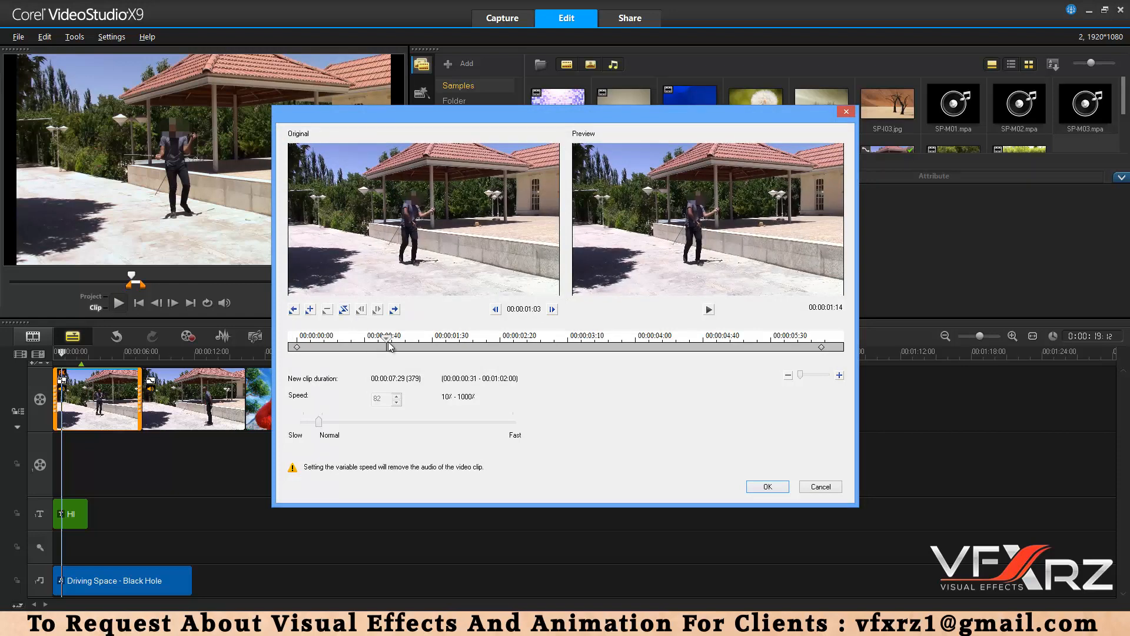
click(313, 314)
drag(319, 421, 281, 432)
Add a speed keyframe at 00:00:01:26 with 100% speed and preview the clip from its start
drag(405, 343, 428, 341)
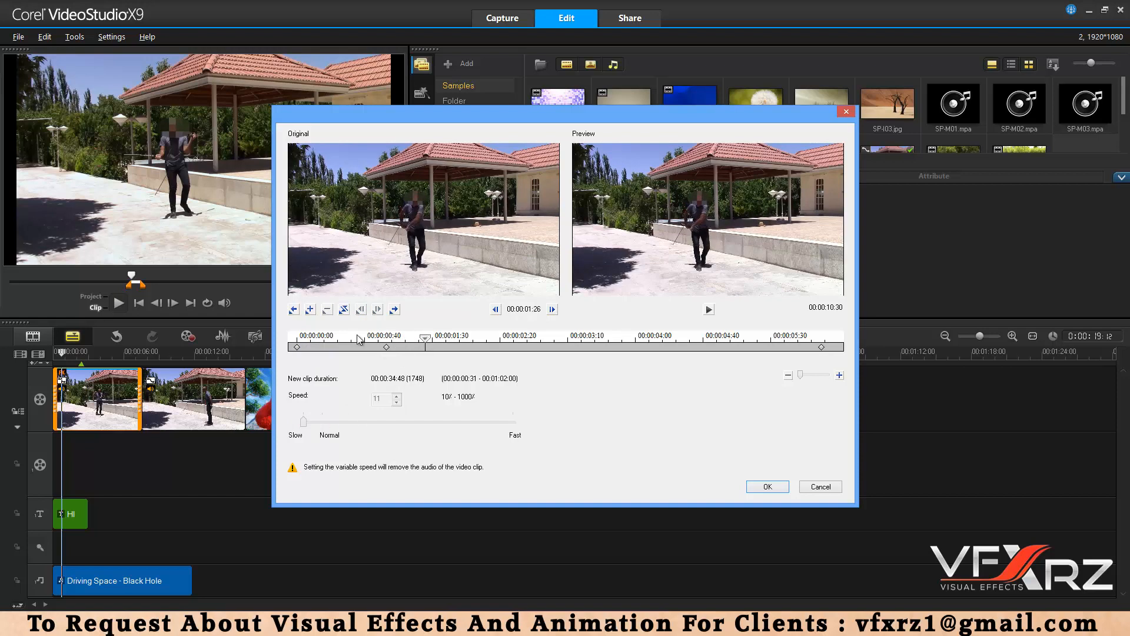
click(312, 312)
drag(304, 422, 323, 422)
text(100)
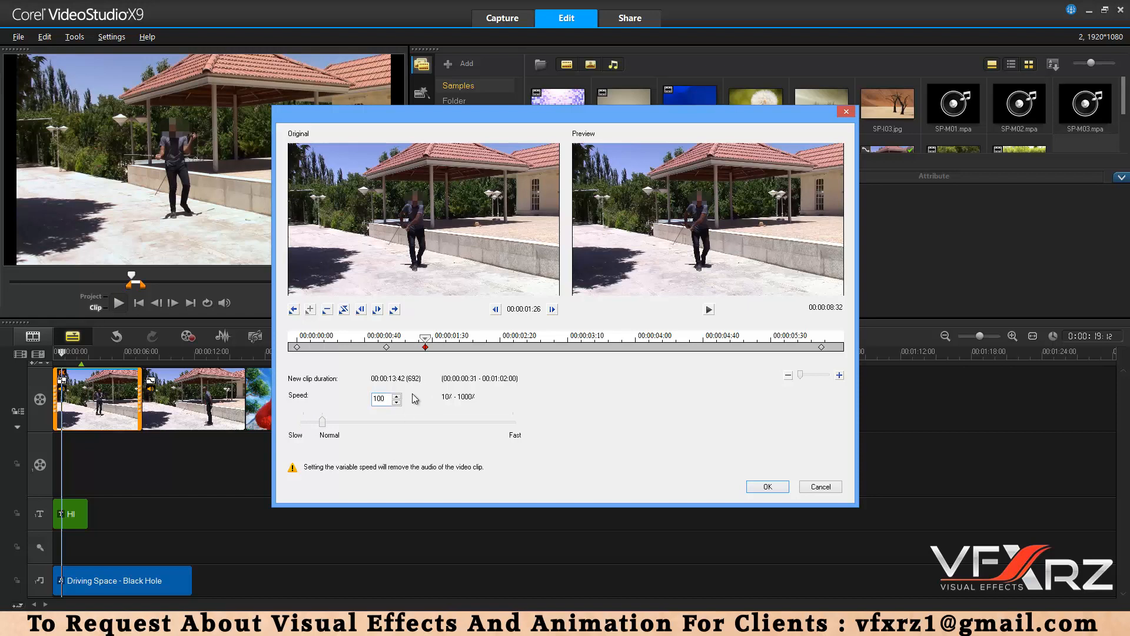
drag(423, 340, 265, 346)
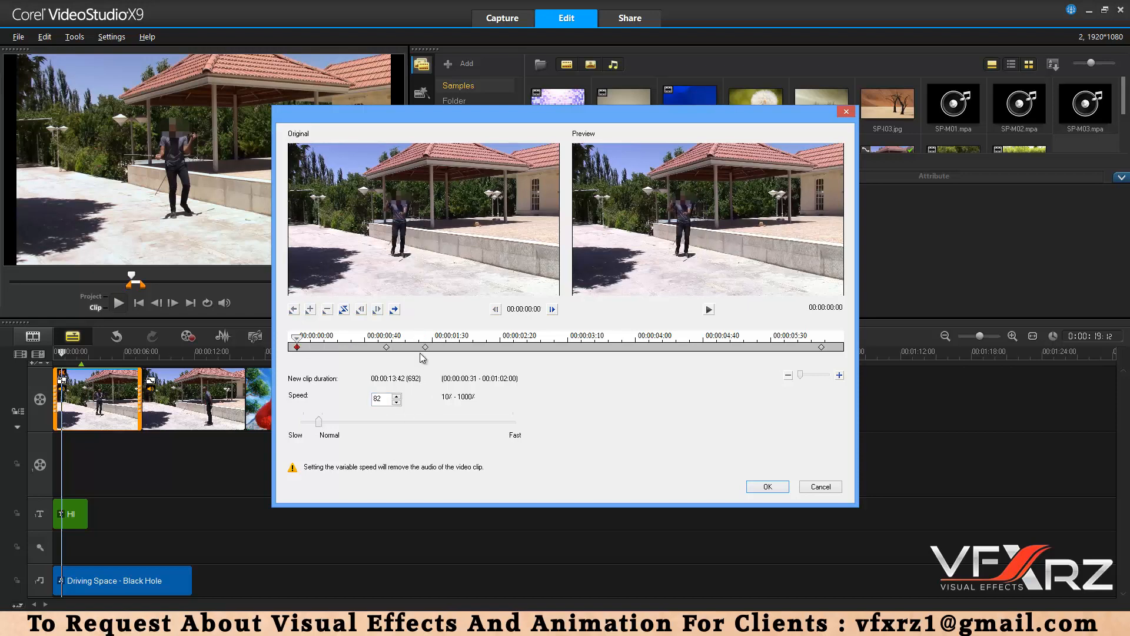
click(708, 310)
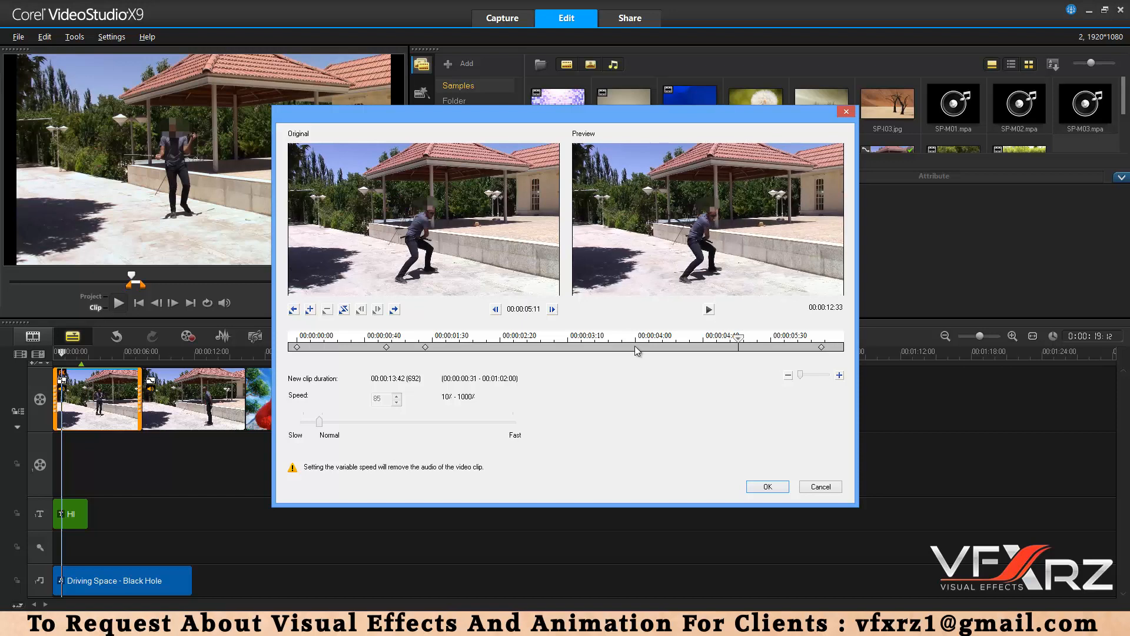
Add two more speed keyframes after 00:00:01:26, the last at 00:00:02:34, and raise the speed at the last one
drag(424, 347, 523, 339)
click(314, 310)
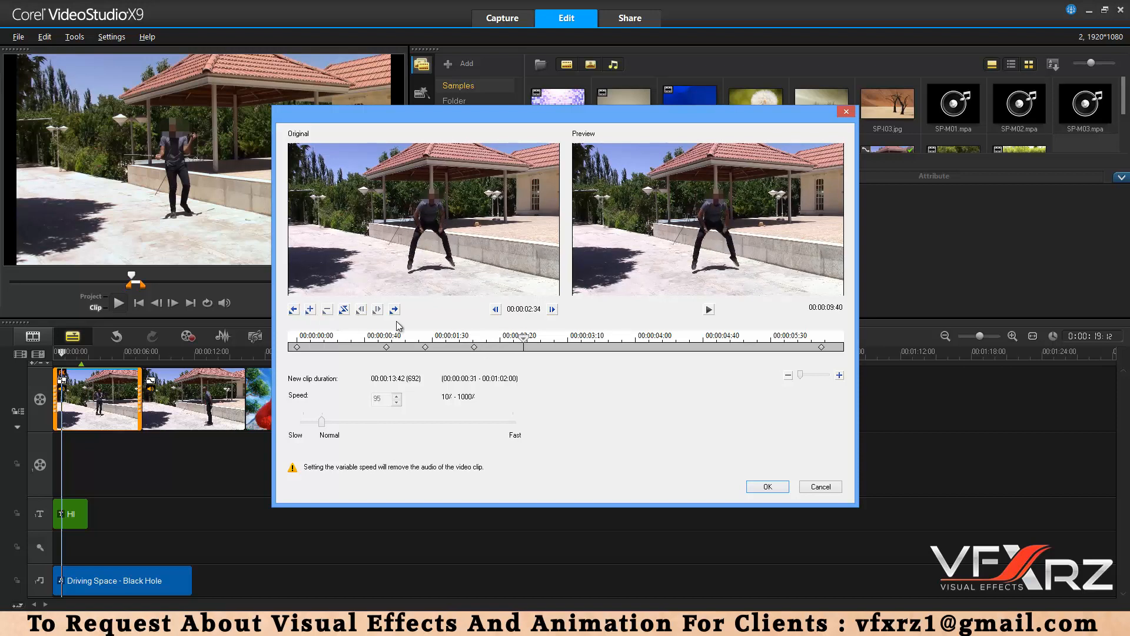
click(310, 310)
drag(326, 423, 383, 423)
Review the variable speed result across the clip and apply it
drag(523, 339, 370, 340)
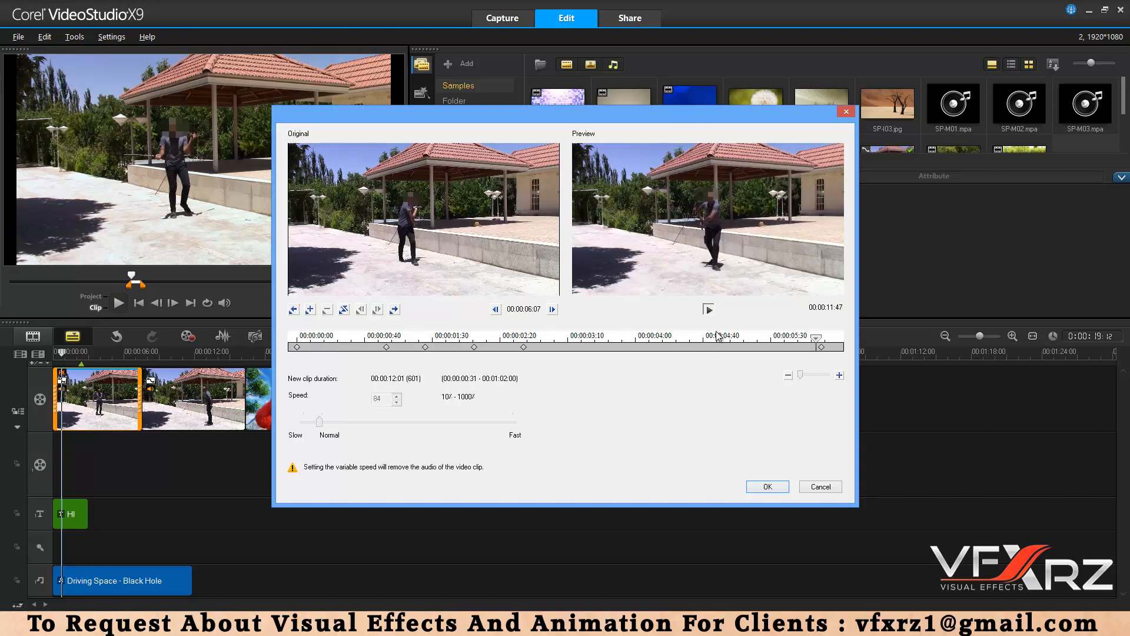
drag(717, 334, 578, 348)
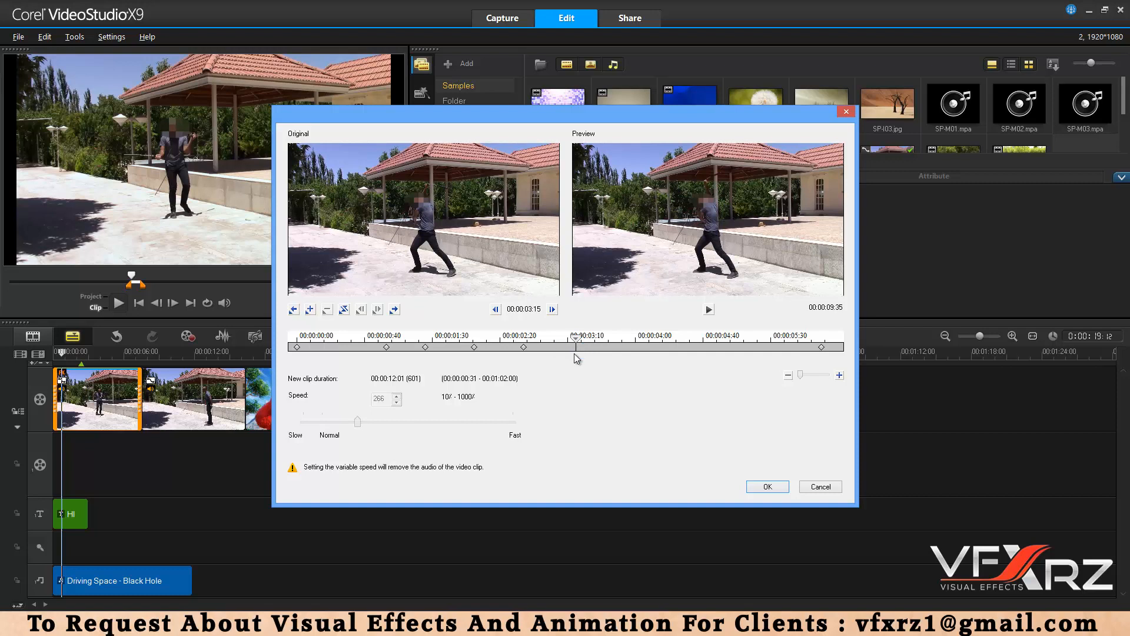
click(768, 487)
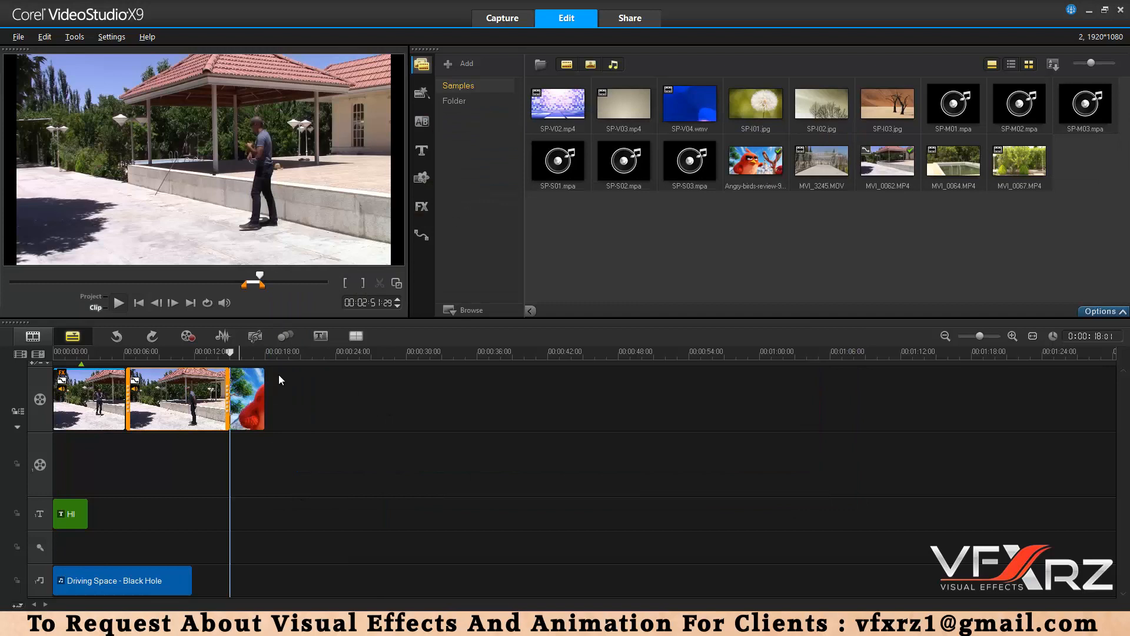
Open Multi-Trim Video for the second clip and mark a first segment from 00:02:43:20 to about 00:02:44:08
click(1100, 311)
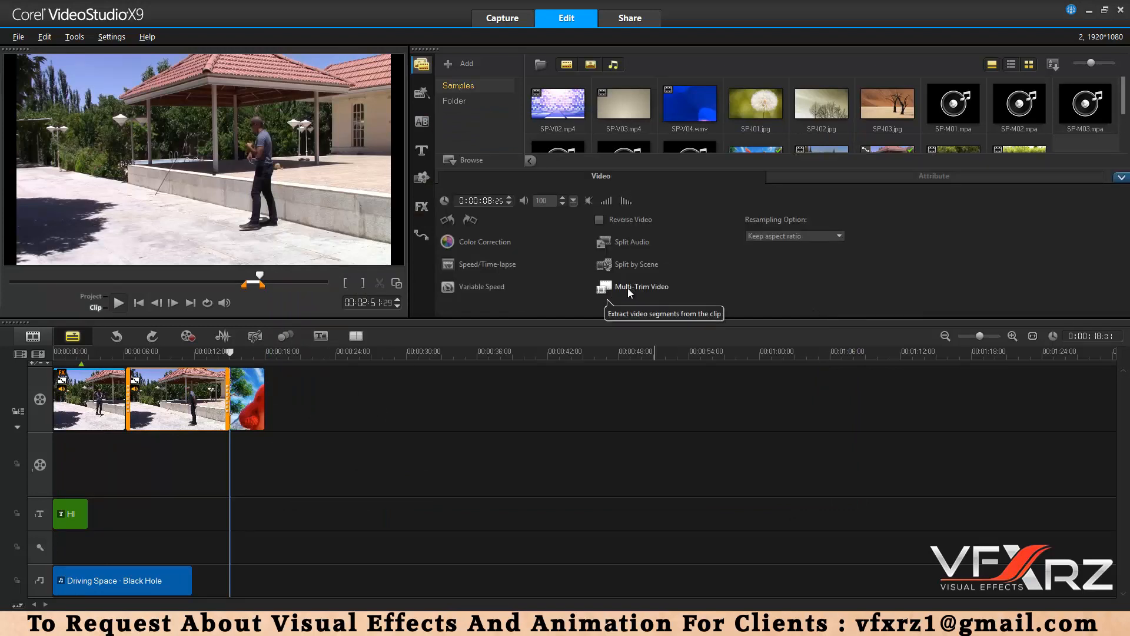
click(627, 287)
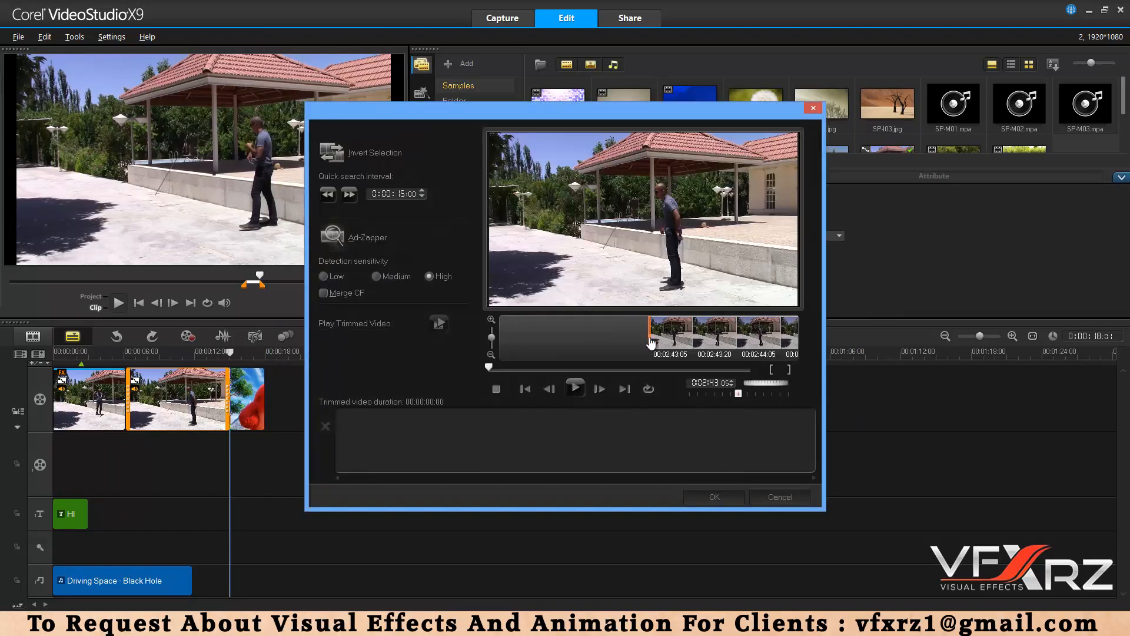
drag(488, 367, 503, 368)
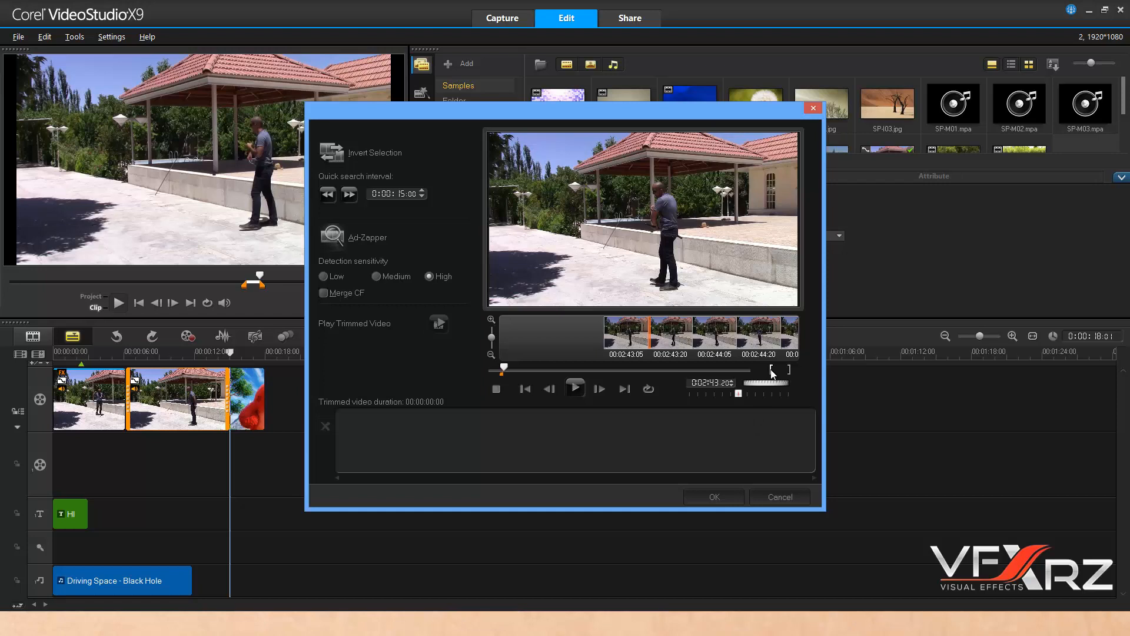
drag(504, 366, 521, 368)
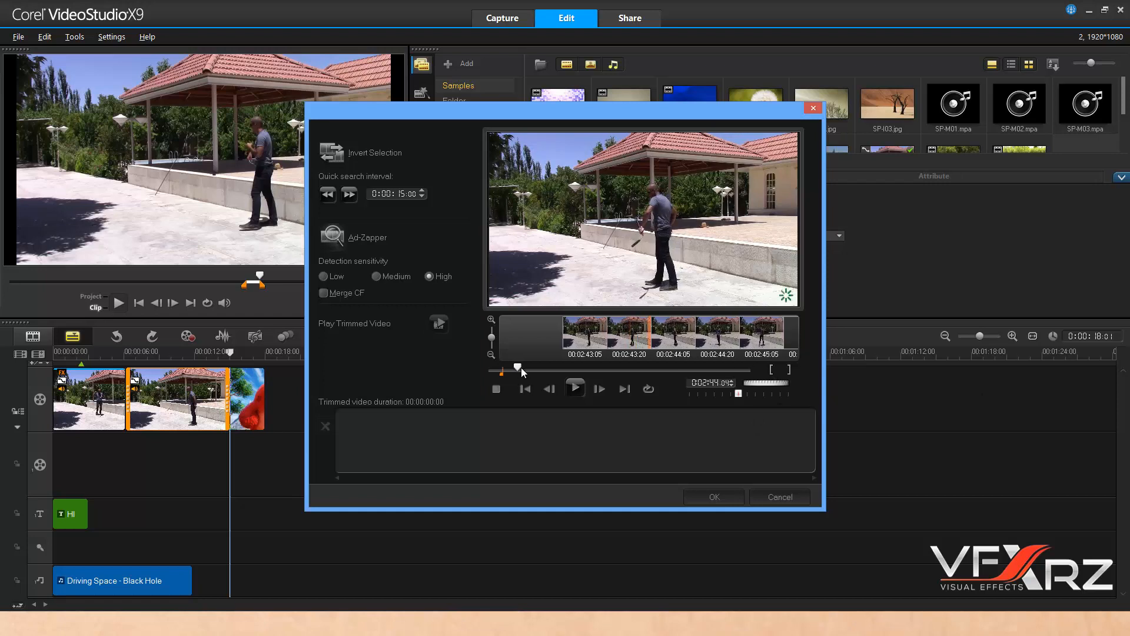
click(788, 369)
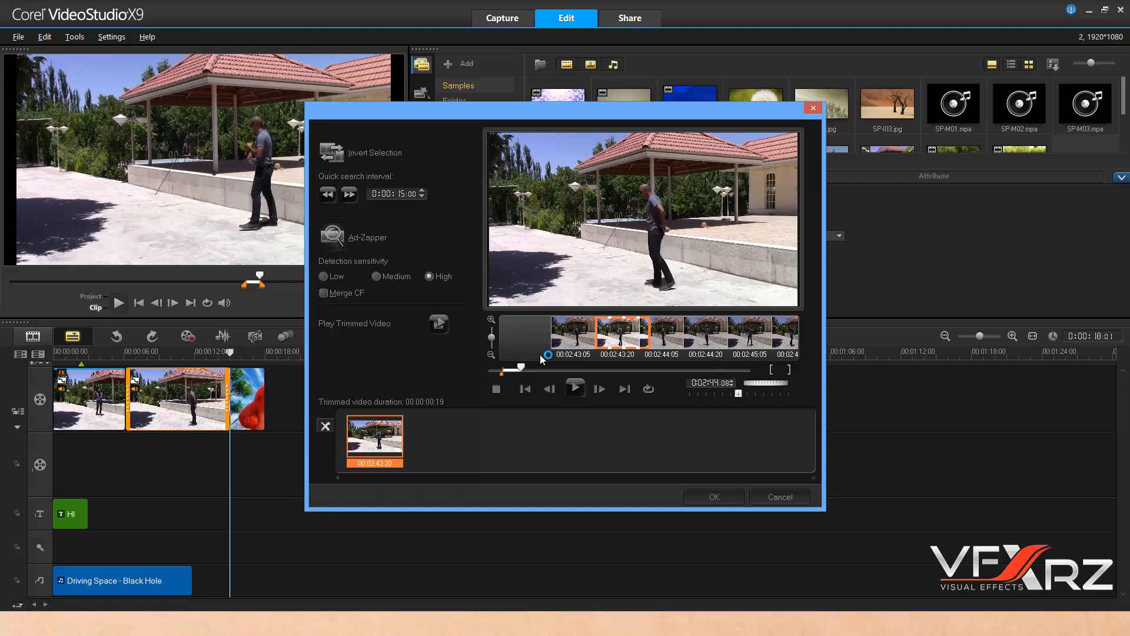
Mark a second segment from 00:02:45:04 to 00:02:45:26 and apply the multi-trim to the clip
drag(521, 368, 549, 369)
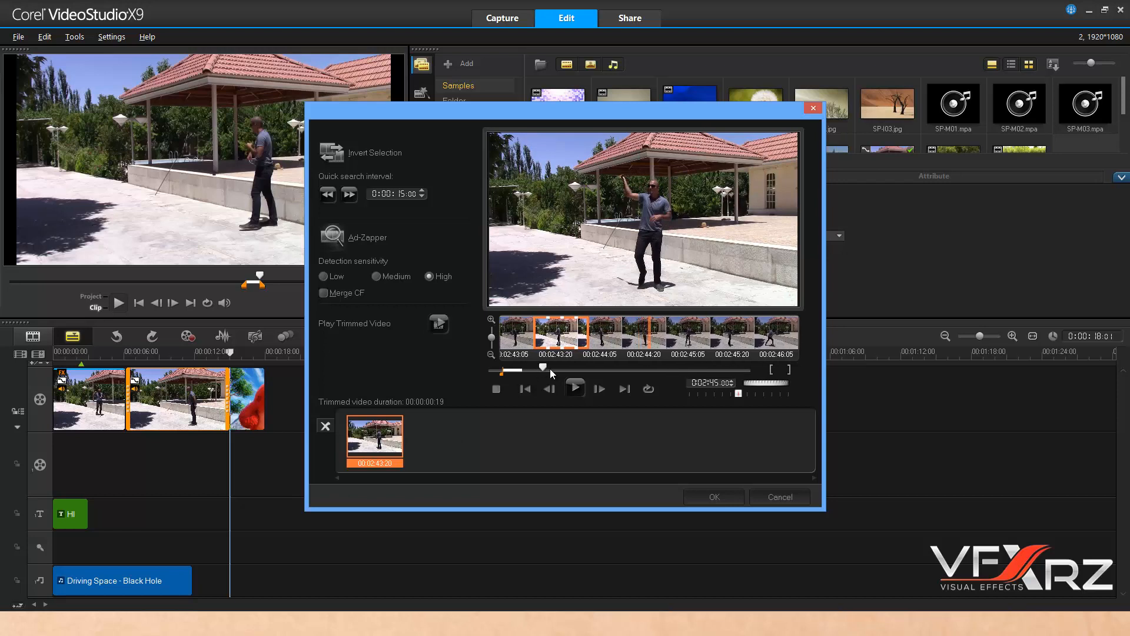
click(772, 369)
drag(547, 367, 568, 367)
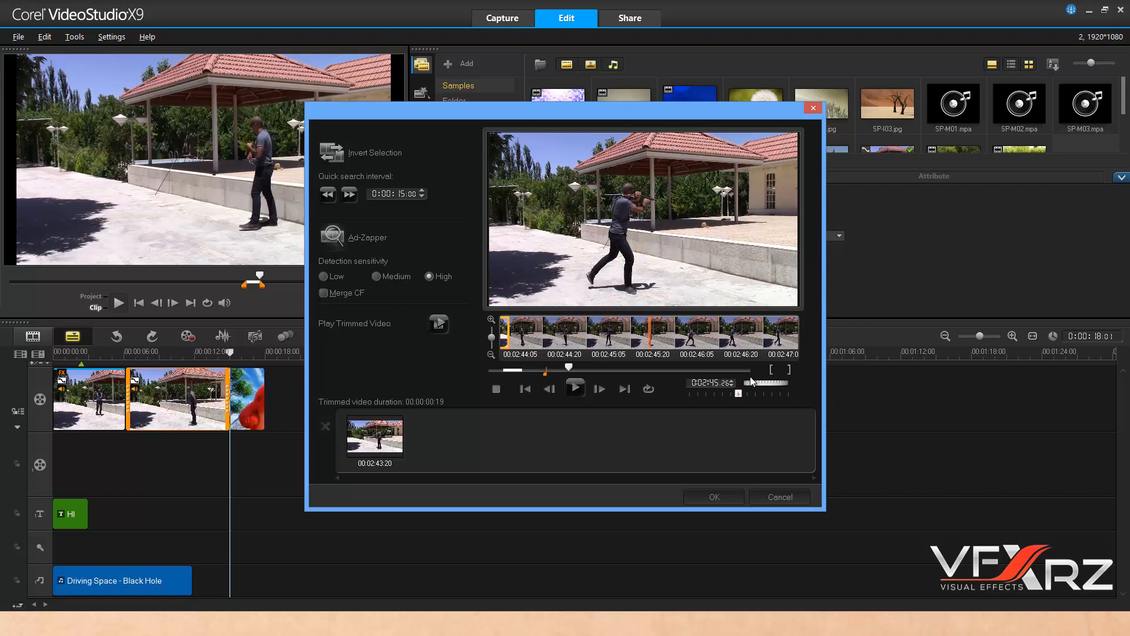
click(789, 369)
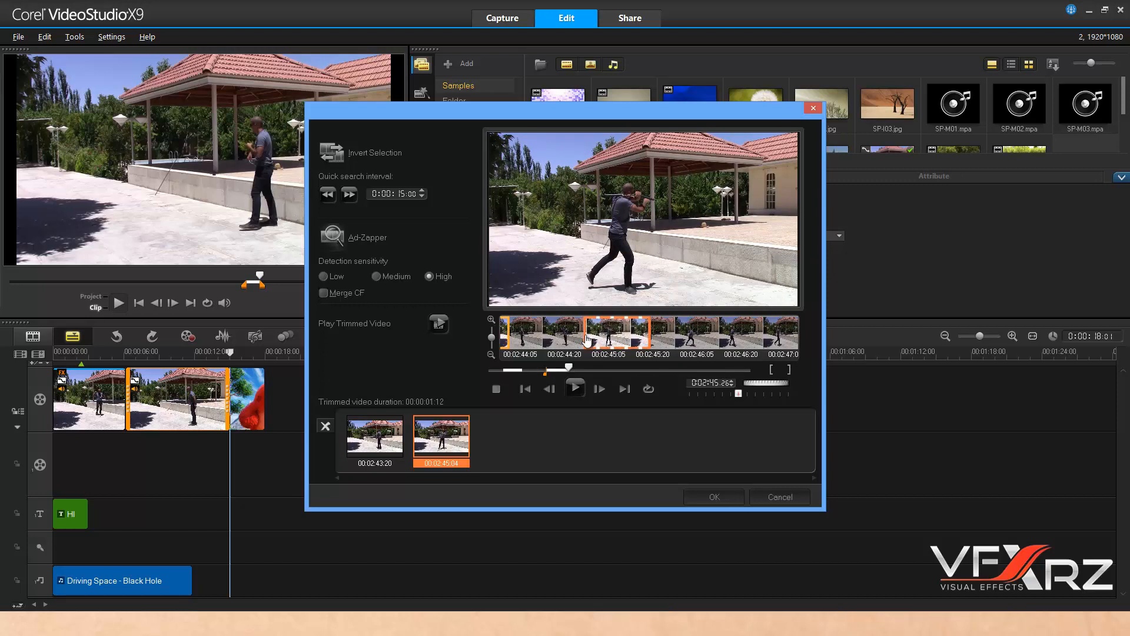
click(728, 499)
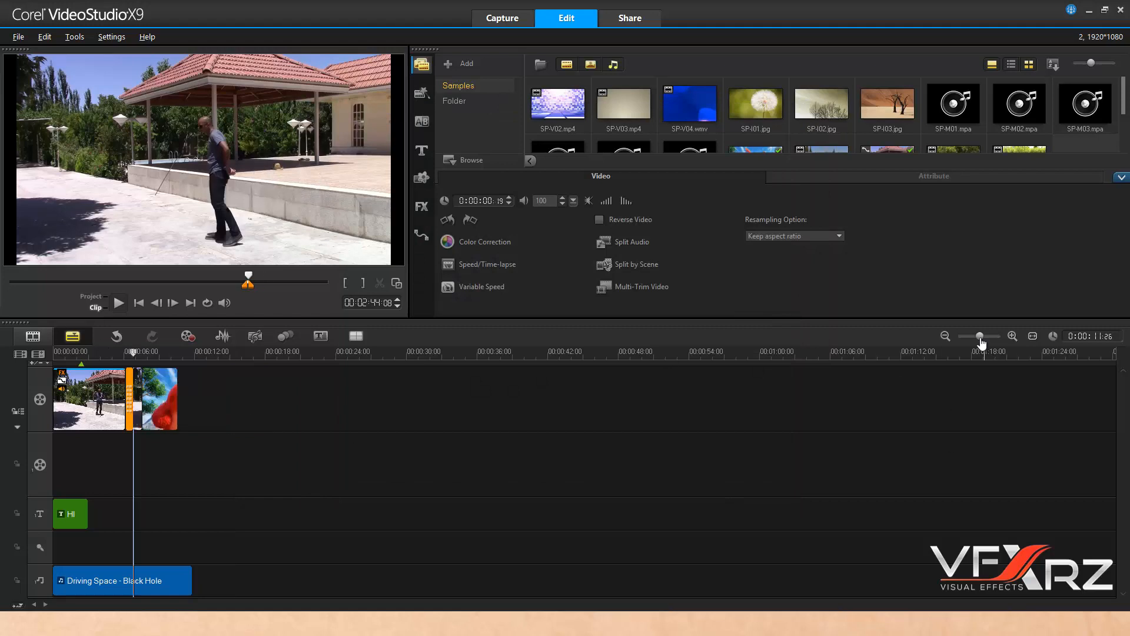
Review the two trimmed segments on the timeline by scrubbing through them at a closer zoom
drag(979, 336, 993, 342)
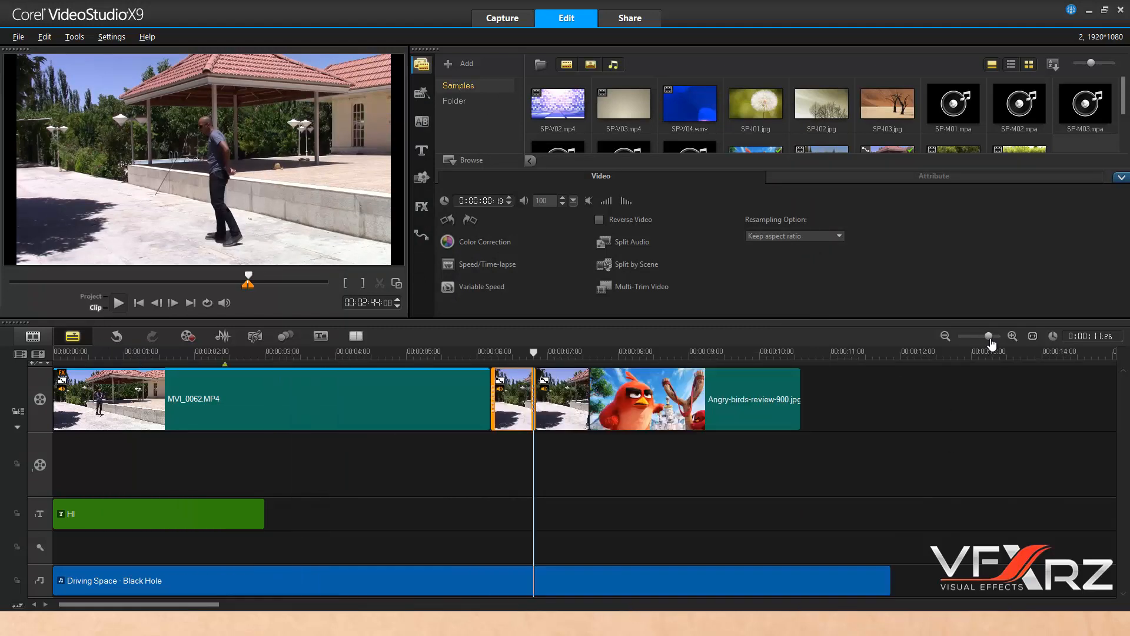
click(533, 353)
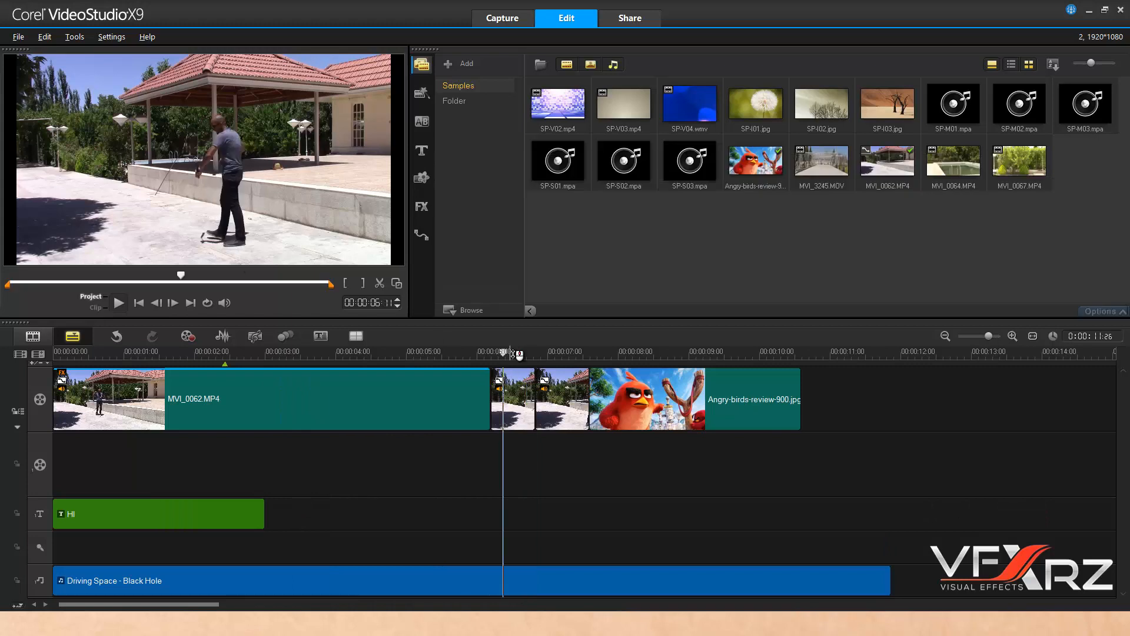
drag(534, 353, 568, 365)
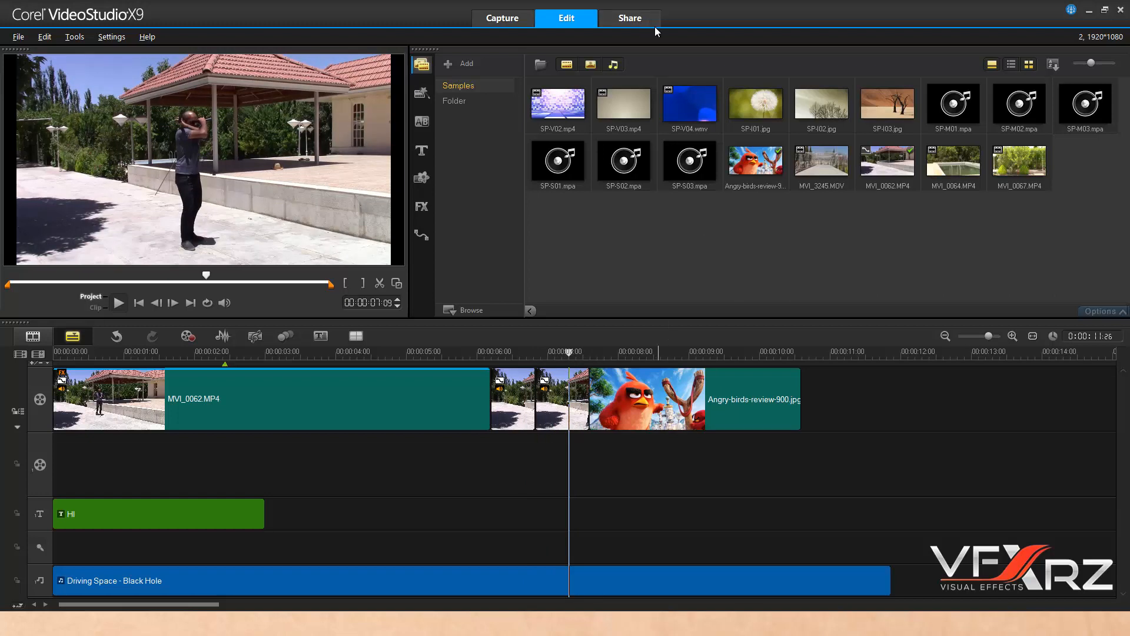
Go to the Share workspace and look through the AVI, MPEG-4, WMV, MOV and Audio output formats
click(637, 19)
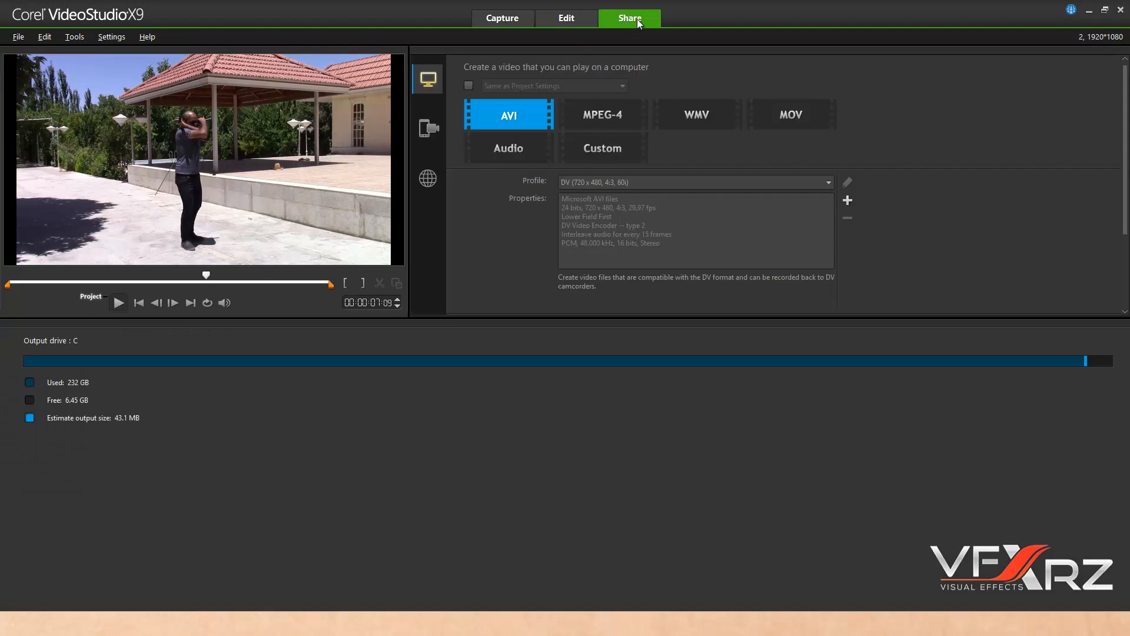
click(696, 118)
click(783, 113)
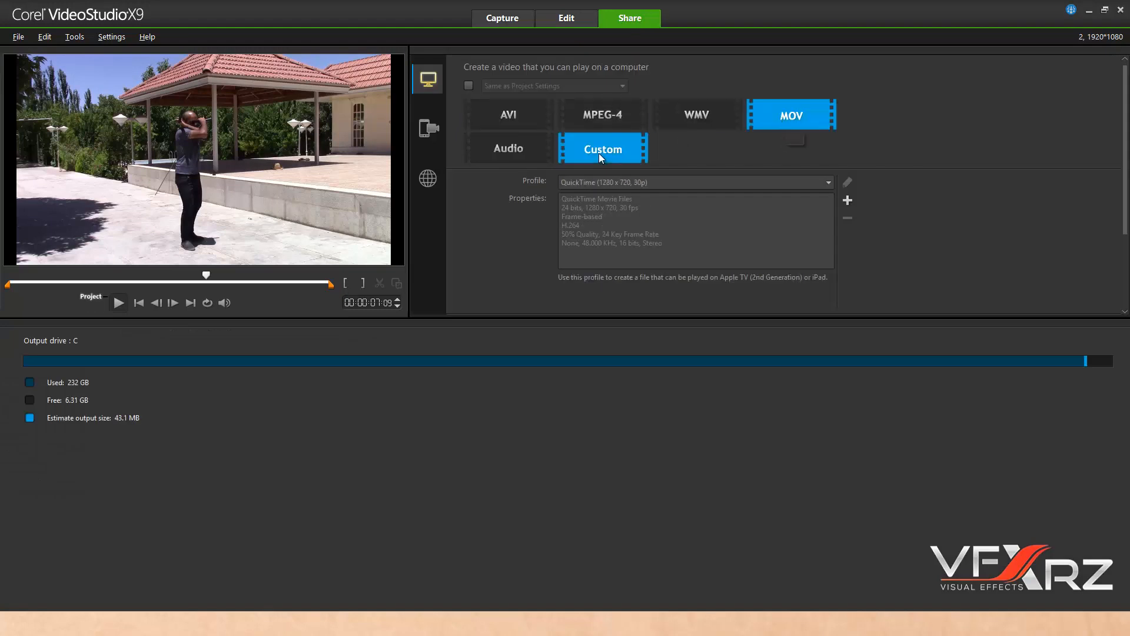
click(509, 148)
click(509, 114)
click(614, 111)
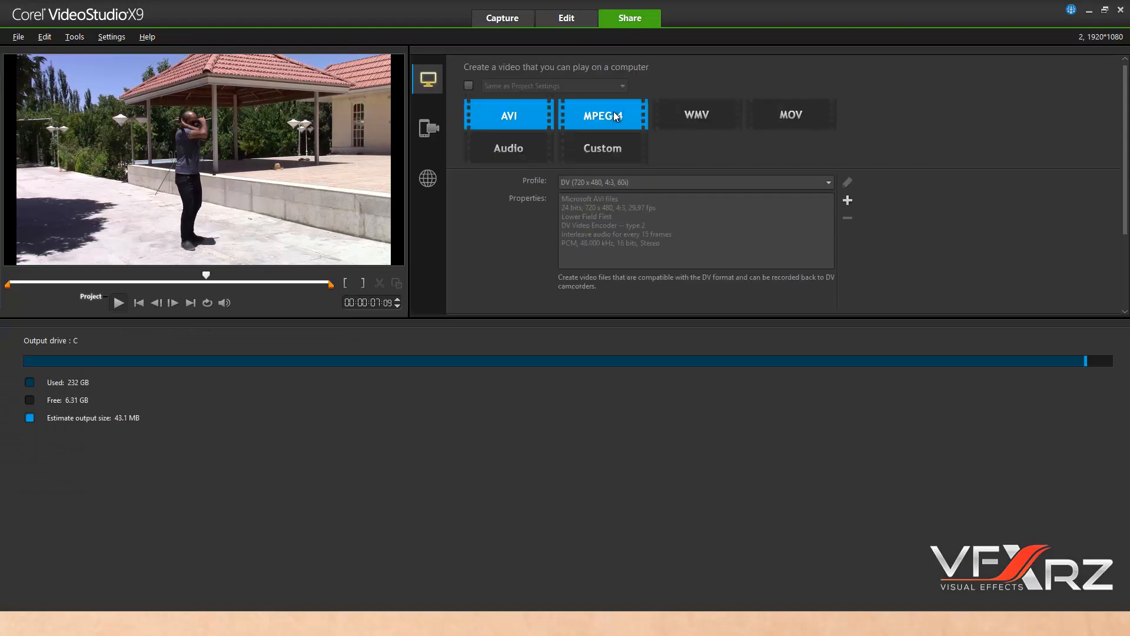
click(483, 115)
click(719, 120)
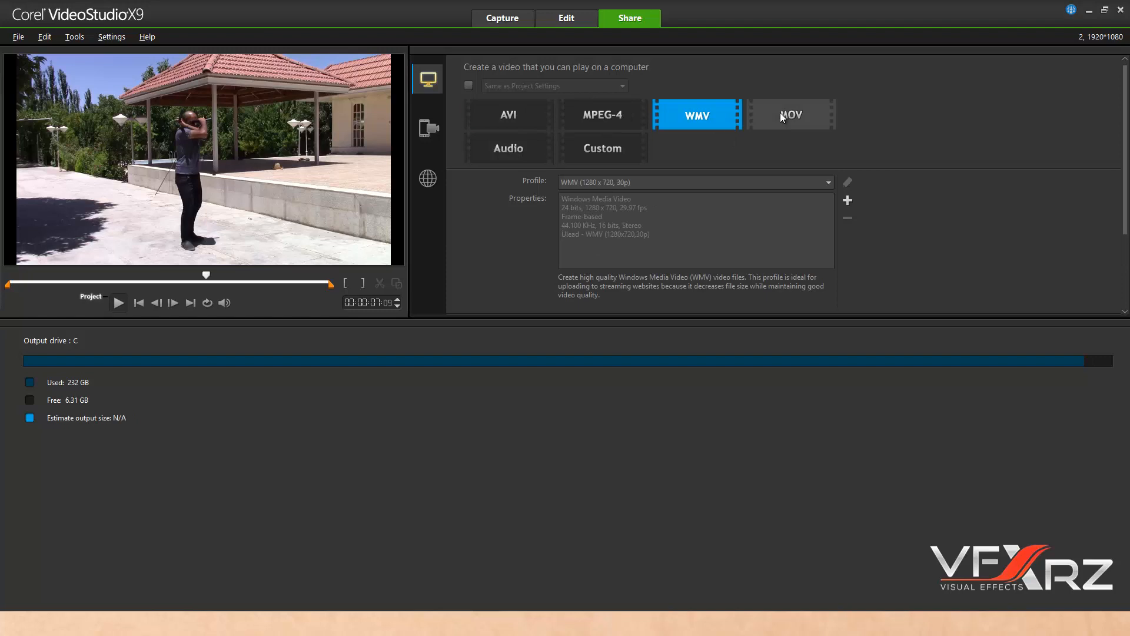
click(782, 117)
Choose the Custom output with the MPEG-4 format and review its encoding options and file output settings
click(603, 154)
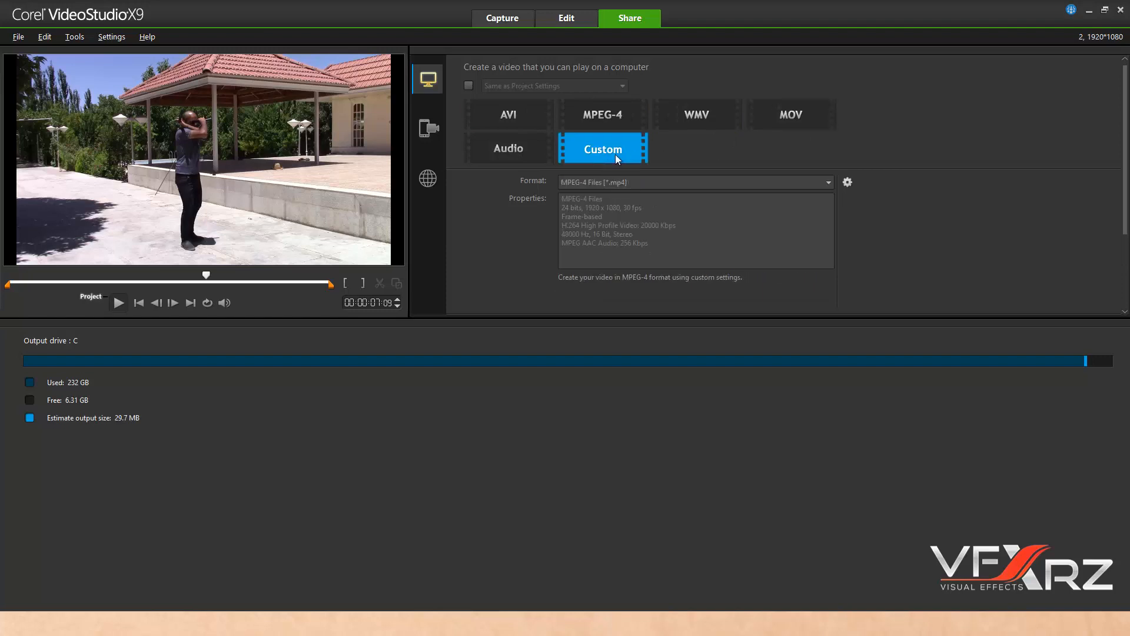
click(673, 178)
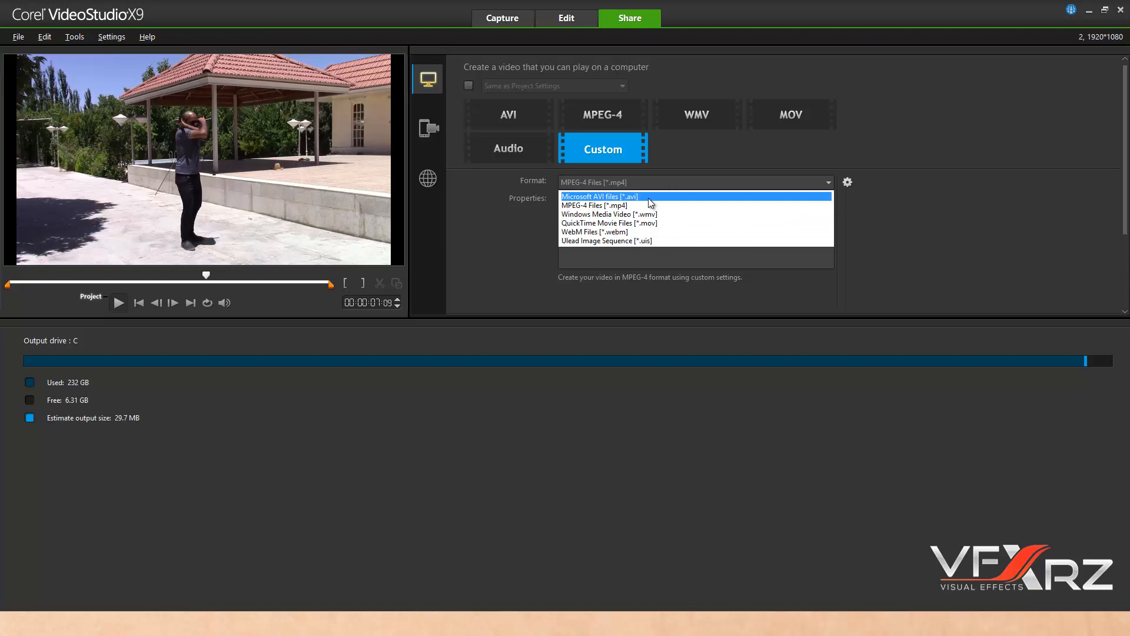
click(844, 186)
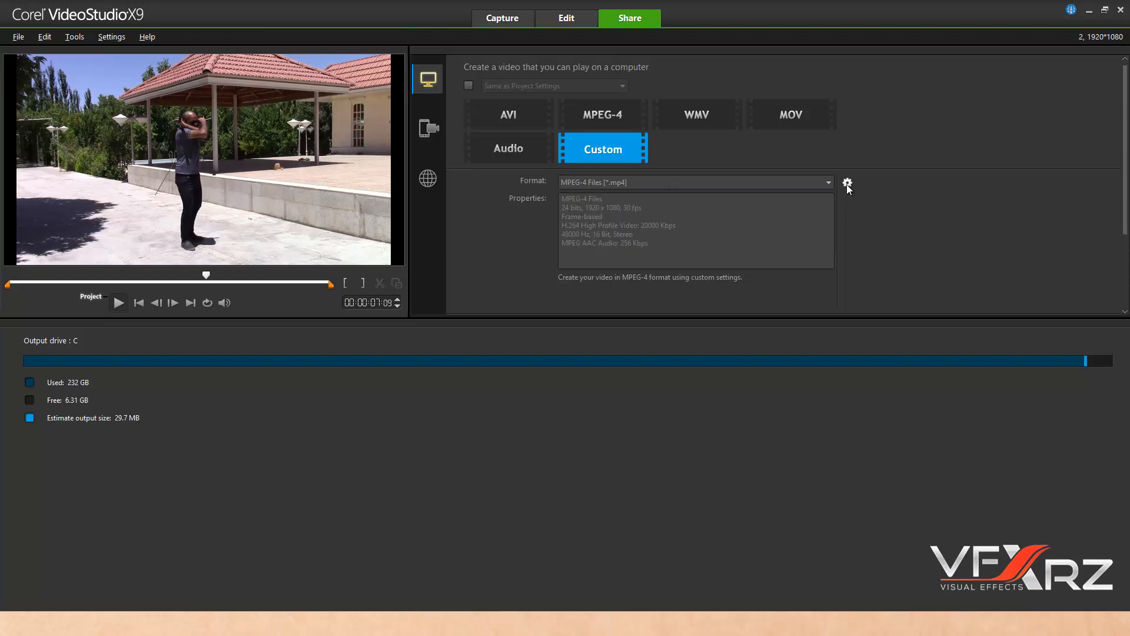
click(847, 184)
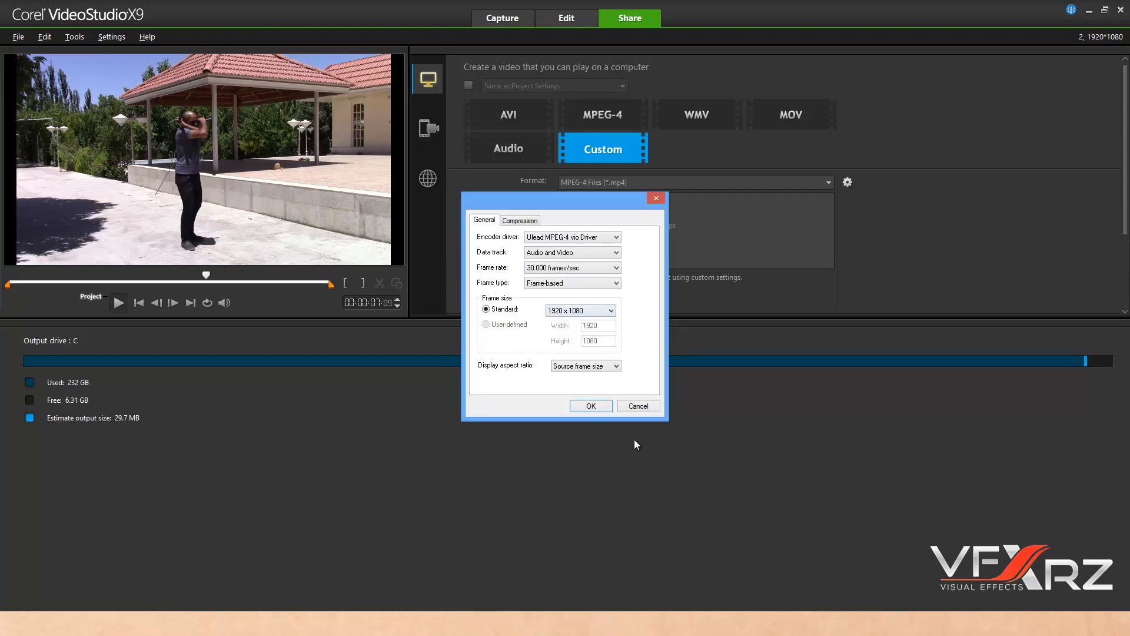
click(623, 406)
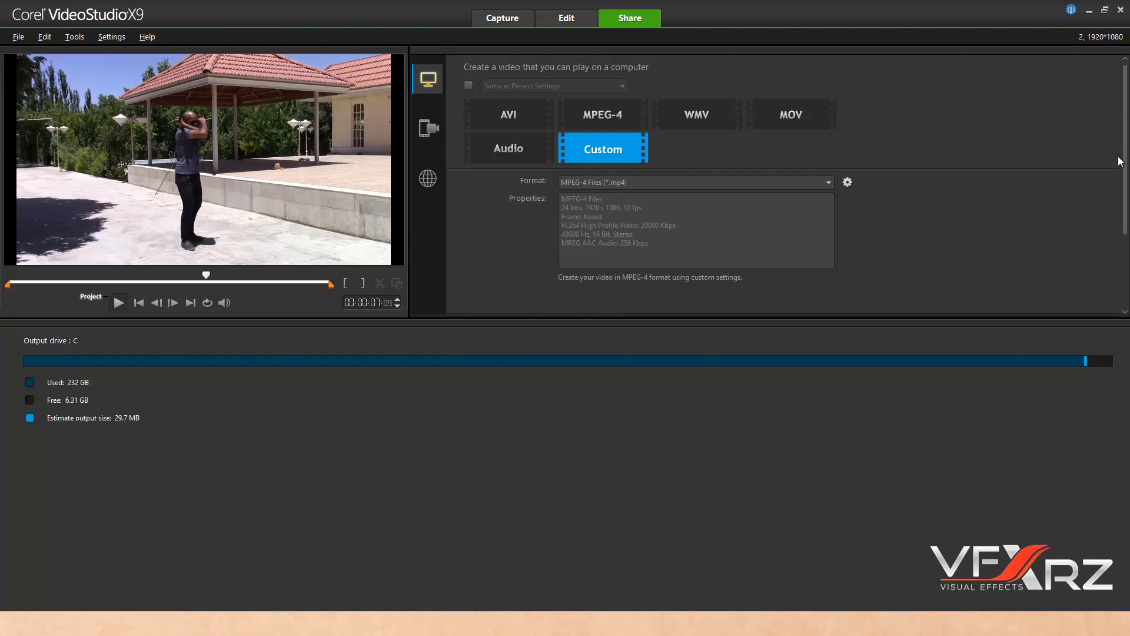
drag(1123, 165, 1122, 242)
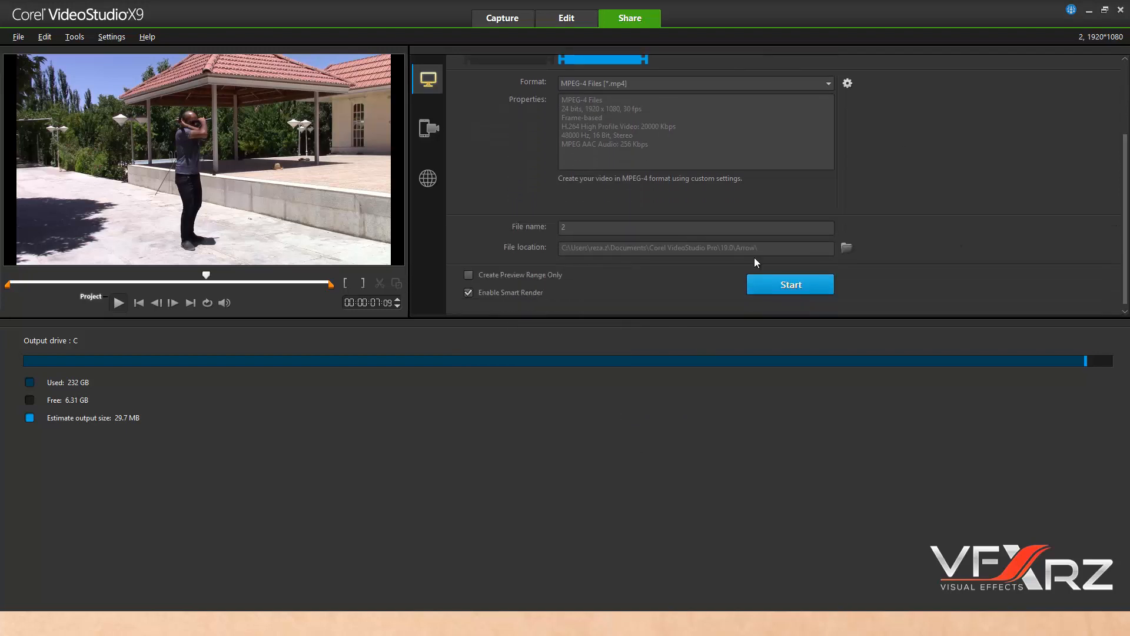